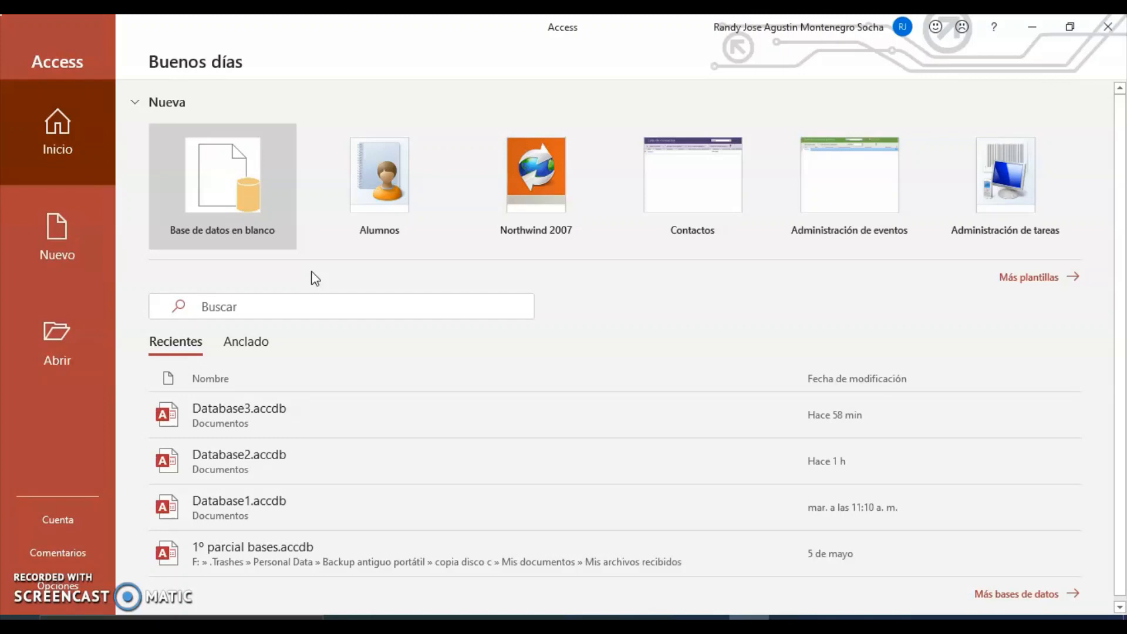
Open the full Nuevo template gallery from the Access start page via 'Más plantillas'.
click(1038, 277)
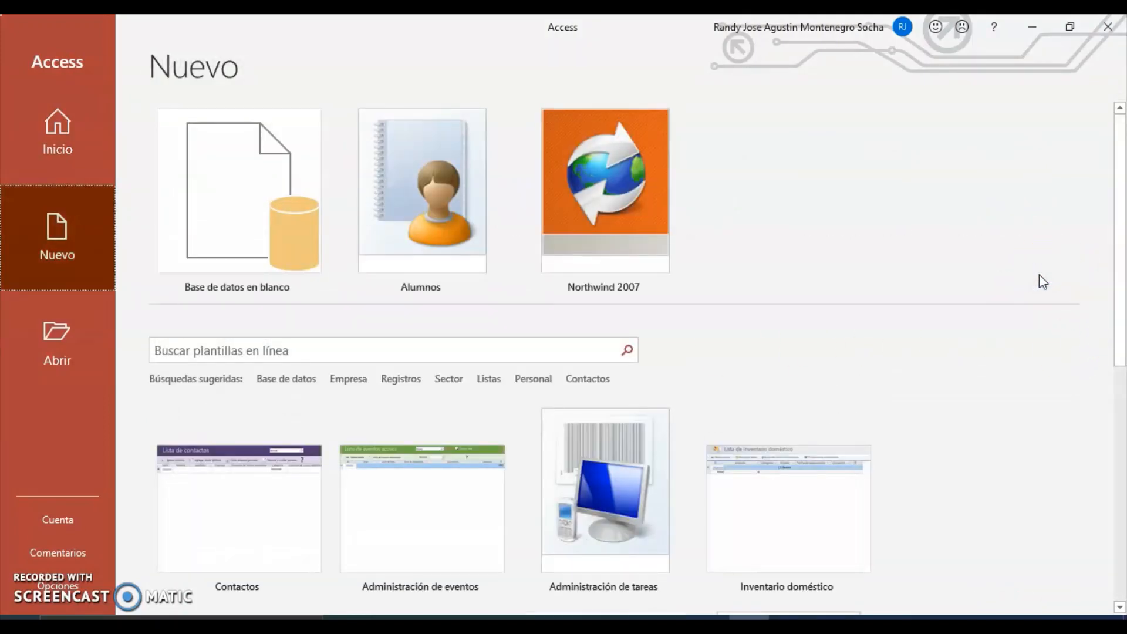
Scroll the template gallery and filter it to the Empresa business templates.
drag(1117, 219, 1117, 355)
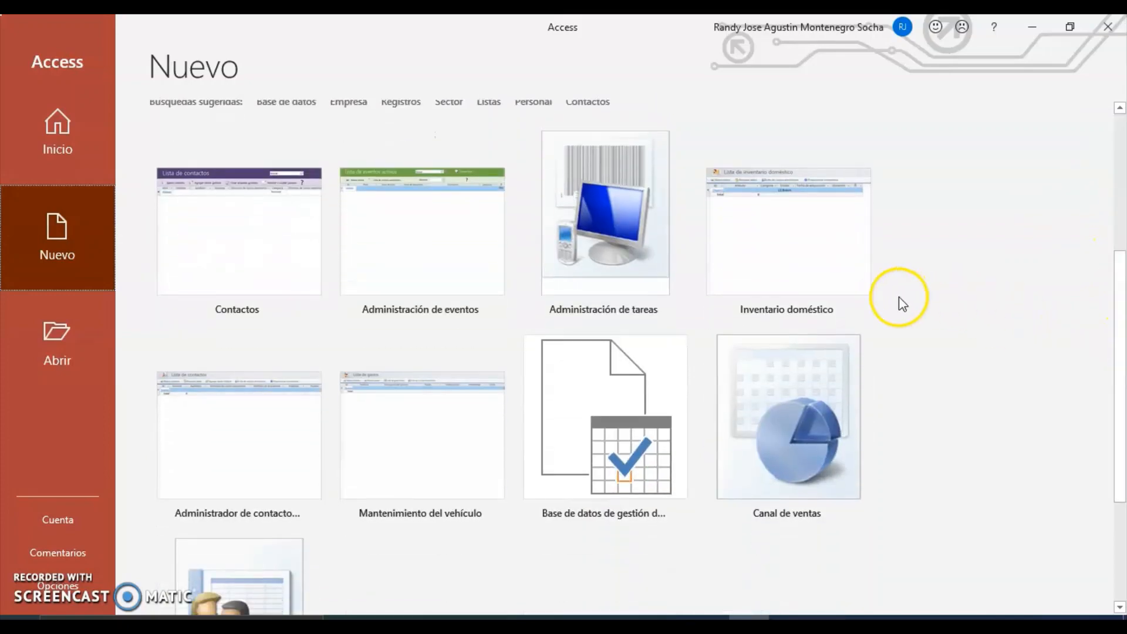
click(351, 100)
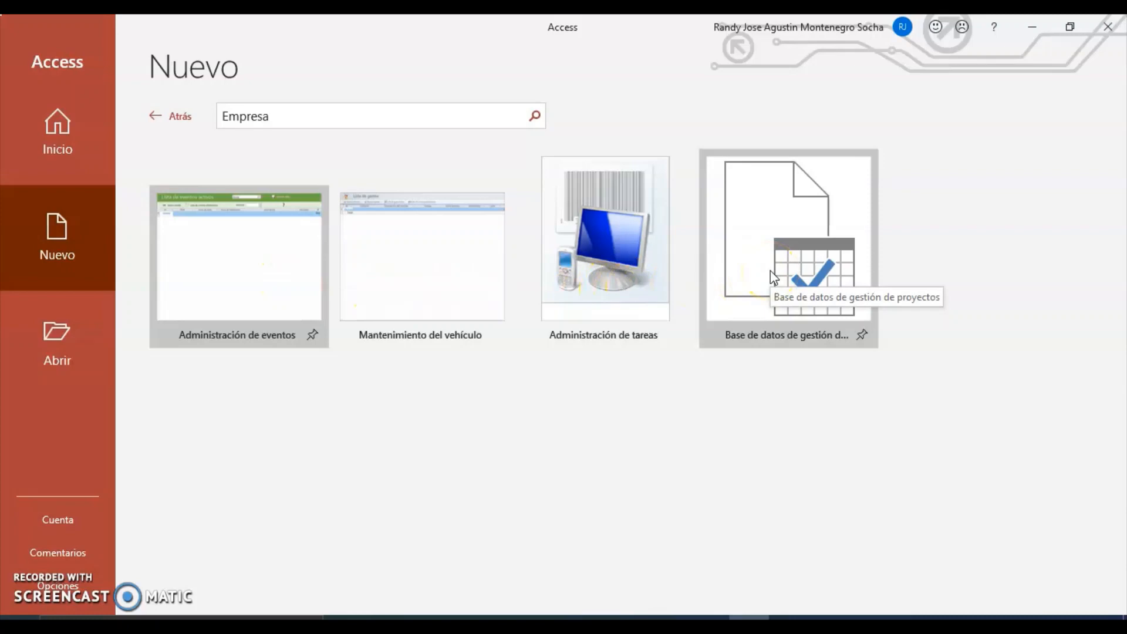
Create Database4 from the Mantenimiento del vehículo template, enable its content and expand the Navigation Pane.
click(454, 277)
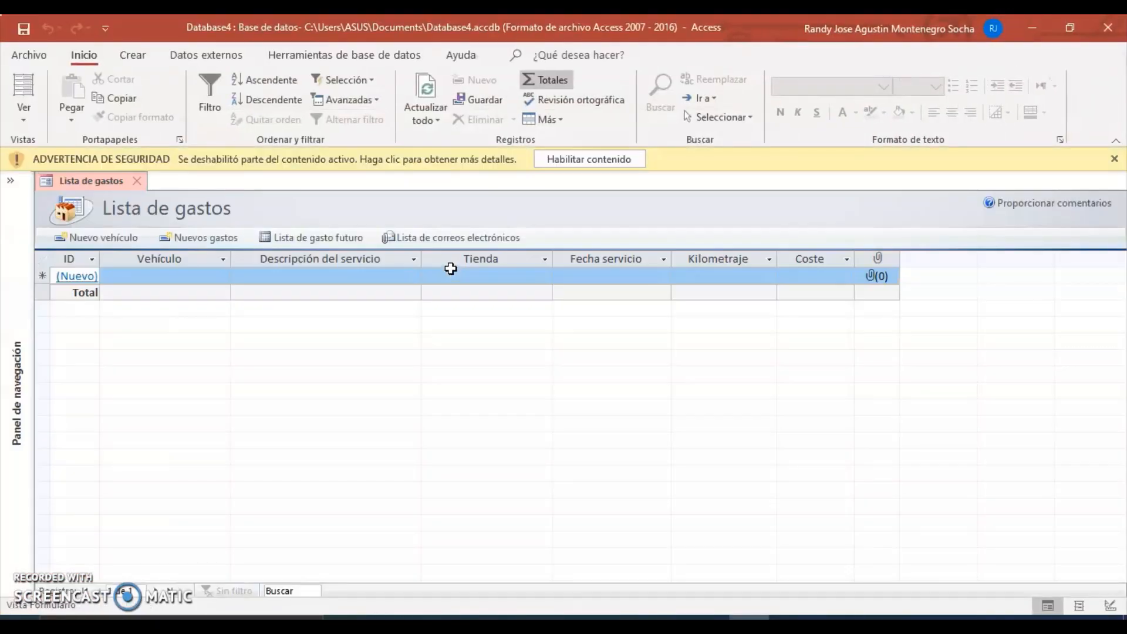
click(589, 159)
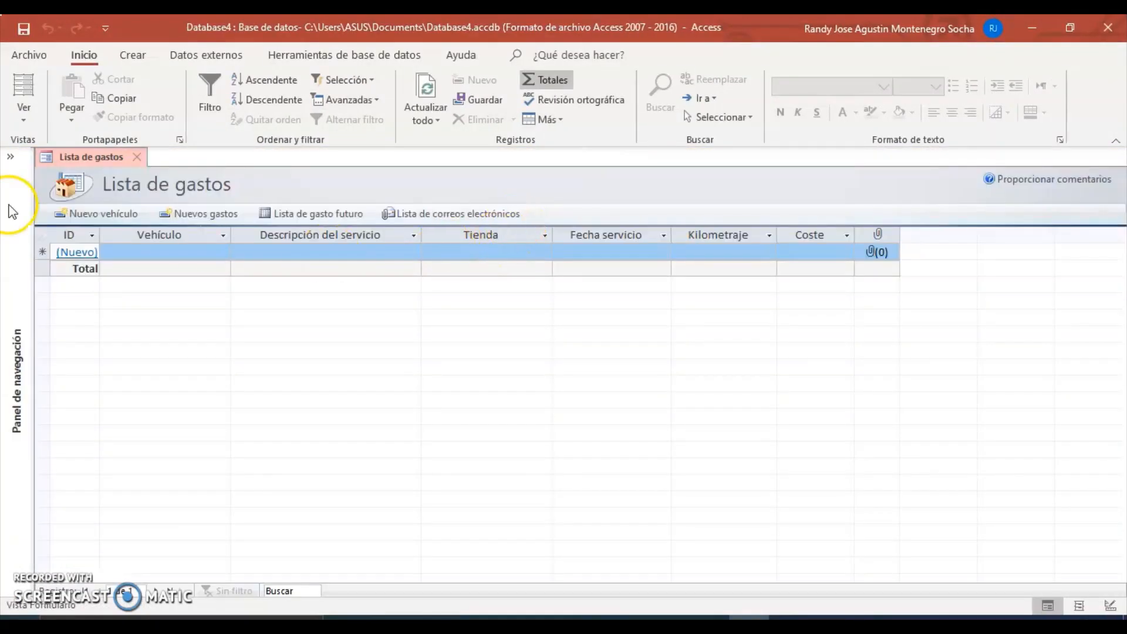
click(20, 174)
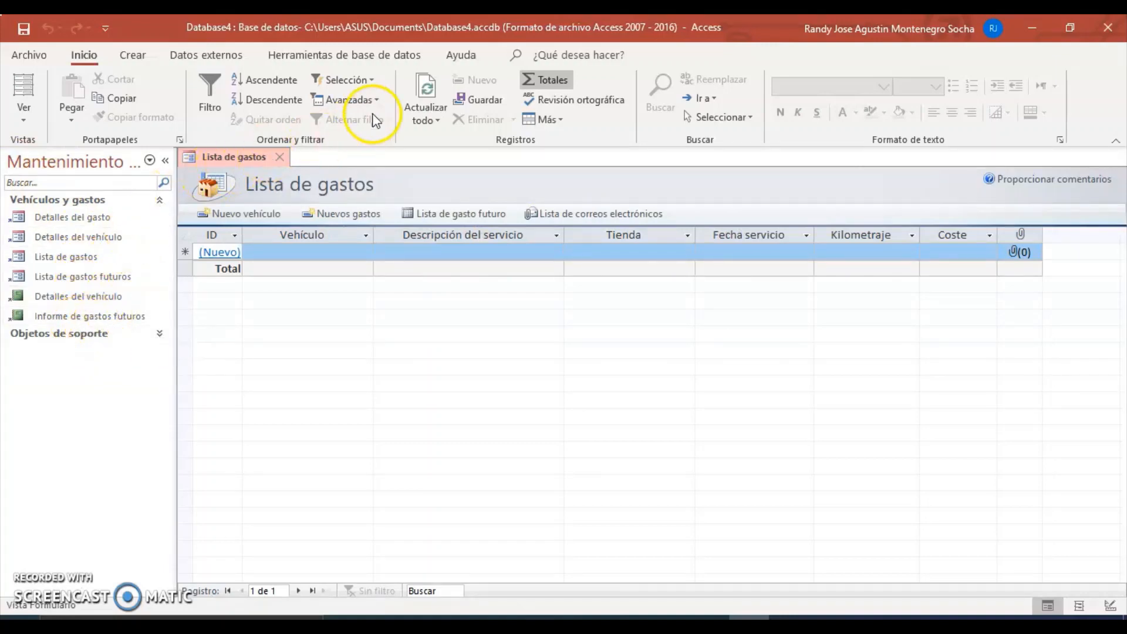
click(373, 59)
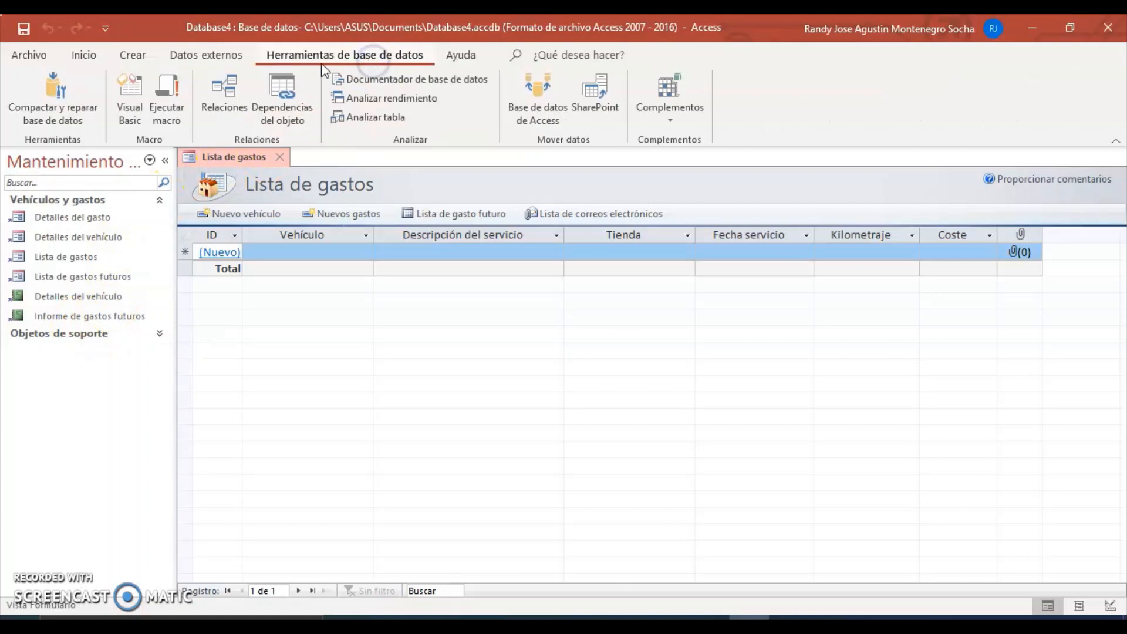
Show the Vehículos–Gastos relationships, then preview and close the Detalles del gasto and Detalles del vehículo forms.
click(232, 97)
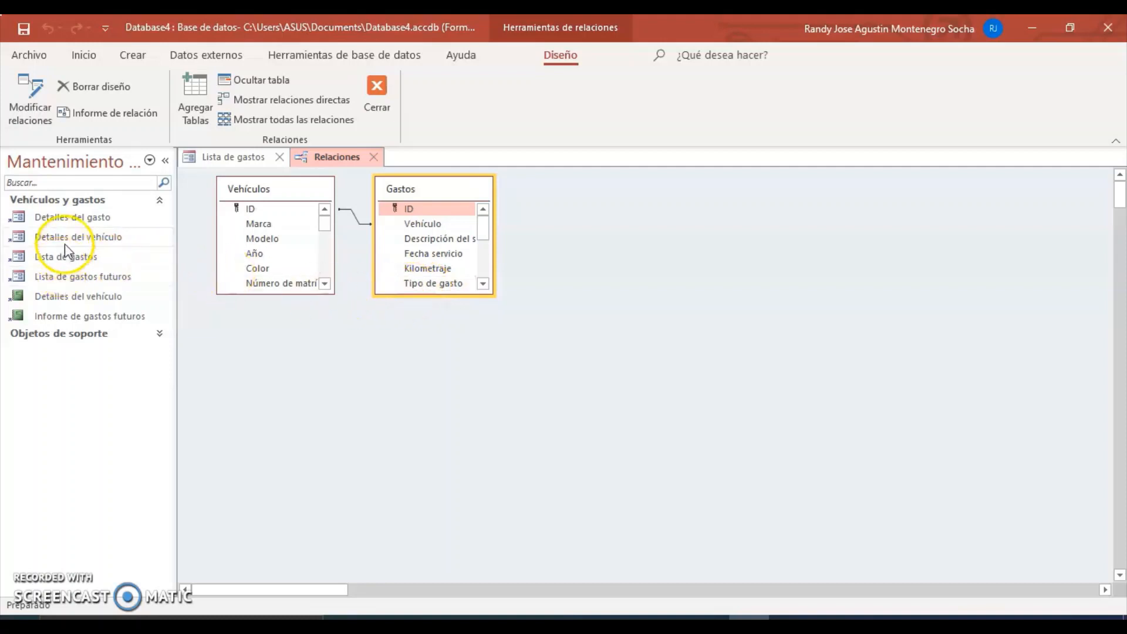
click(81, 218)
double_click(80, 218)
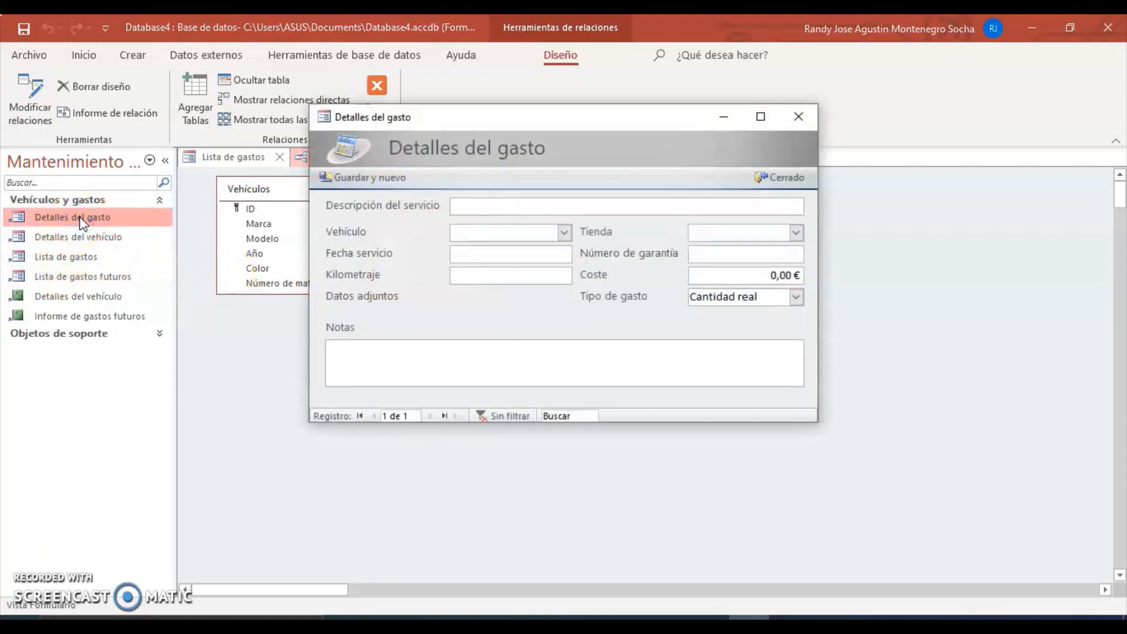
click(810, 129)
click(59, 240)
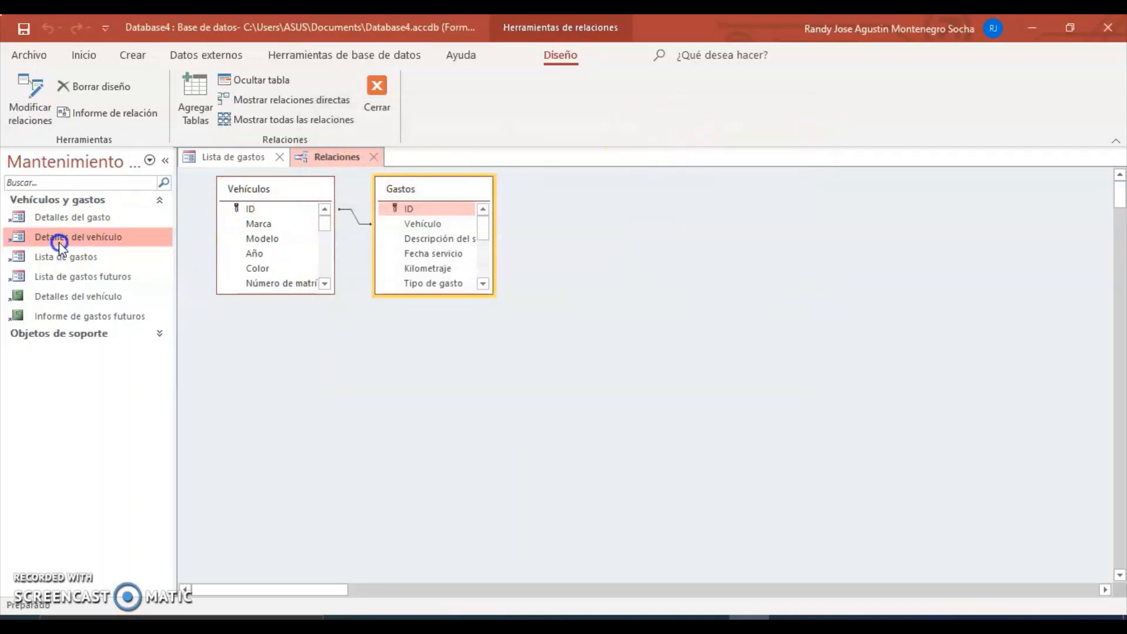
double_click(59, 240)
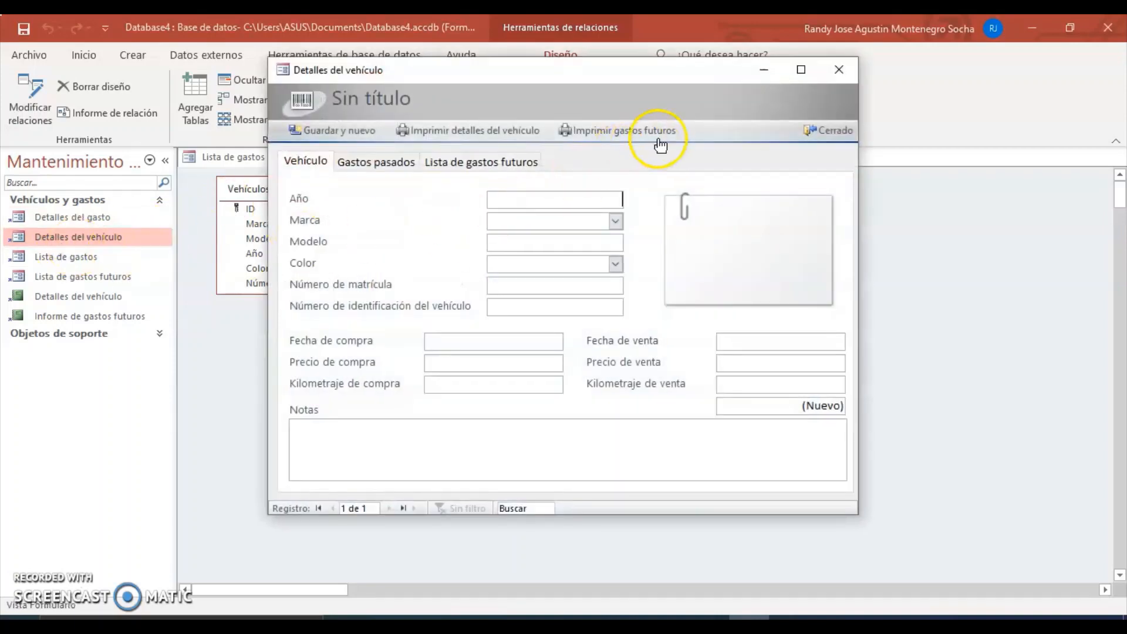
click(836, 79)
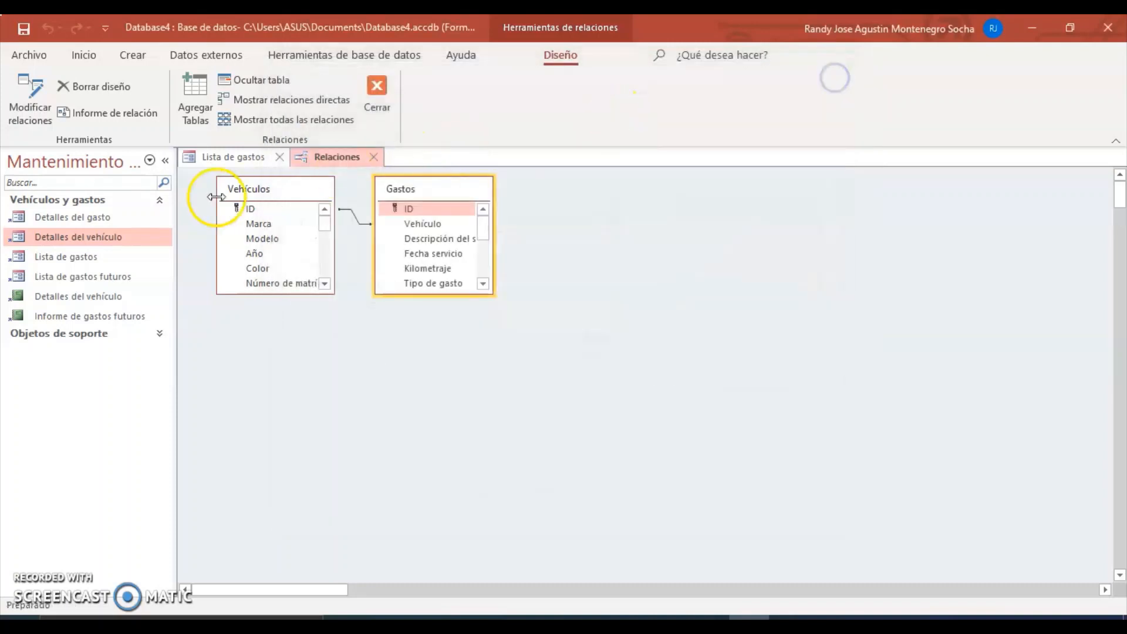
click(70, 299)
Open the Detalles del vehículo report and preview the Gastos table under Objetos de soporte.
double_click(70, 298)
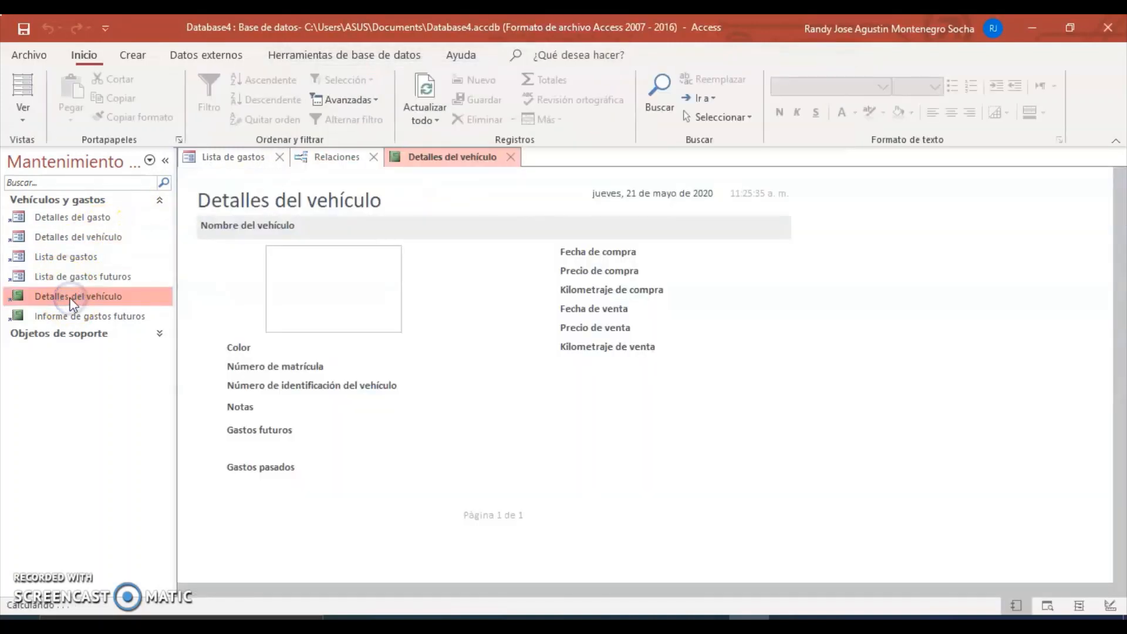
click(110, 337)
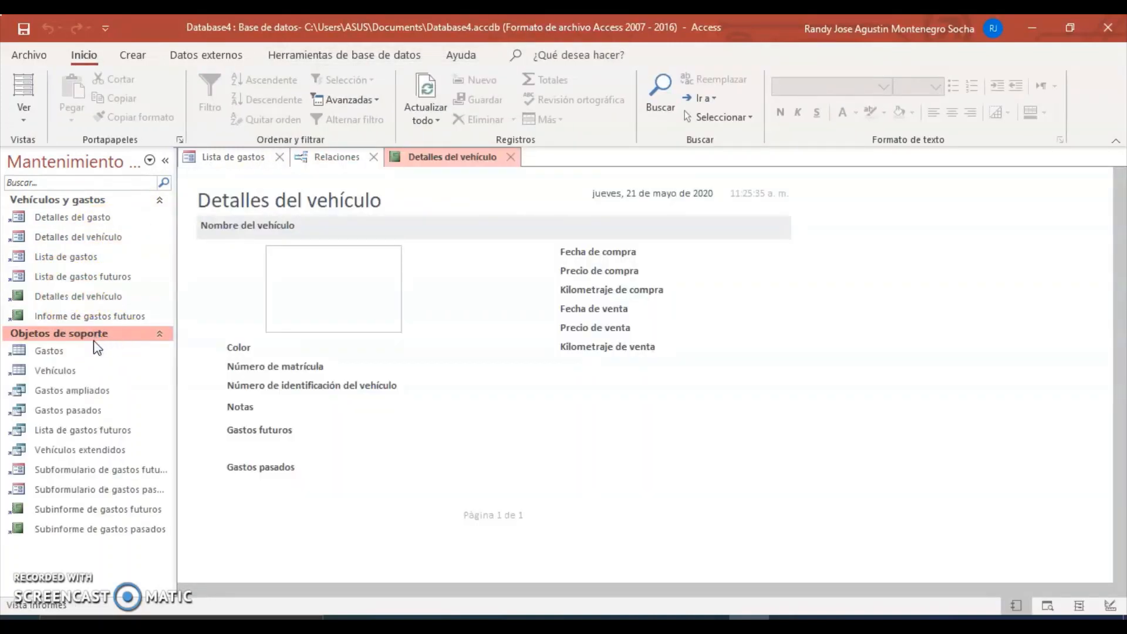
click(85, 346)
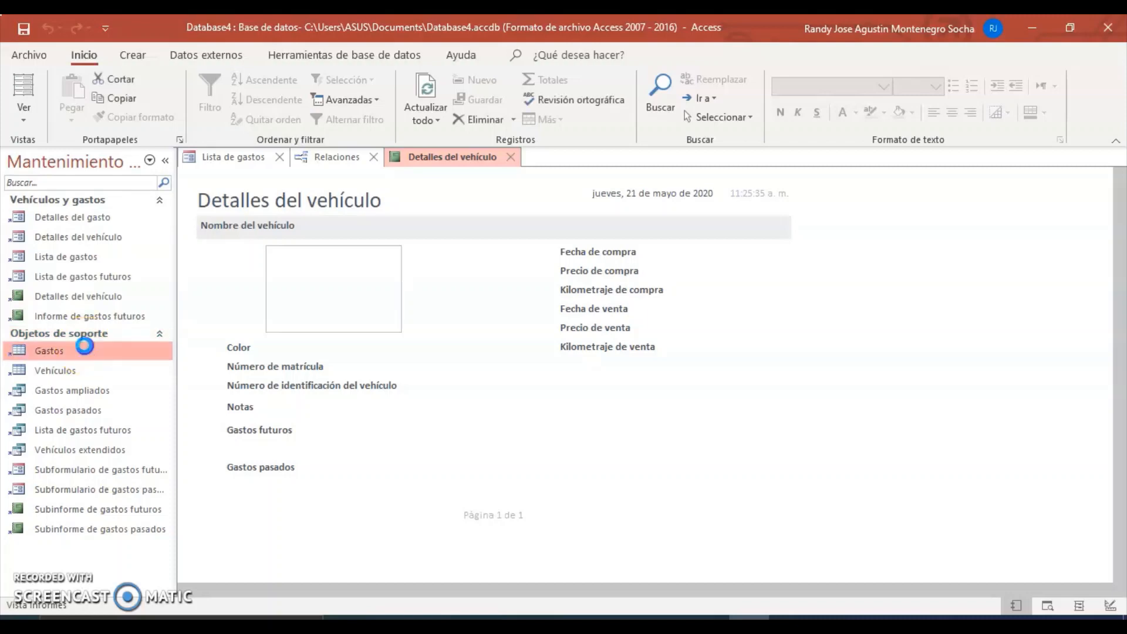
double_click(84, 346)
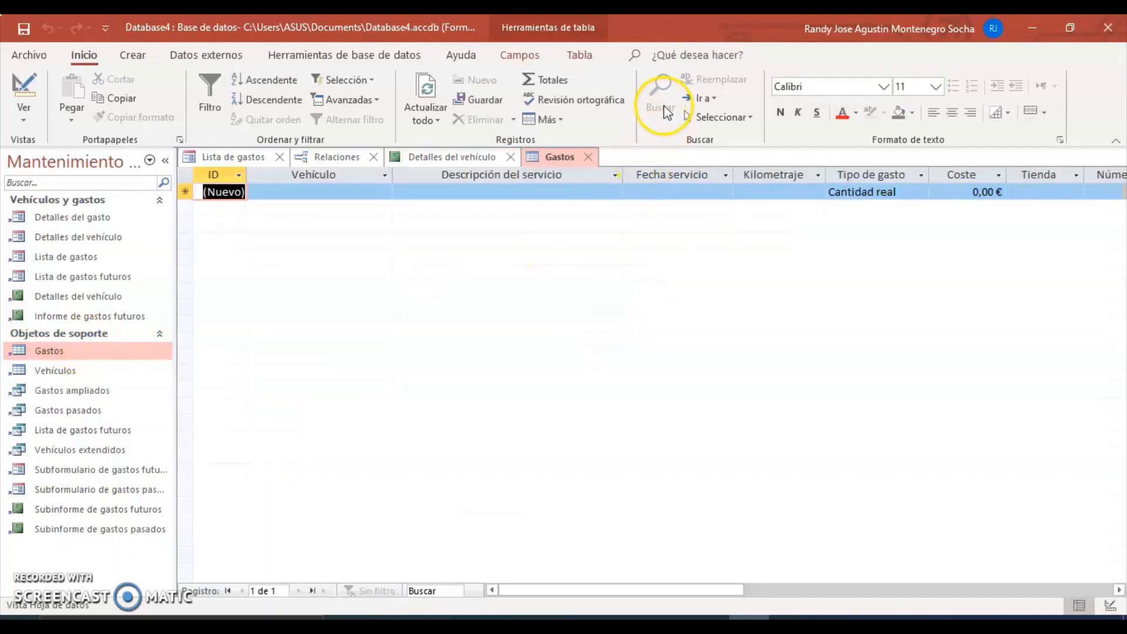
click(588, 156)
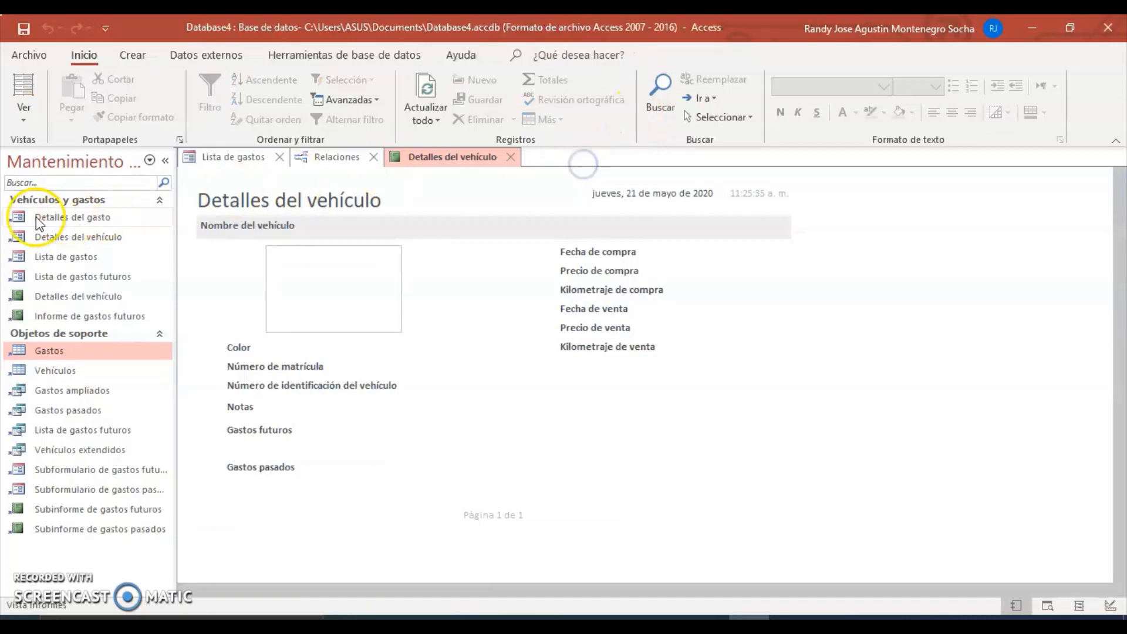
Preview the Detalles del gasto form again, then return to the Access Inicio page.
double_click(47, 219)
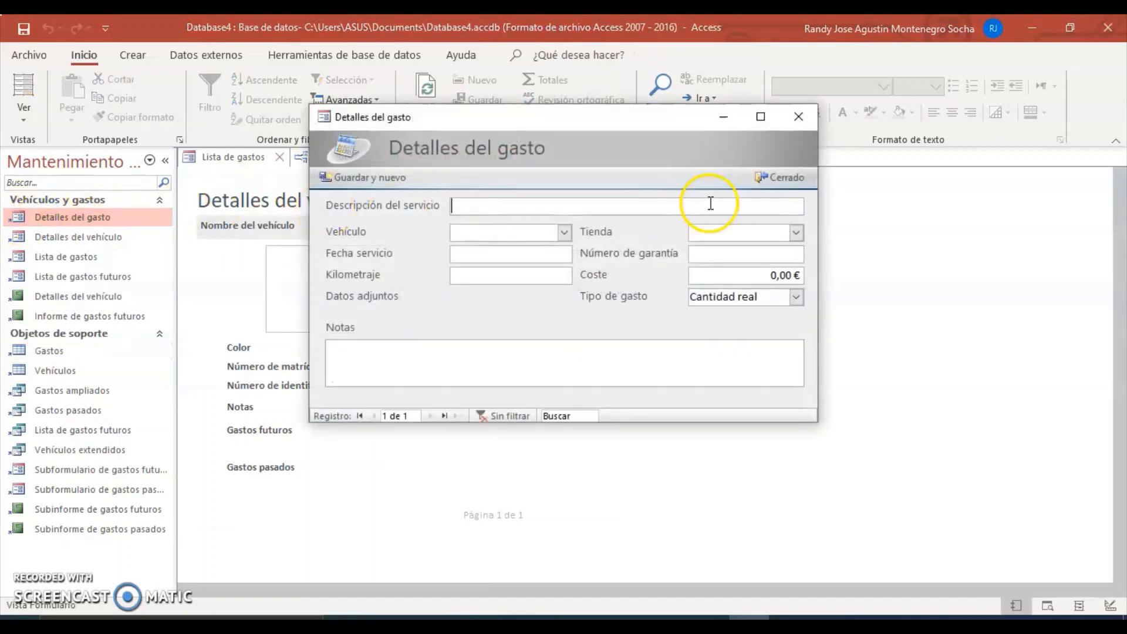
click(800, 116)
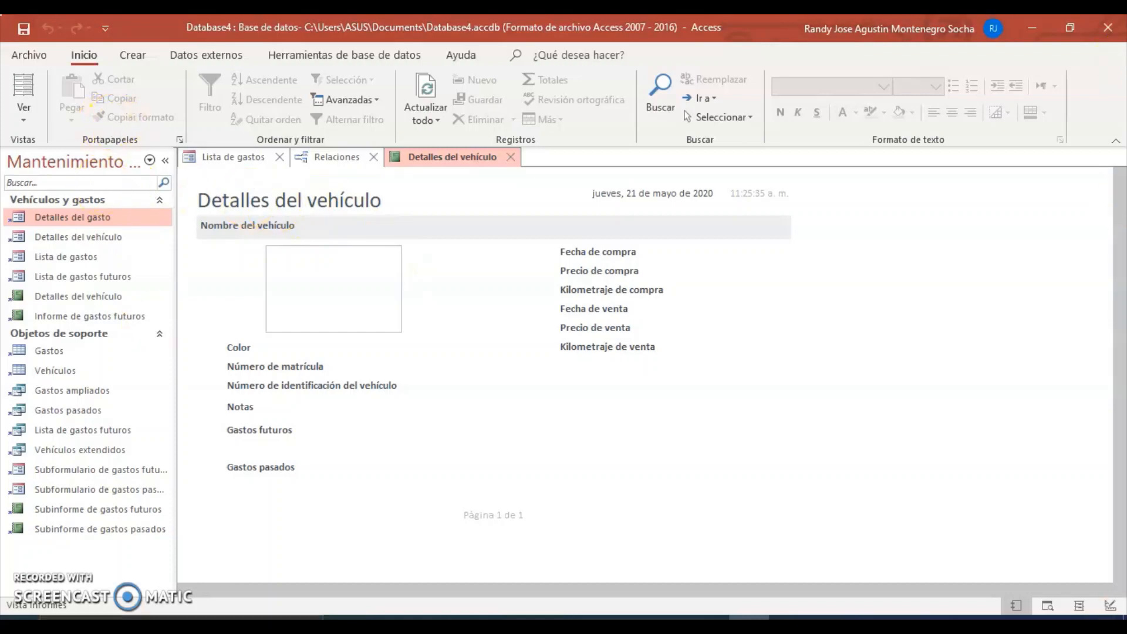
click(29, 55)
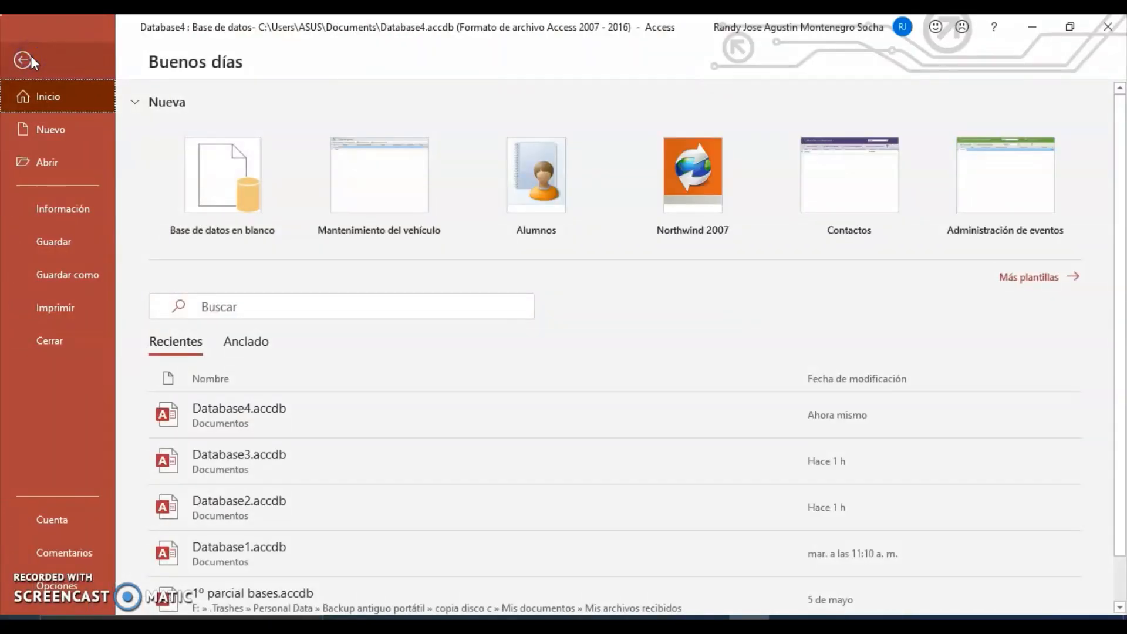
Create Database5 from the Northwind 2007 template and enable its active content.
click(683, 178)
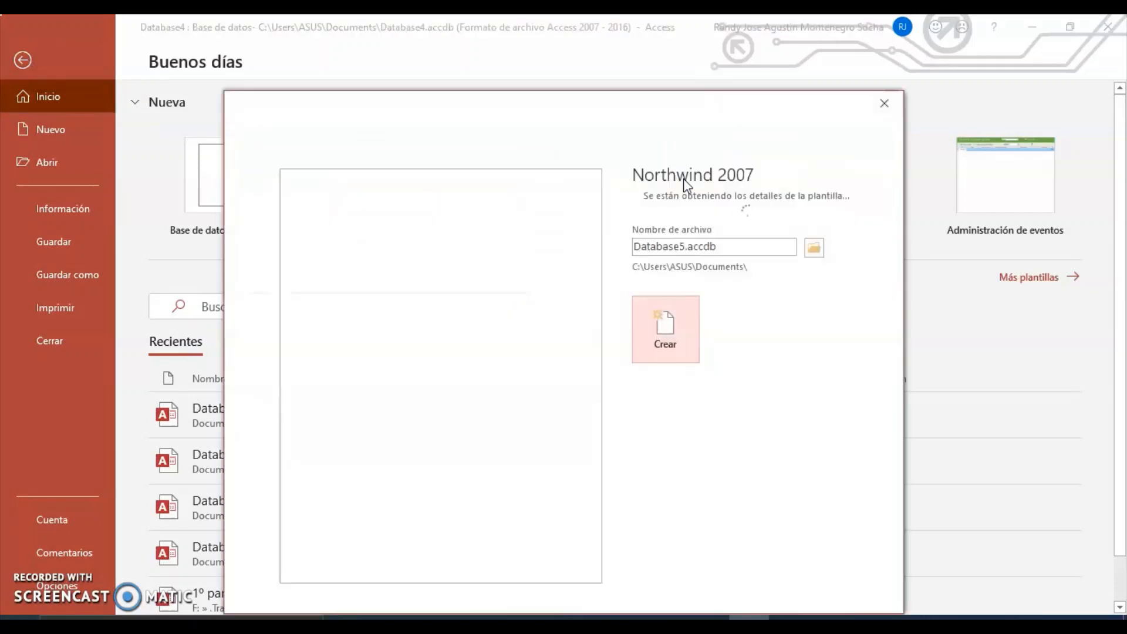
click(662, 327)
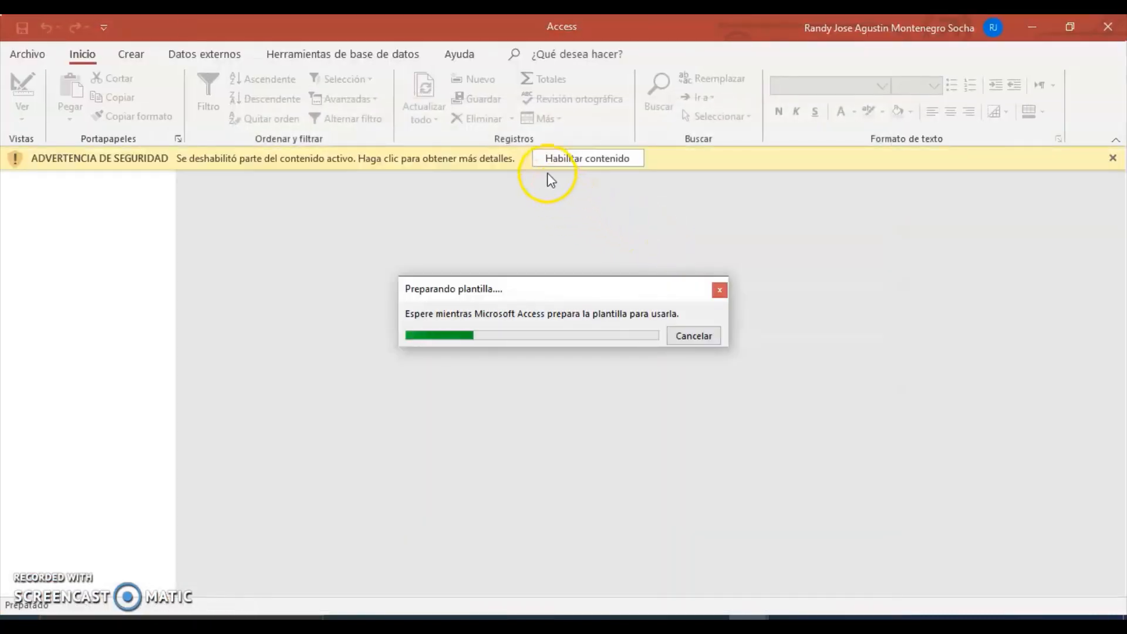
click(559, 172)
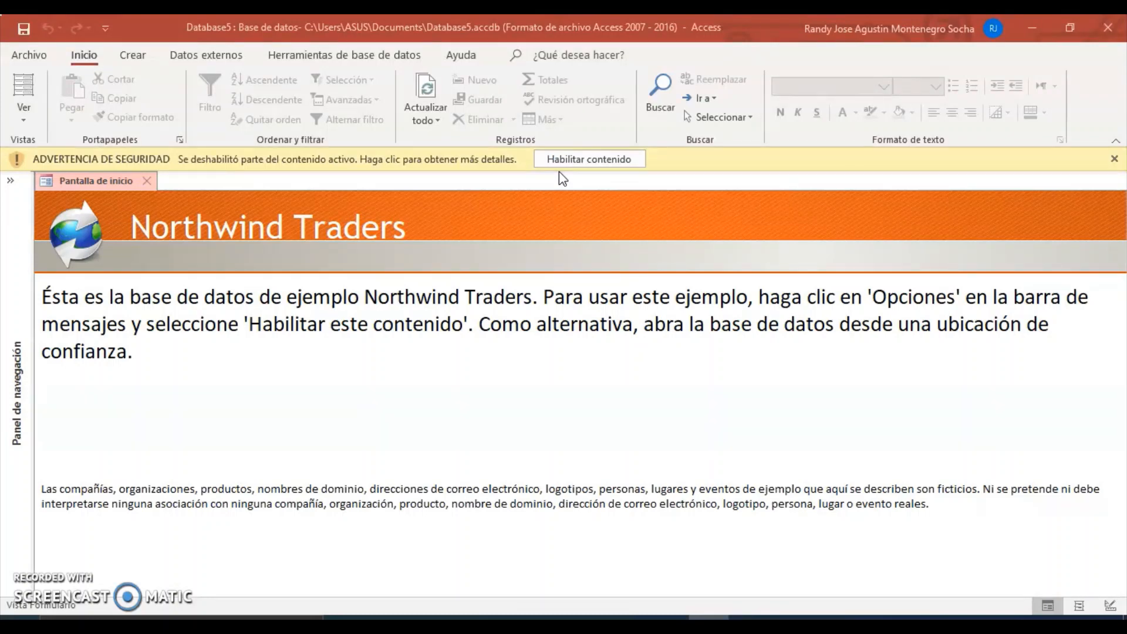
click(586, 155)
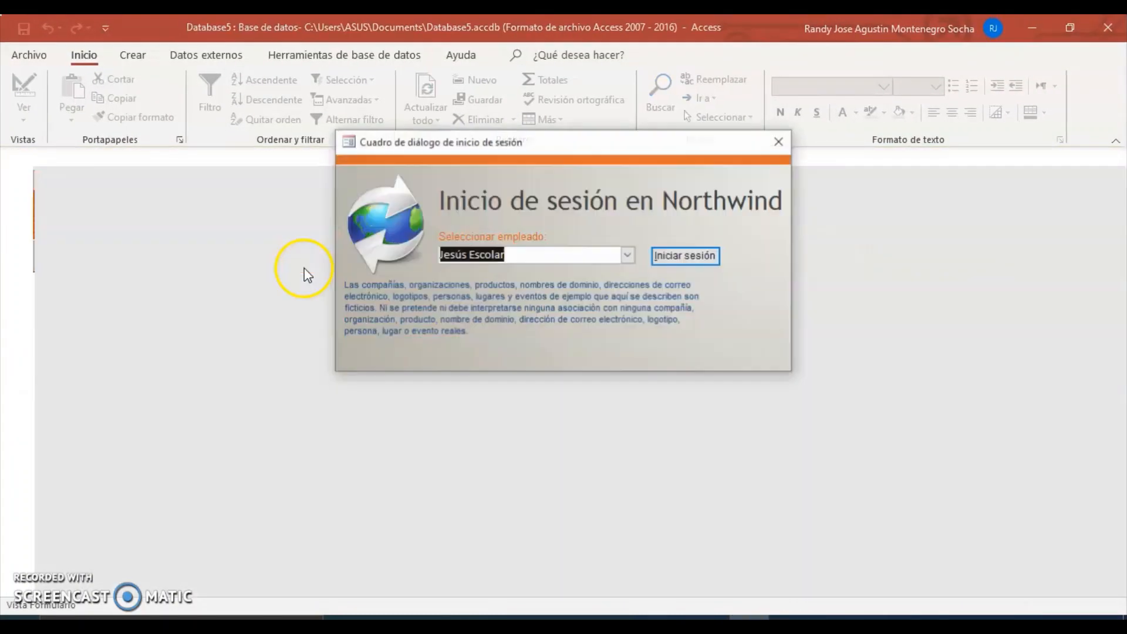
Log in to Northwind as a sample employee and expand the navigation pane.
click(627, 256)
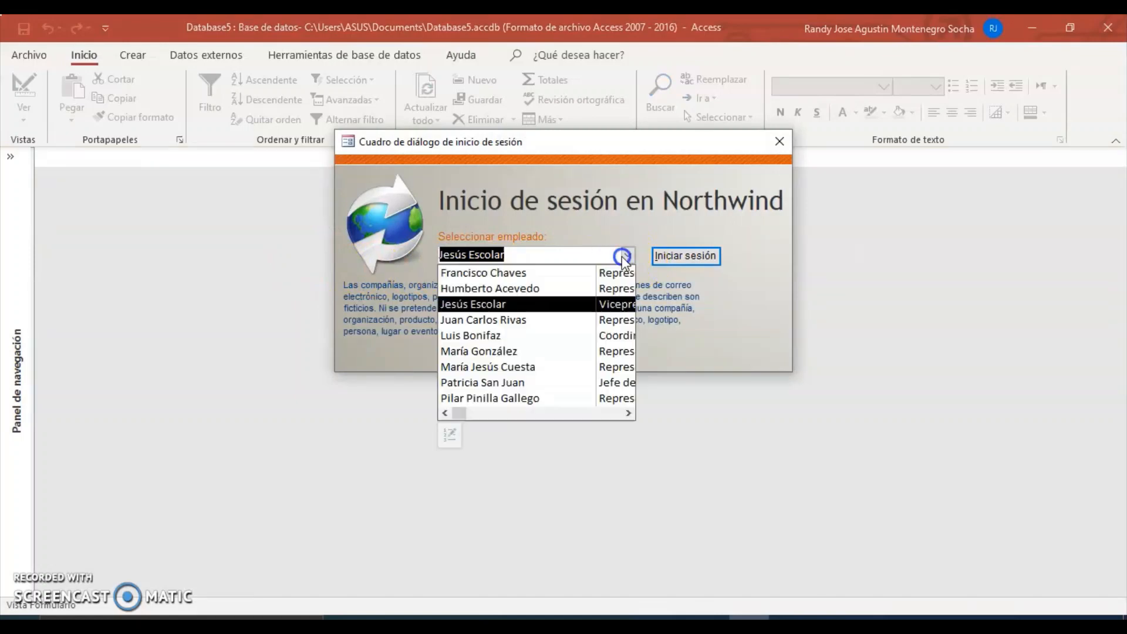
click(496, 351)
click(675, 258)
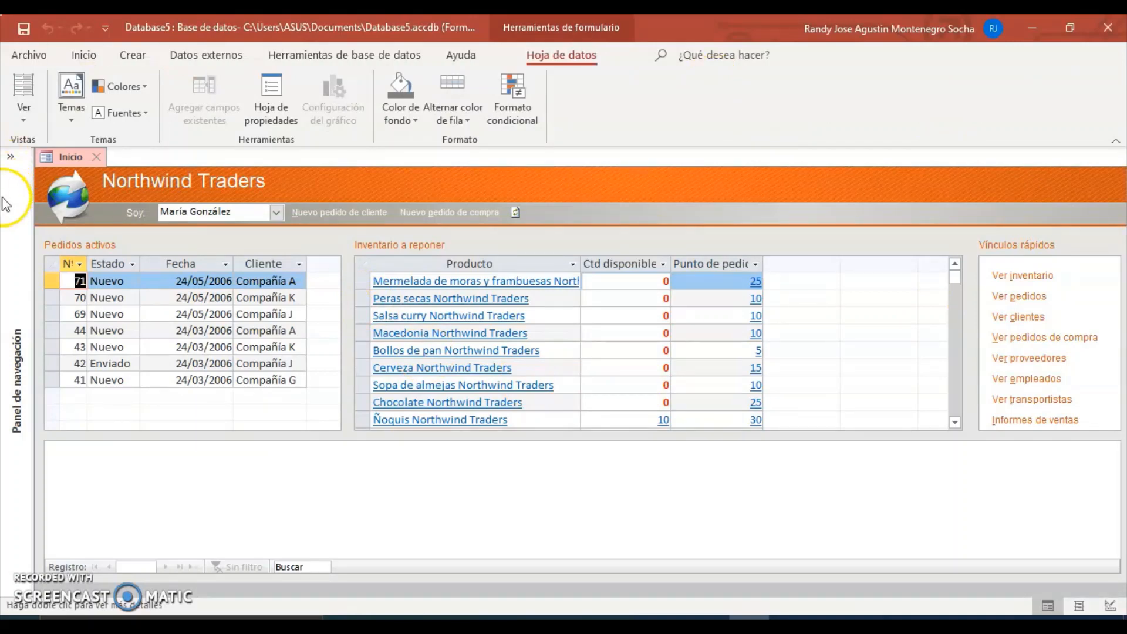
click(10, 156)
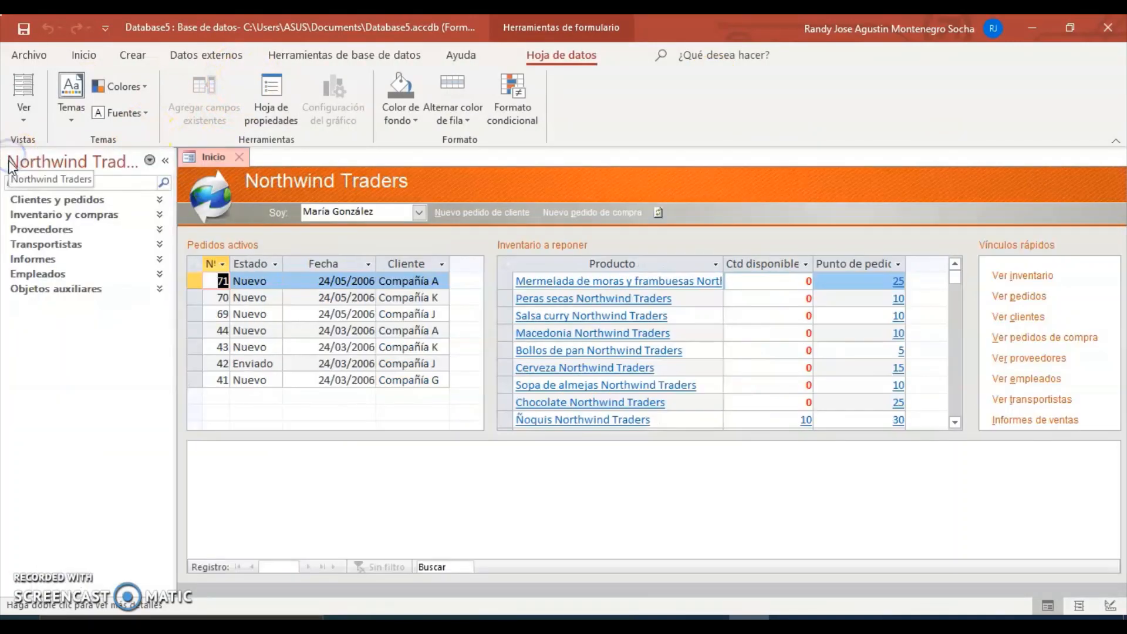
Expand Clientes y pedidos and Inventario y compras, open Diez mejores pedidos, and preview Detalles de clientes.
click(96, 200)
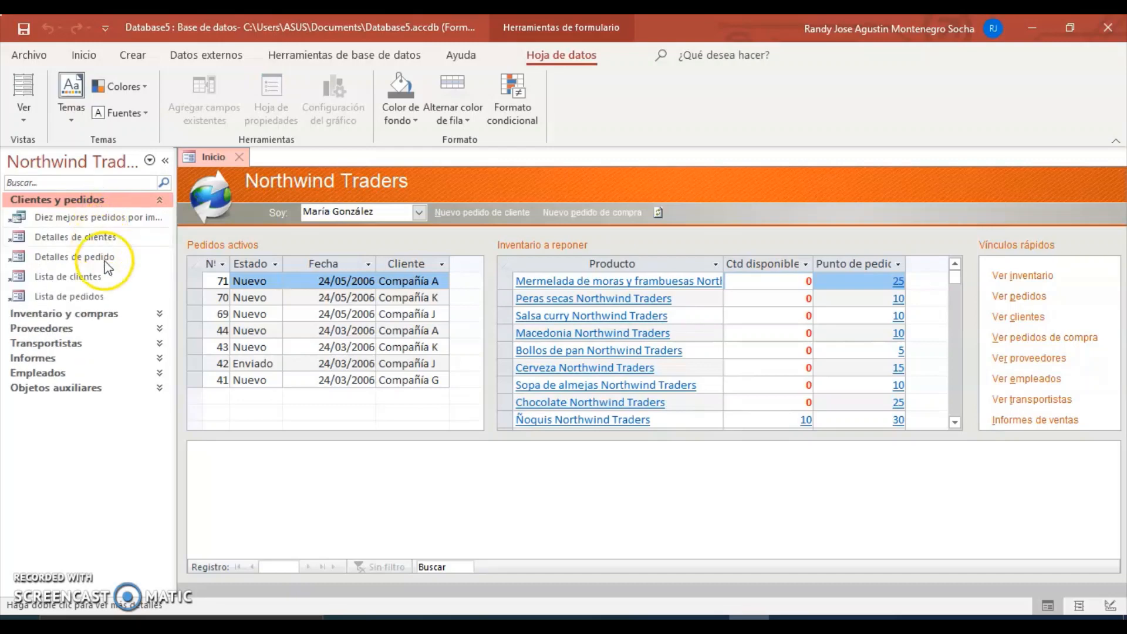
click(119, 313)
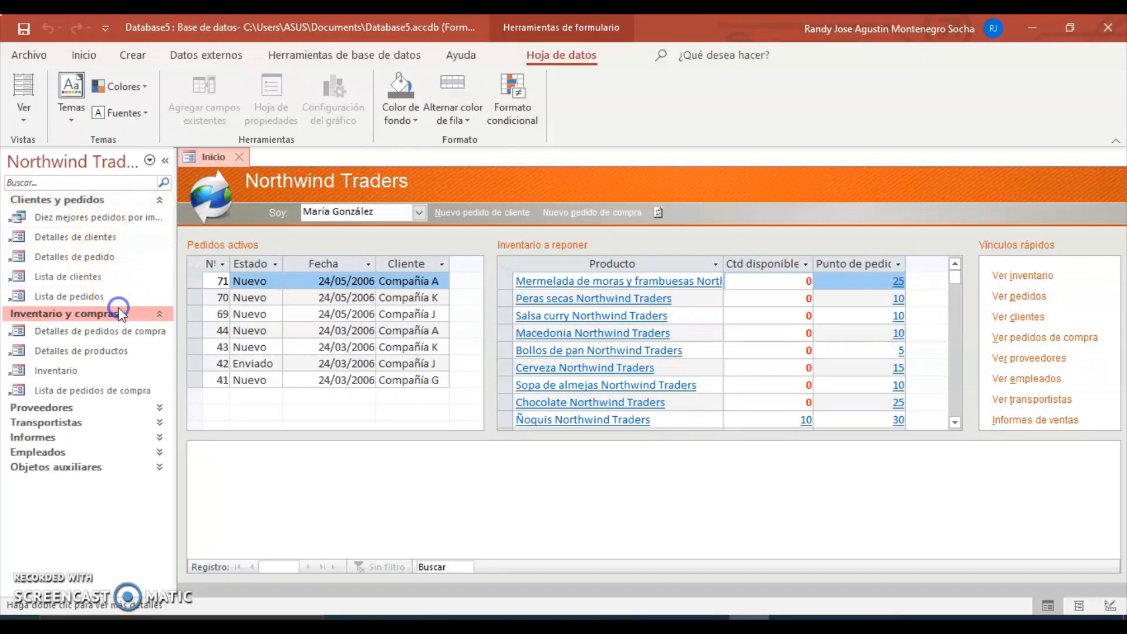
click(80, 220)
double_click(79, 222)
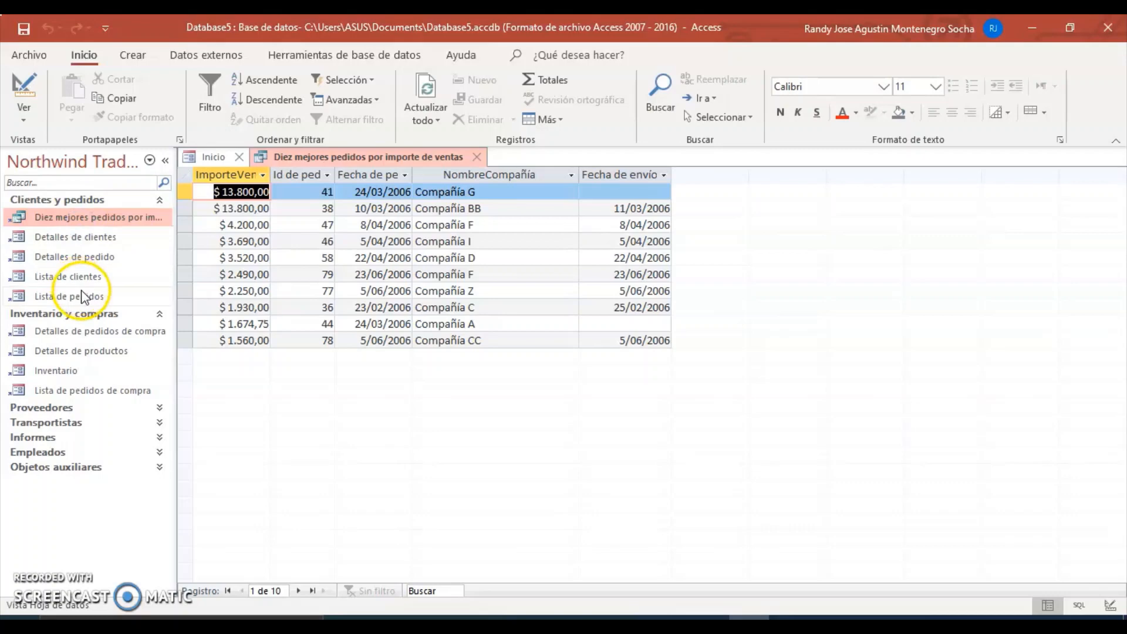
double_click(71, 237)
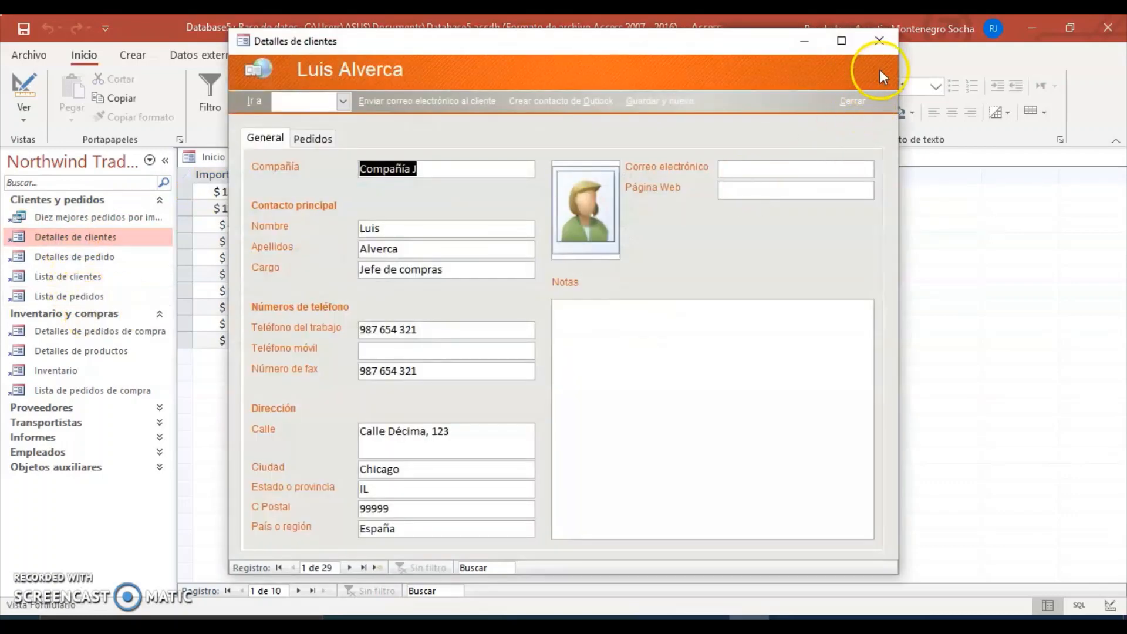
click(876, 49)
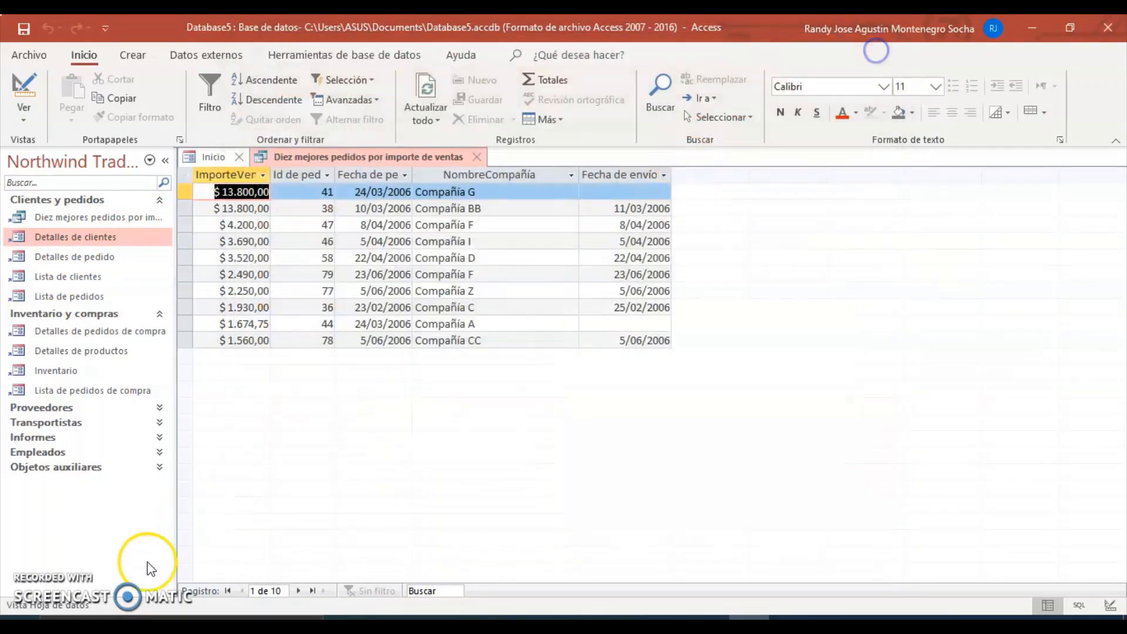
Expand the Proveedores and Transportistas object groups.
click(53, 408)
click(59, 462)
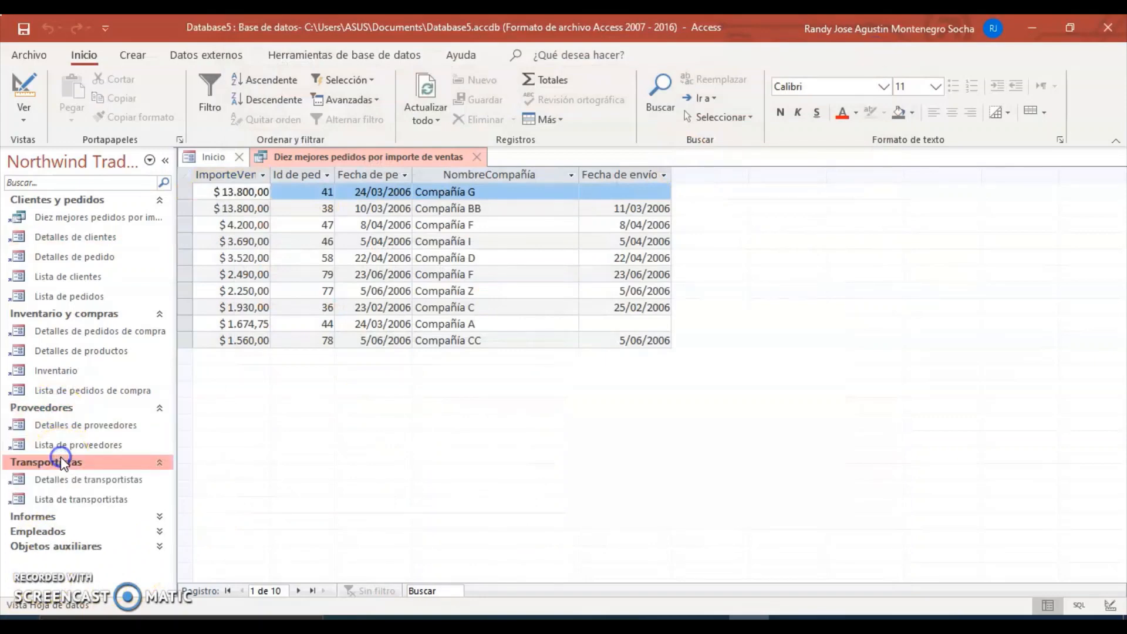
click(338, 57)
Open the Northwind relationships diagram and scroll down to view its lower tables.
click(211, 93)
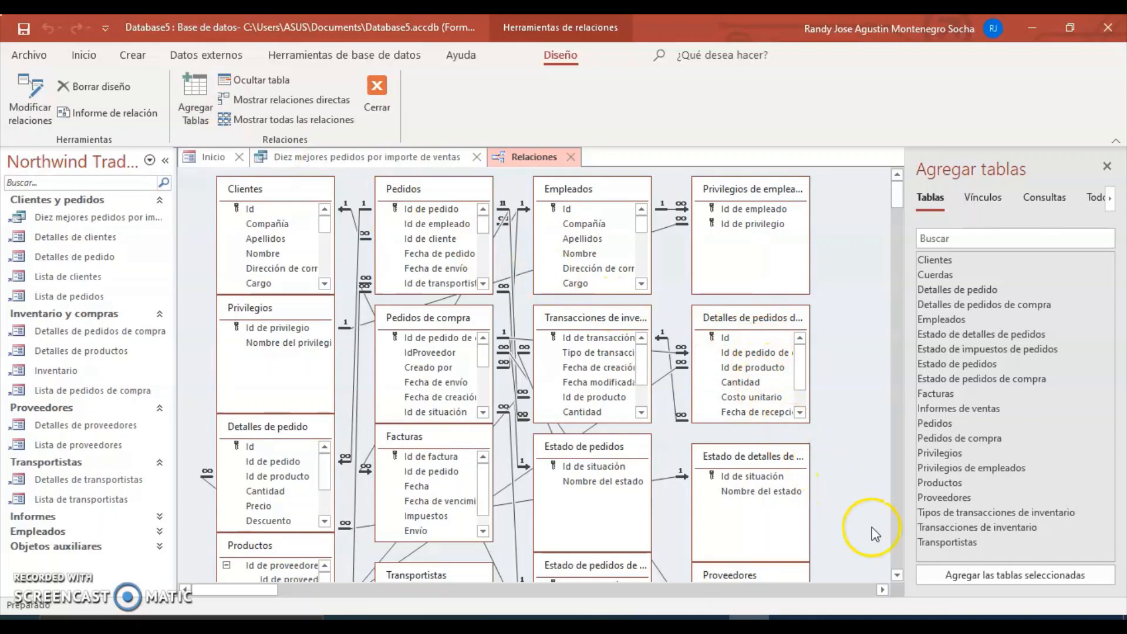
click(896, 575)
click(896, 576)
click(896, 575)
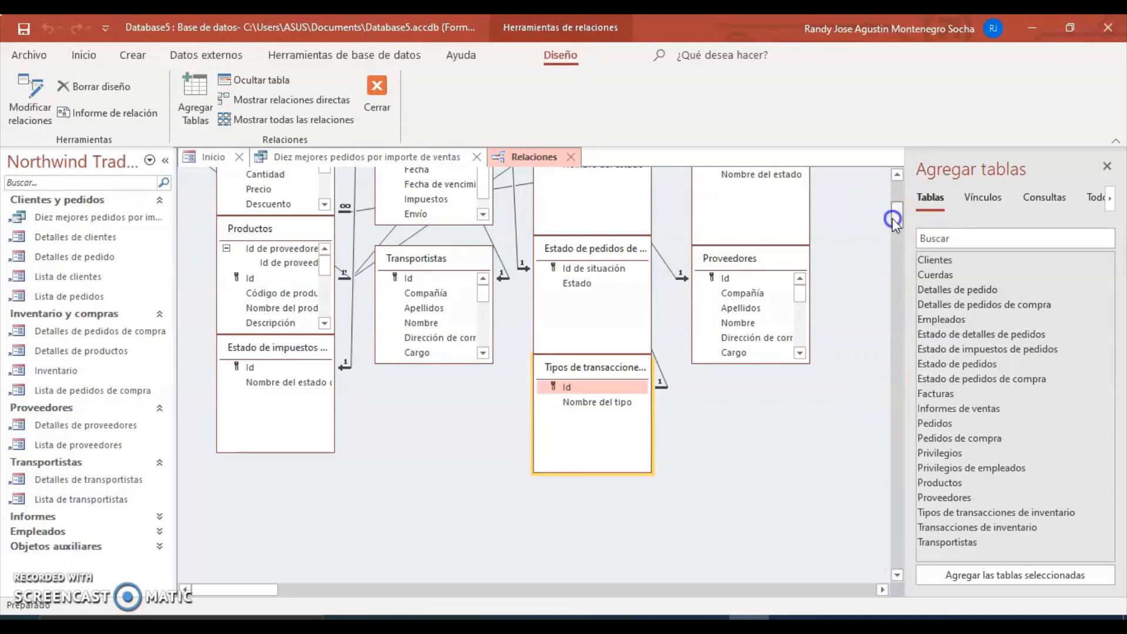
drag(893, 213, 891, 184)
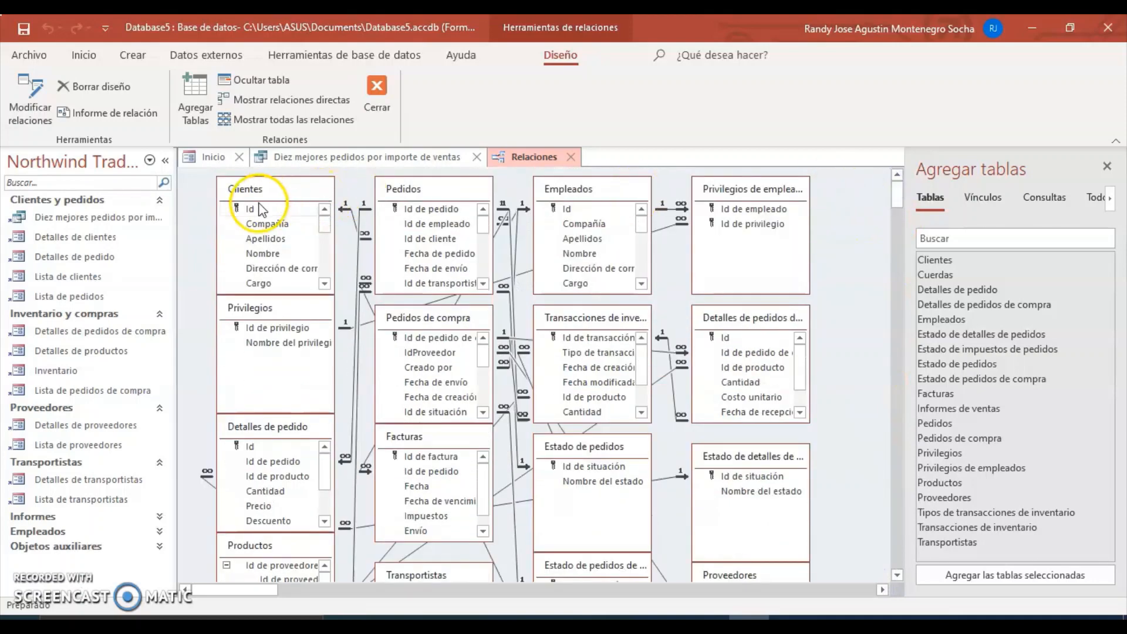
mouse_move(264, 189)
mouse_down()
mouse_move(237, 188)
mouse_move(265, 191)
mouse_up()
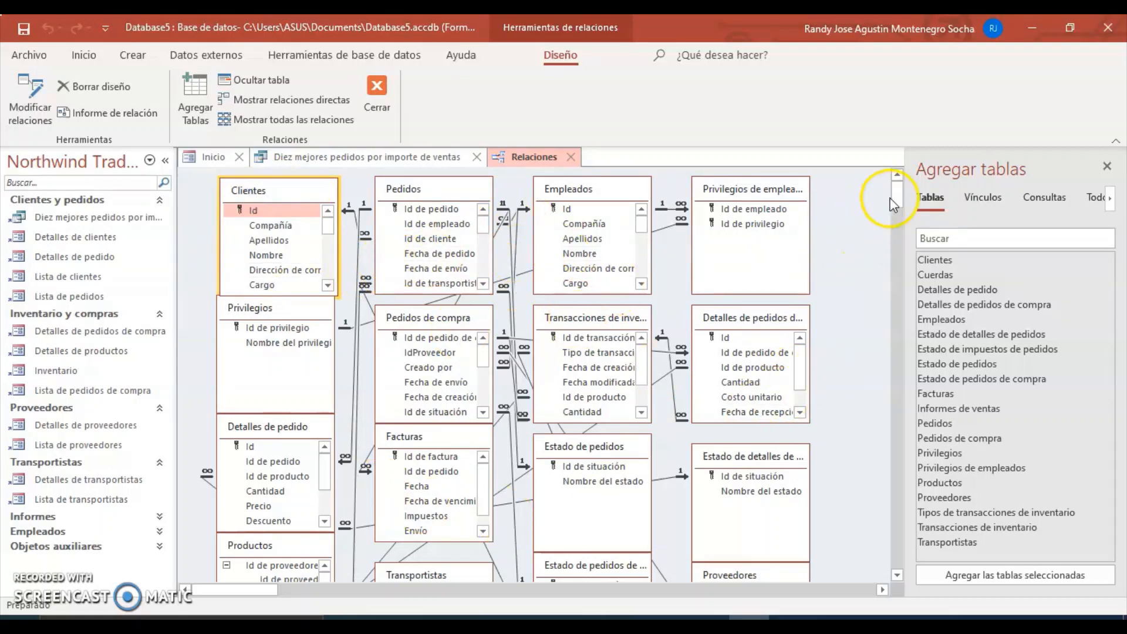
mouse_move(897, 201)
mouse_down()
mouse_move(894, 216)
mouse_move(895, 190)
mouse_up()
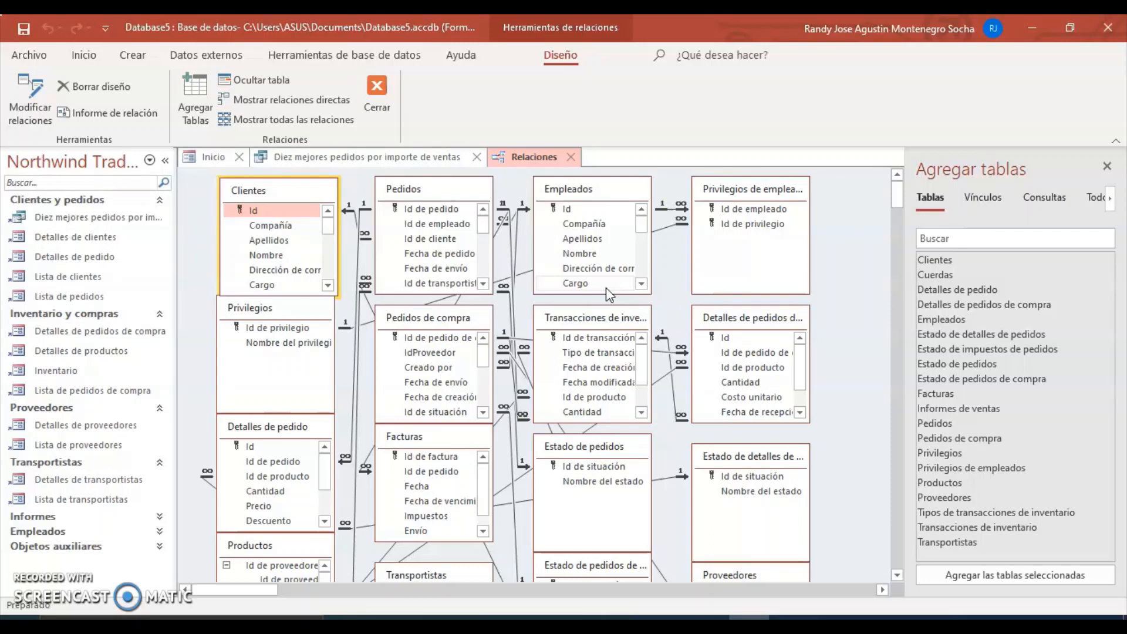
click(520, 239)
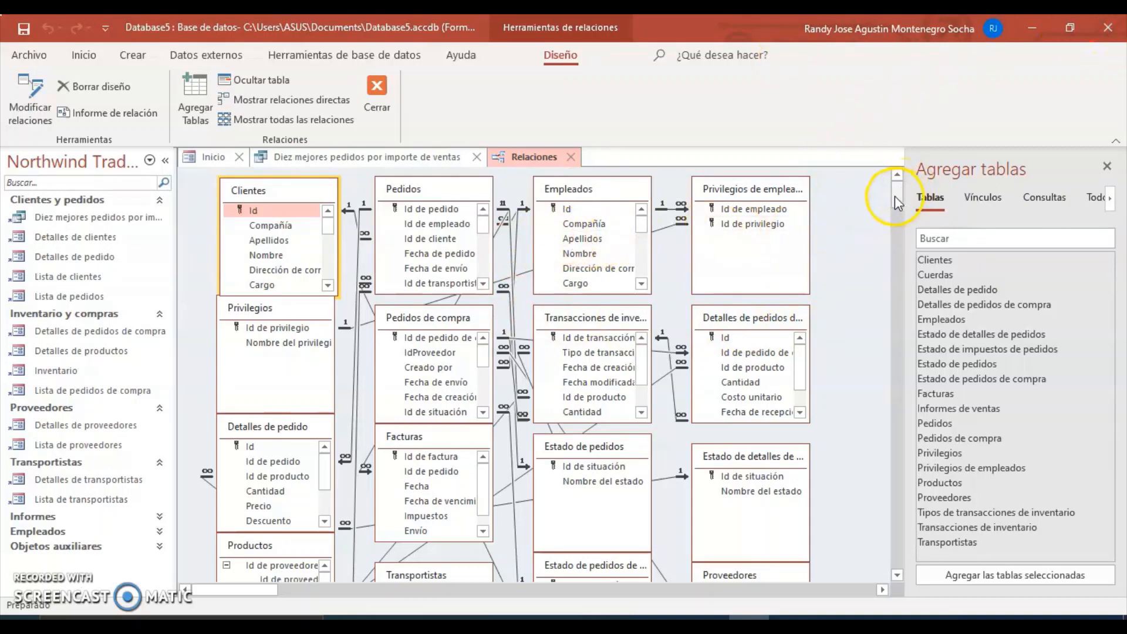
mouse_move(895, 195)
mouse_down()
mouse_move(897, 230)
mouse_move(896, 194)
mouse_up()
Close Access without saving the layout and bring up the ERD de Hockey PDF.
click(1108, 27)
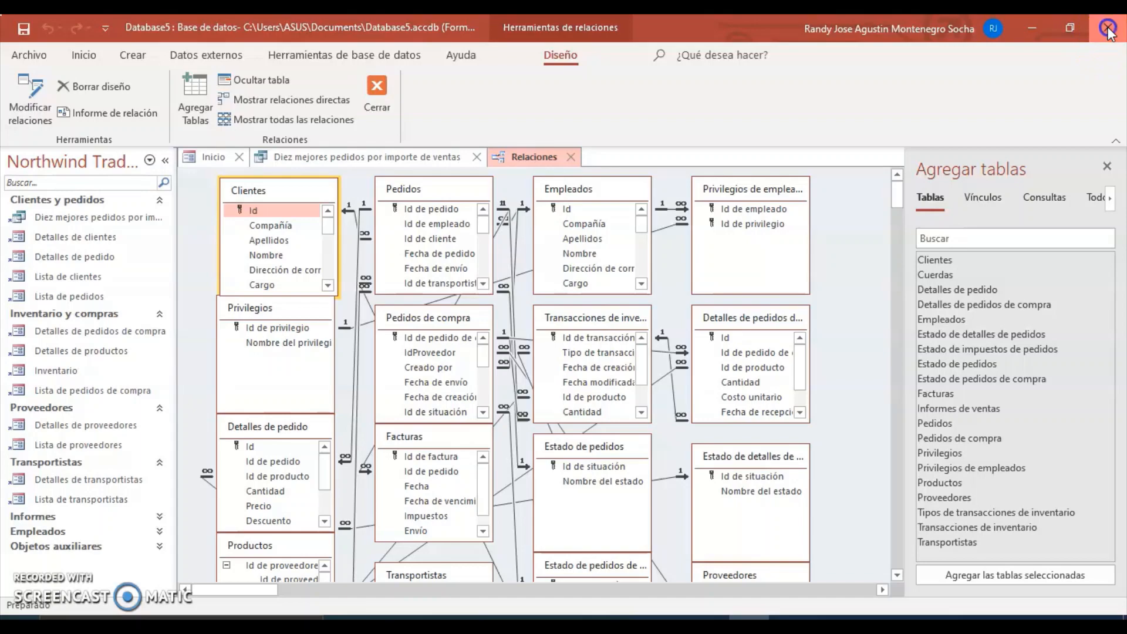
click(561, 365)
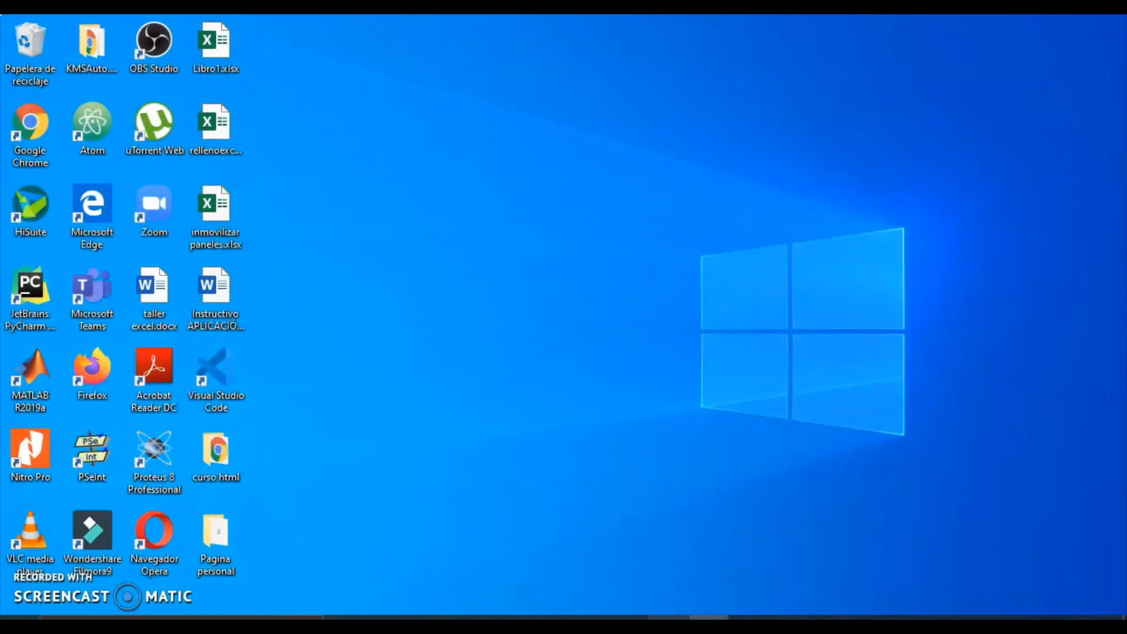
click(669, 617)
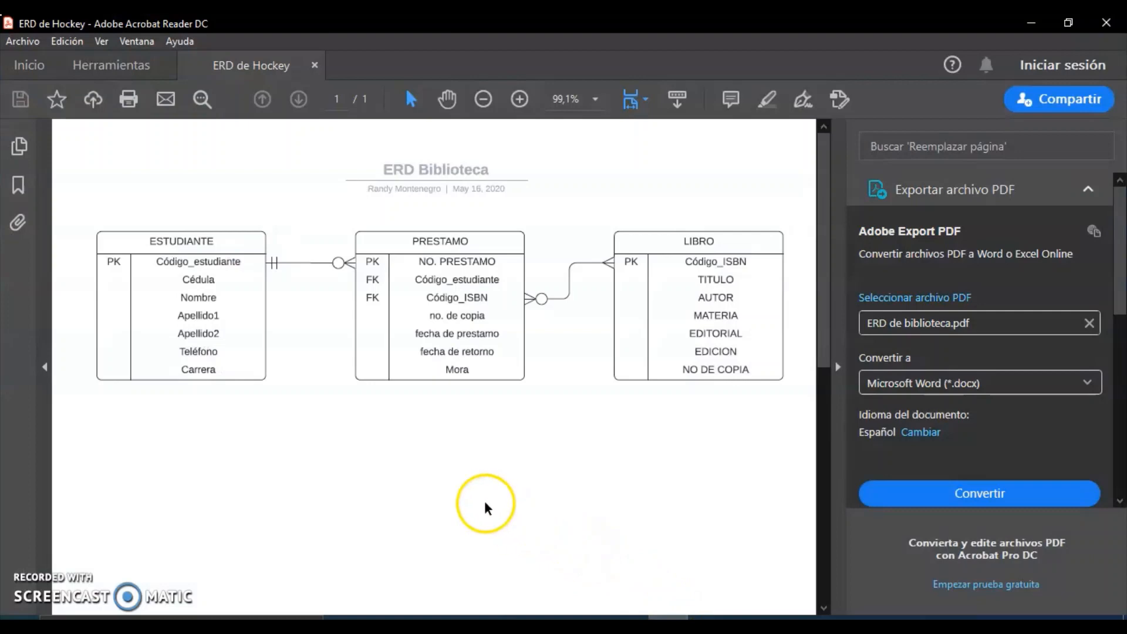
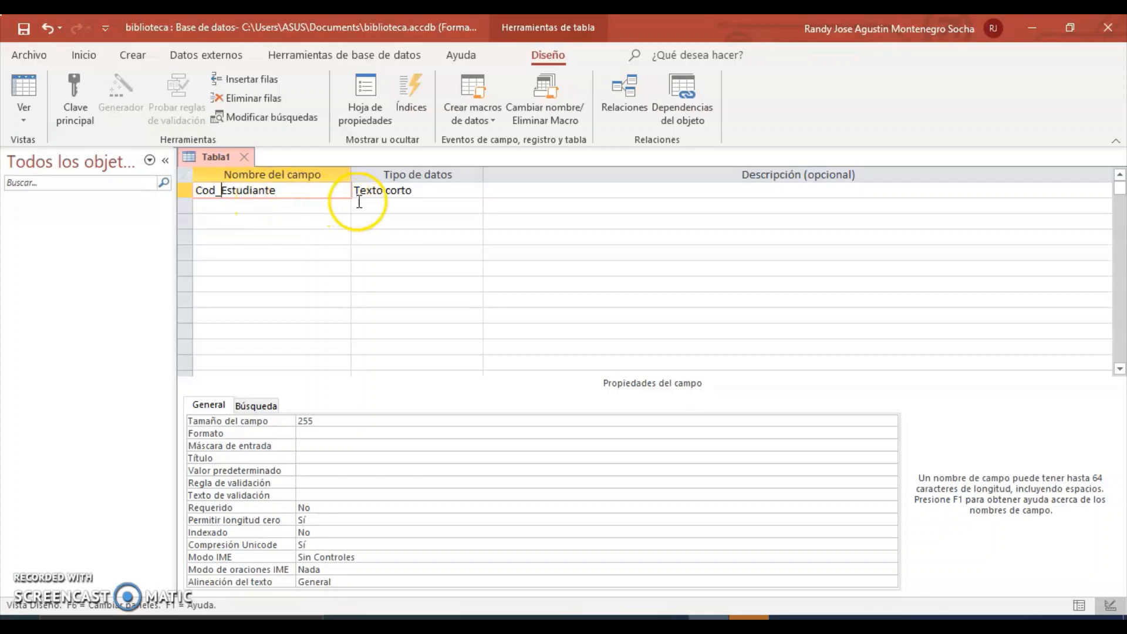
Keep Cod_Estudiante as short text sized 15, then bring up the ERD Biblioteca diagram.
click(391, 191)
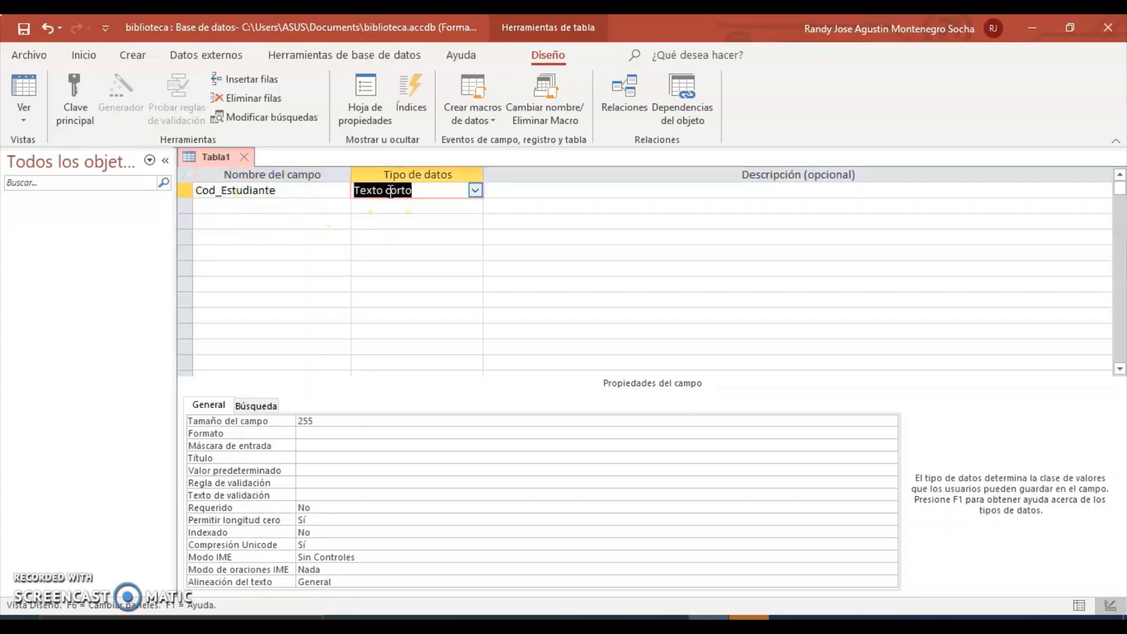
click(474, 190)
click(474, 190)
click(324, 422)
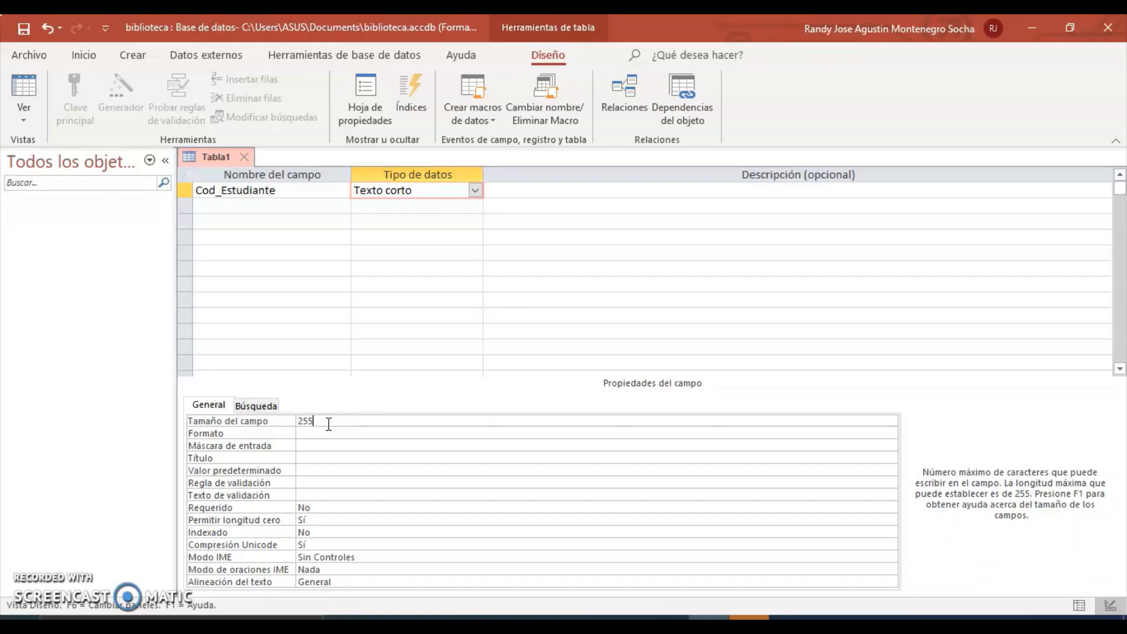
drag(329, 424, 304, 421)
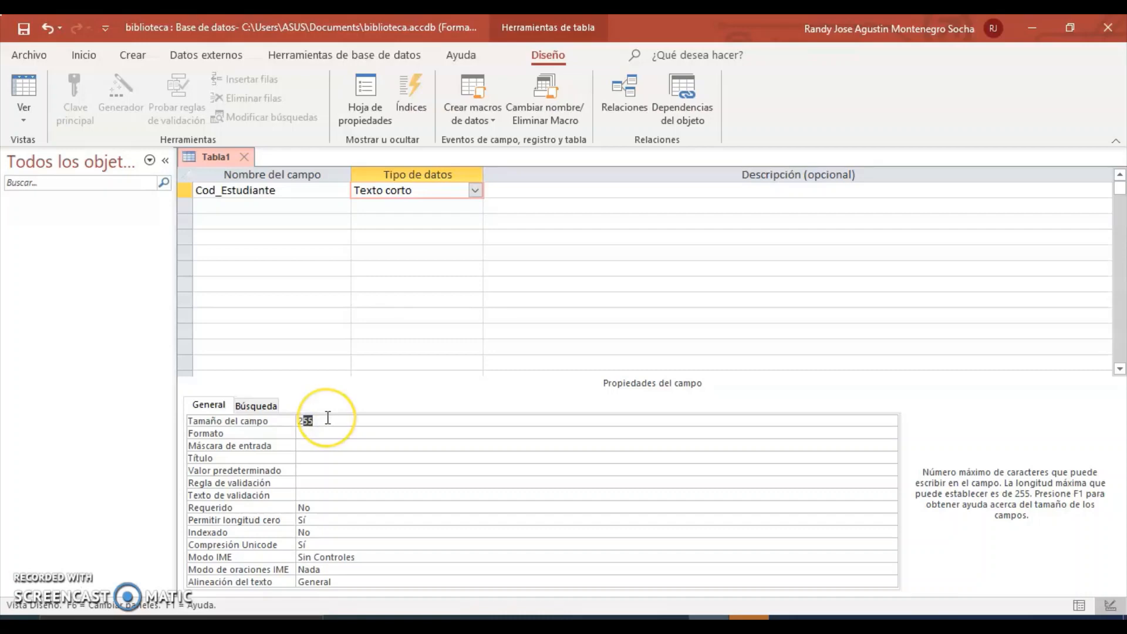
key(BackSpace)
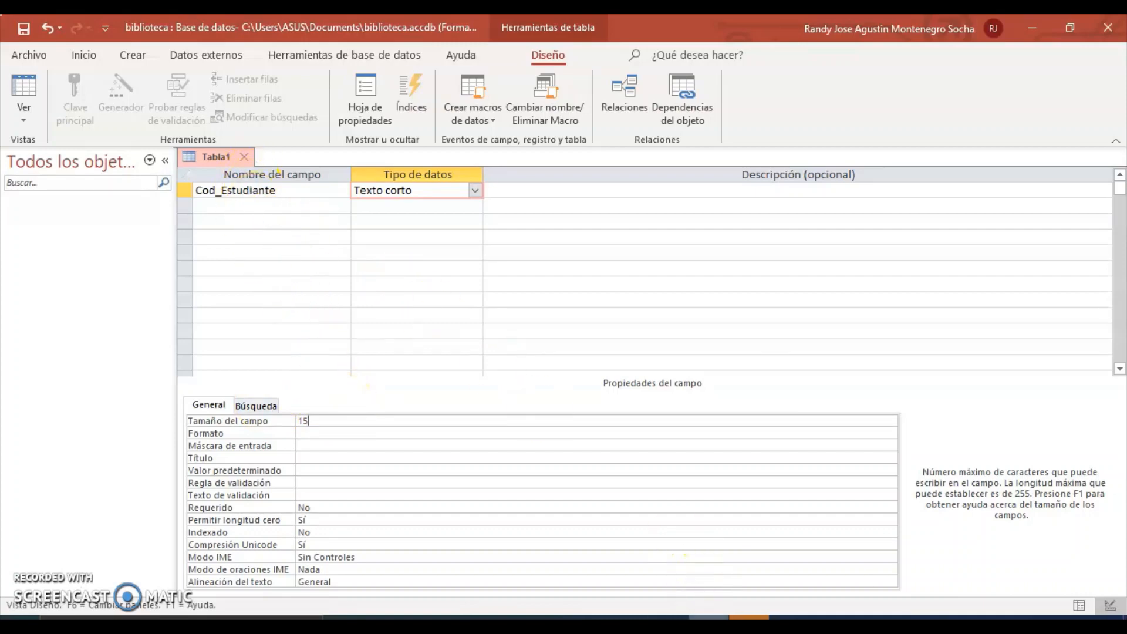
click(668, 617)
Add a short-text Cedula field sized 15 in the second row.
click(708, 617)
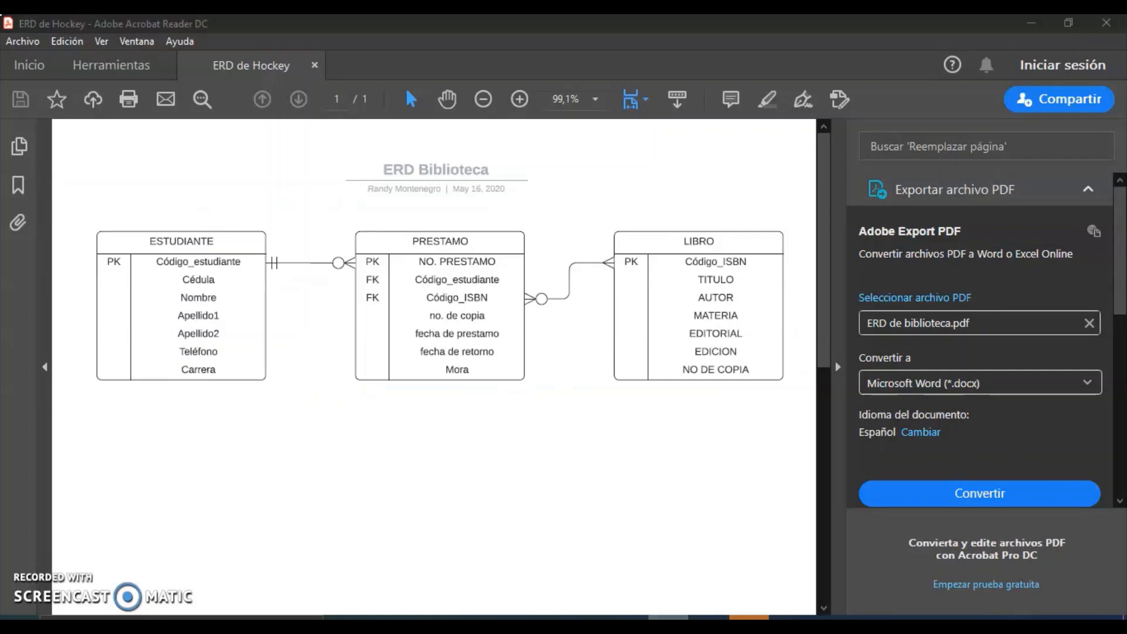
click(236, 204)
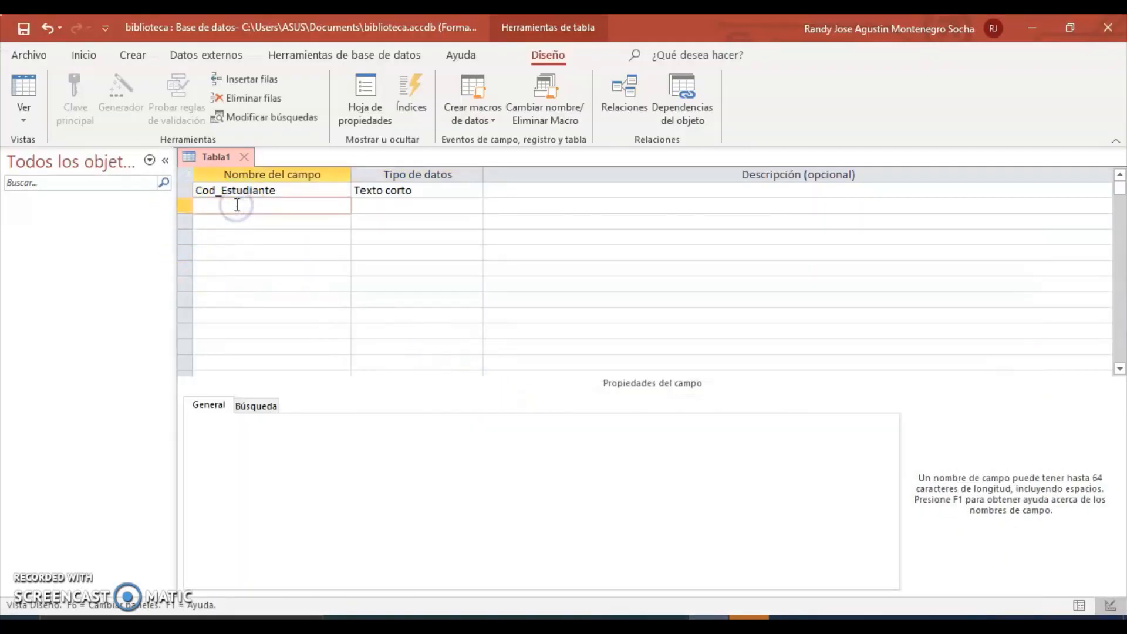
text(Cedula)
click(387, 205)
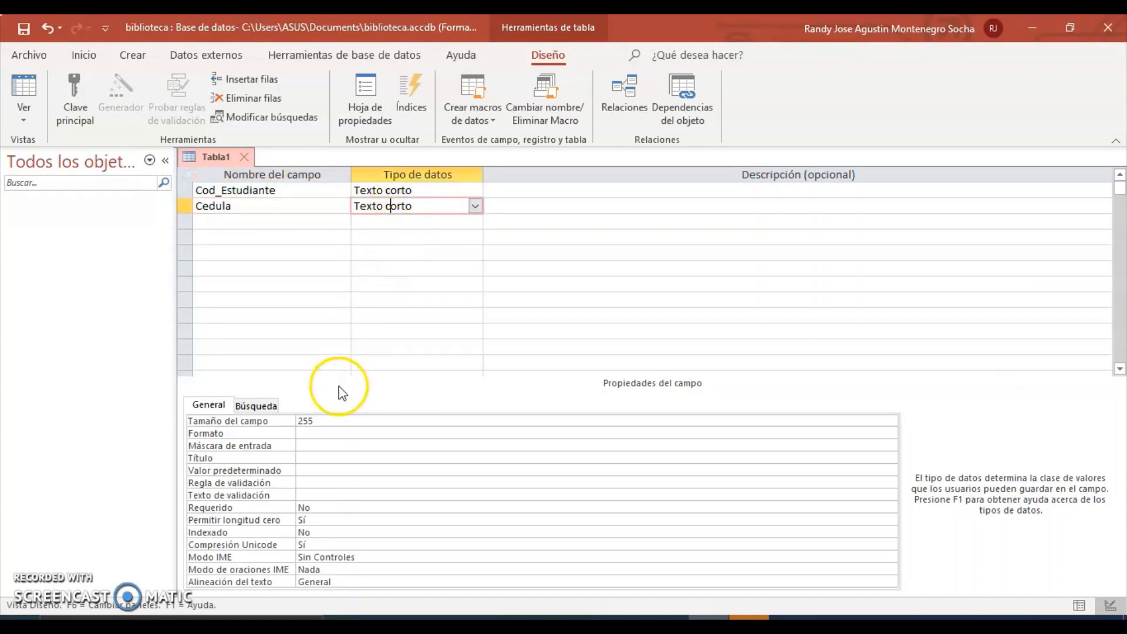
click(320, 421)
key(BackSpace)
key(BackSpace)
key(BackSpace)
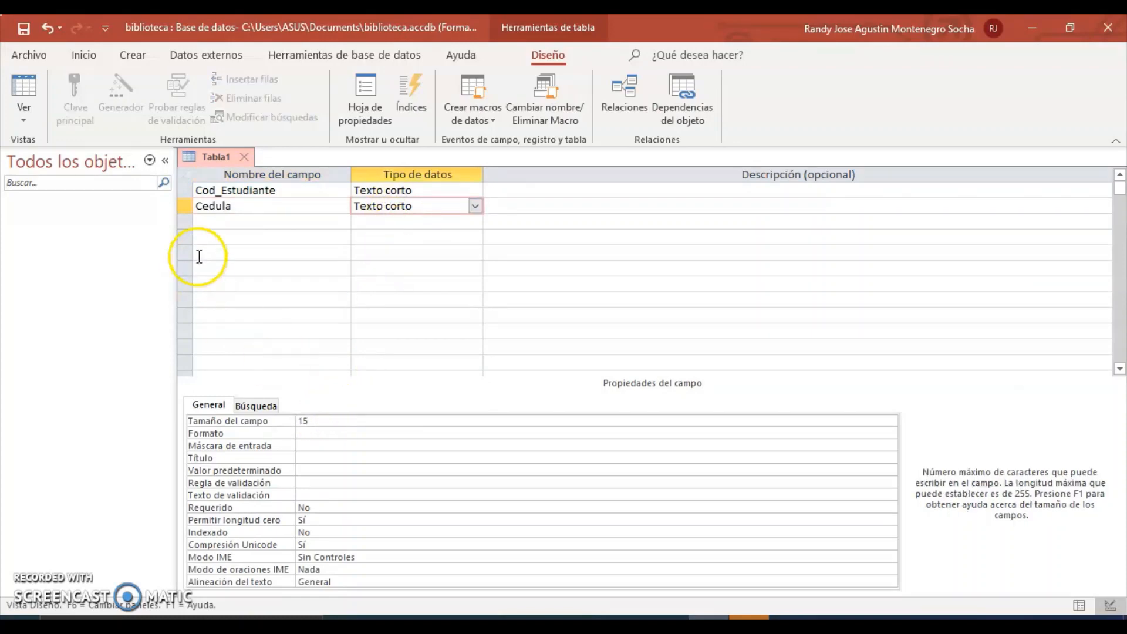
Add a short-text Nombre field with field size 30.
click(241, 228)
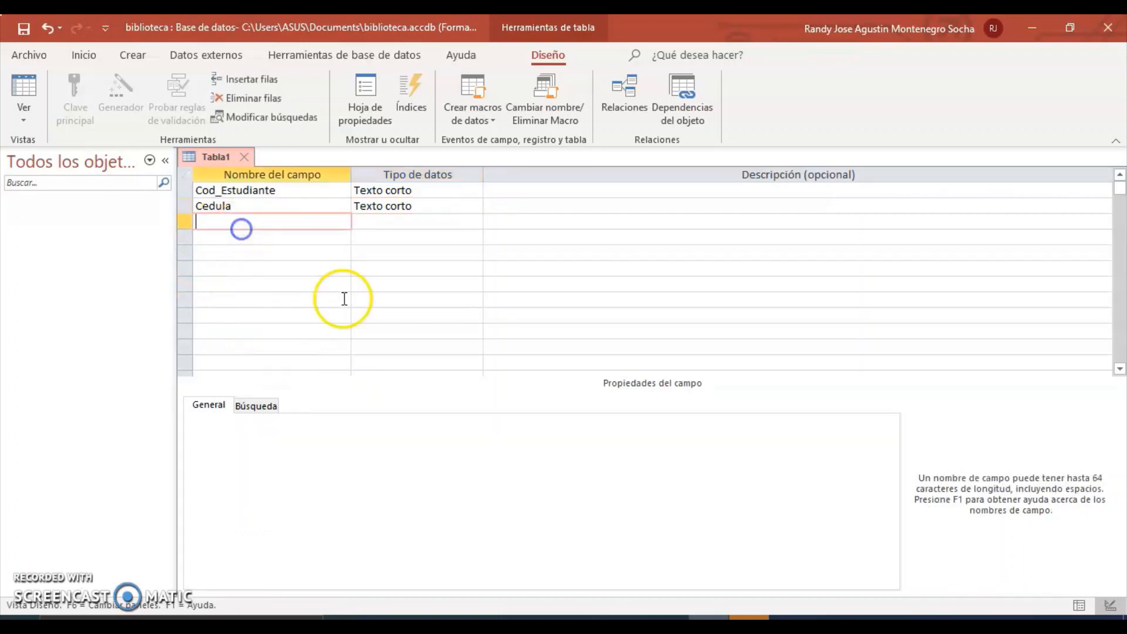
click(669, 616)
click(708, 616)
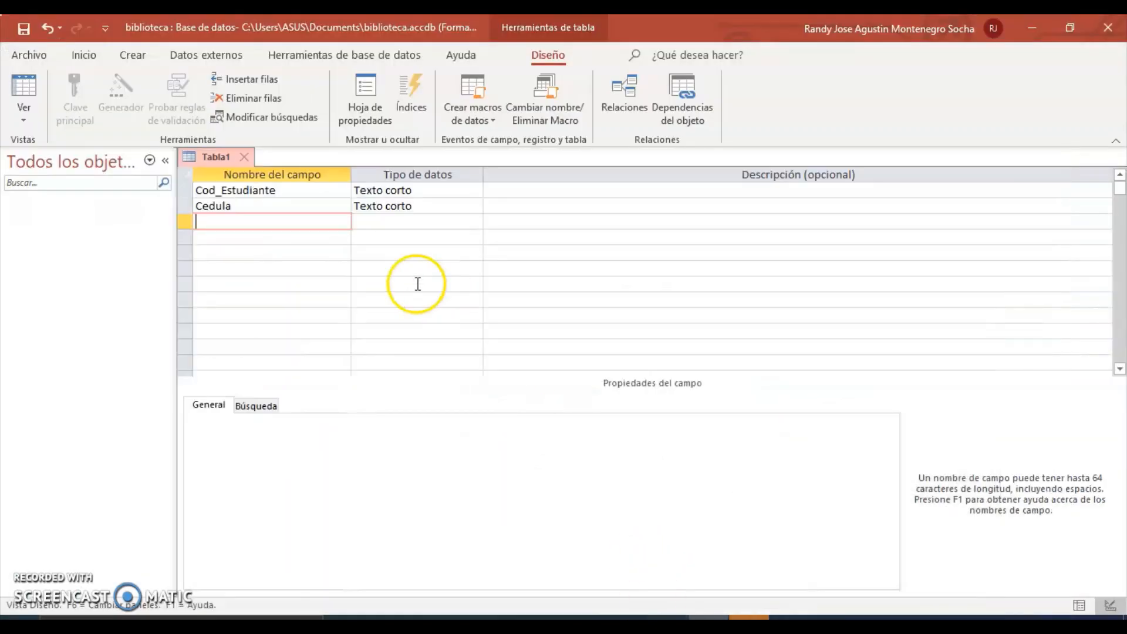
text(Nombre)
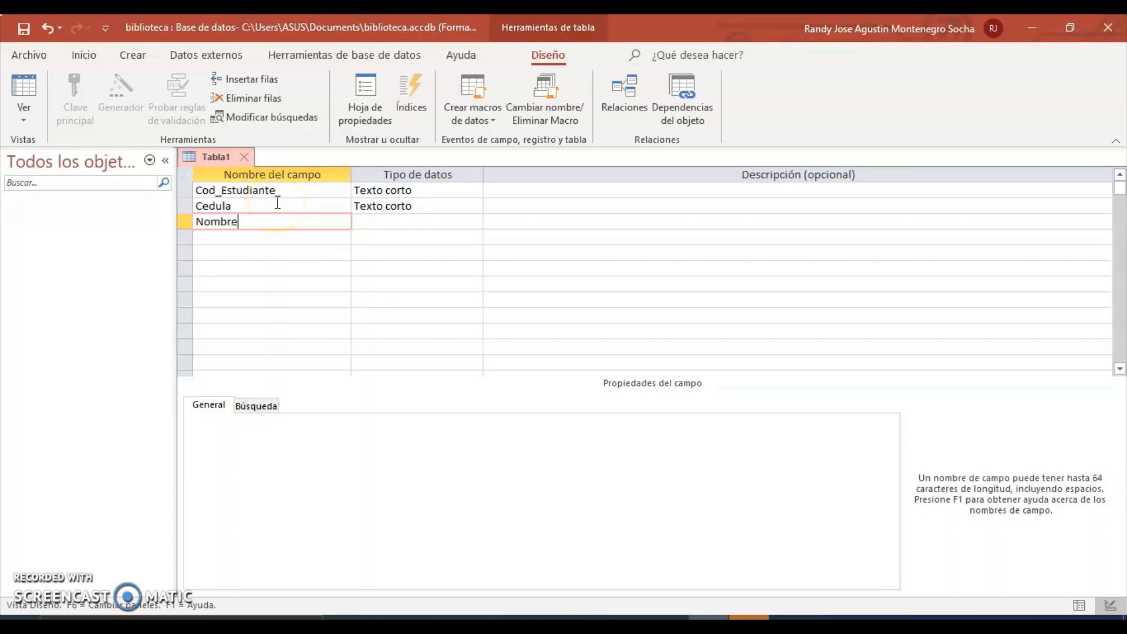
click(406, 221)
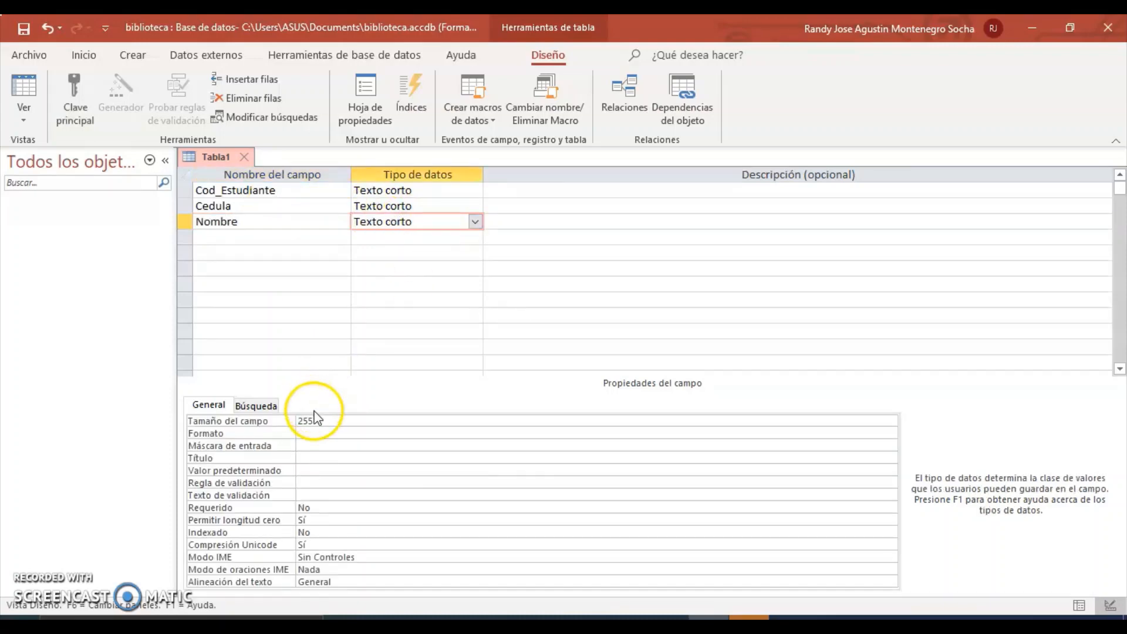
double_click(299, 421)
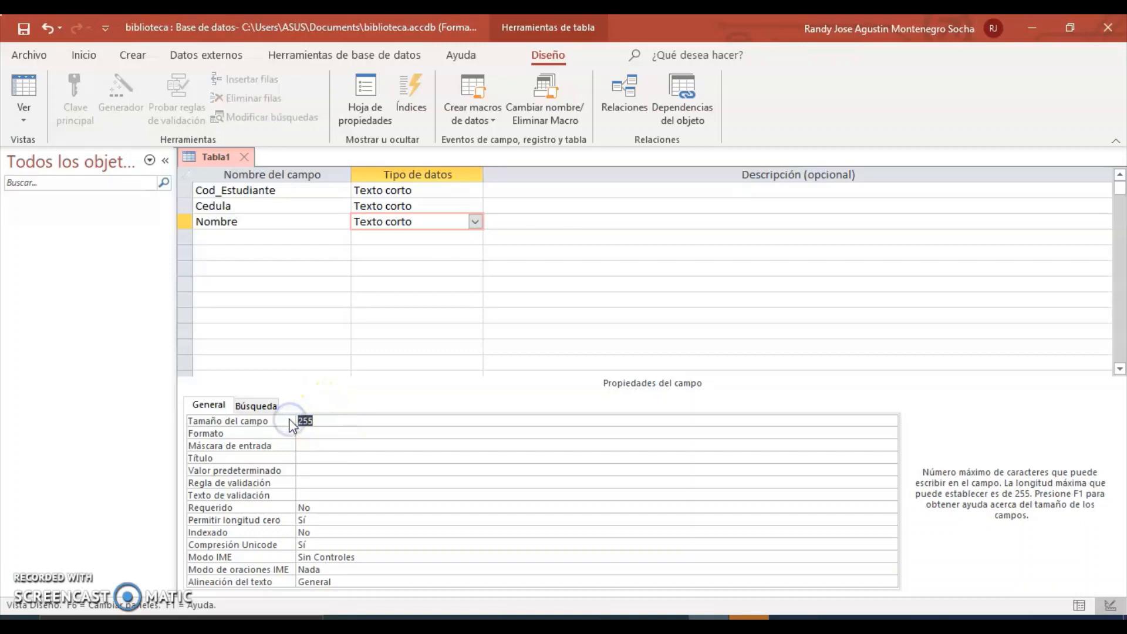
text(30)
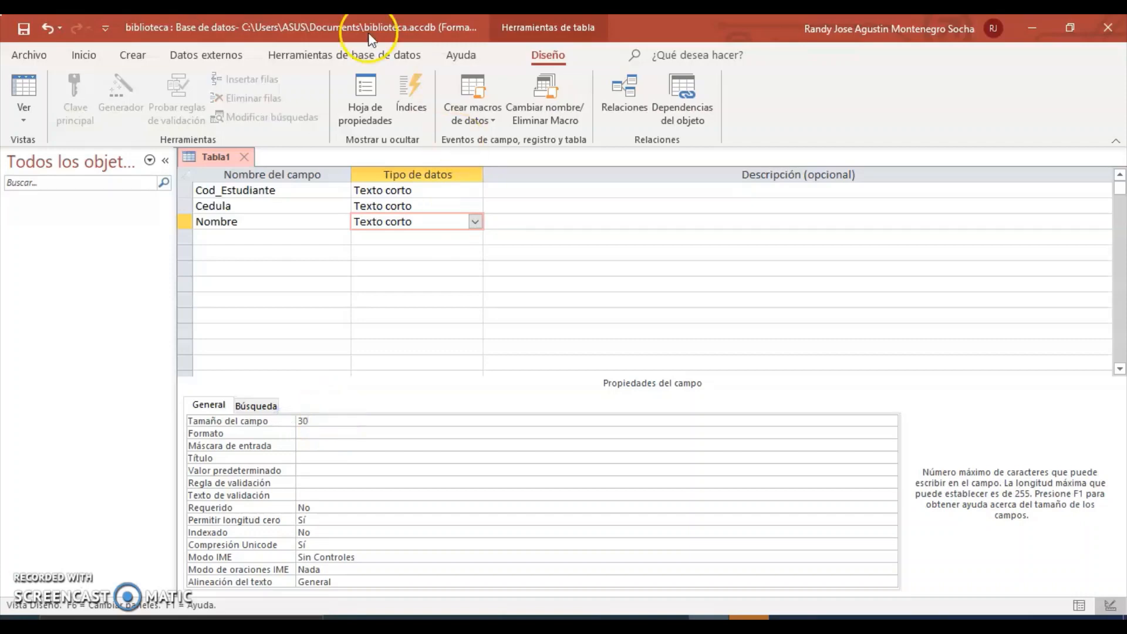
Add a short-text Apellido1 field with field size 15.
click(244, 238)
click(243, 238)
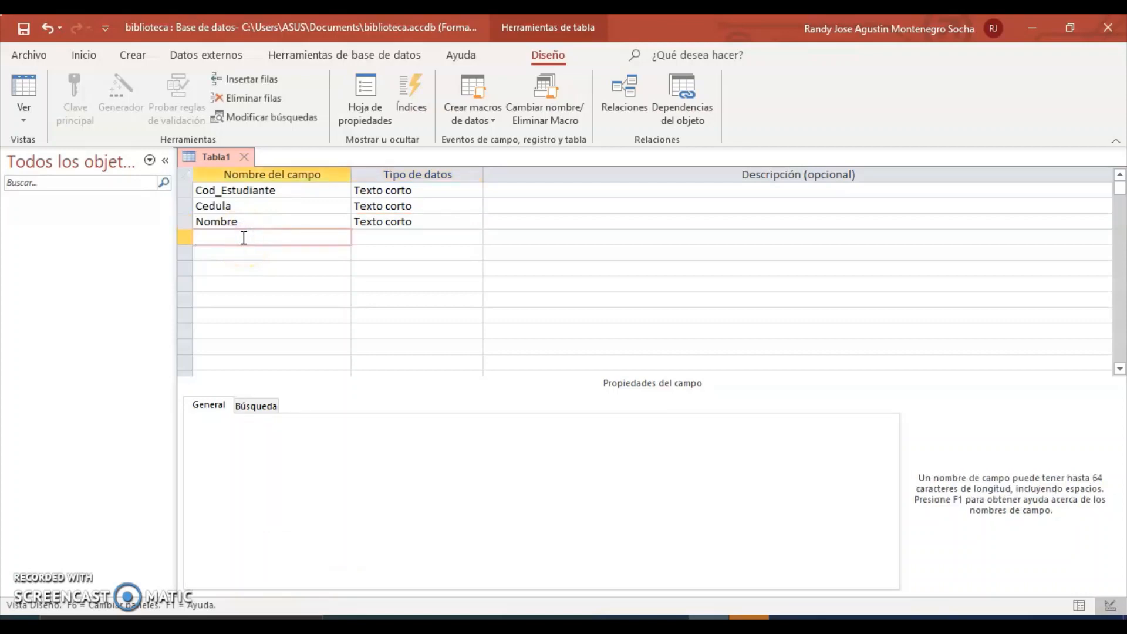
text(Apellido1)
click(421, 242)
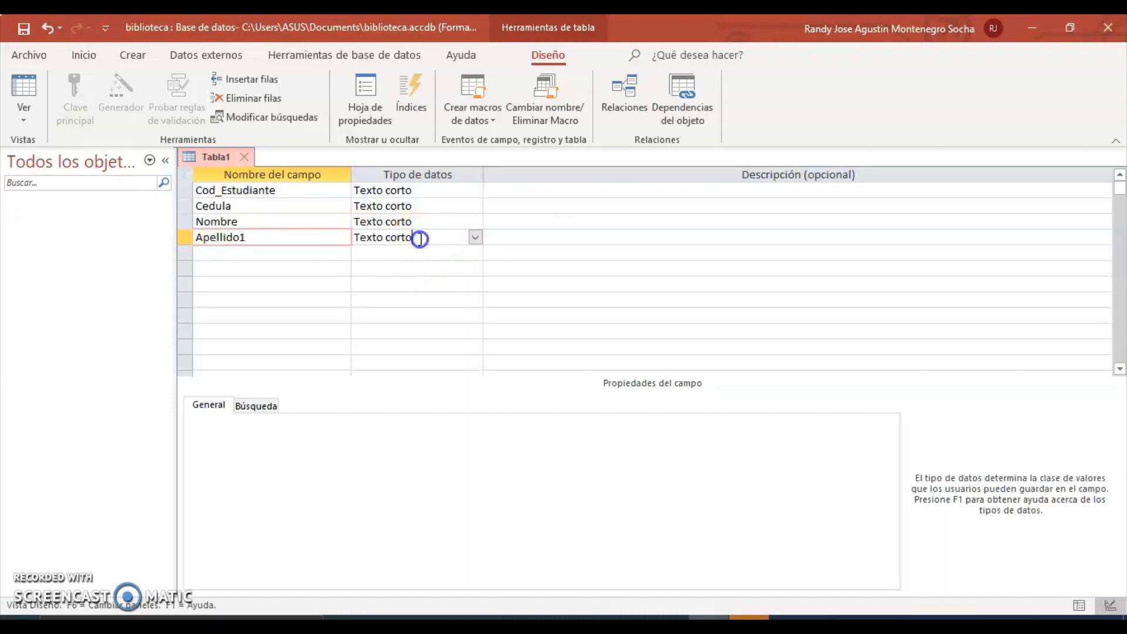
click(300, 430)
click(297, 420)
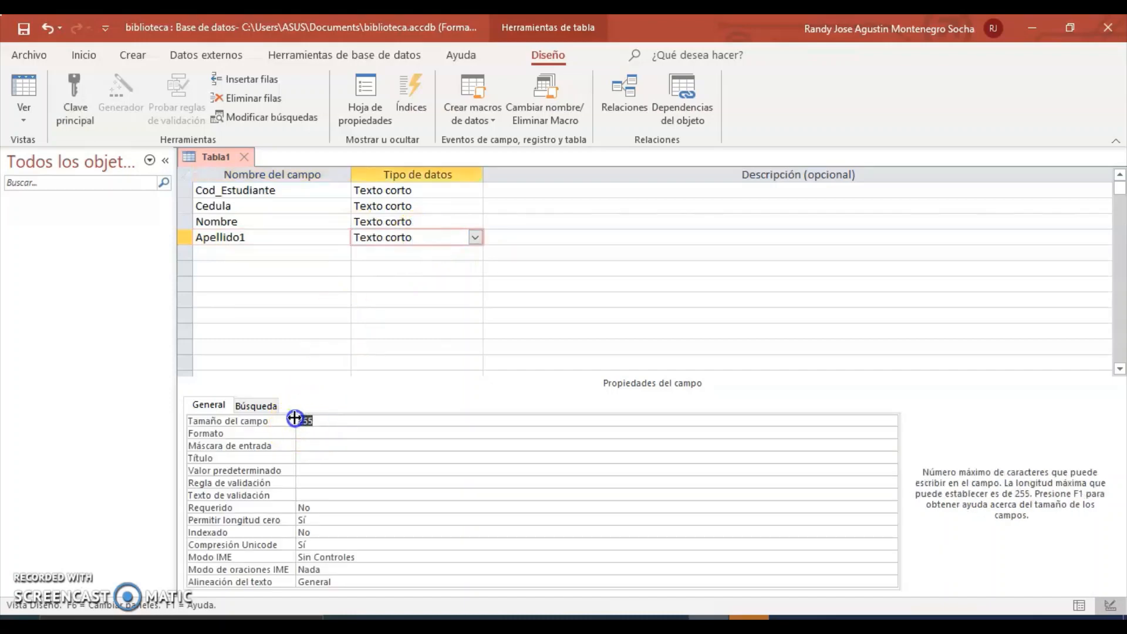
text(15)
Add a short-text Apellido2 field with field size 15.
click(256, 252)
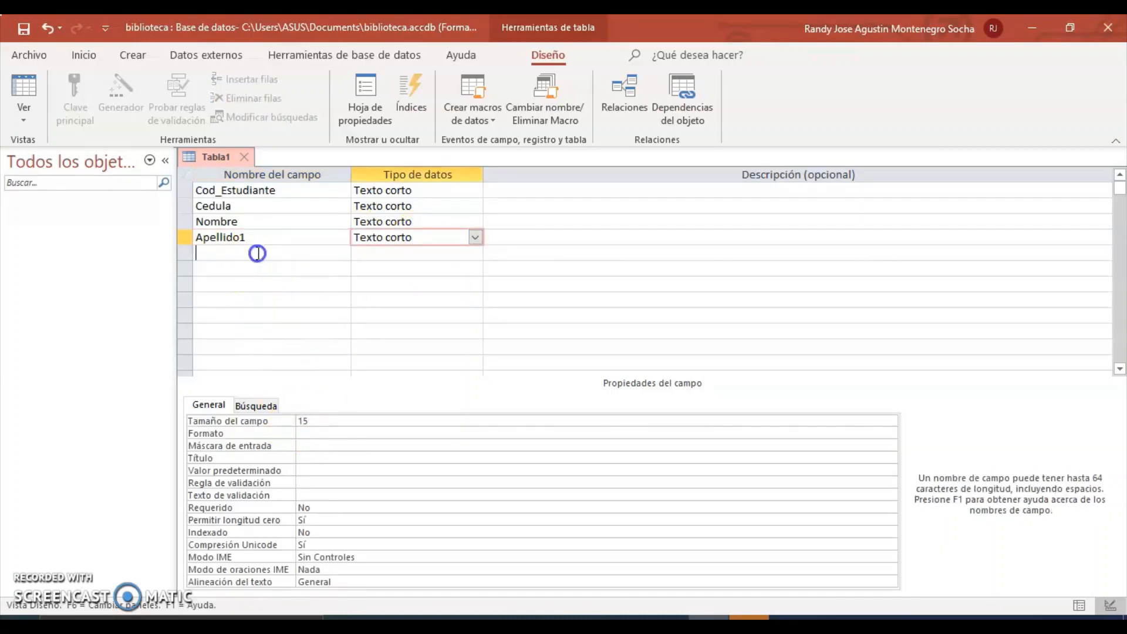
text(Apelli)
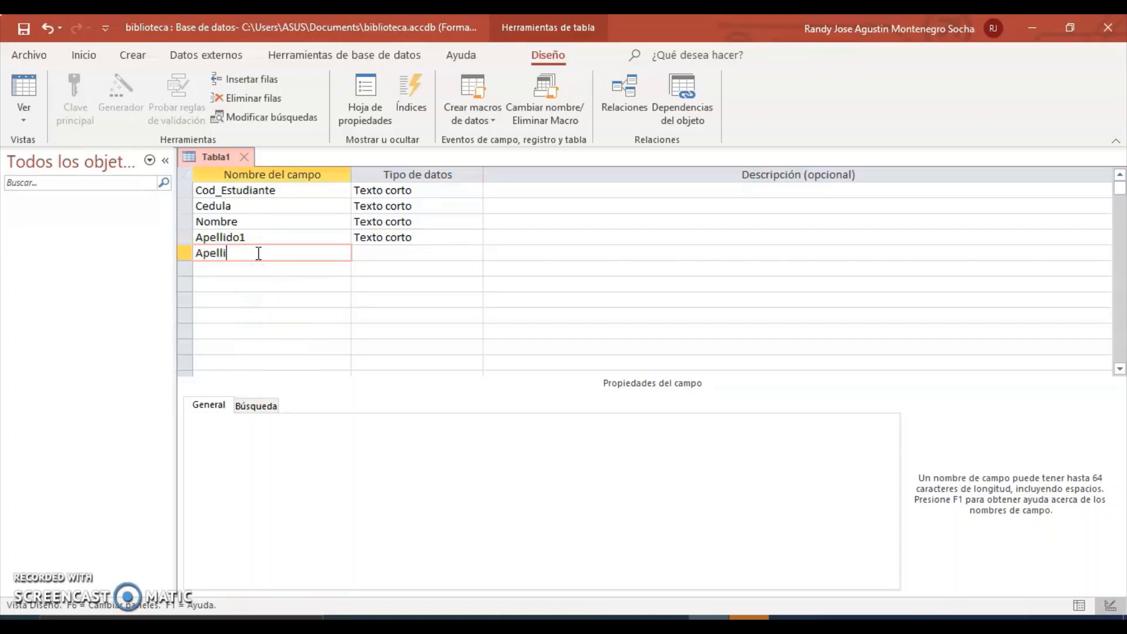
text(do2)
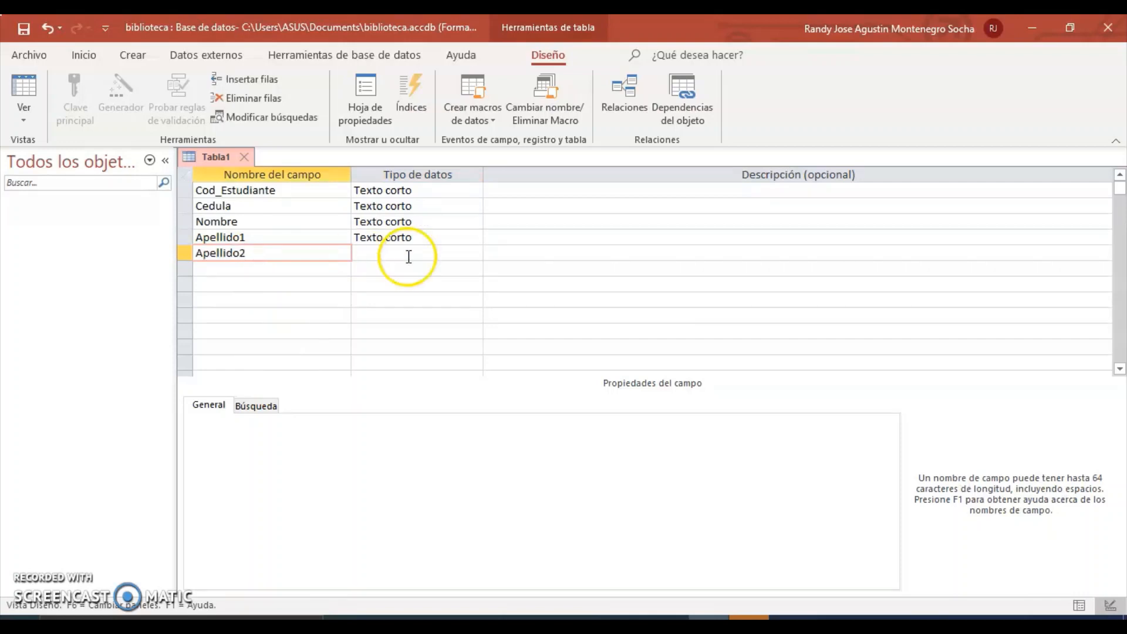
click(411, 253)
click(302, 420)
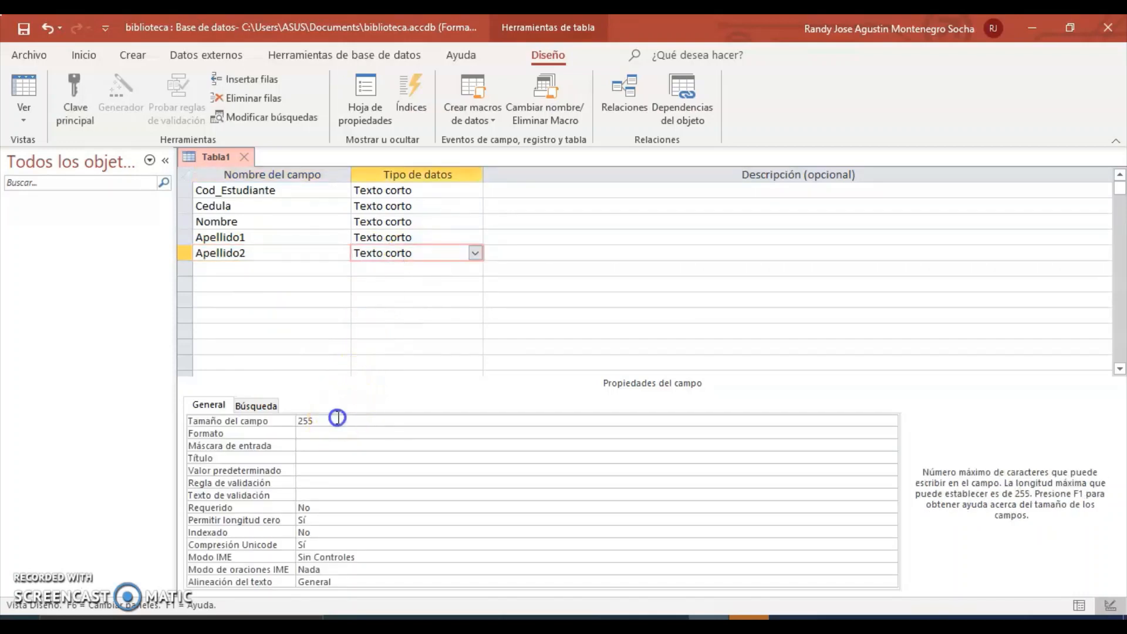
click(284, 422)
text(15)
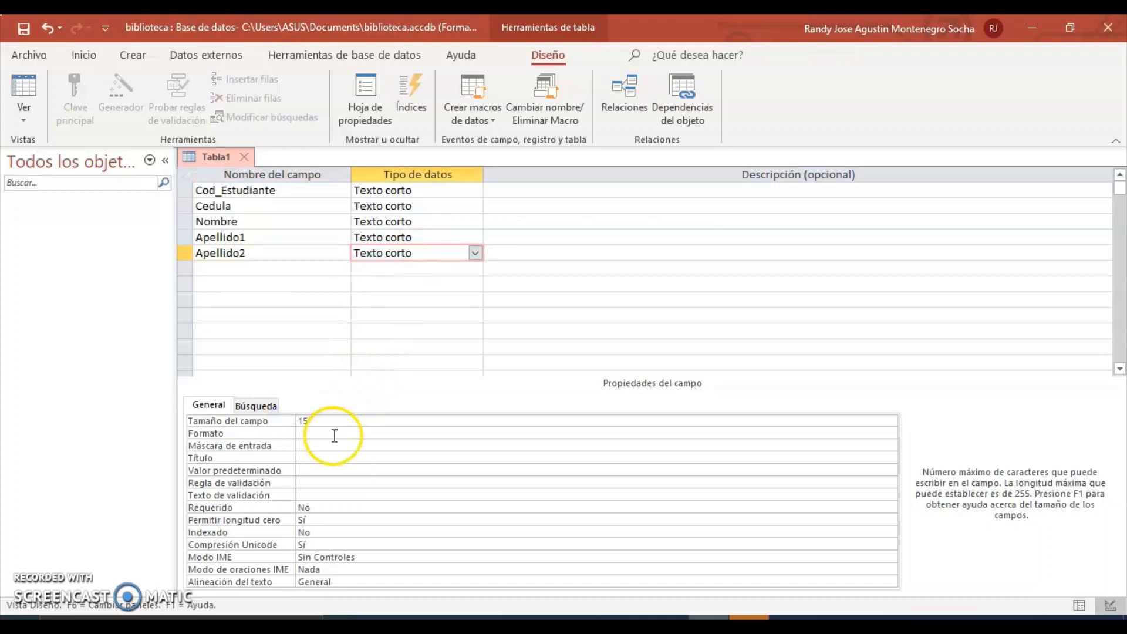
click(626, 624)
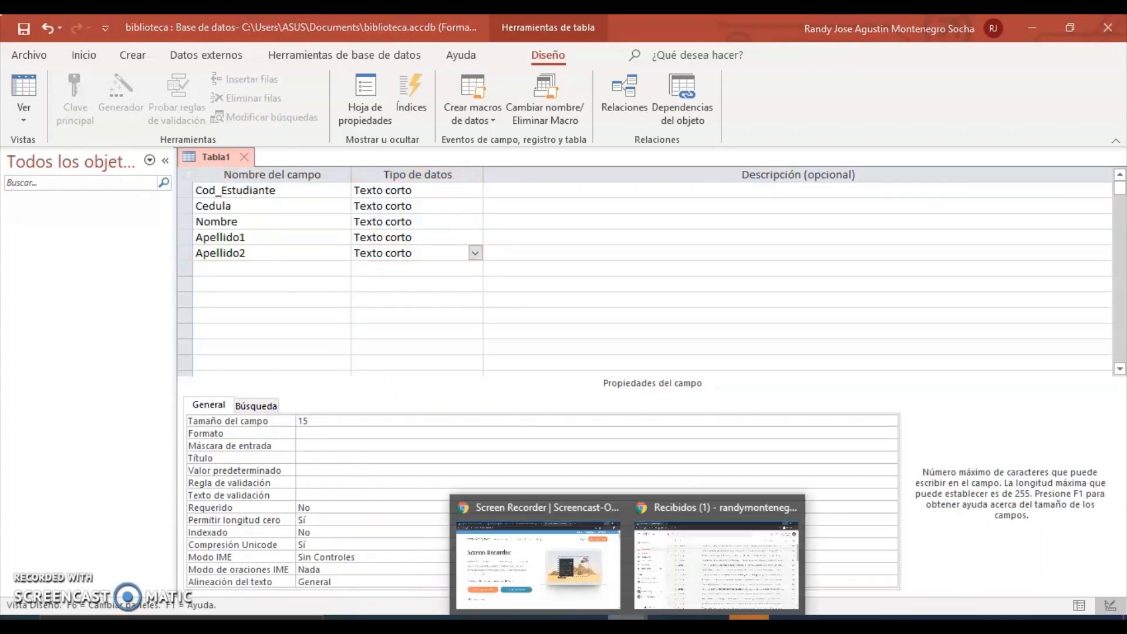
click(708, 623)
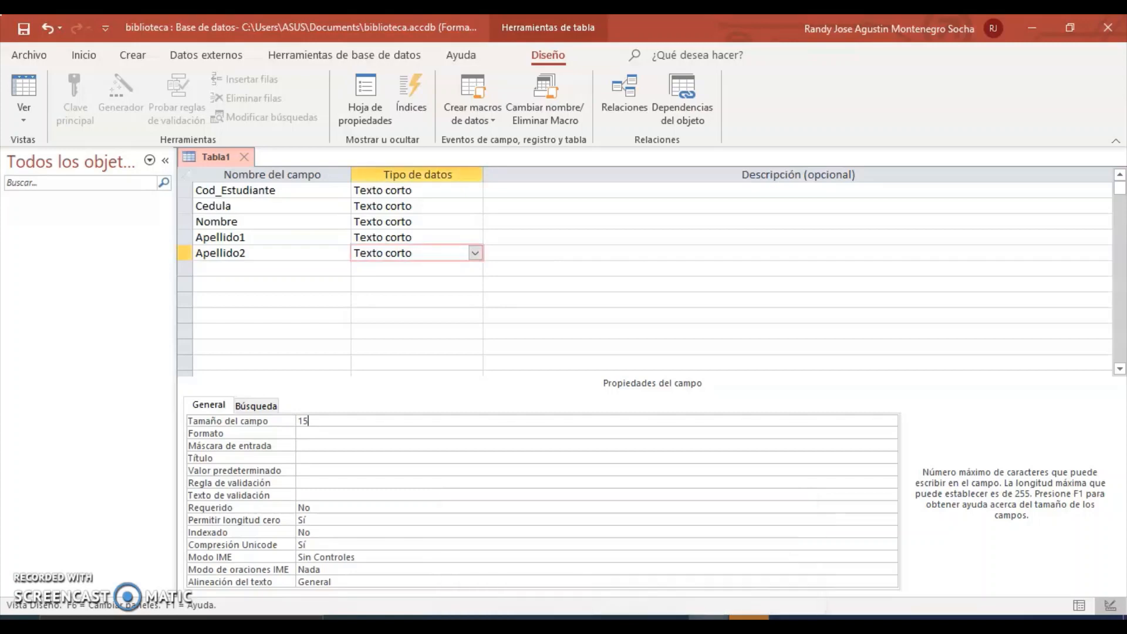
Add Telefono below Apellido2 as a short-text field sized 15.
click(668, 623)
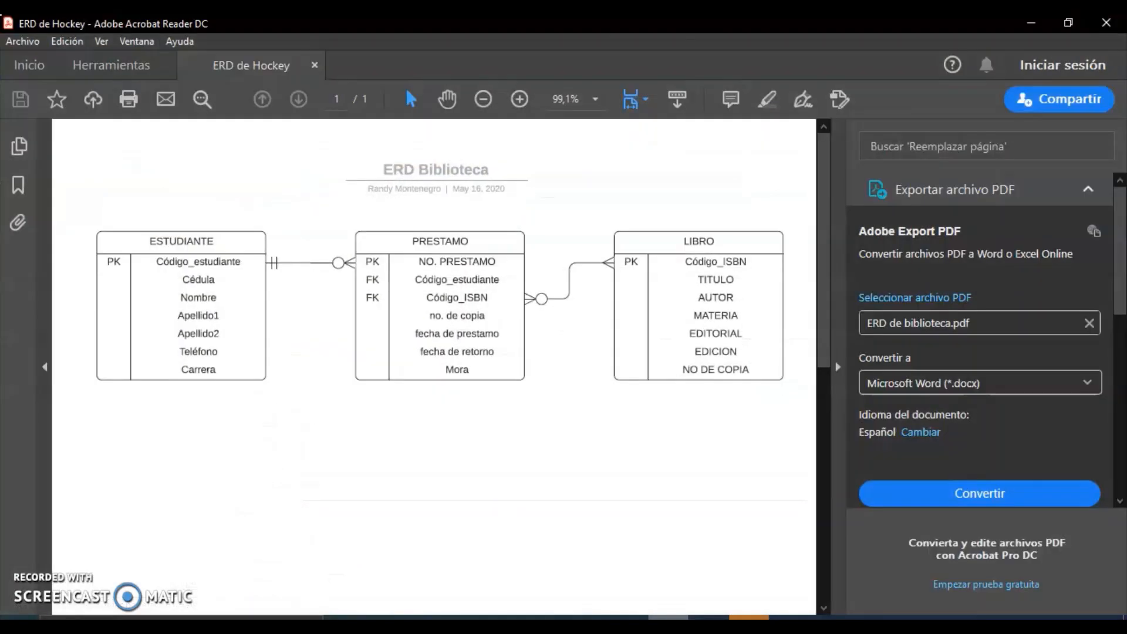
click(708, 624)
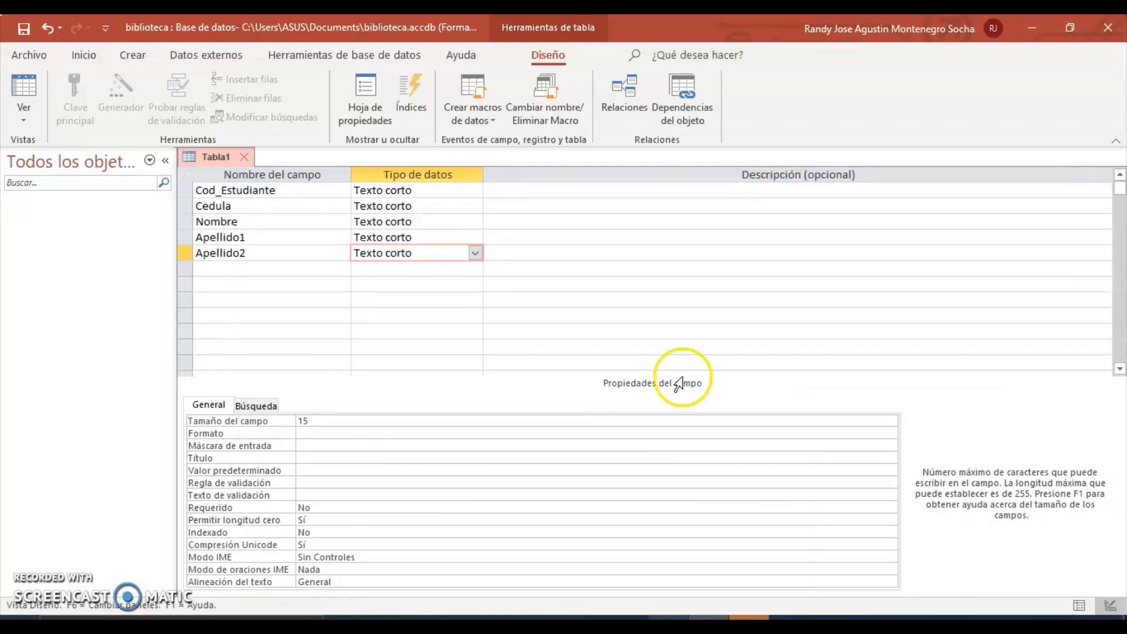
click(274, 270)
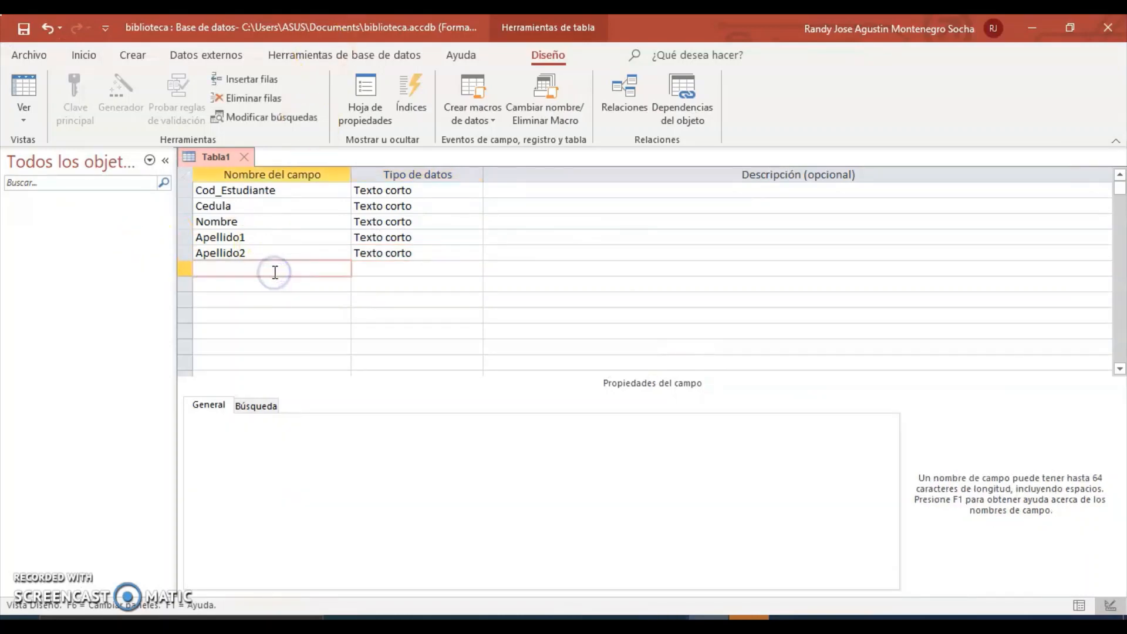
text(Teletfono)
key(BackSpace)
key(BackSpace)
key(BackSpace)
key(BackSpace)
key(BackSpace)
text(fono)
click(402, 268)
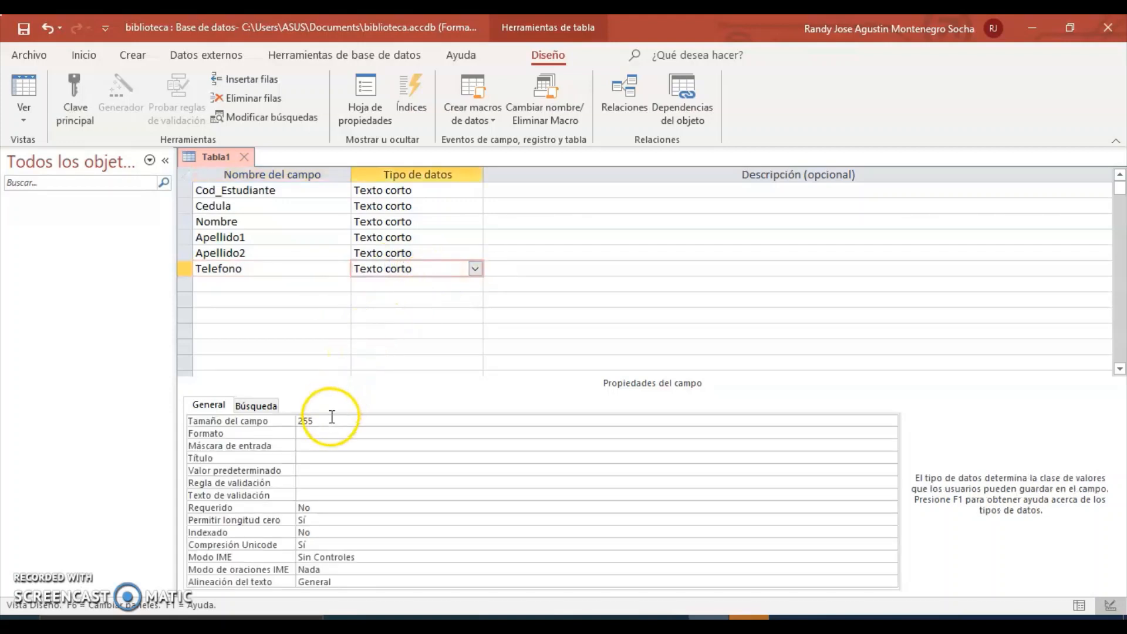
drag(327, 421, 289, 428)
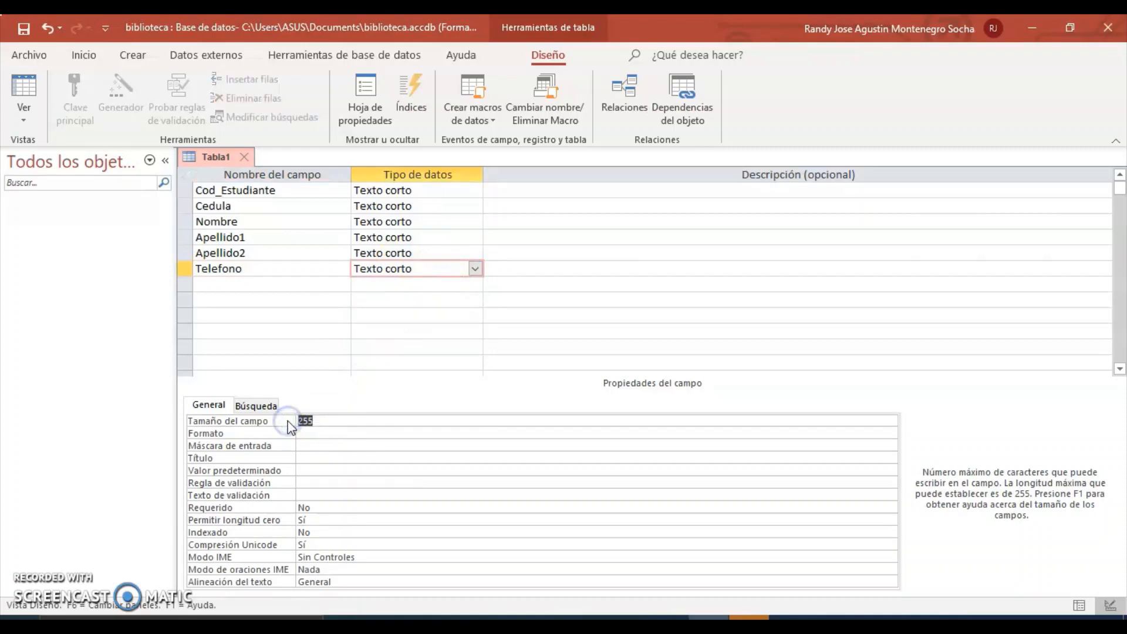
click(275, 285)
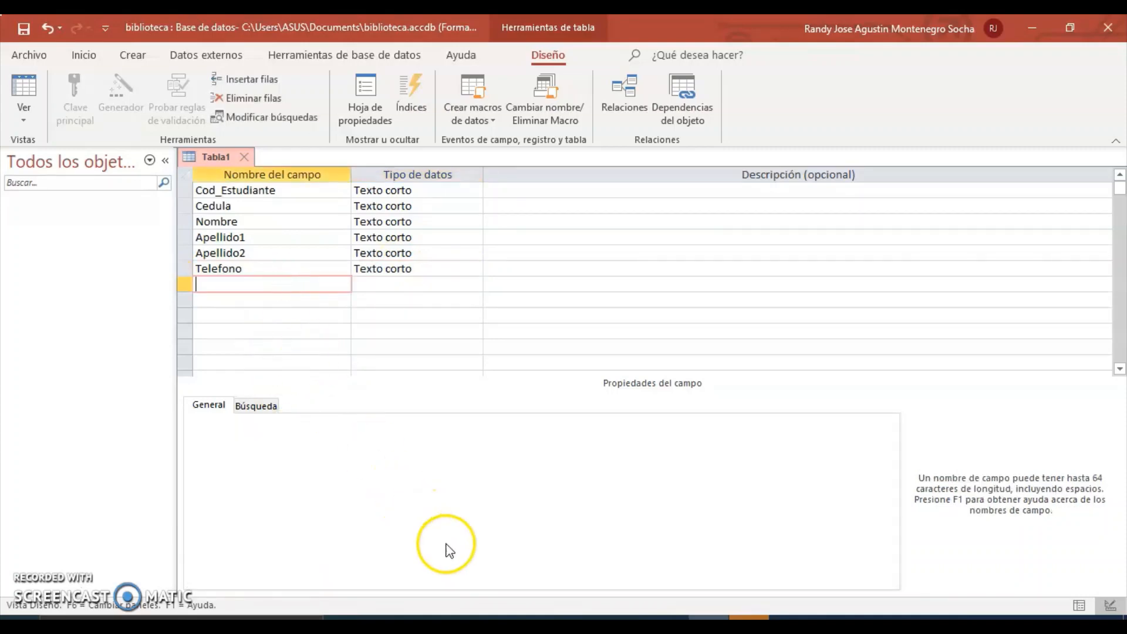
key(alt+Tab)
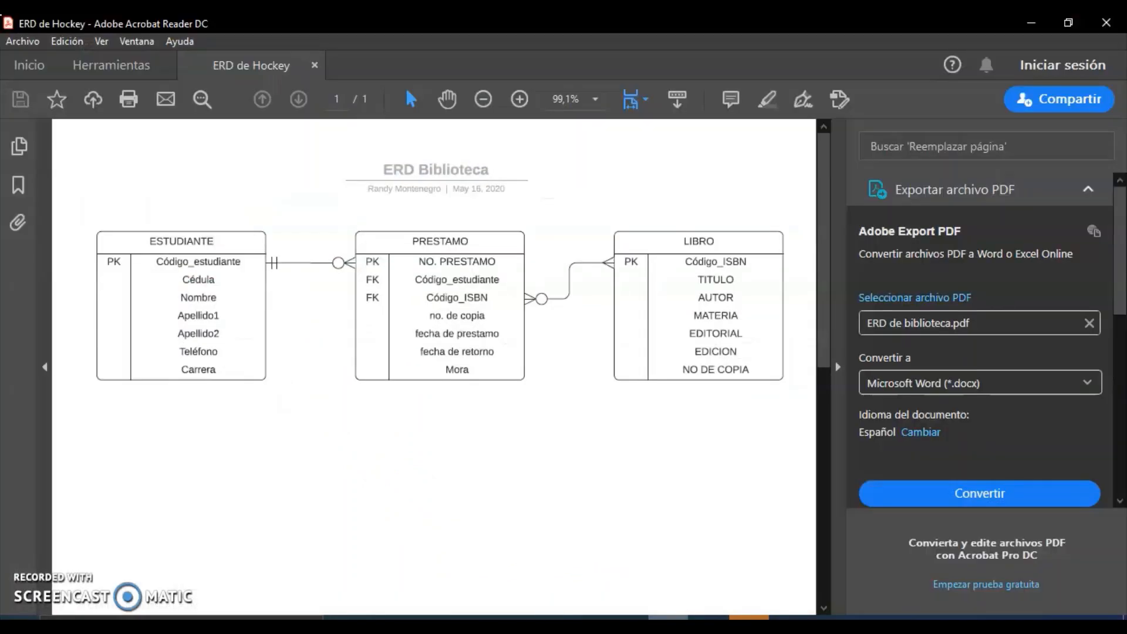
Add a short-text Direccion field below Telefono and adjust its field size.
key(alt+Tab)
click(228, 284)
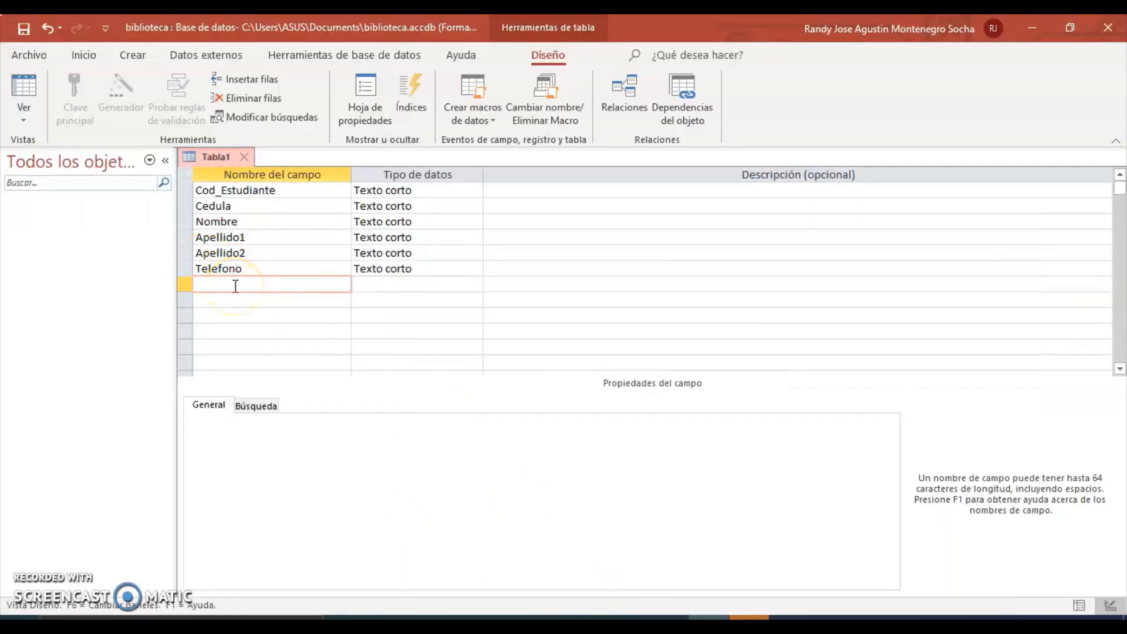
text(D)
text(irecci)
text(ó)
text(n)
click(378, 285)
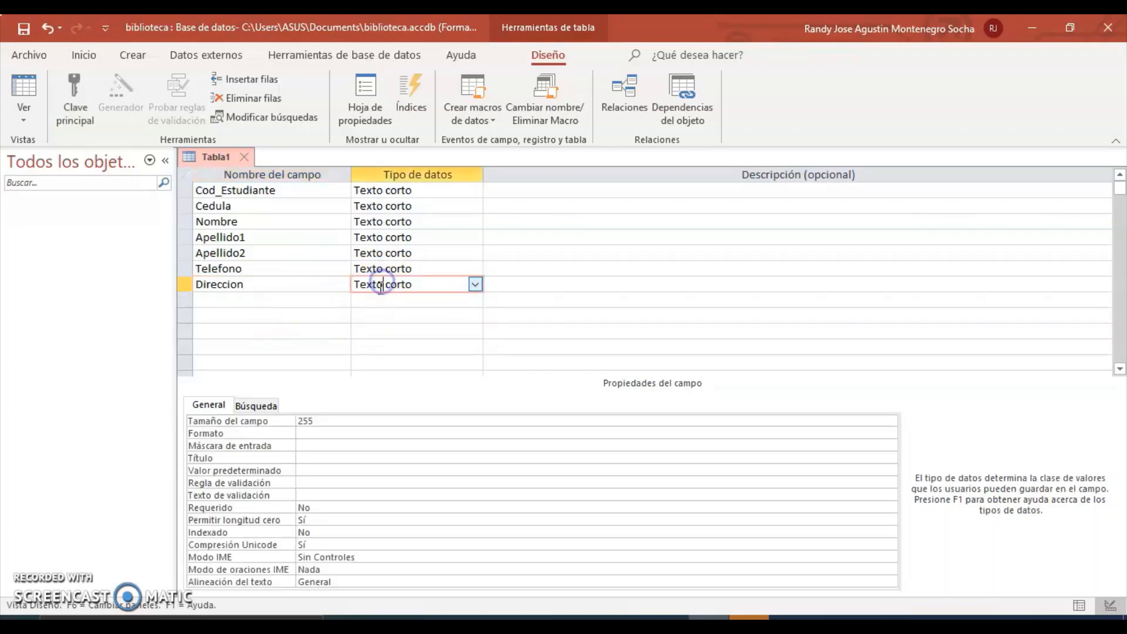
drag(314, 421, 297, 421)
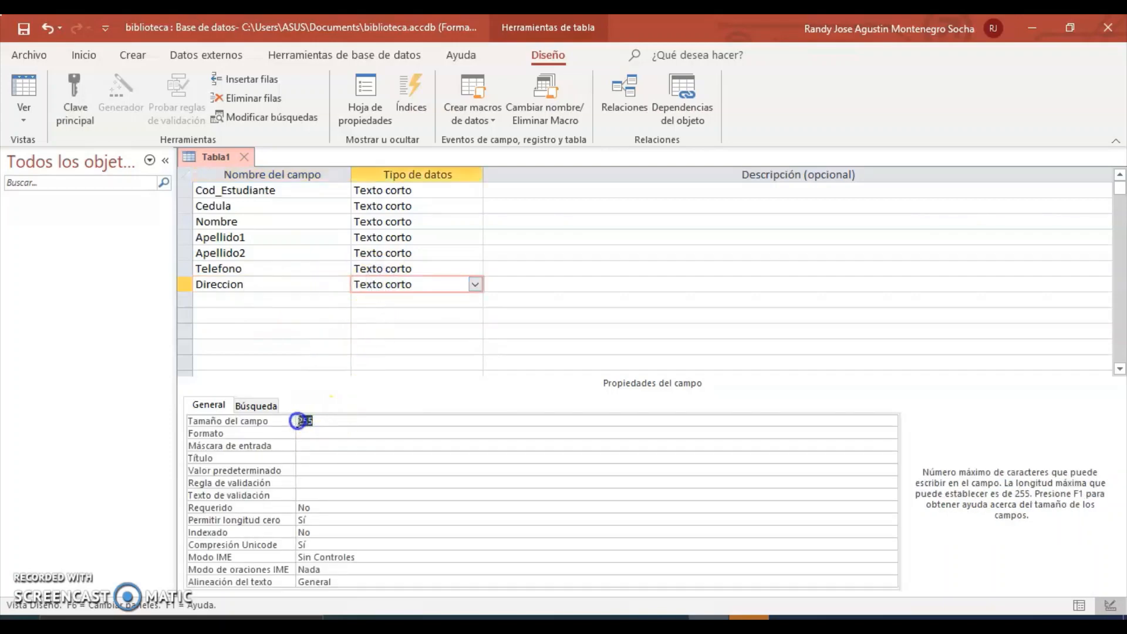
key(BackSpace)
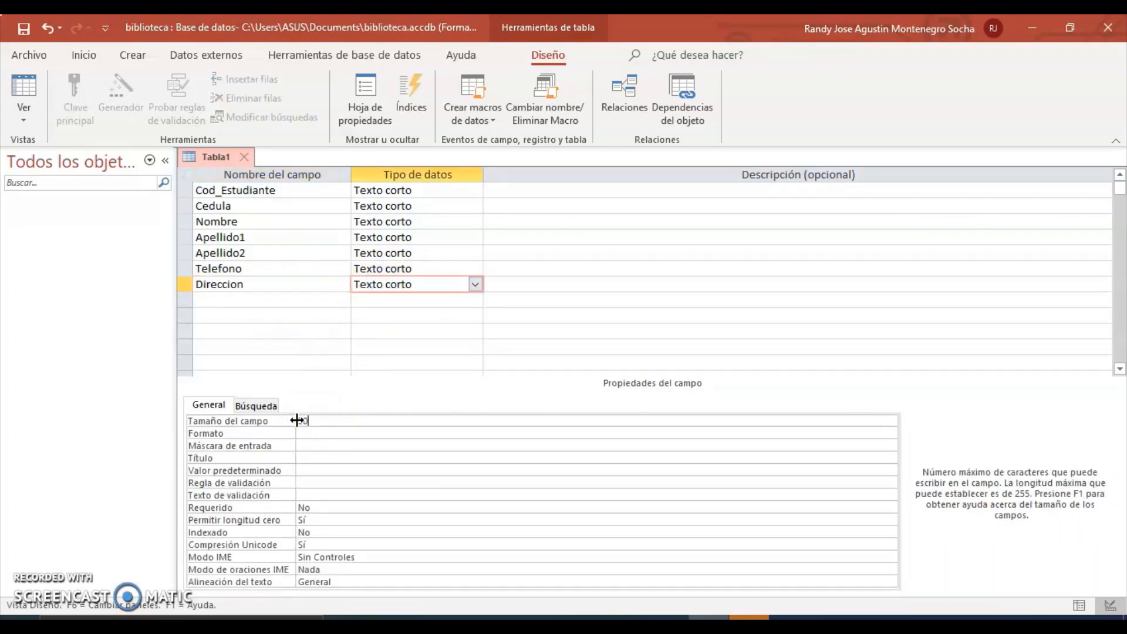
Add a short-text correo_electronico field with field size 30.
click(254, 300)
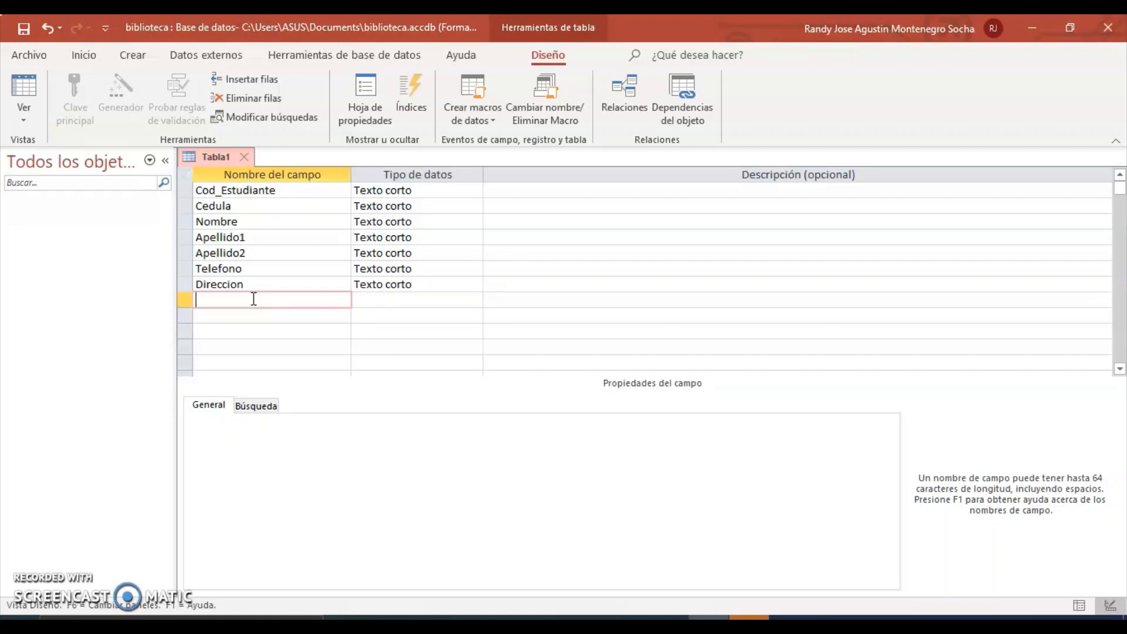
text(correo elec)
key(BackSpace)
key(BackSpace)
key(BackSpace)
key(BackSpace)
key(BackSpace)
key(BackSpace)
key(BackSpace)
key(BackSpace)
text(ema)
key(BackSpace)
key(BackSpace)
key(BackSpace)
key(BackSpace)
text(corre)
key(BackSpace)
text(eo:el)
key(BackSpace)
key(BackSpace)
text(_electronico)
click(390, 299)
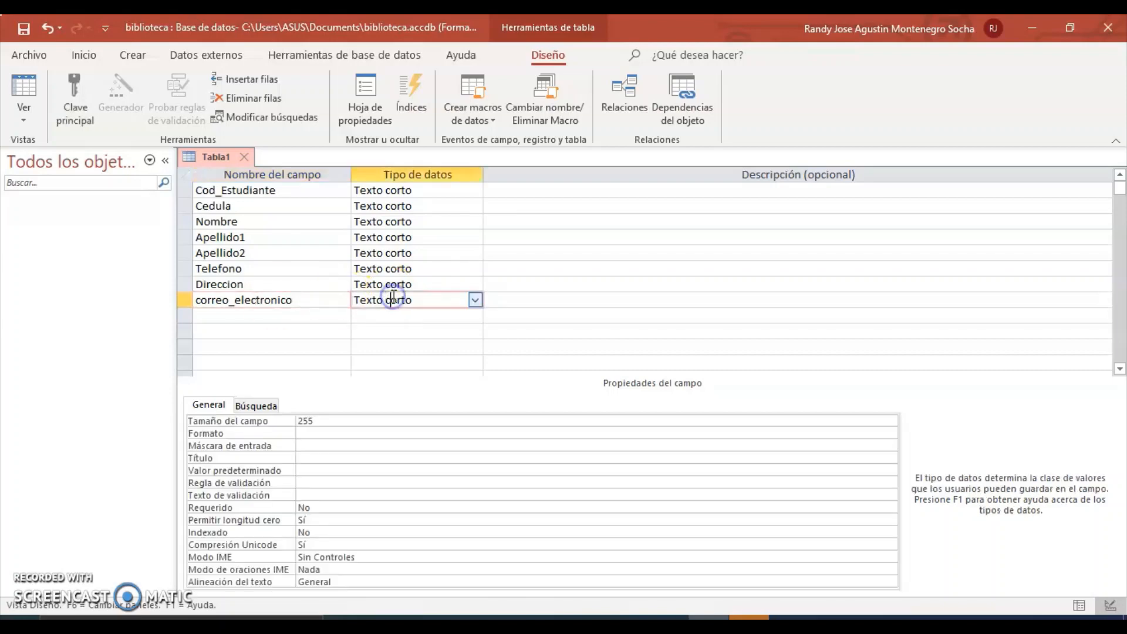
drag(324, 420, 297, 421)
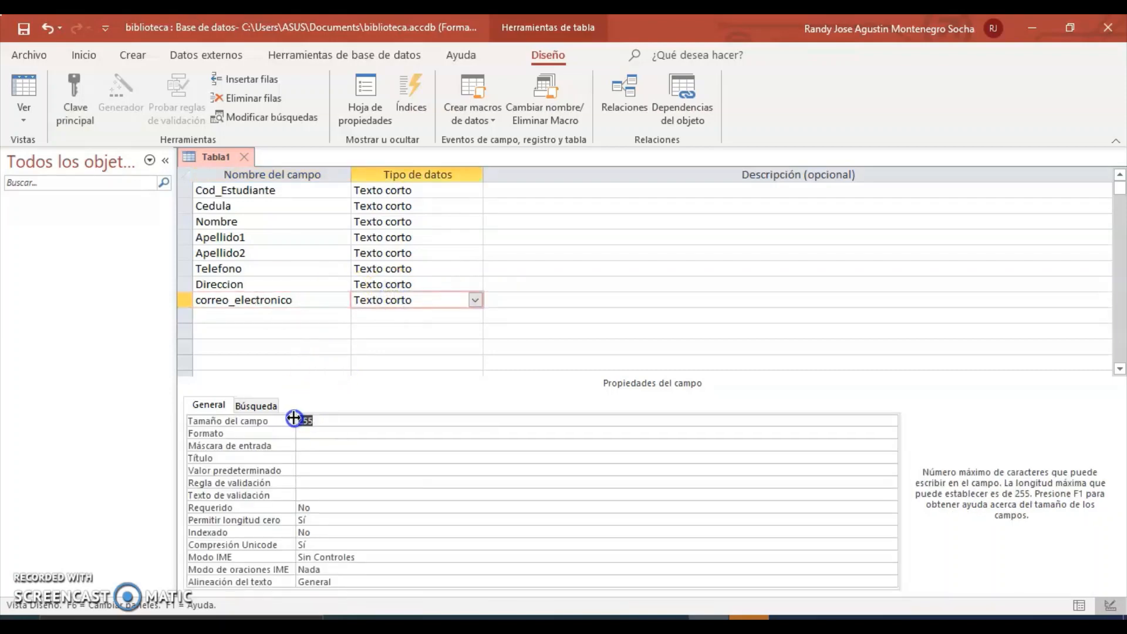
text(30)
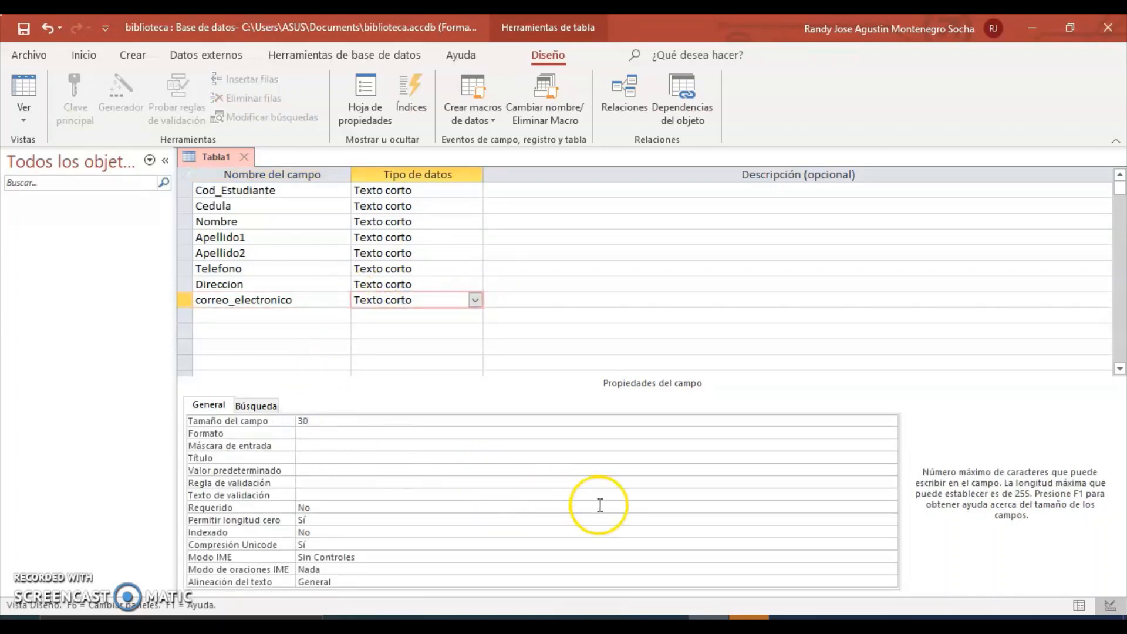
Add a short-text carrera field with field size 20.
click(696, 615)
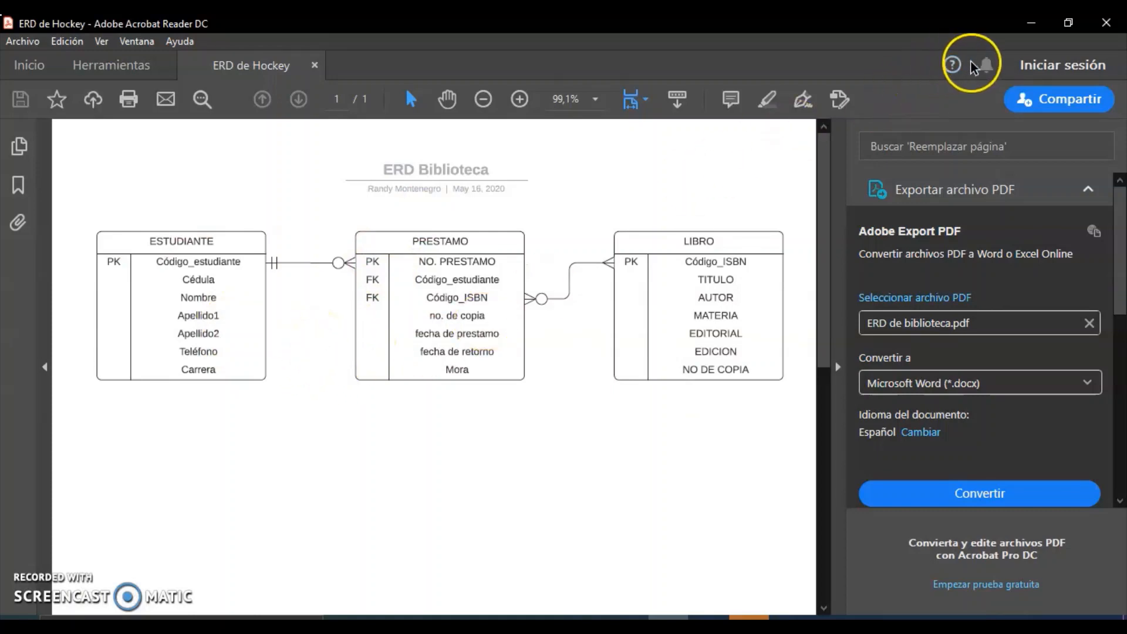
click(1028, 23)
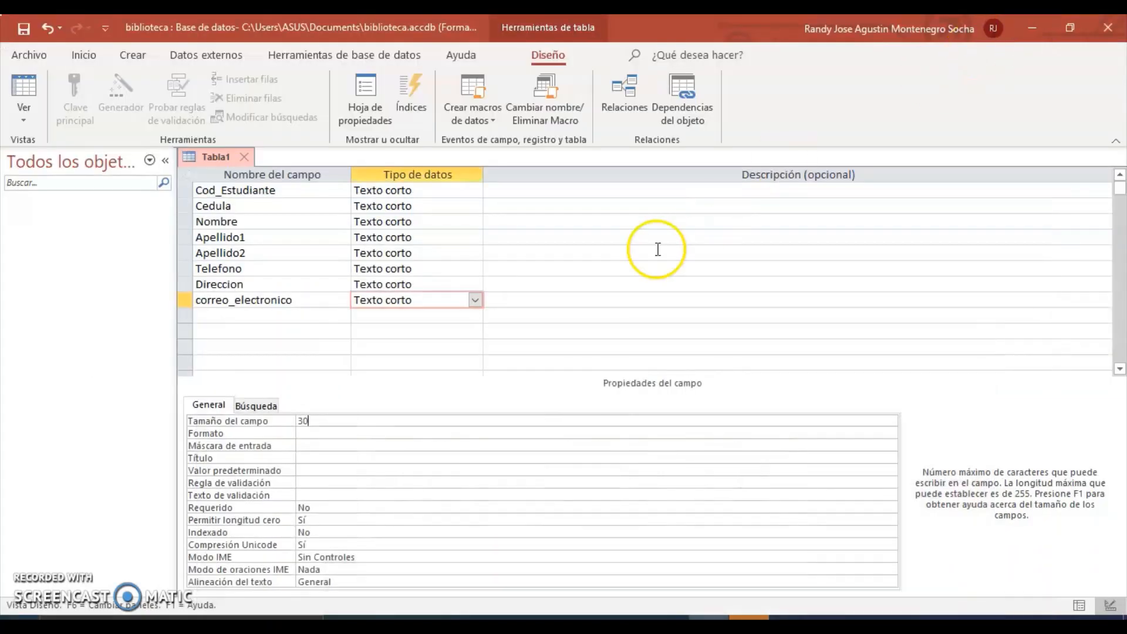
click(262, 319)
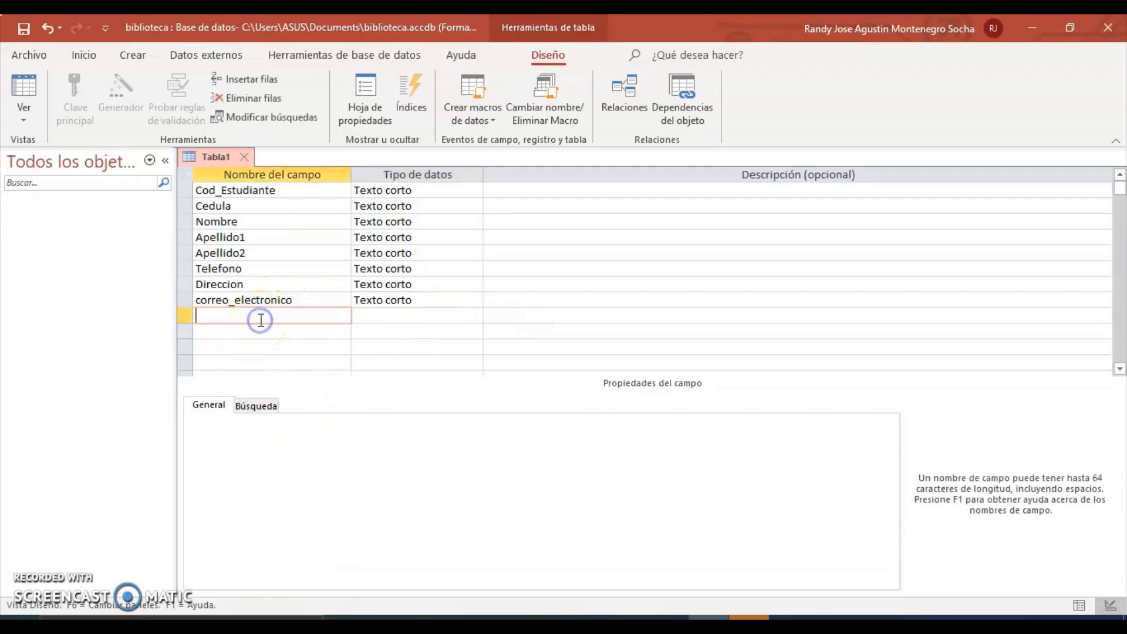
text(carrera)
click(390, 314)
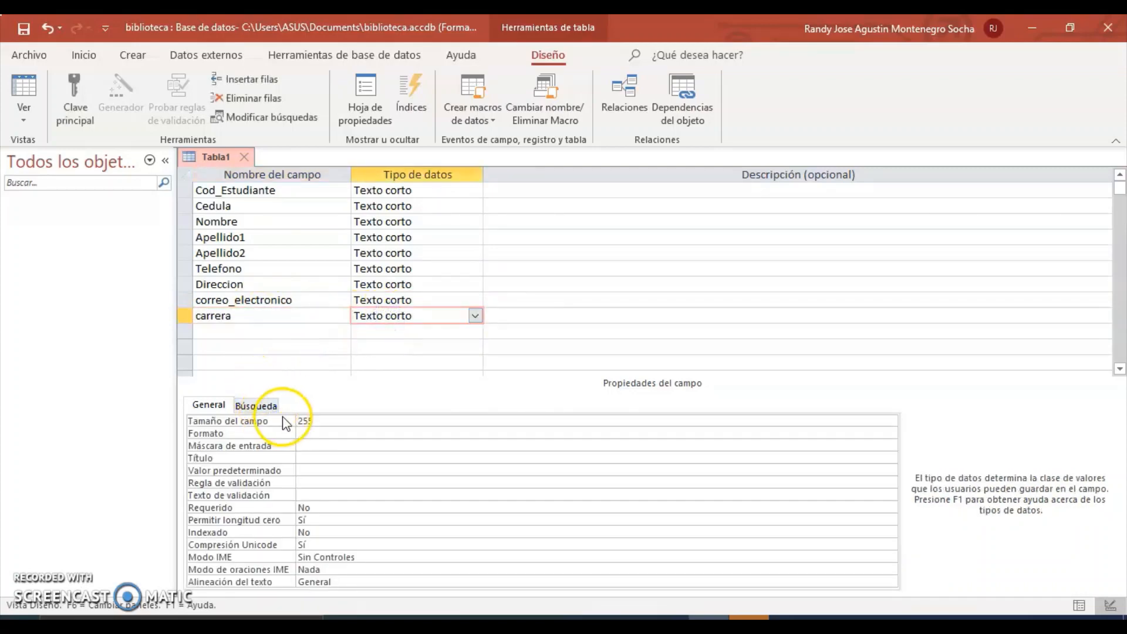
click(305, 420)
click(282, 422)
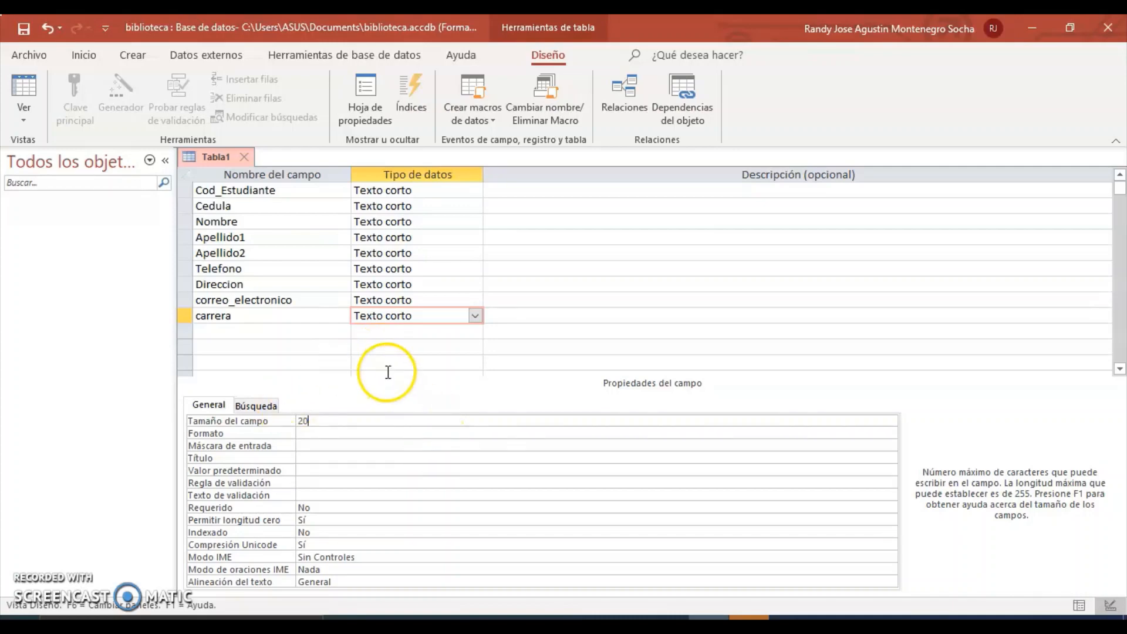
click(397, 351)
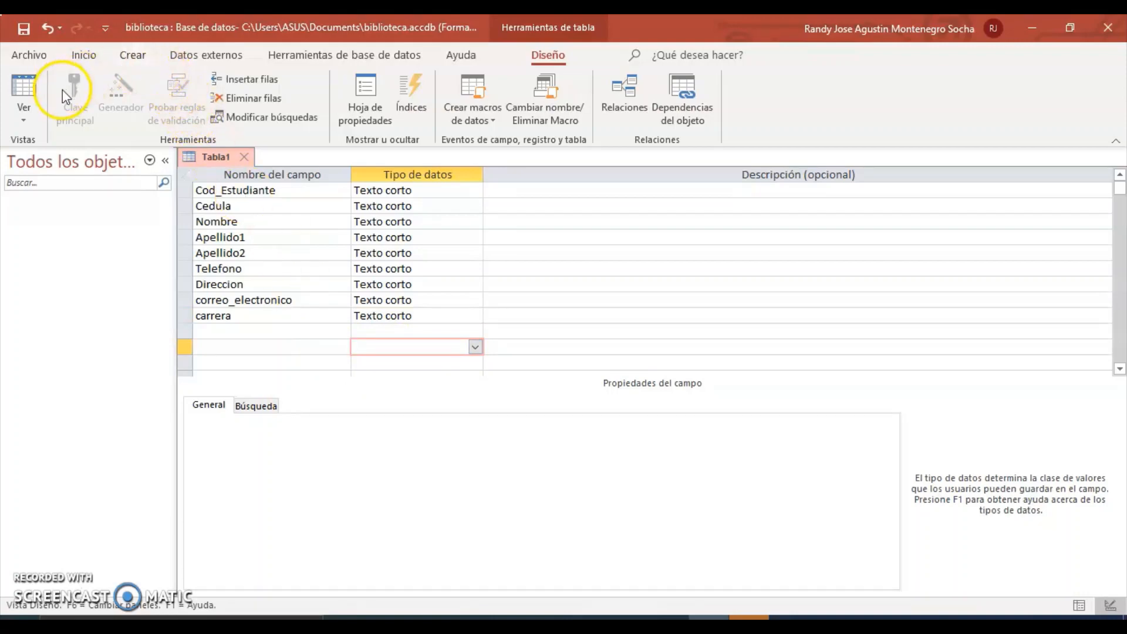
Make Cod_Estudiante the primary key and save the table as Estudiante.
click(271, 188)
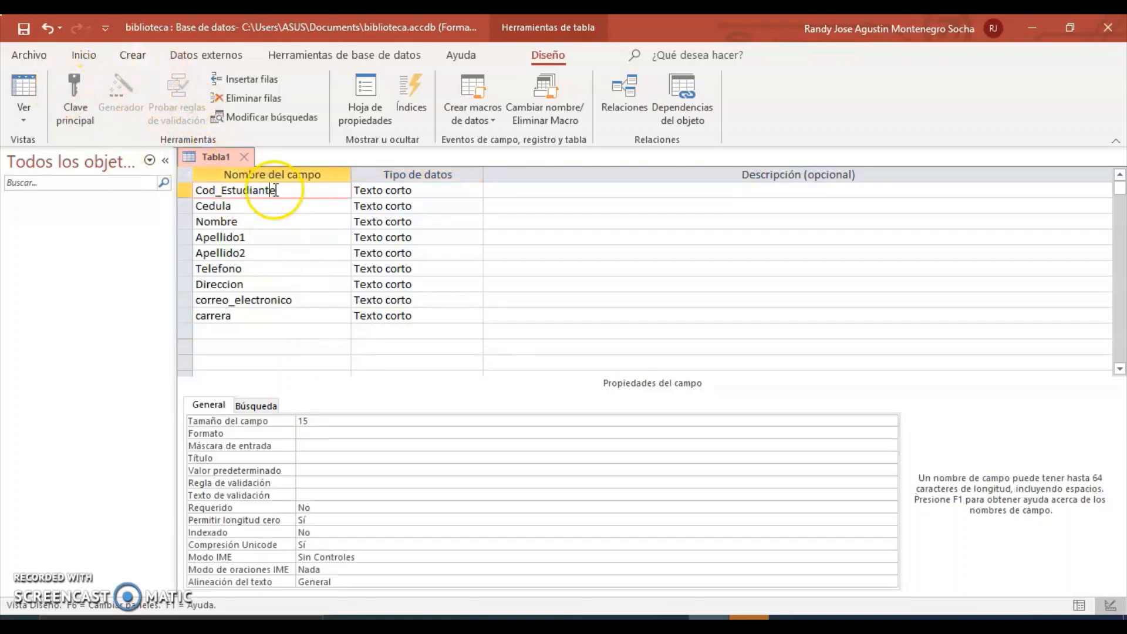
key(Delete)
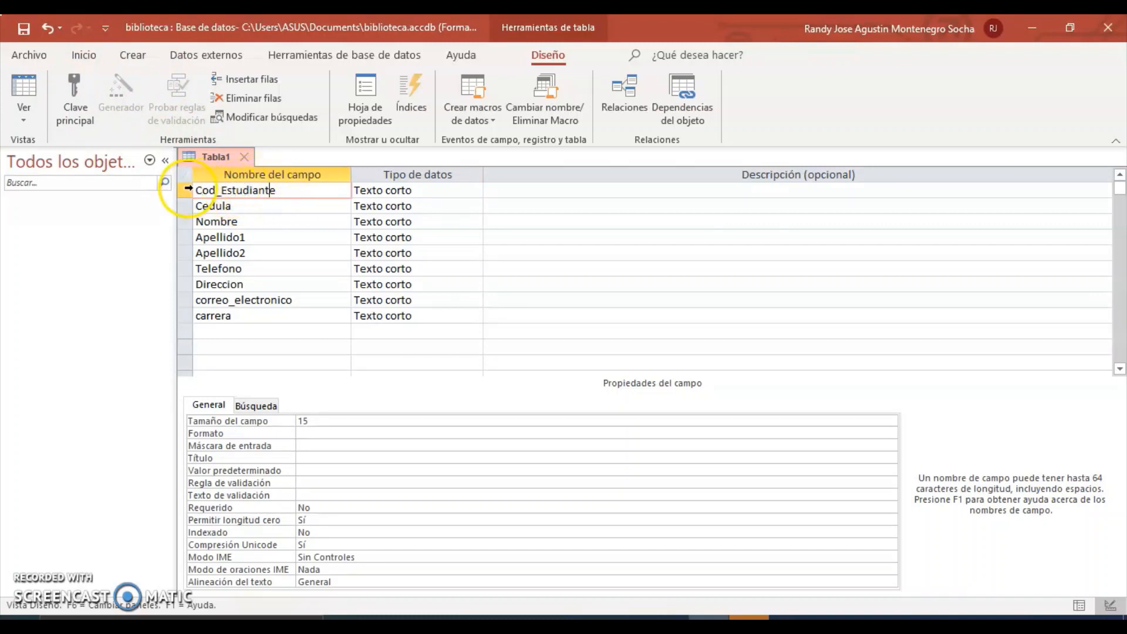
click(77, 103)
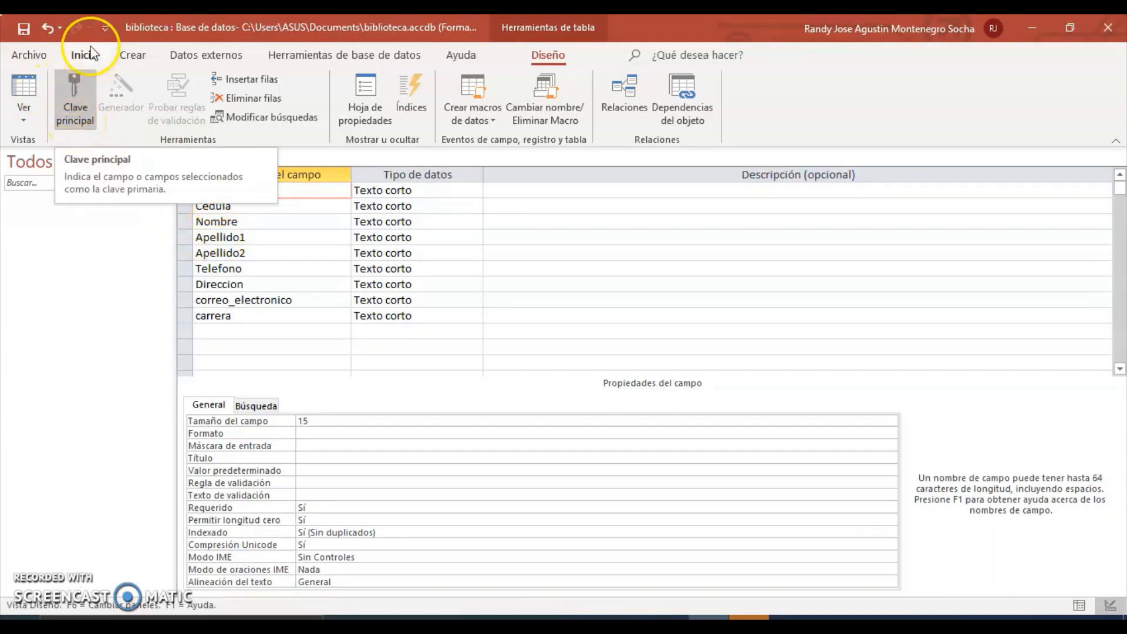
click(26, 38)
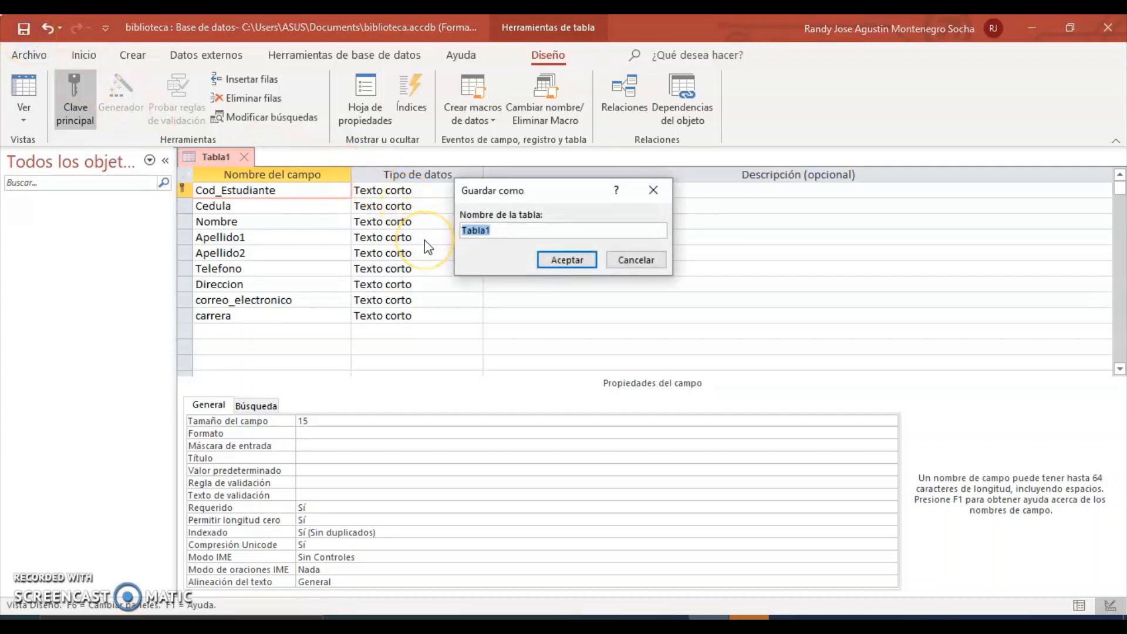
text(Estudiante)
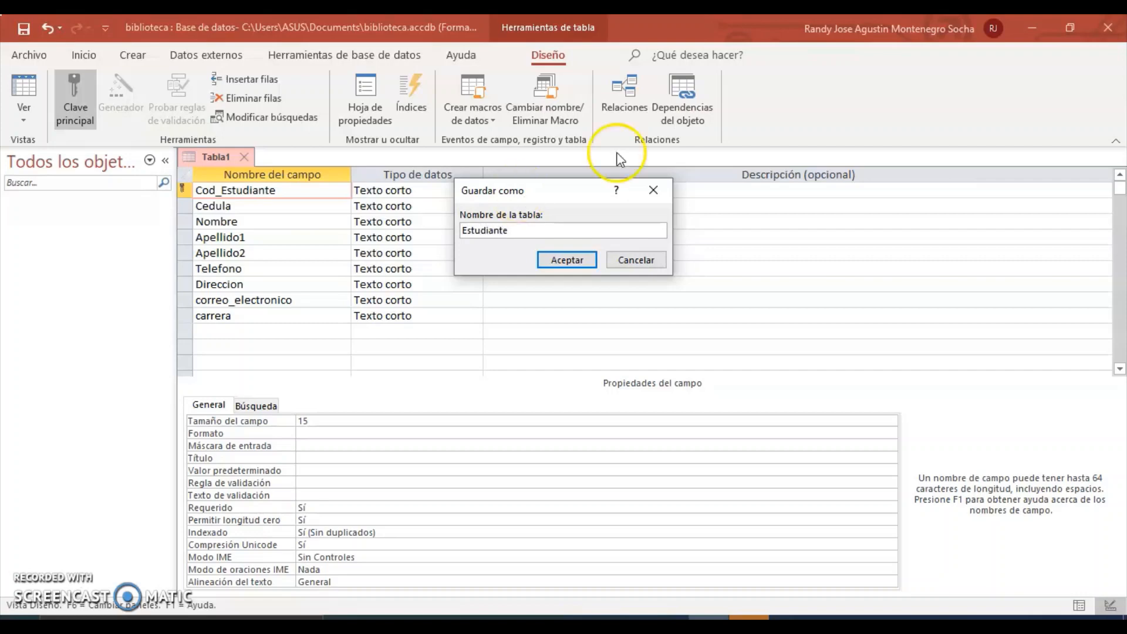
click(566, 260)
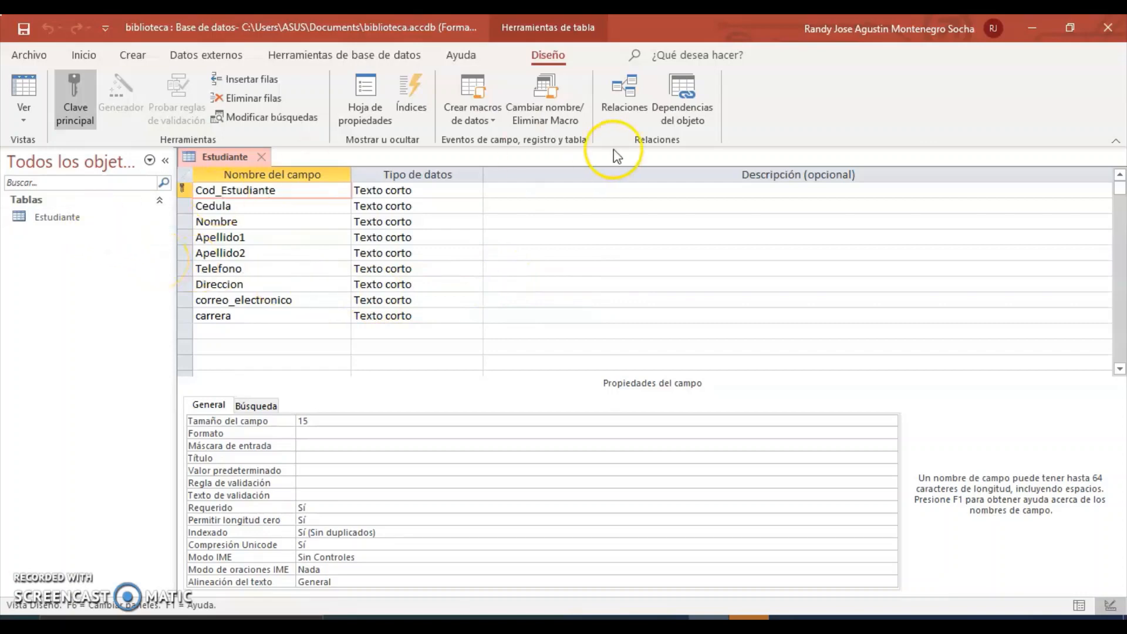
Close the Estudiante design, start a new table design, and check the ERD's LIBRO table.
click(259, 158)
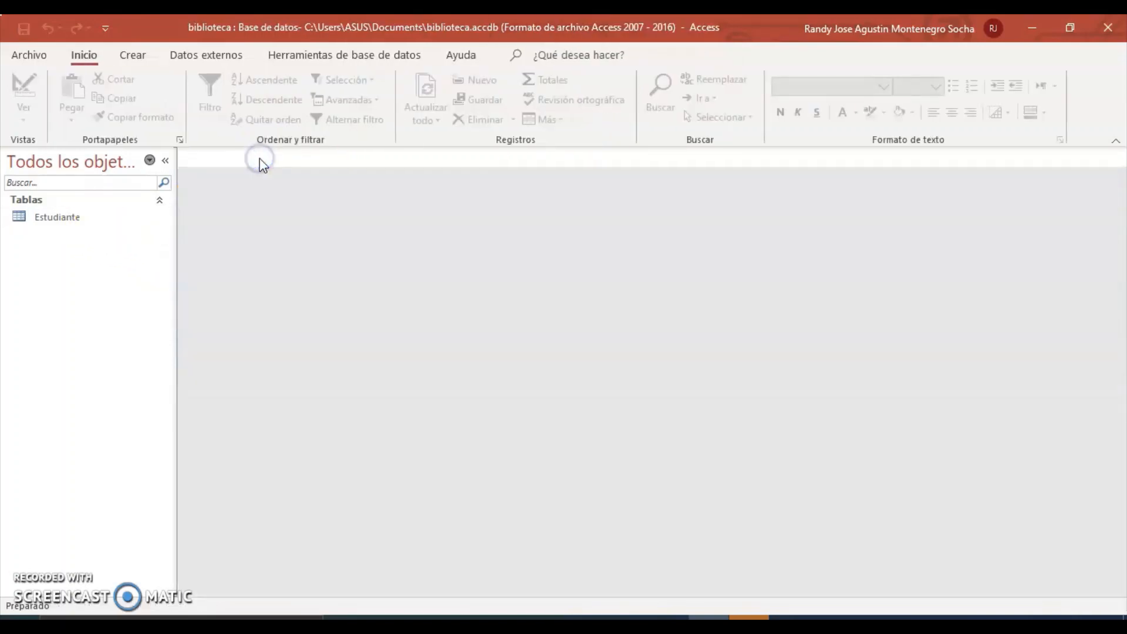
click(134, 56)
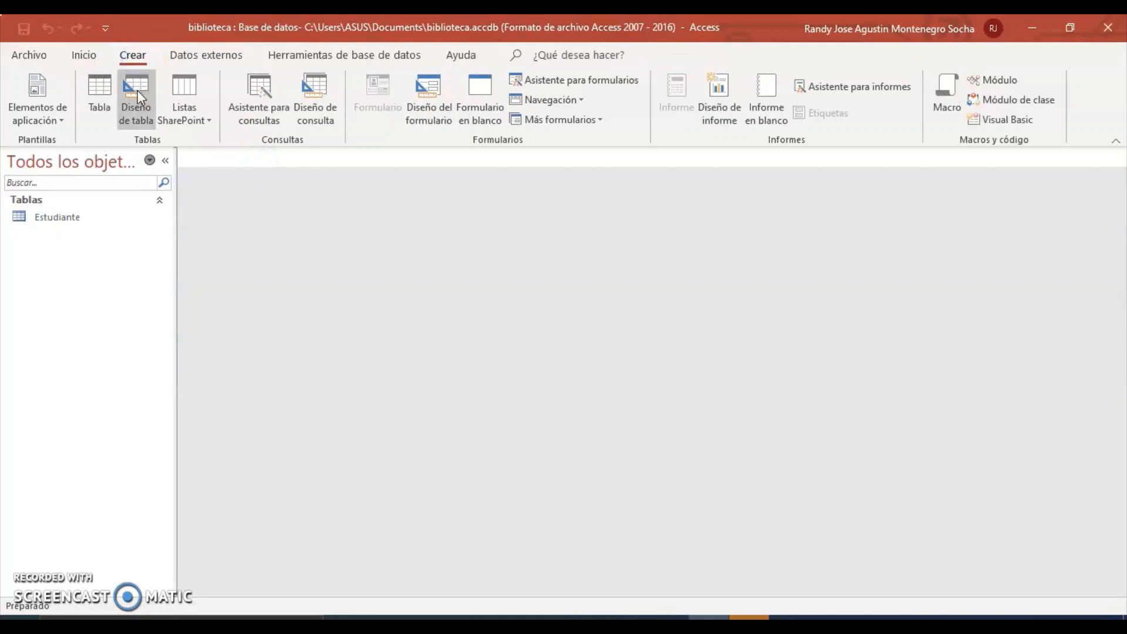
click(138, 90)
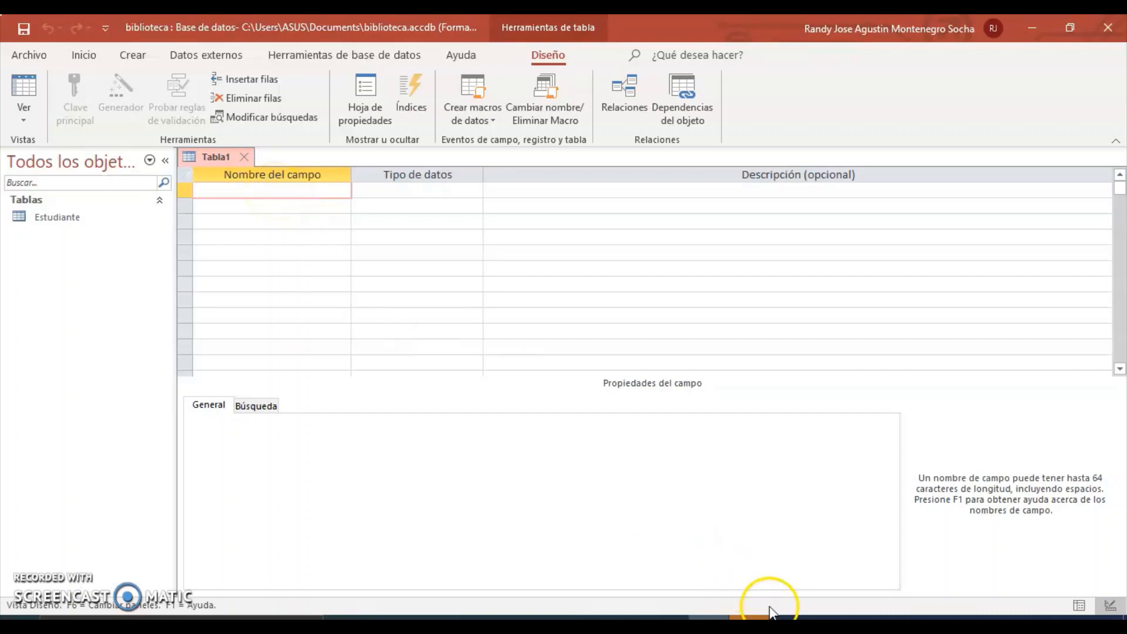
click(668, 619)
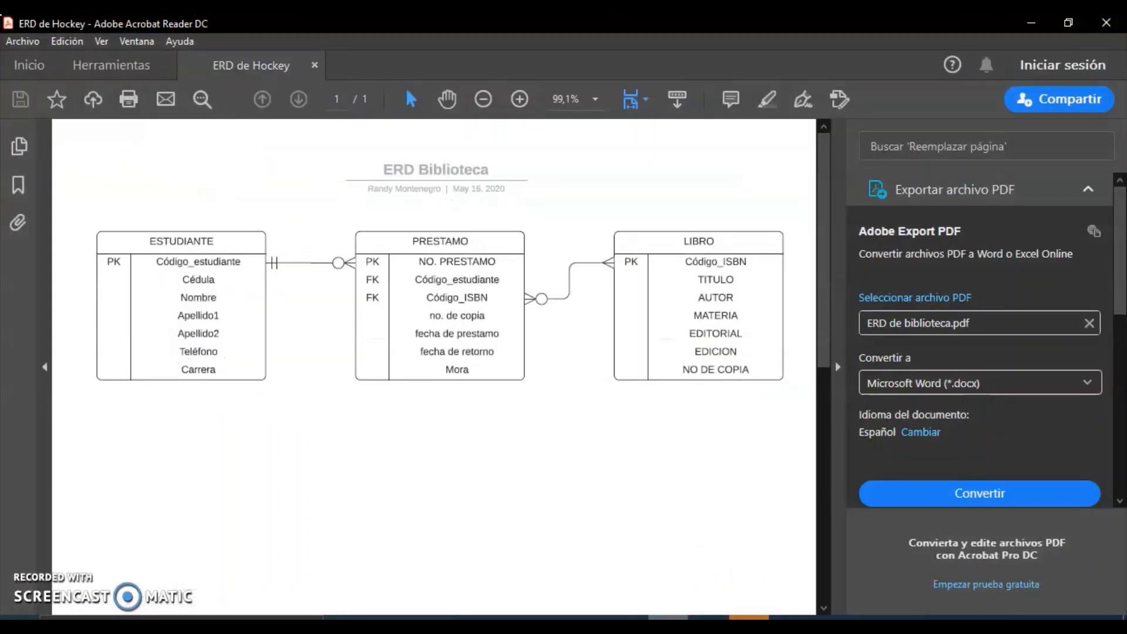
click(709, 619)
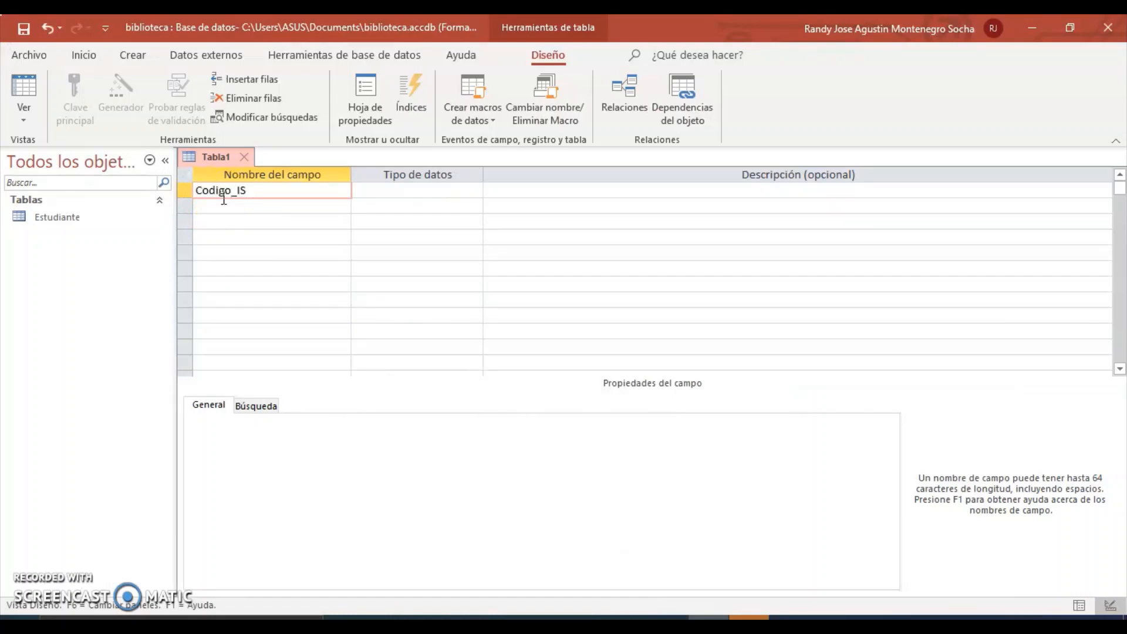
Add a second field, Titulo, below Codigo_ISBN.
click(668, 618)
click(709, 618)
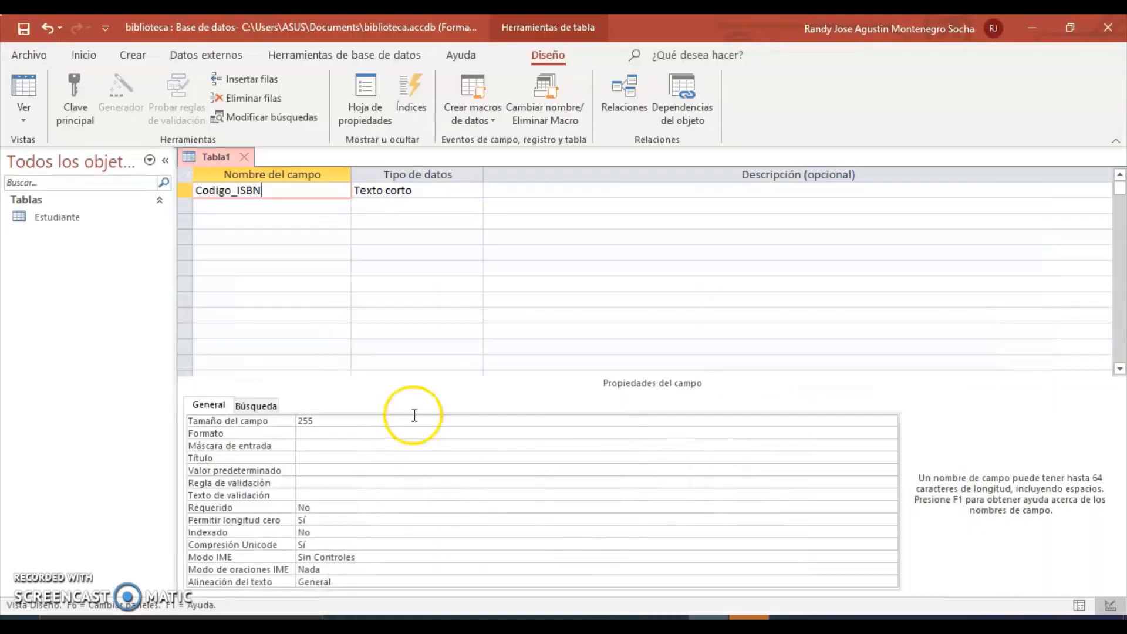
click(212, 216)
click(214, 208)
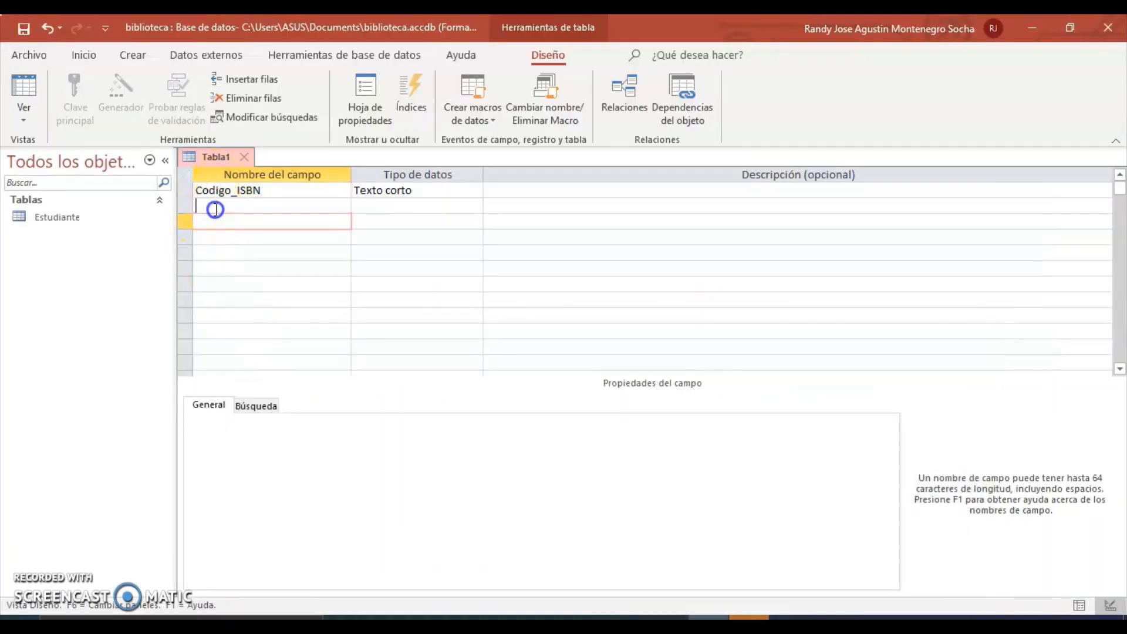
text(Titulo)
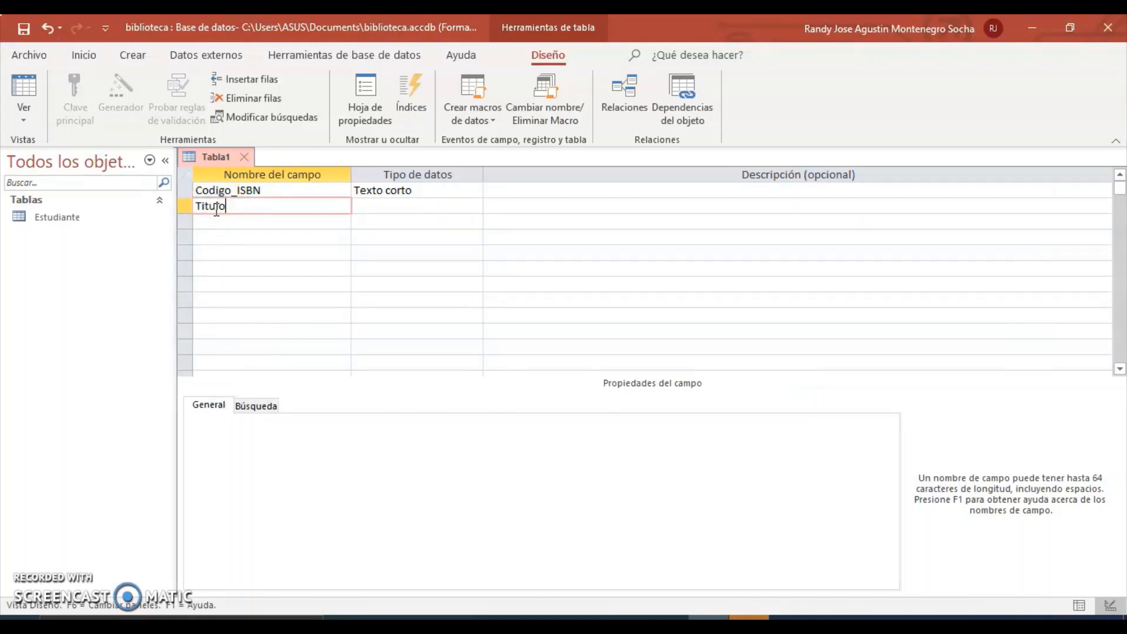
click(399, 212)
Keep both Titulo and Codigo_ISBN as short text, then bring Chrome forward.
click(461, 191)
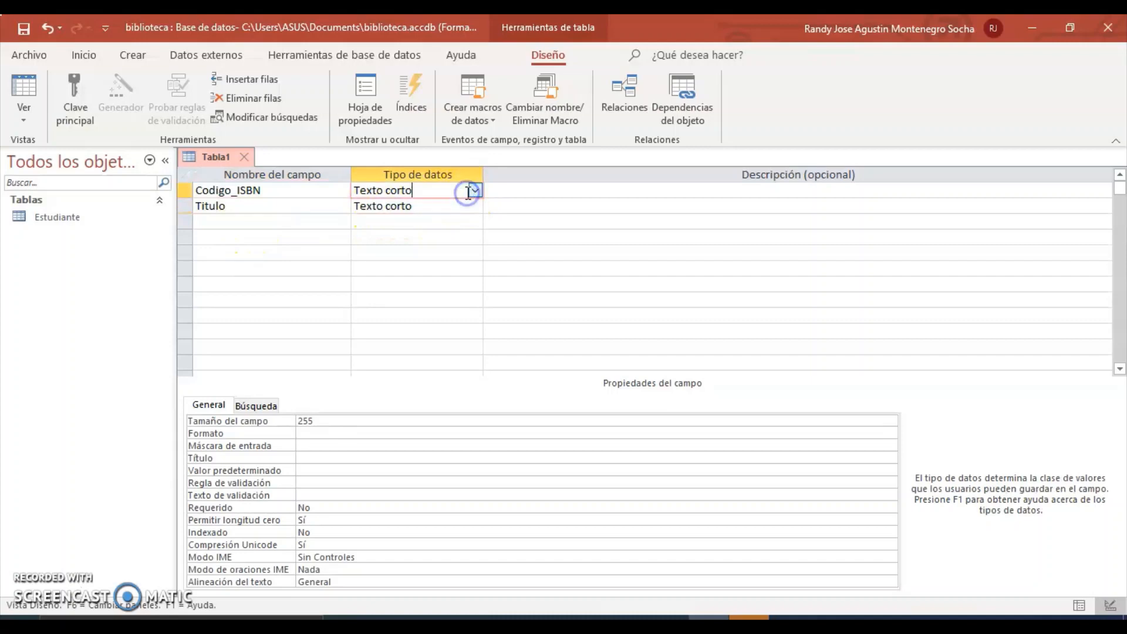
click(458, 205)
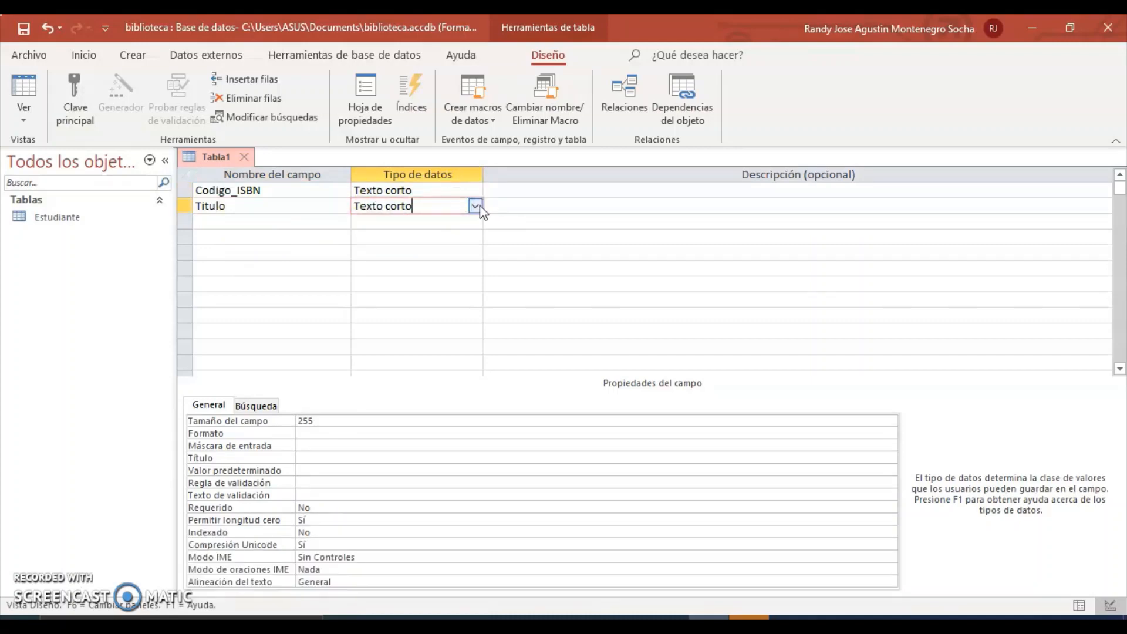
click(476, 206)
click(477, 206)
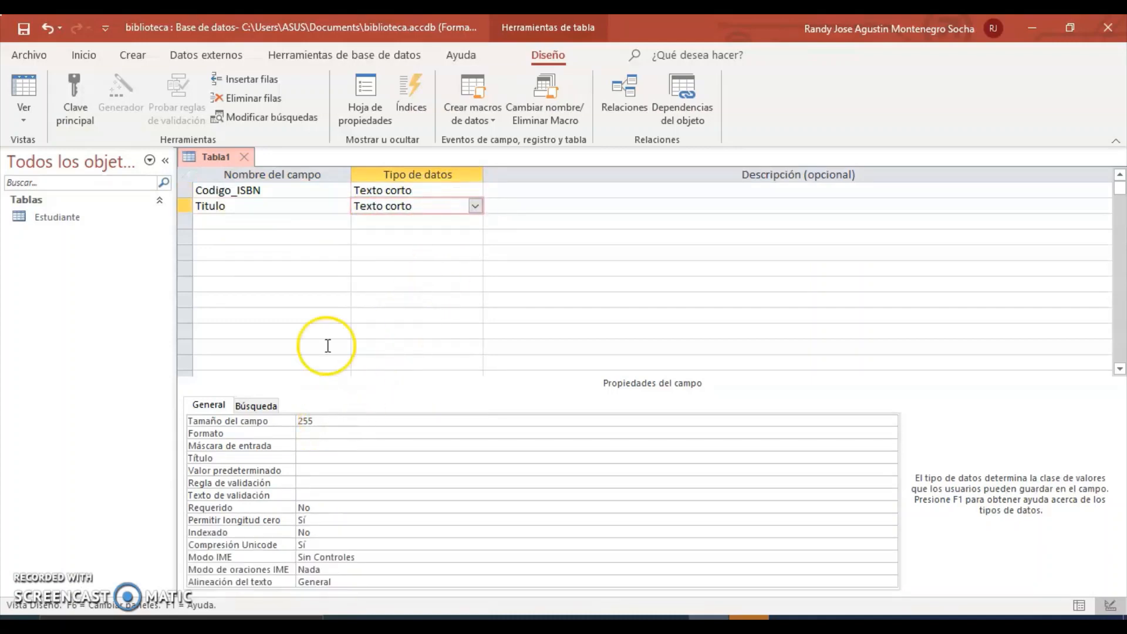
click(414, 191)
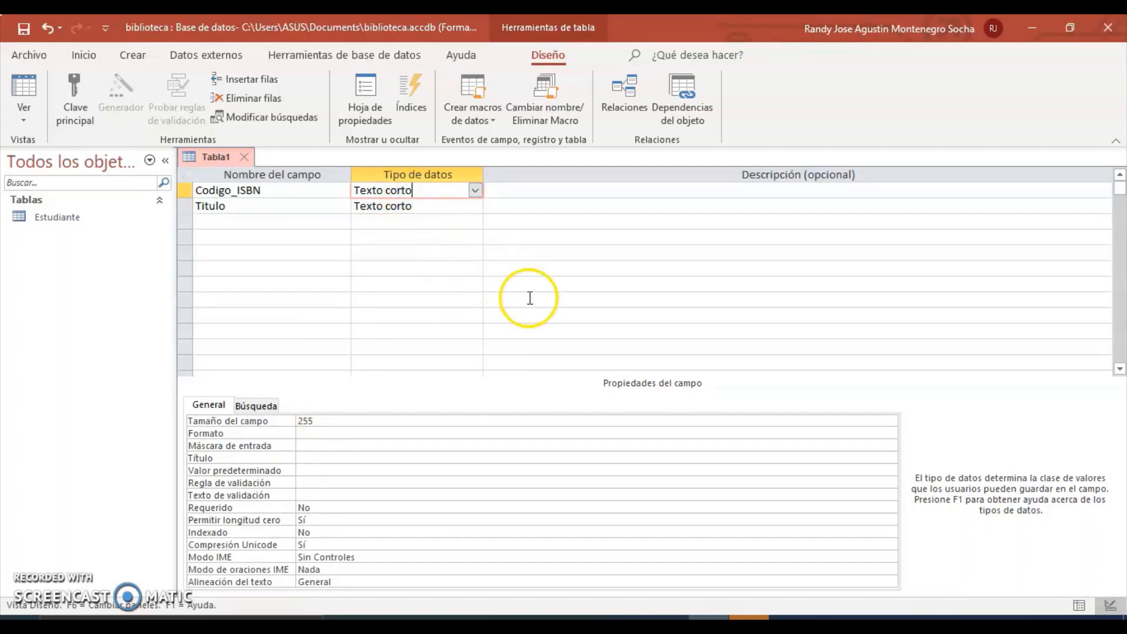
mouse_move(627, 617)
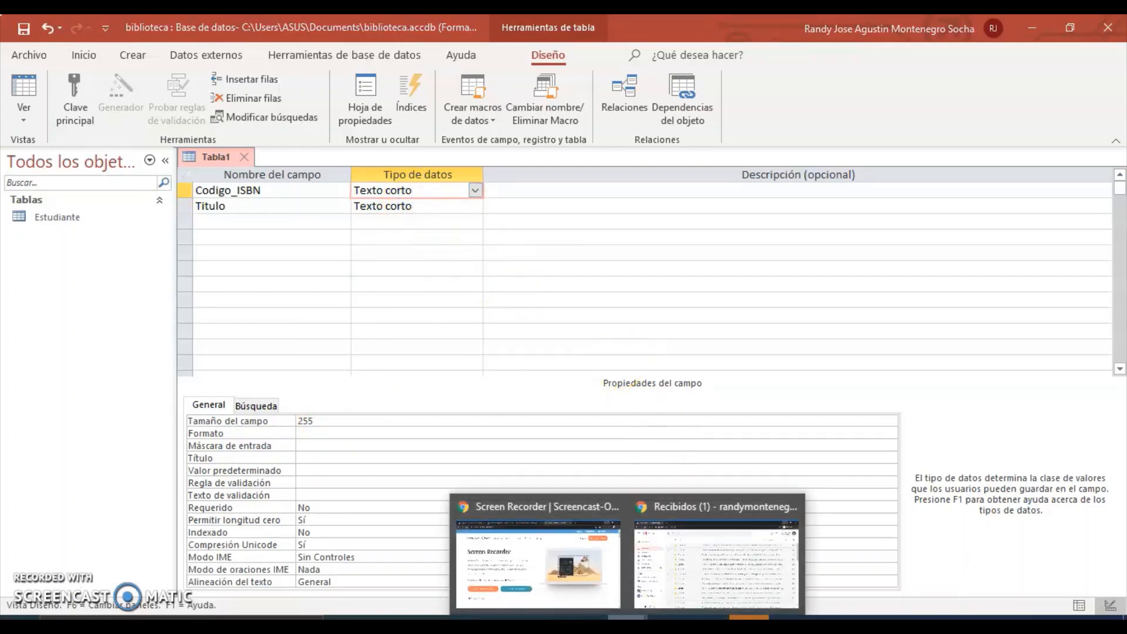
click(607, 587)
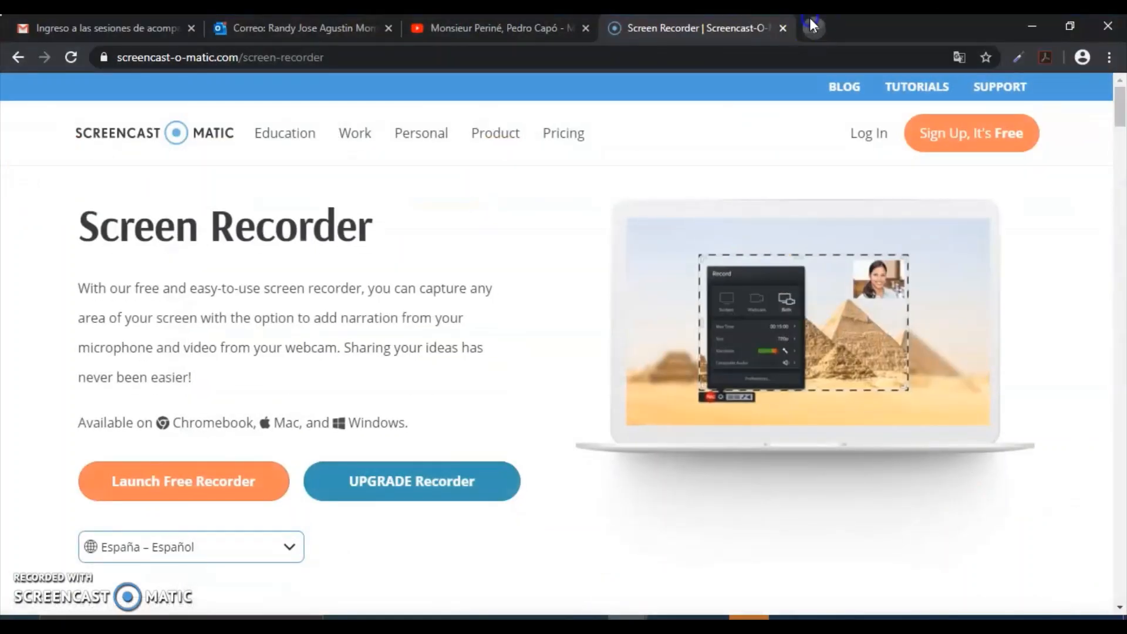
Search 'isbn longitud' in a new Chrome tab to confirm ISBNs have 13 digits.
click(810, 19)
text(isbn)
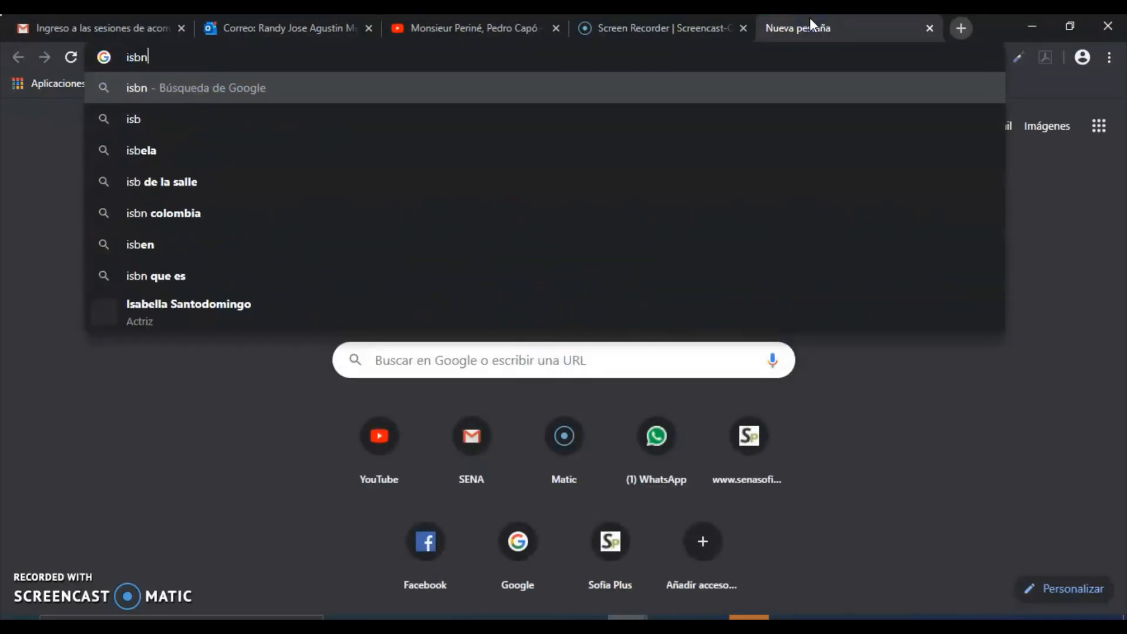
text( longit)
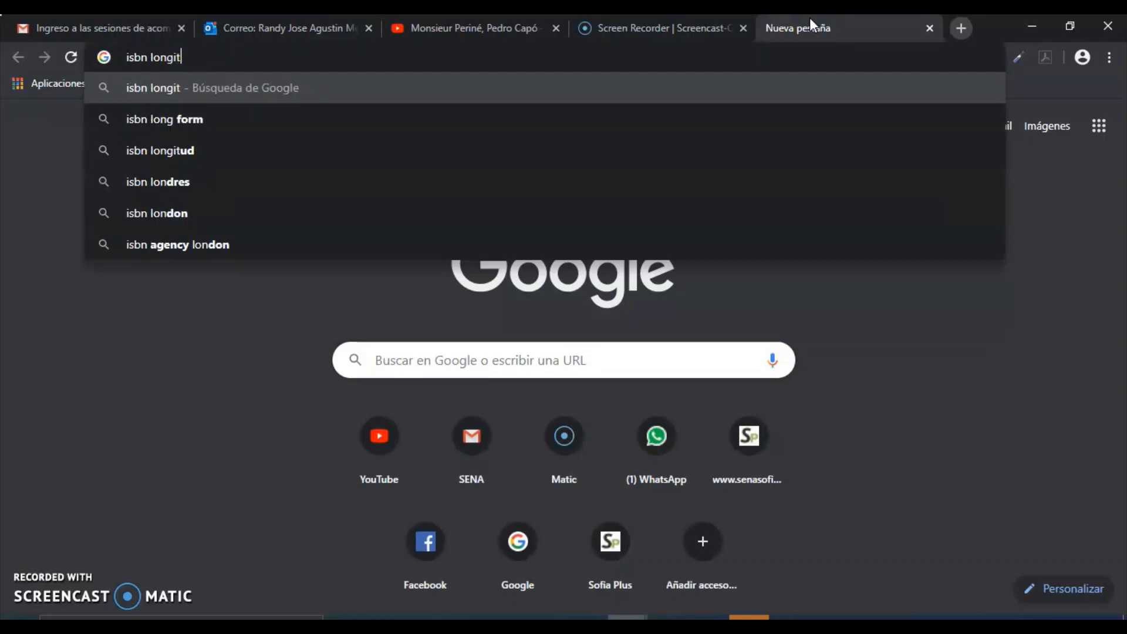
text(ud)
key(Return)
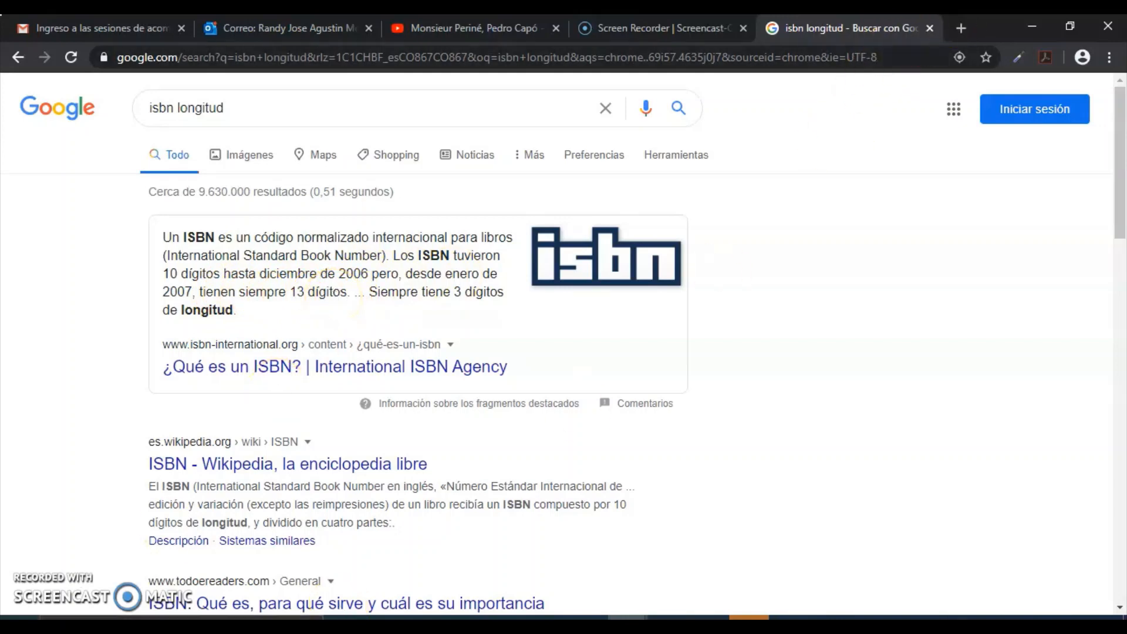
click(1034, 25)
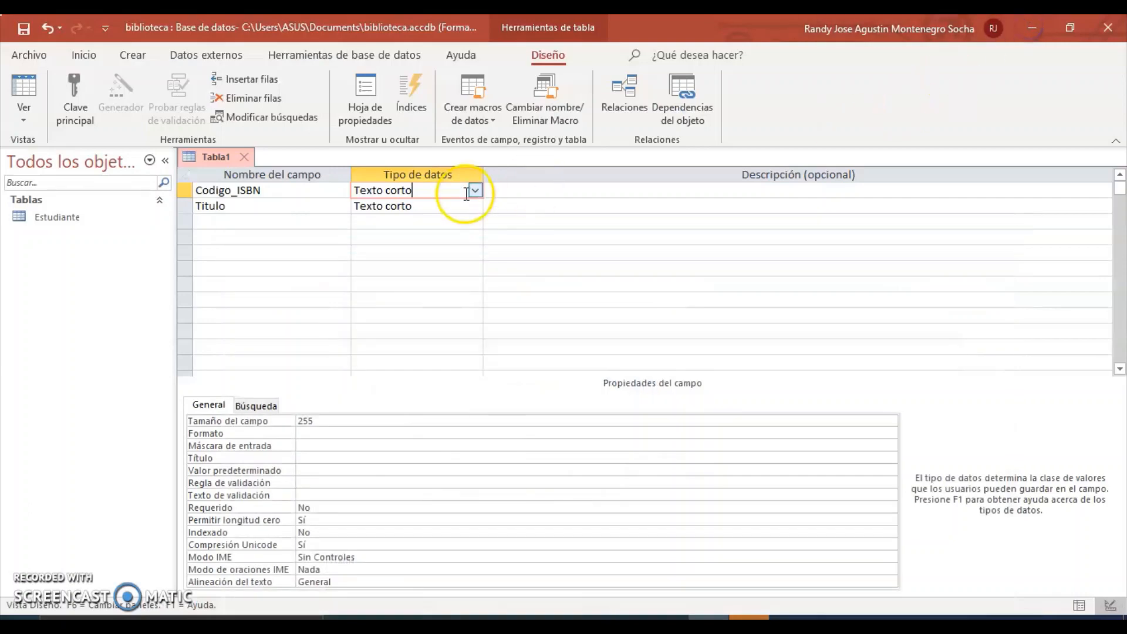
Set the field size to 25 for Codigo_ISBN and 70 for Titulo.
click(316, 421)
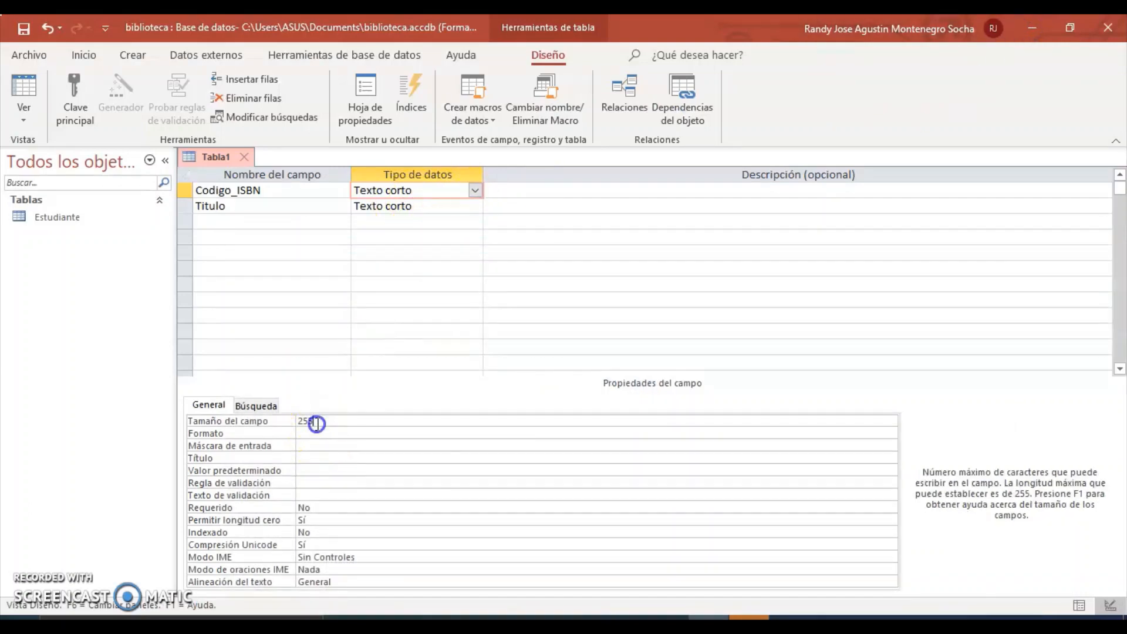
key(BackSpace)
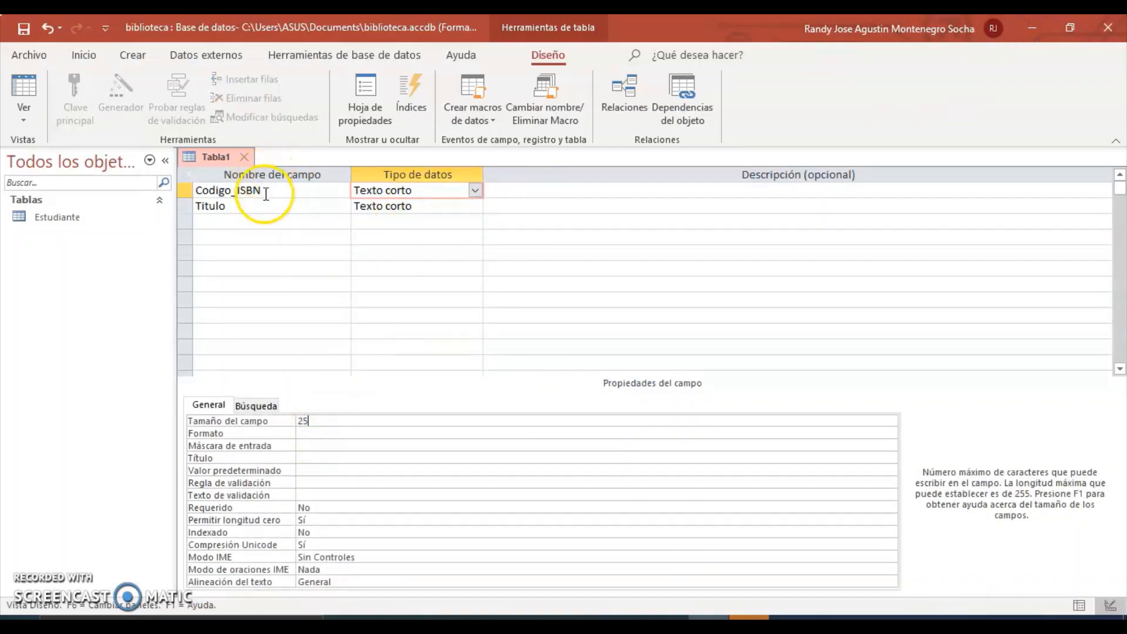
click(451, 209)
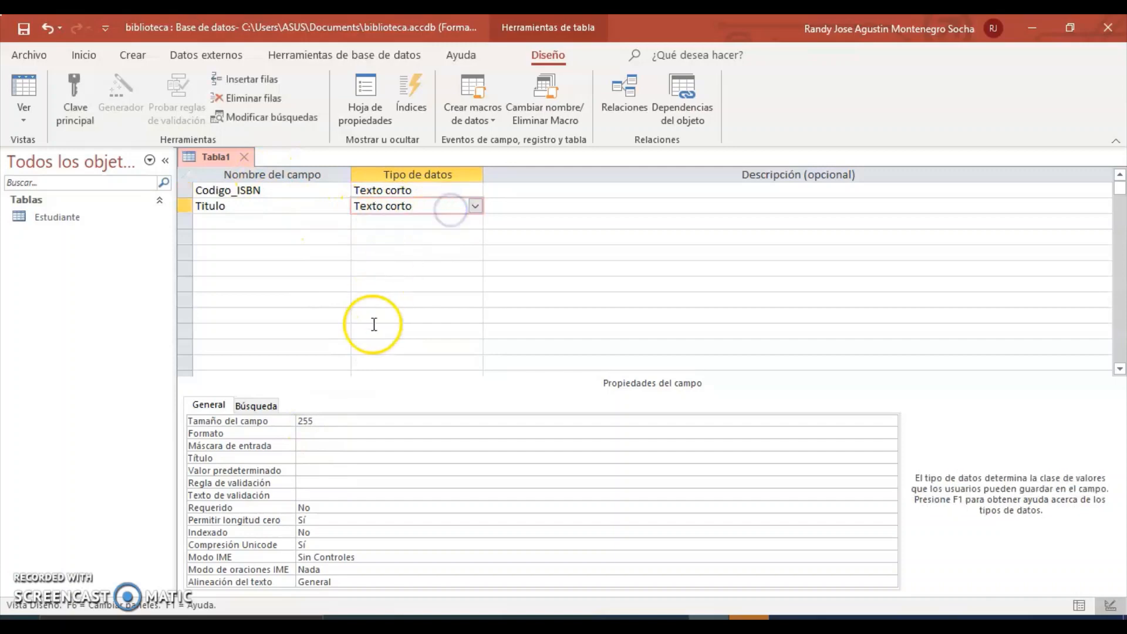
click(313, 421)
click(276, 422)
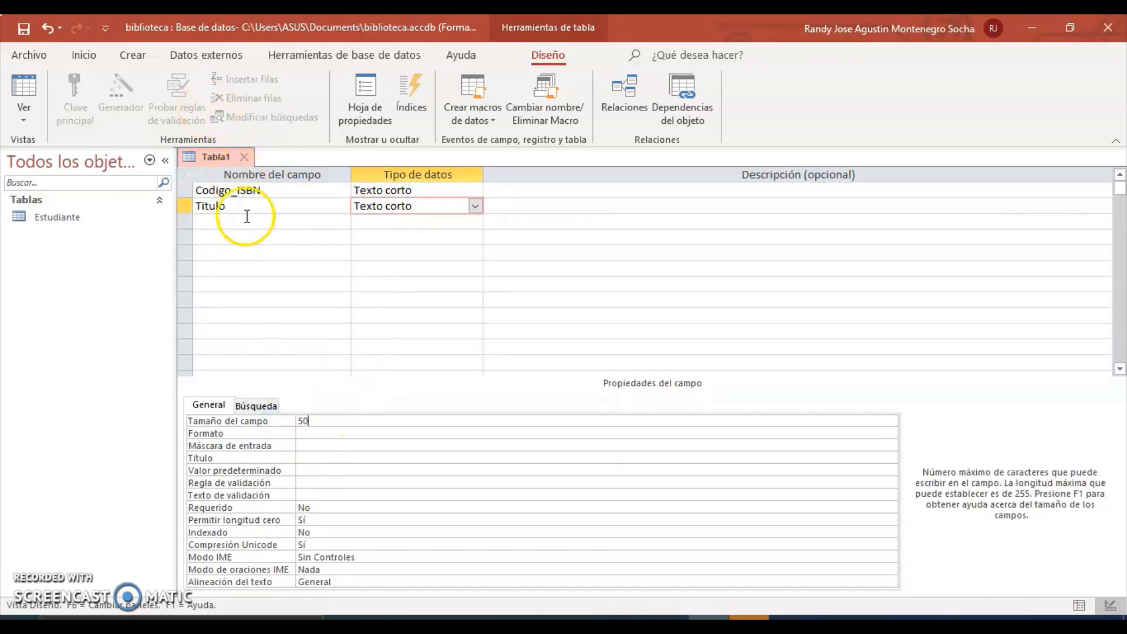
click(301, 418)
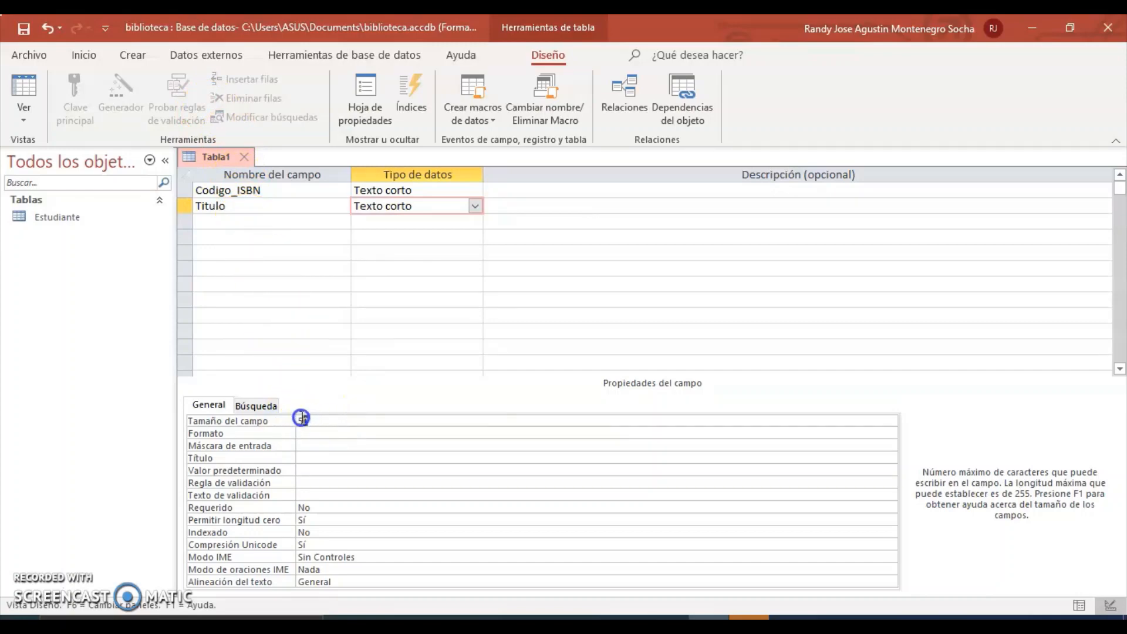
drag(301, 418, 287, 420)
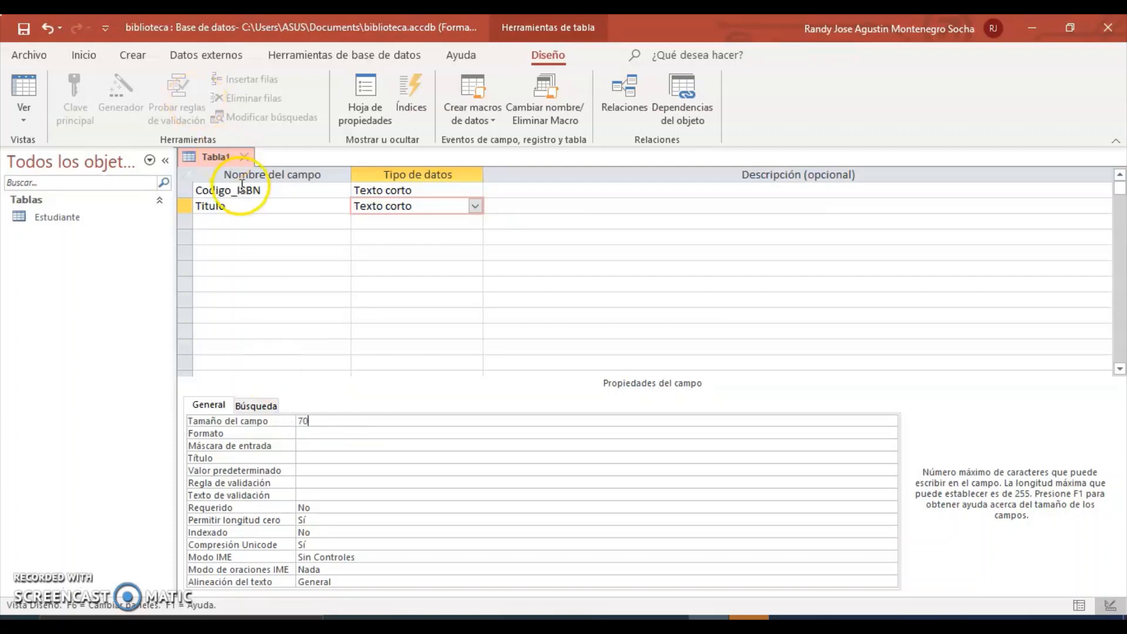
Add an Autor short-text field sized 50 in the third row.
click(249, 222)
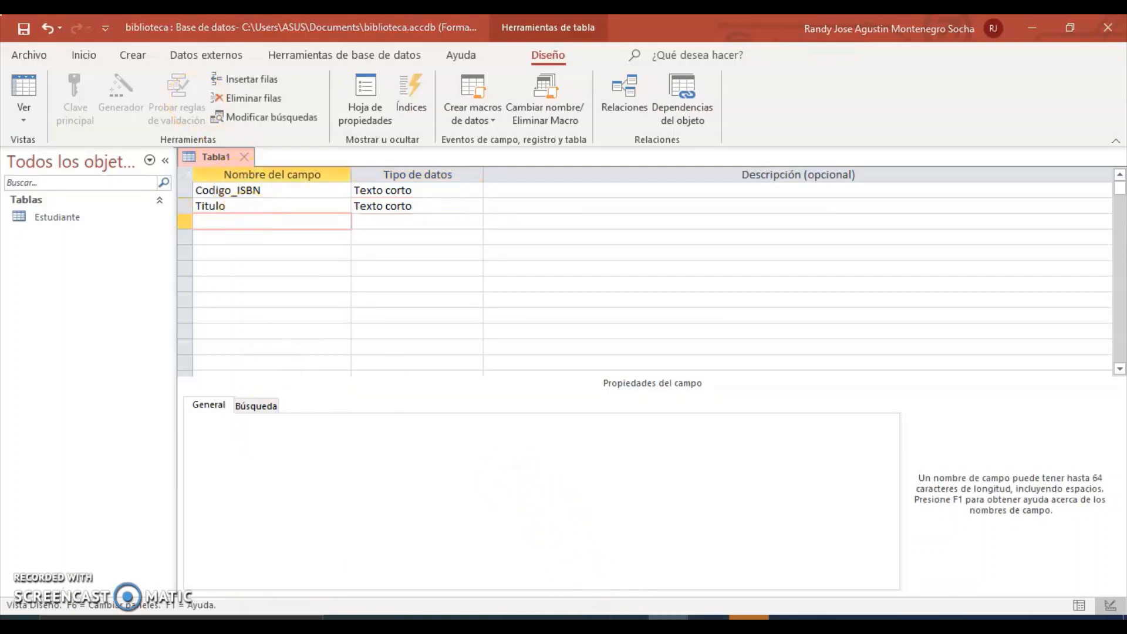
click(668, 617)
key(alt+Tab)
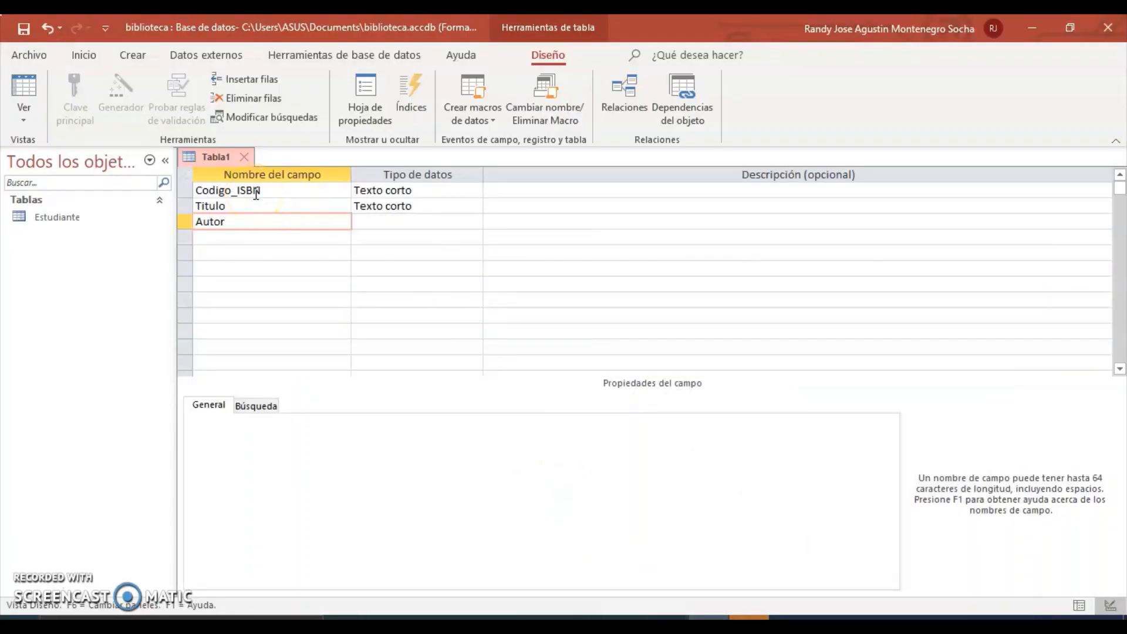
click(283, 201)
click(372, 222)
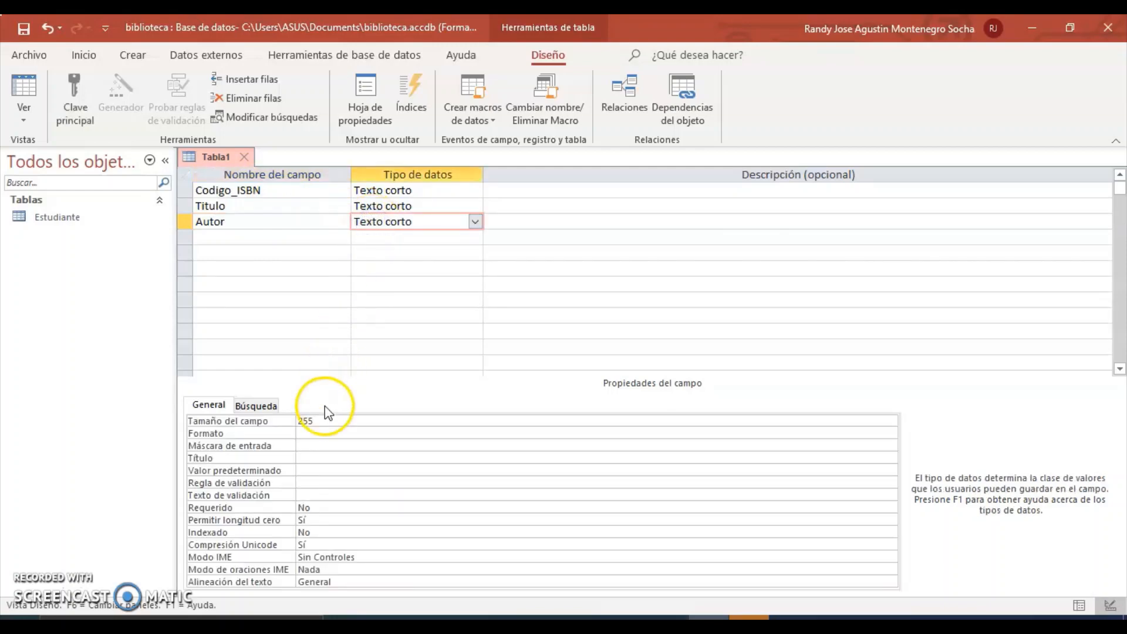
drag(315, 420, 295, 422)
text(50)
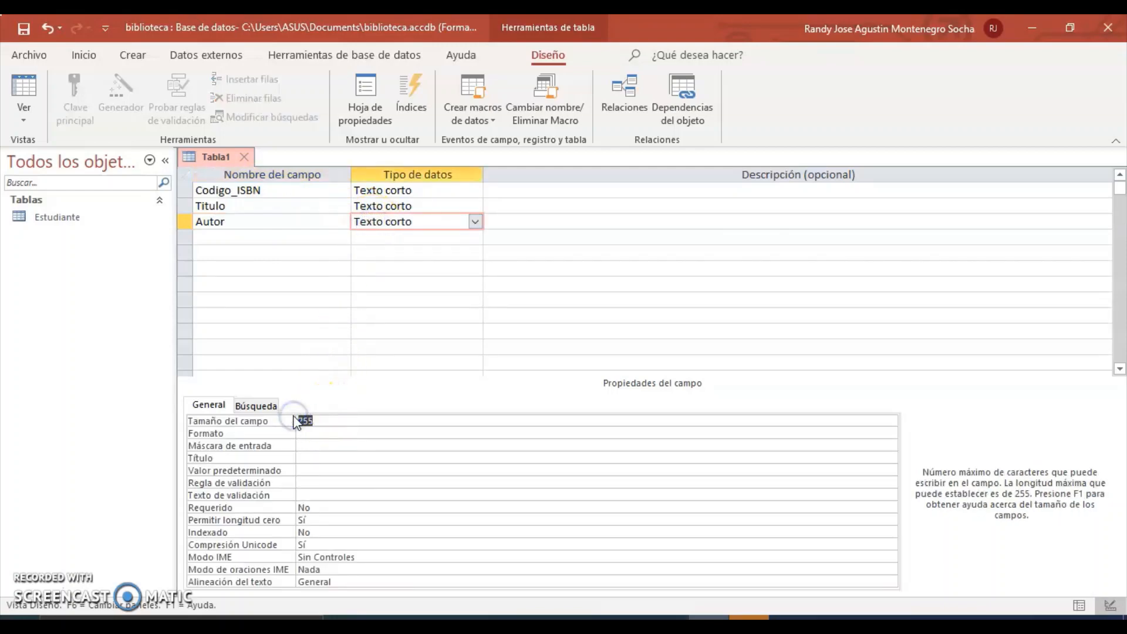
click(251, 240)
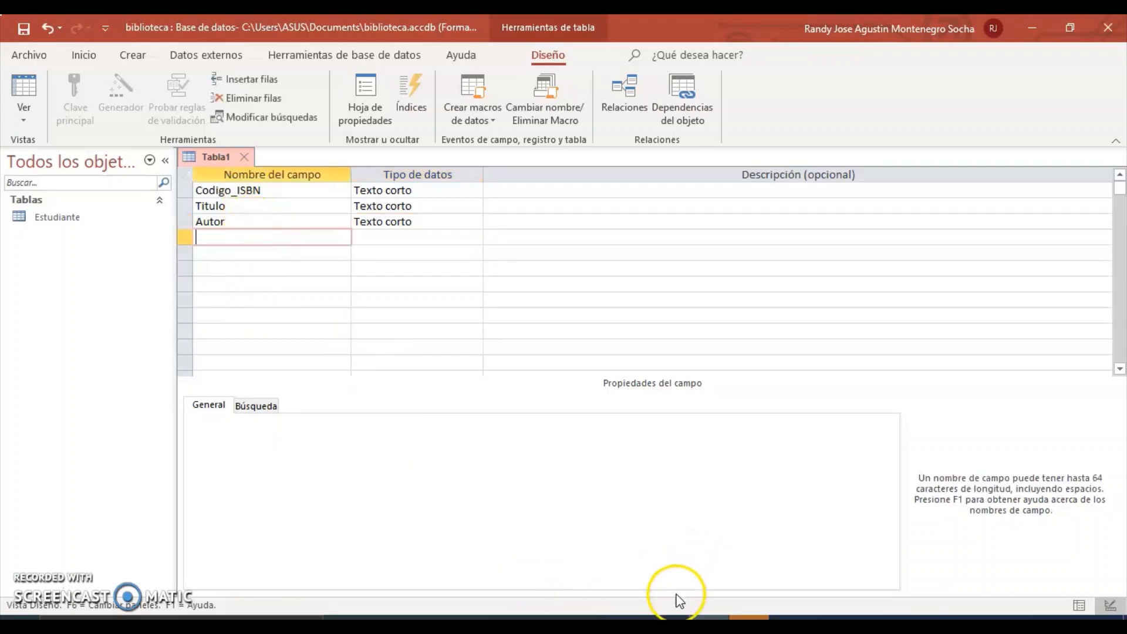
key(alt+Tab)
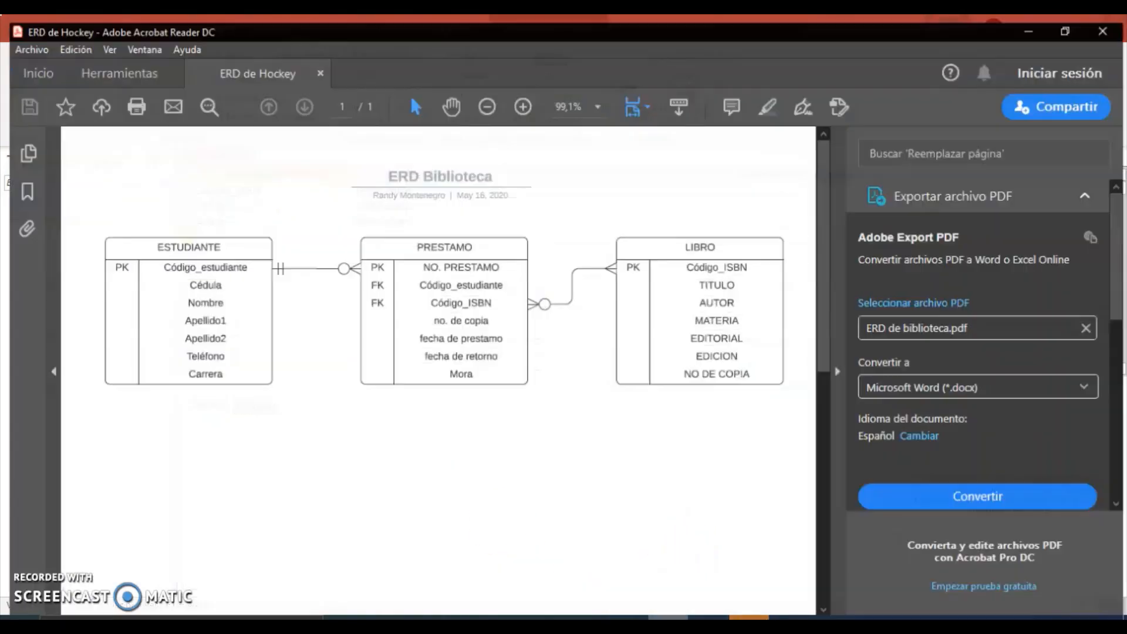
Add Materia and Editorial as short-text fields, each sized 20.
key(alt+Tab)
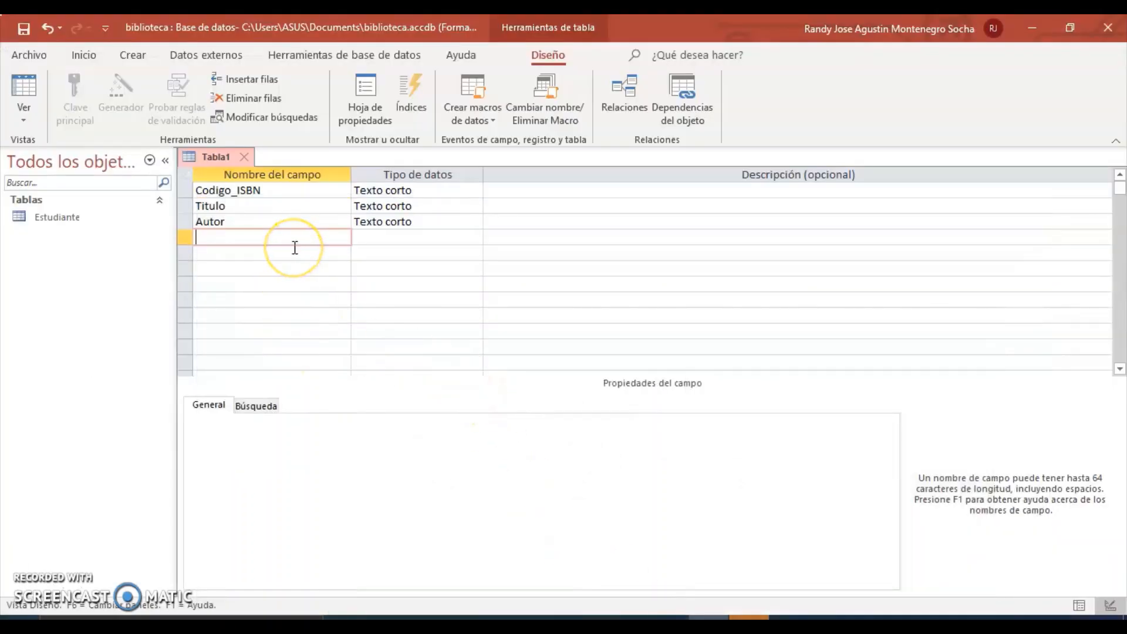
text(m)
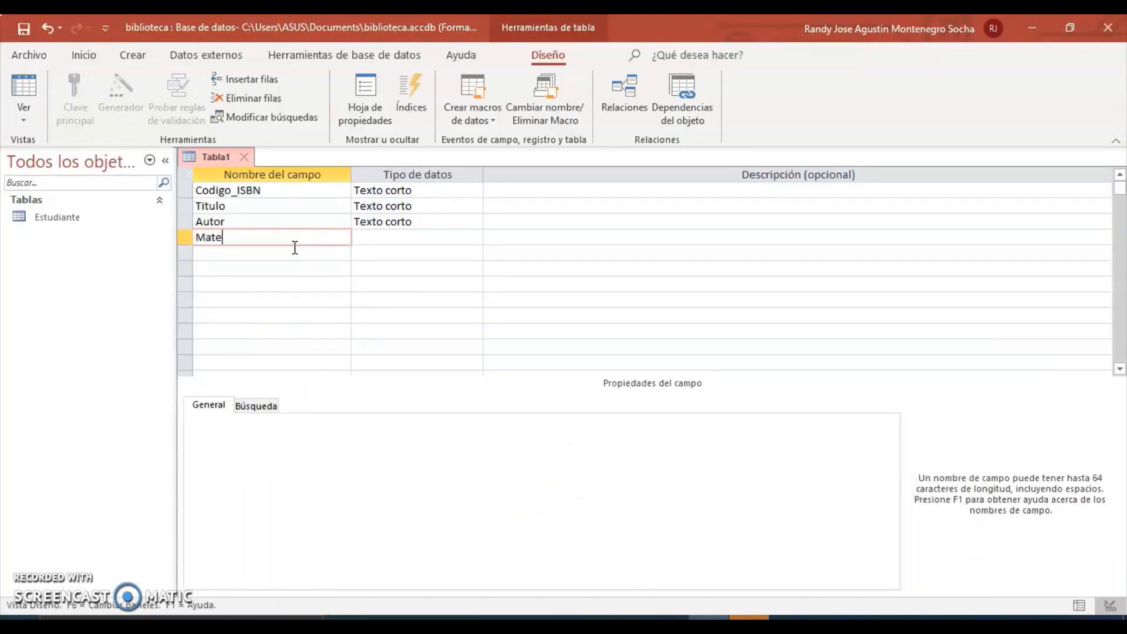
click(377, 237)
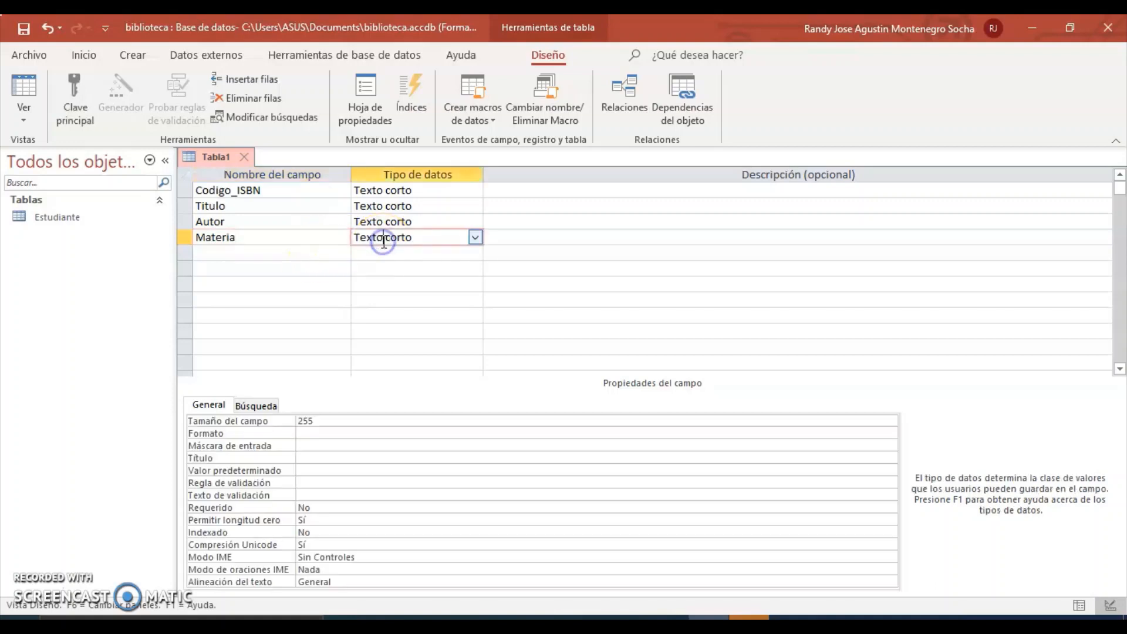
click(339, 418)
click(268, 423)
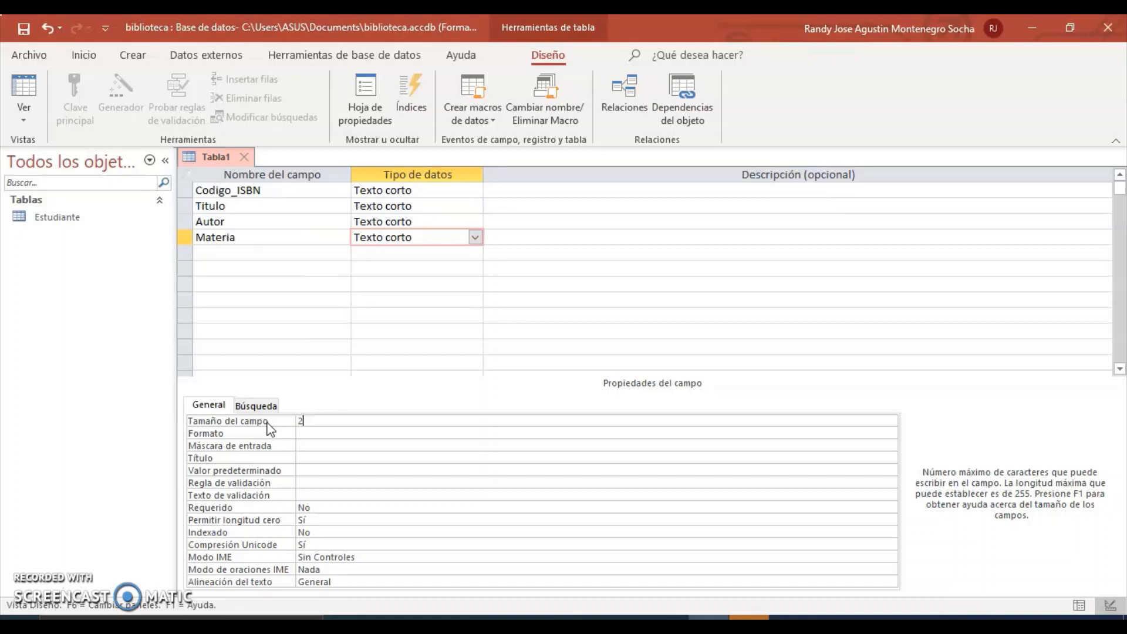
text(20)
click(240, 253)
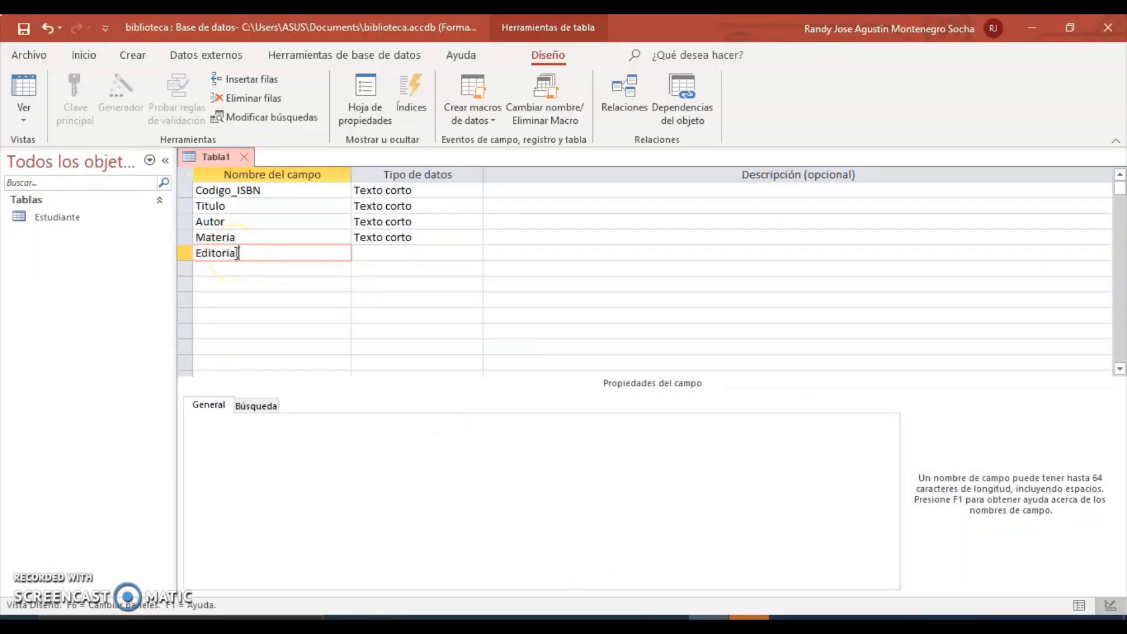
click(391, 256)
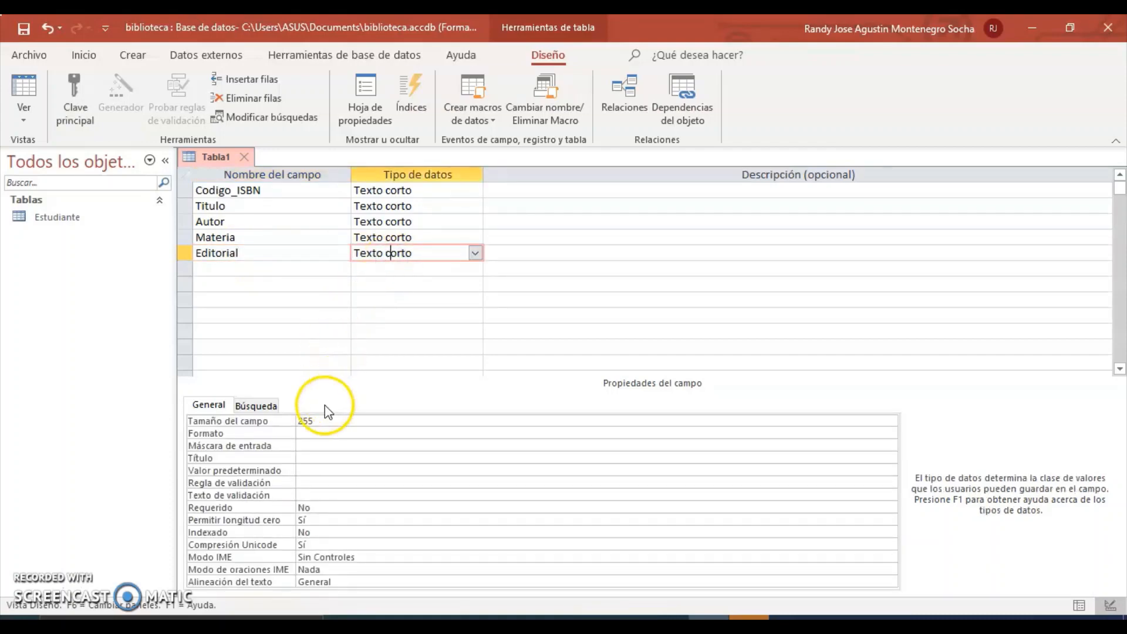
click(322, 420)
click(271, 422)
text(20)
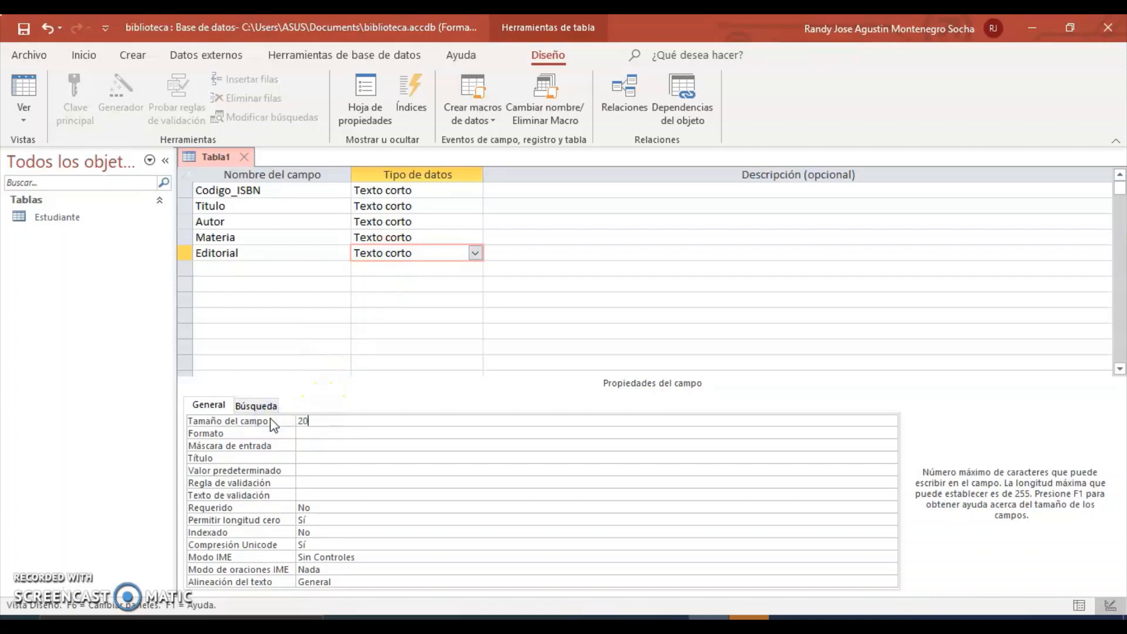
Add Edicion (size 15) and No_copia (size 10) as short-text fields.
click(221, 269)
text(E)
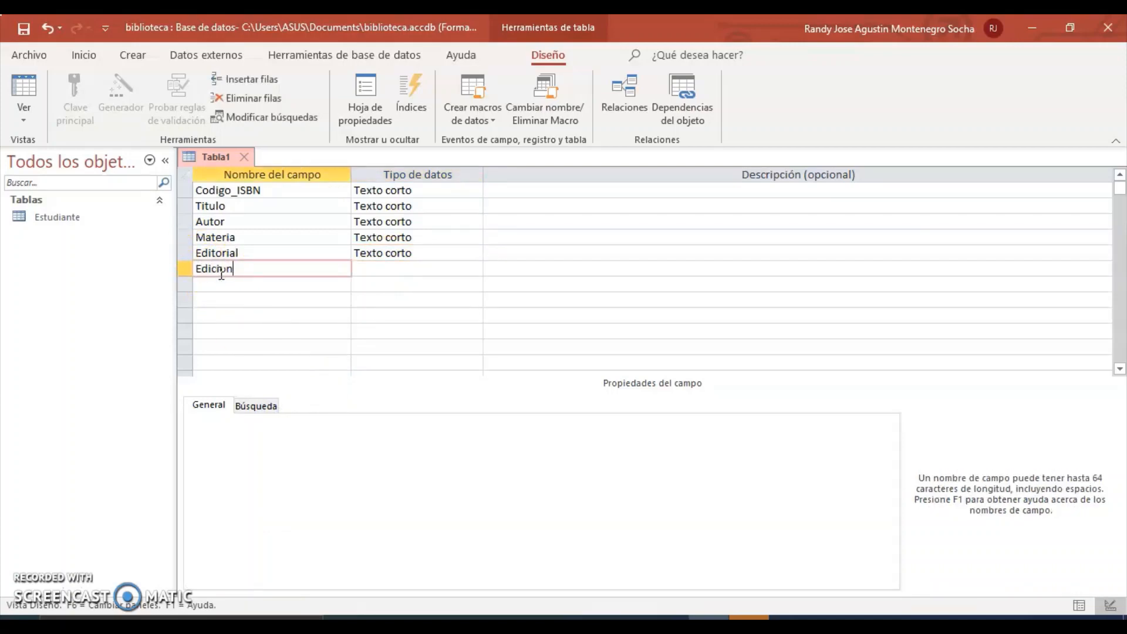
text(dicion)
click(378, 269)
click(310, 420)
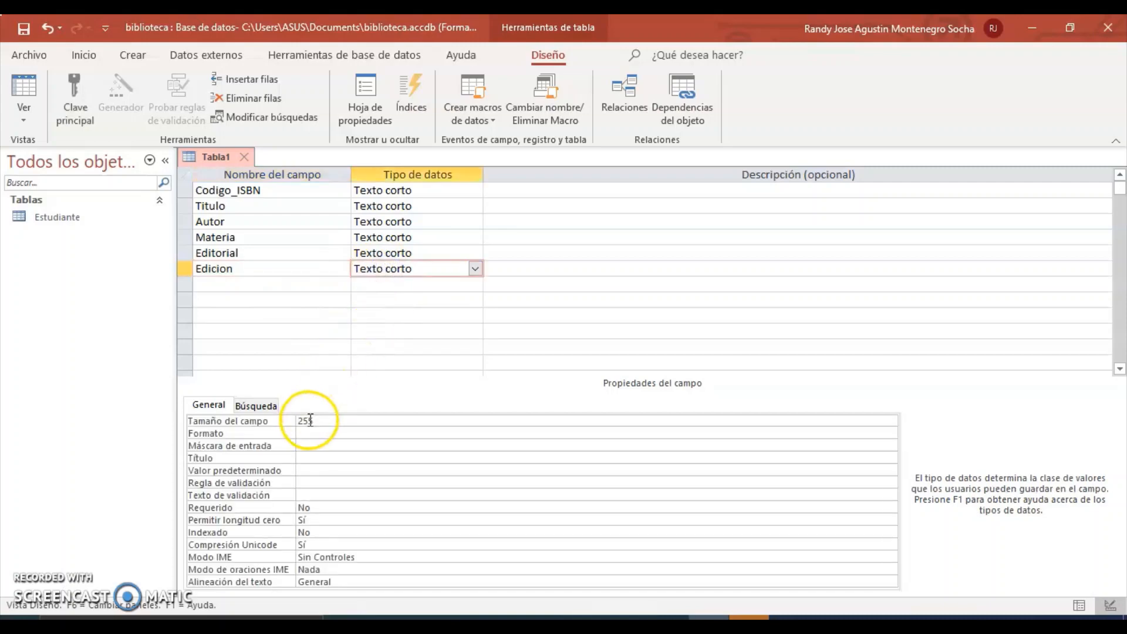
click(296, 421)
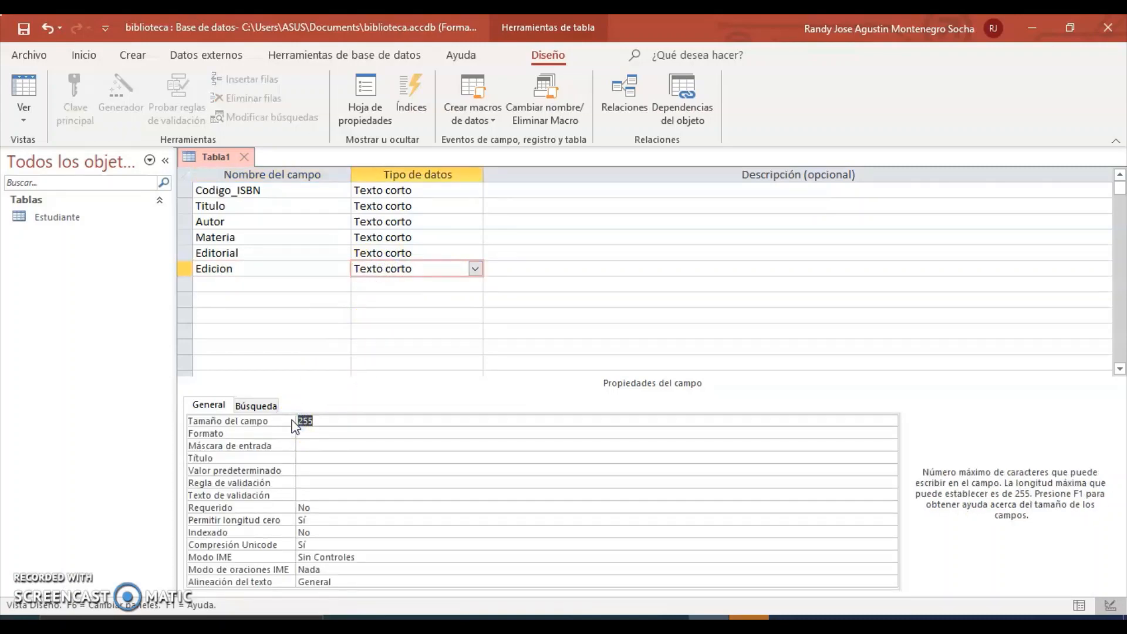
text(15)
click(252, 285)
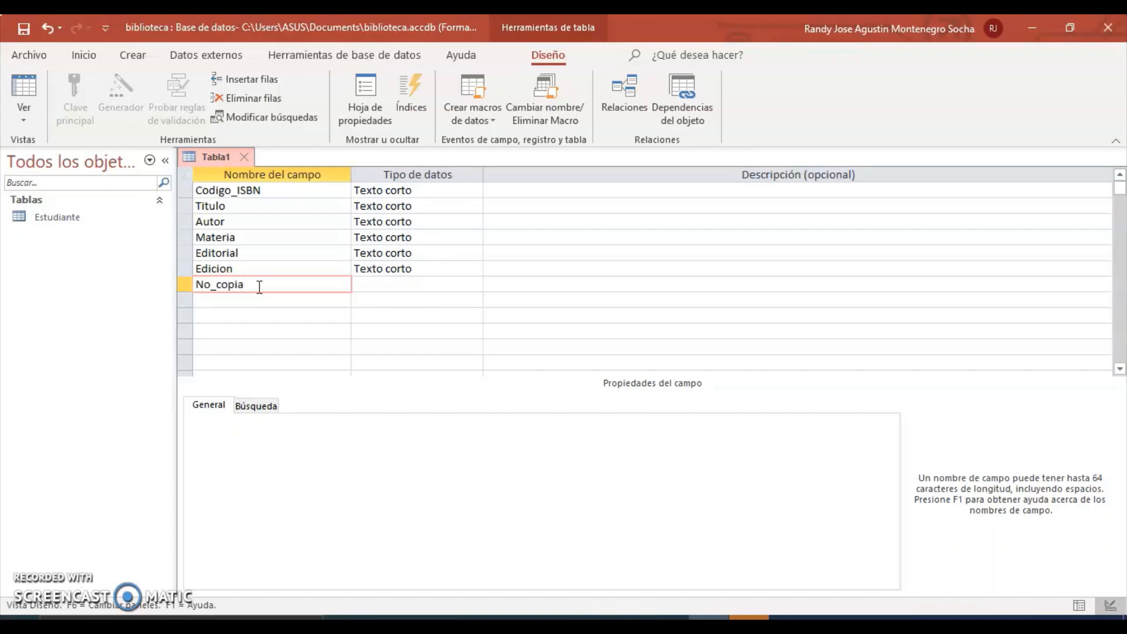
click(376, 284)
click(317, 421)
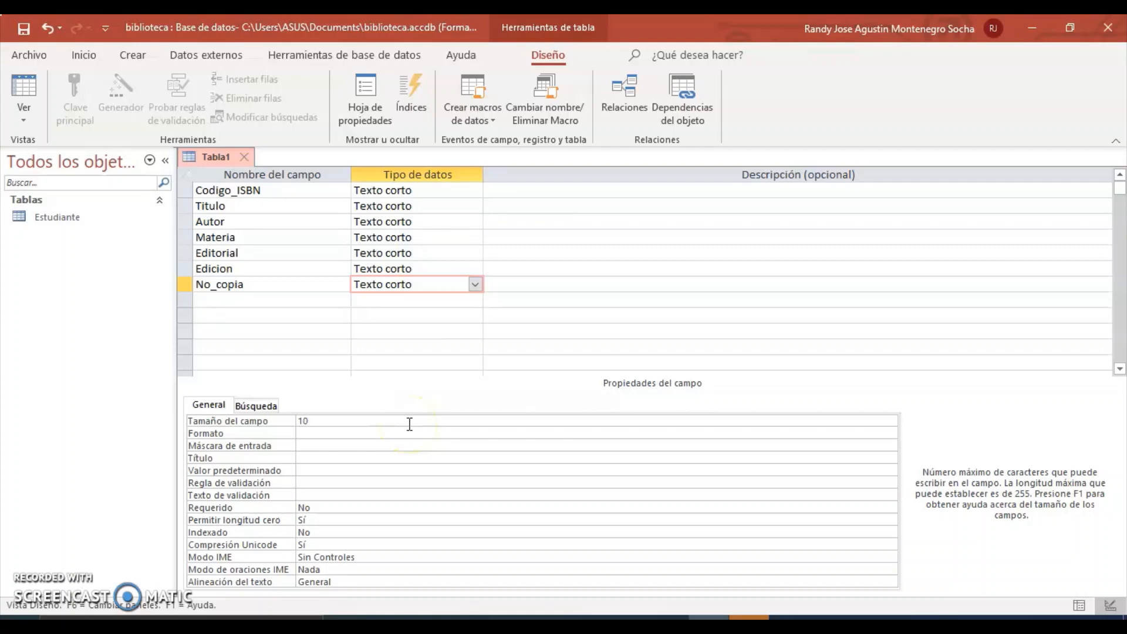
click(475, 346)
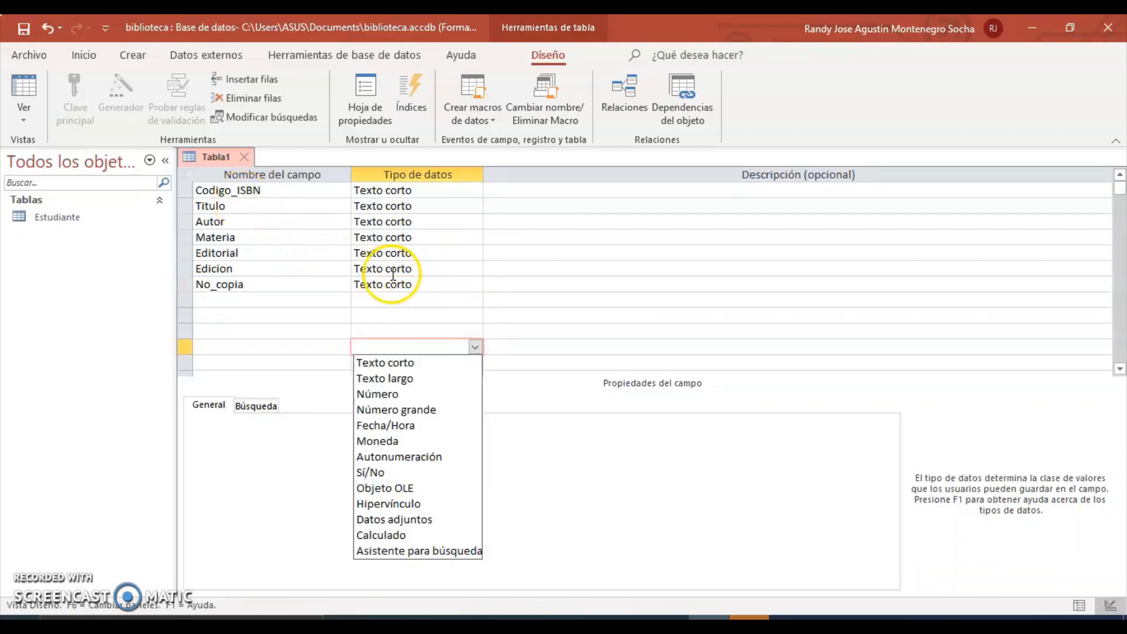
click(461, 283)
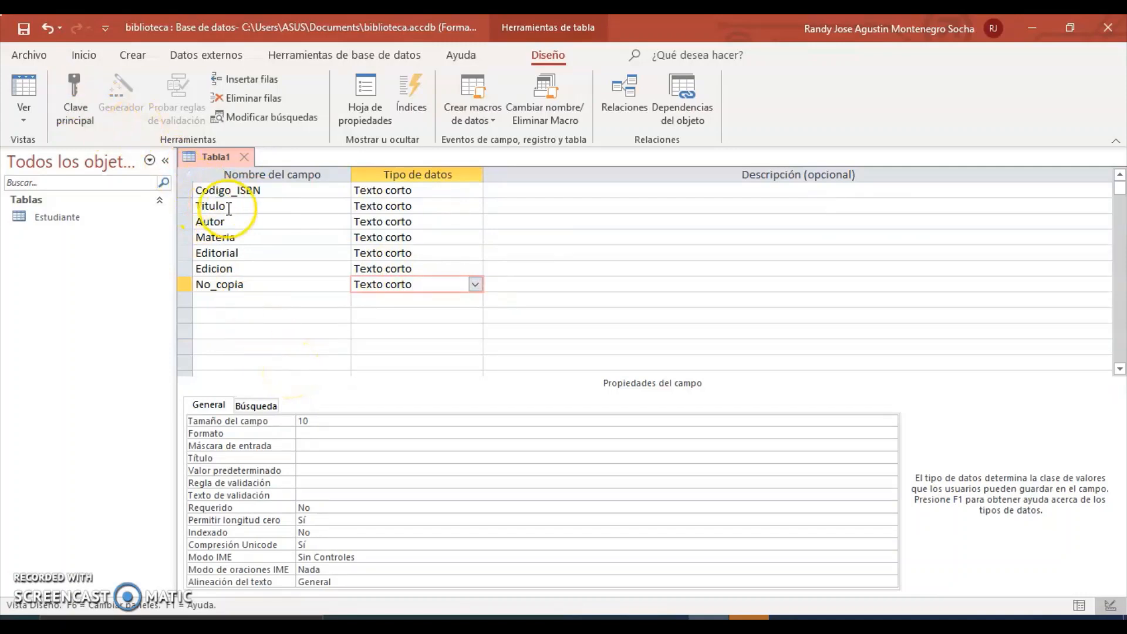
Make Codigo_ISBN the primary key, save the table as Libro and close it.
click(237, 190)
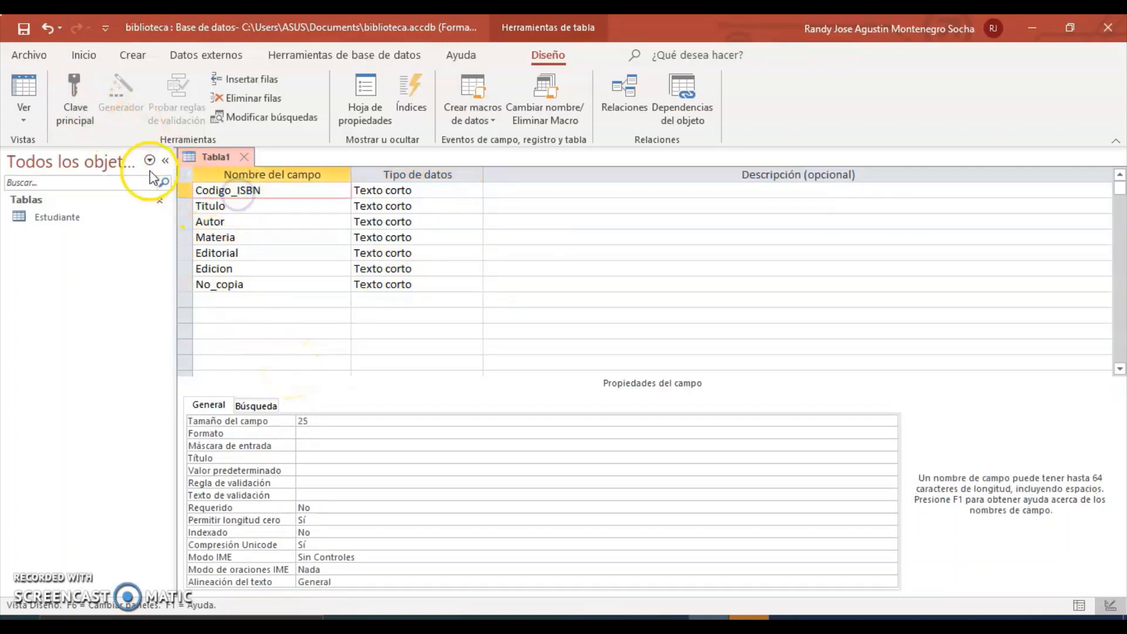
click(75, 103)
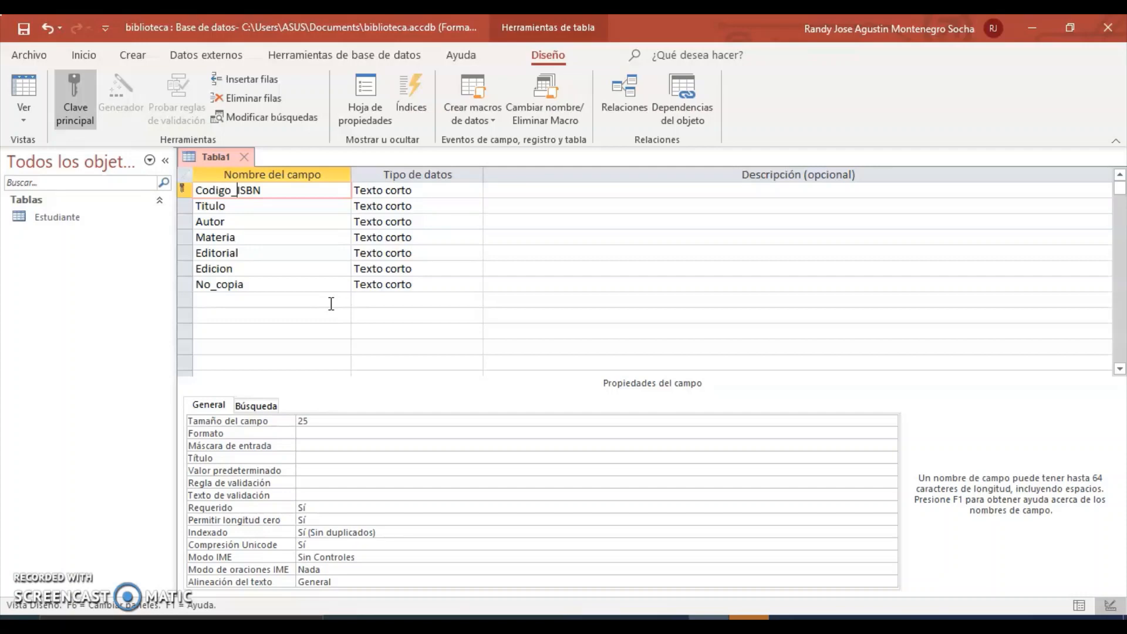
click(24, 28)
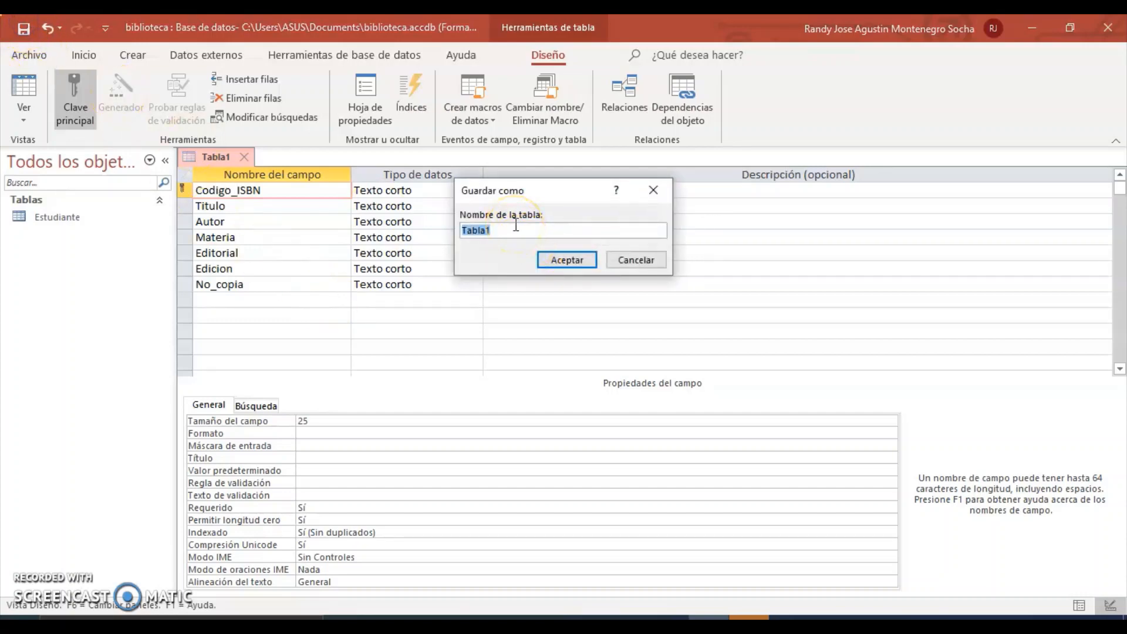
text(Libros)
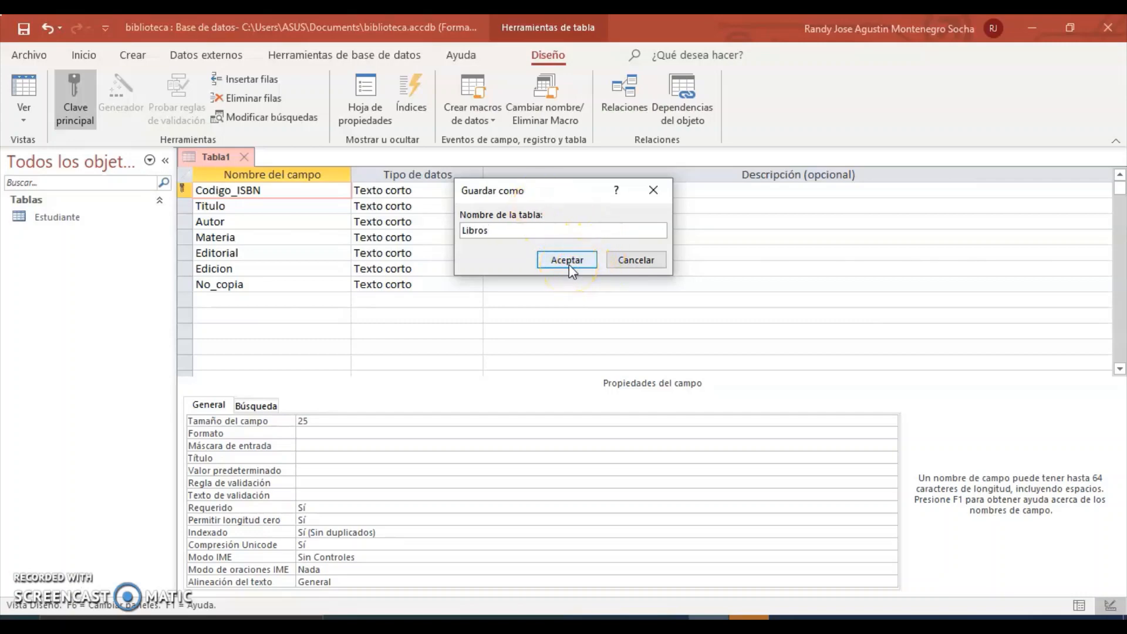
key(BackSpace)
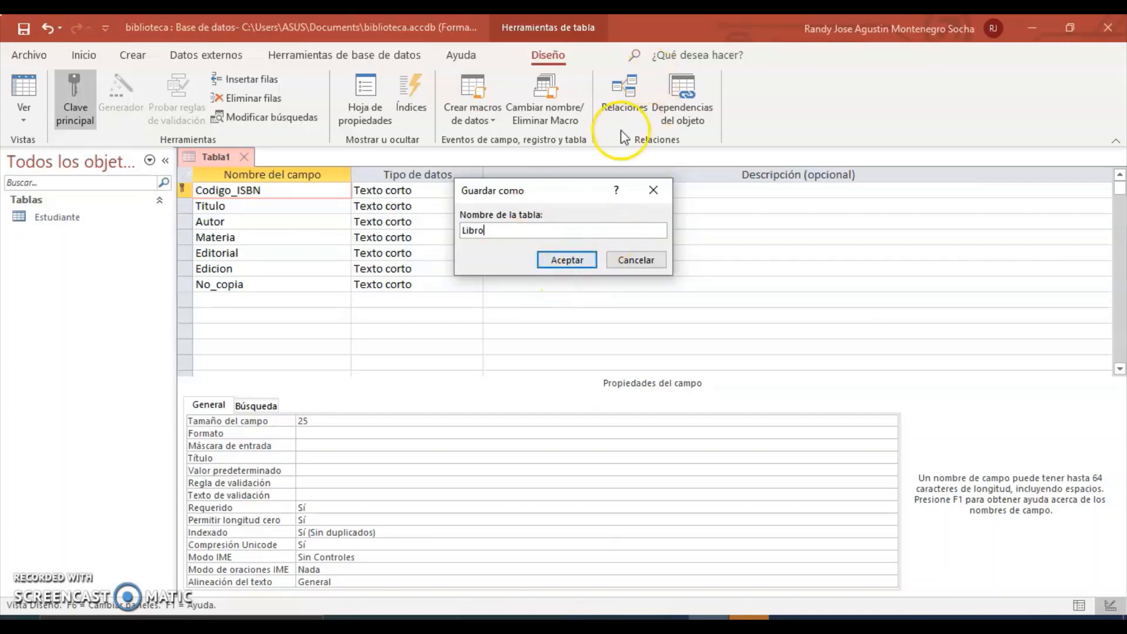
click(562, 261)
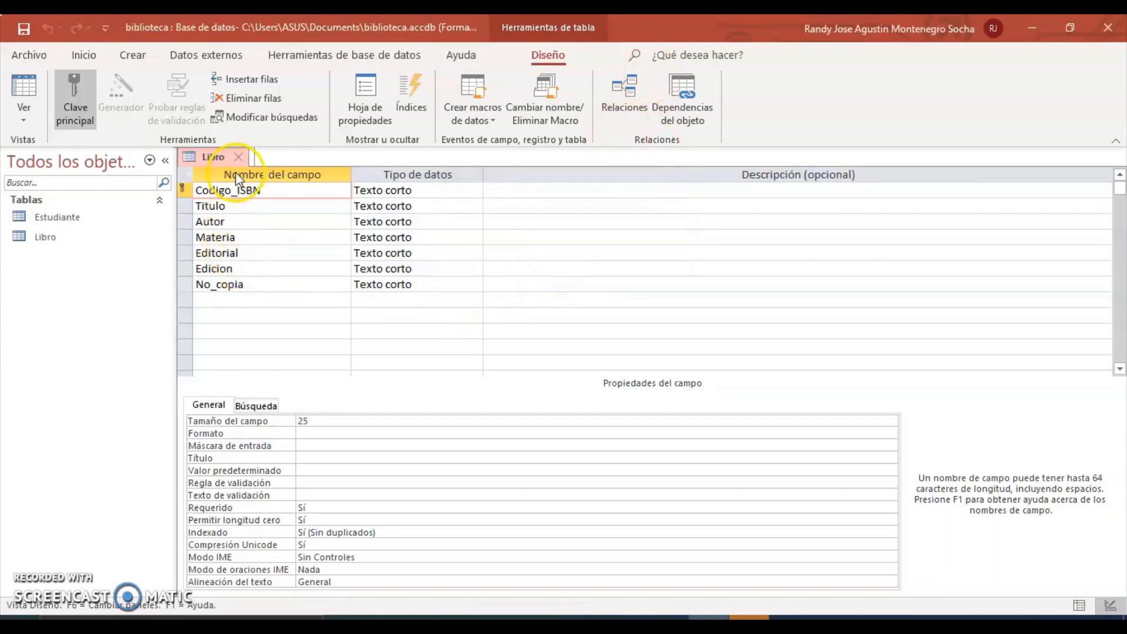
click(239, 157)
Start a new table in Design View and begin naming its first field 'Pres'.
click(134, 63)
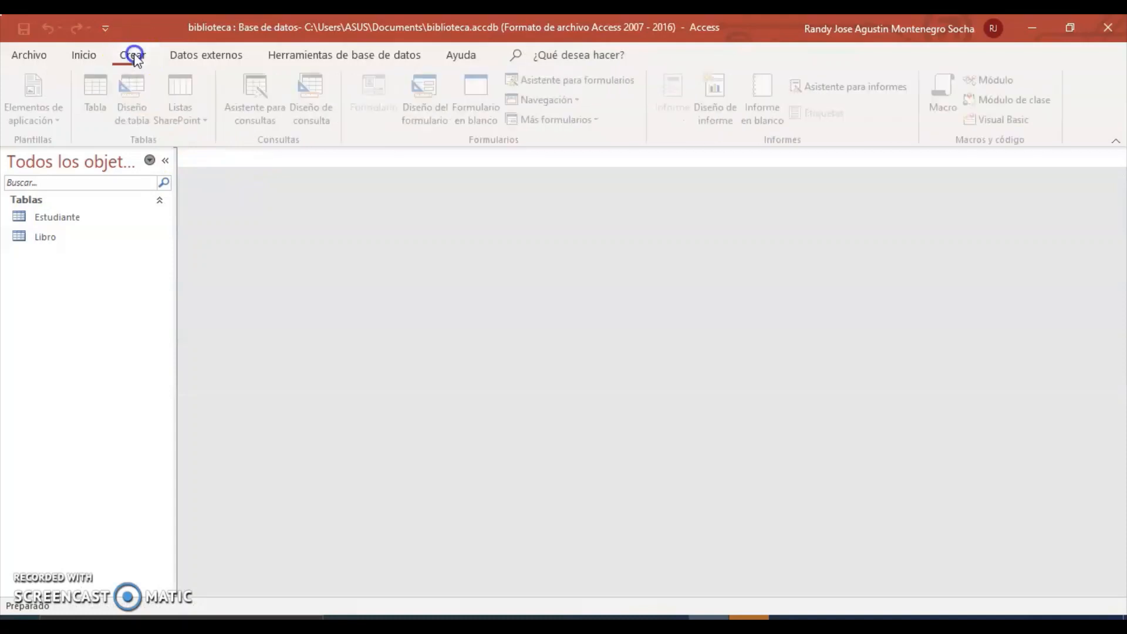
click(148, 100)
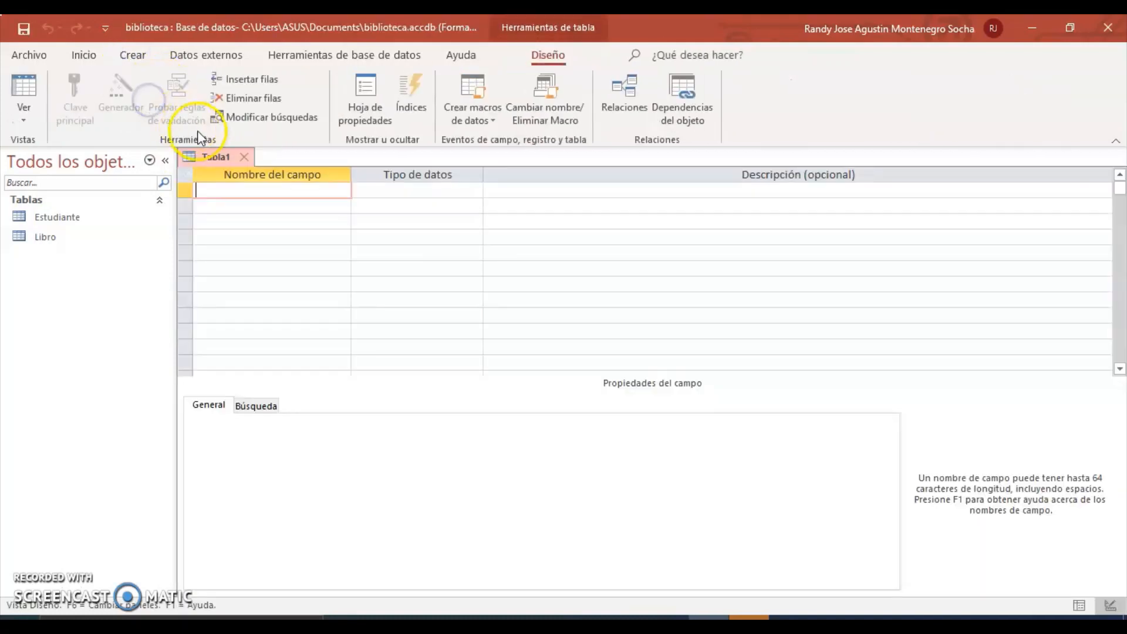
click(274, 188)
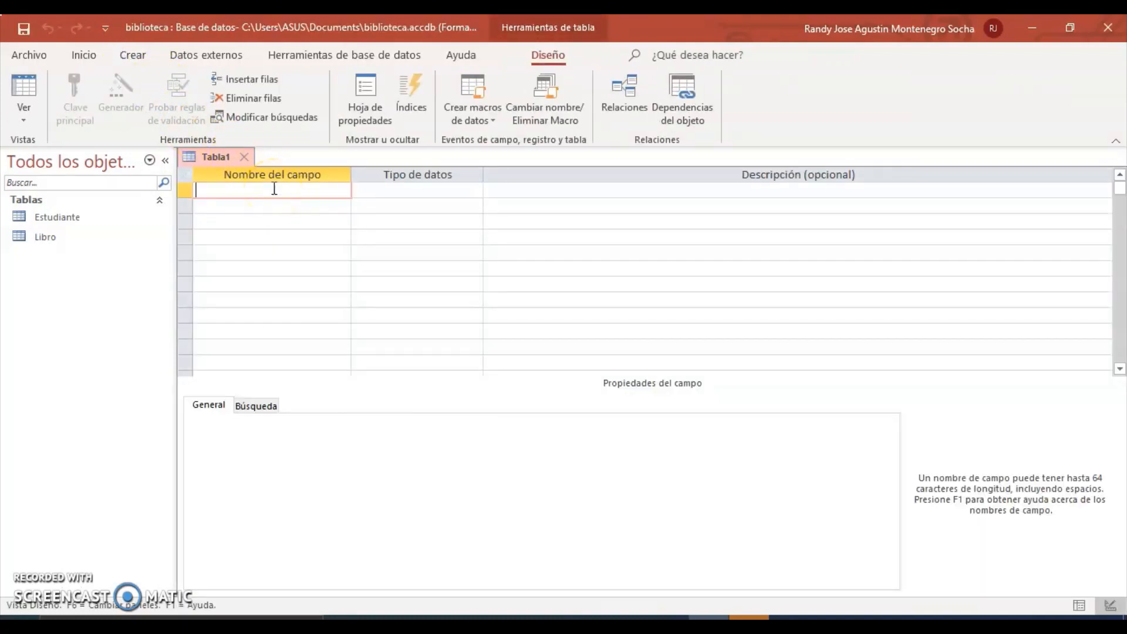
text(Pres)
Check the PRESTAMO entity's fields in the ERD diagram in Acrobat Reader.
click(620, 458)
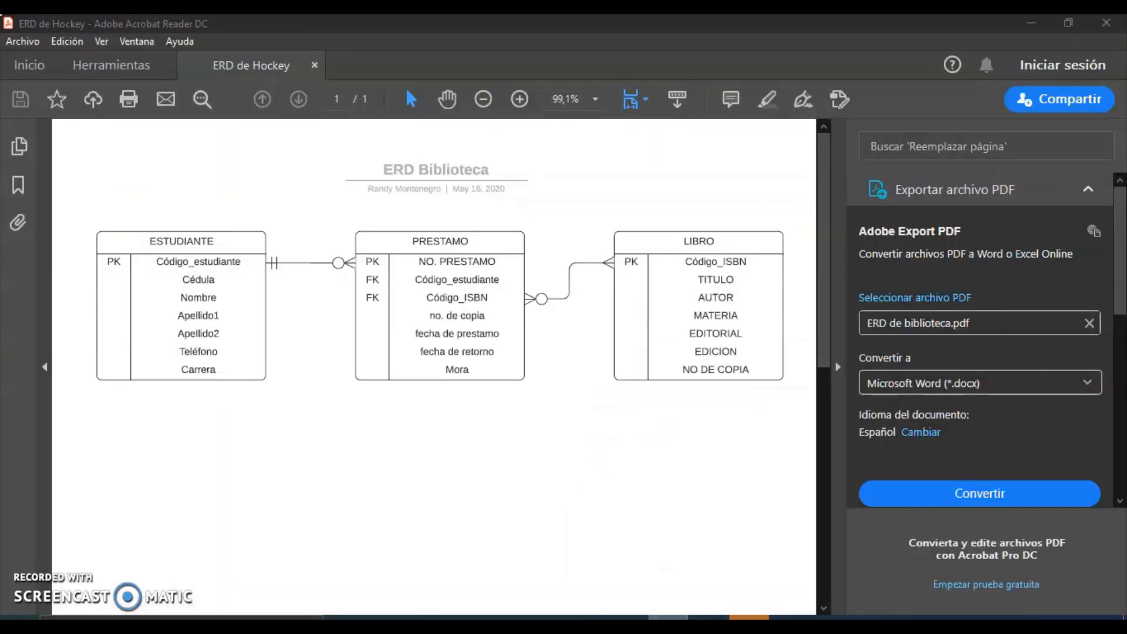
click(220, 238)
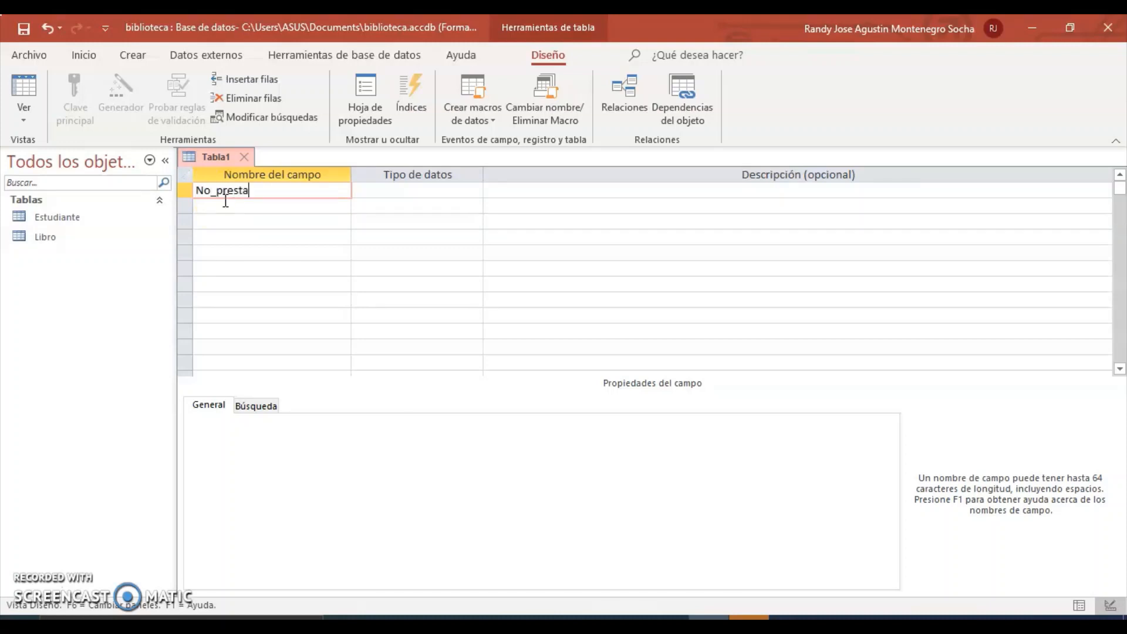
Make No_prestamo an Autonumeración field with Entero largo size, then view the ERD again.
click(410, 192)
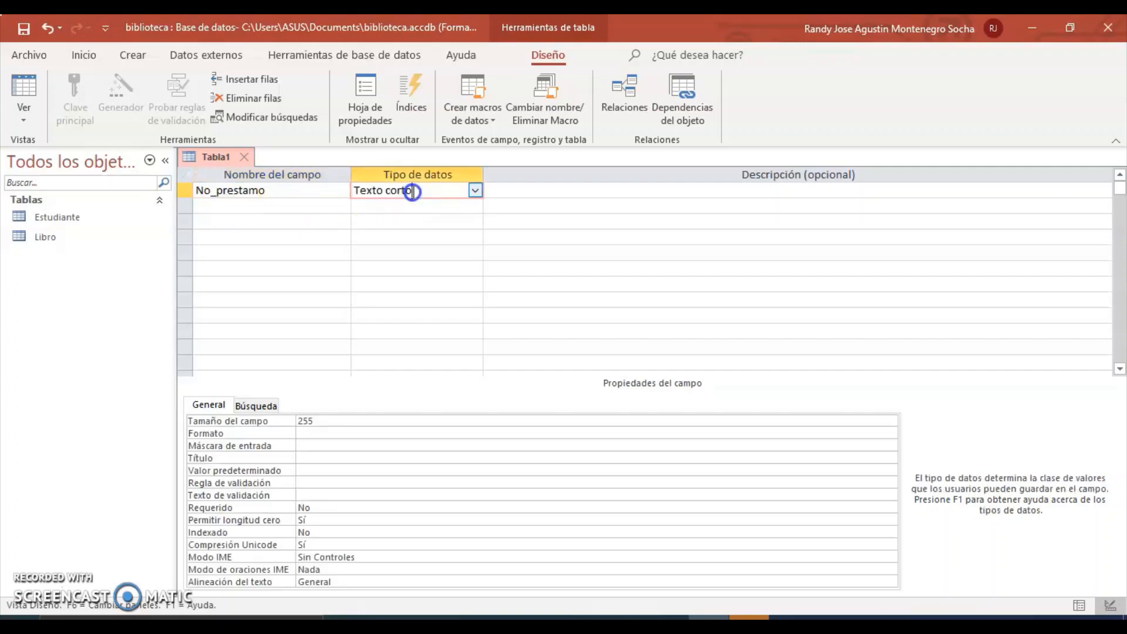
click(473, 192)
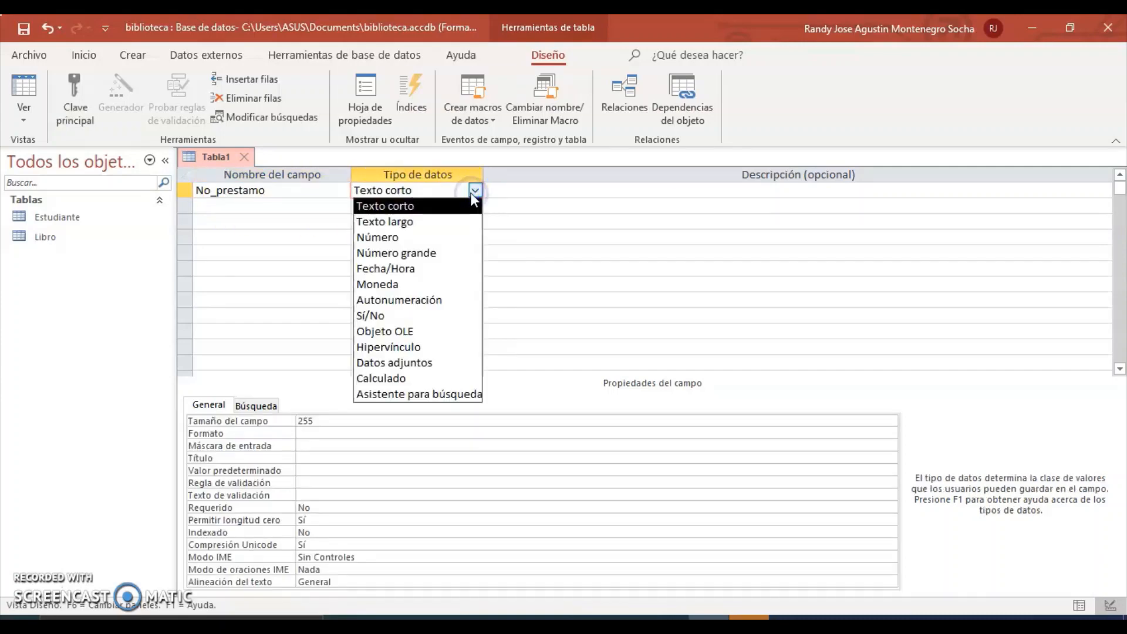
click(464, 299)
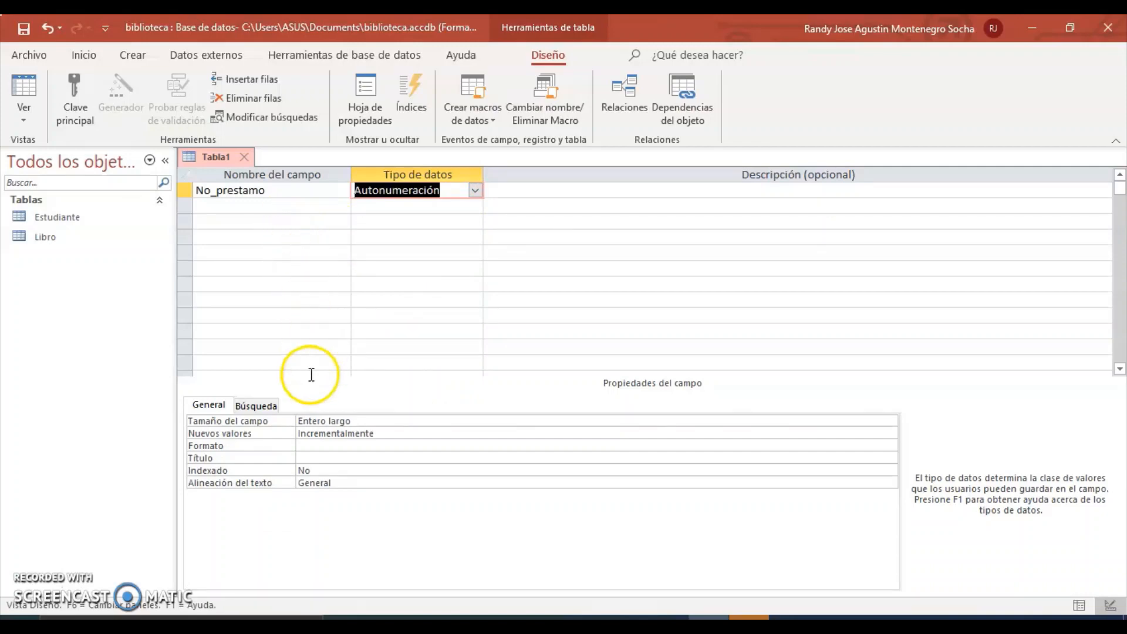
click(368, 423)
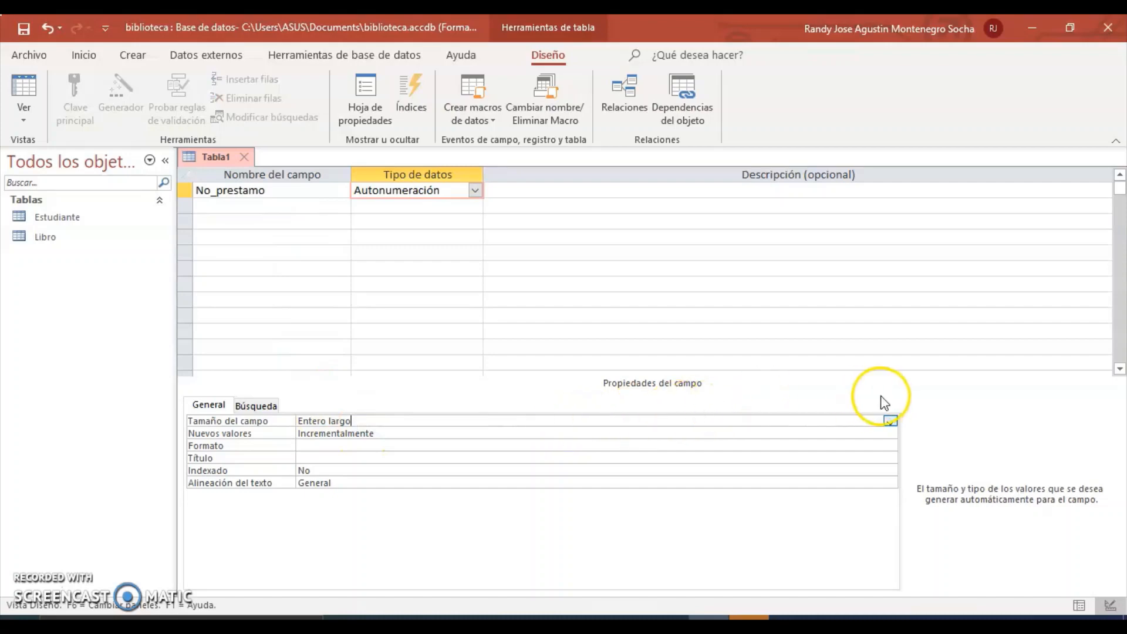
click(891, 421)
click(891, 421)
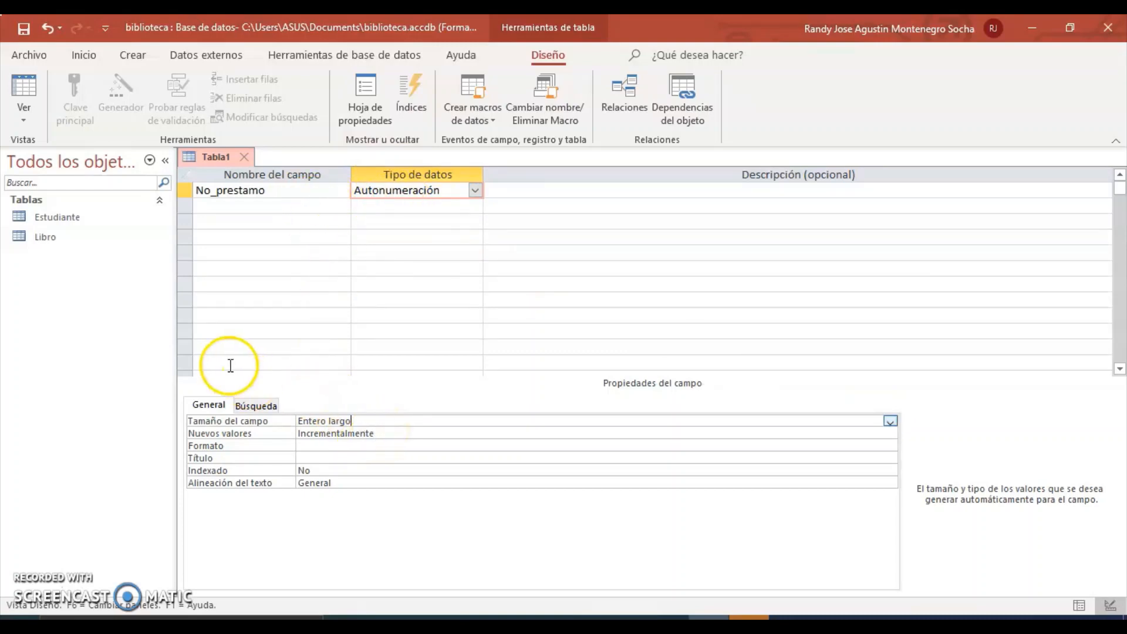
click(267, 207)
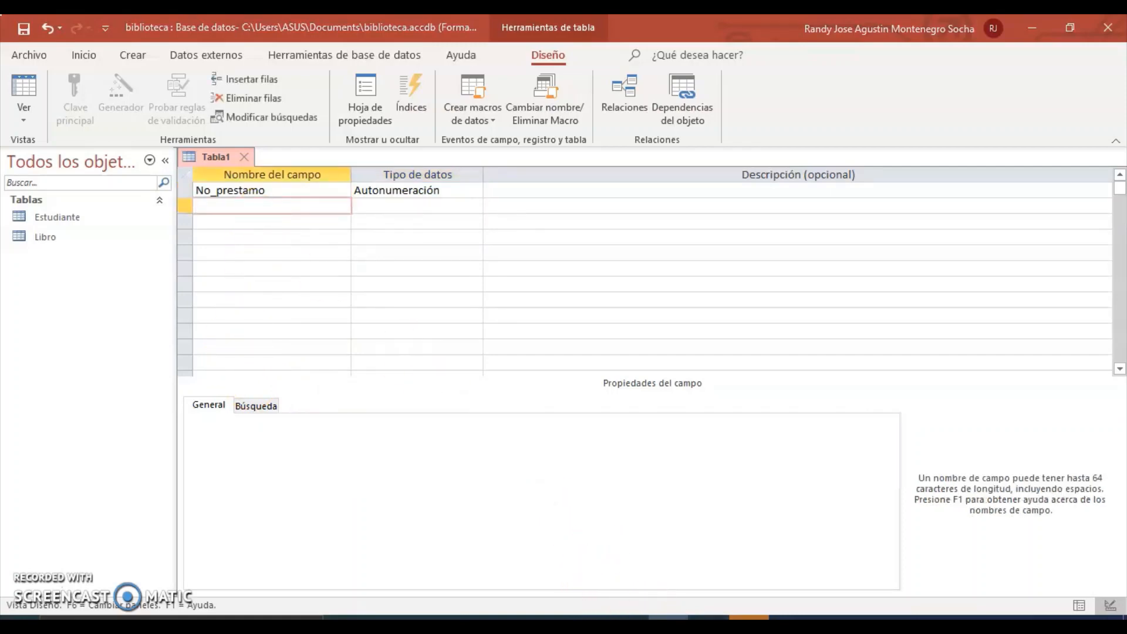
click(669, 618)
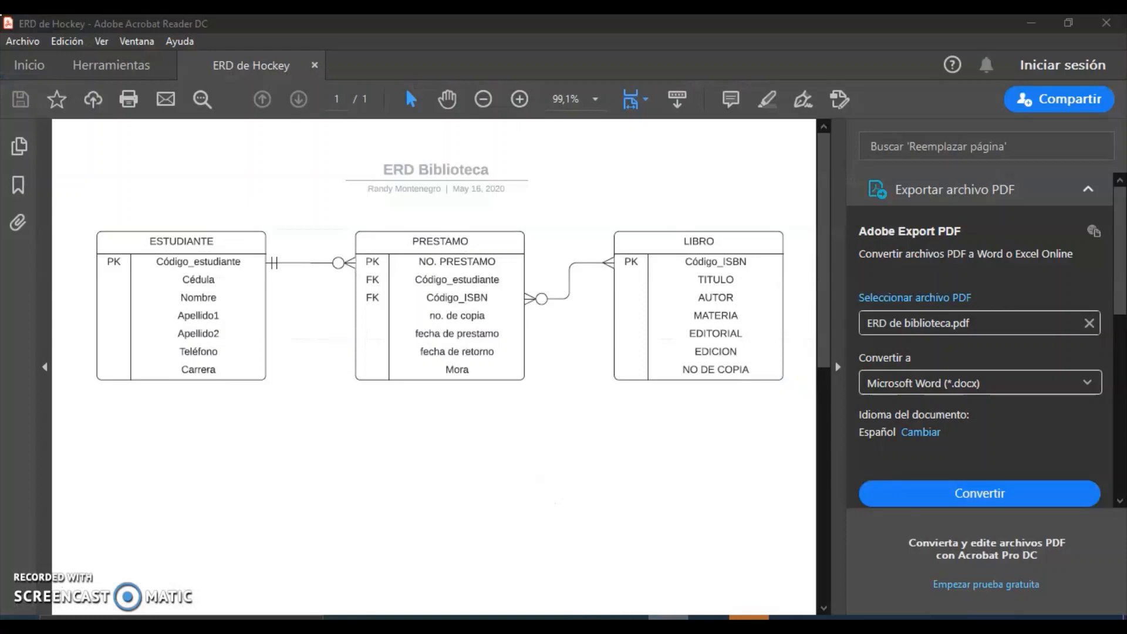
Open the Estudiante table and close the new Tabla1 design without saving.
click(642, 613)
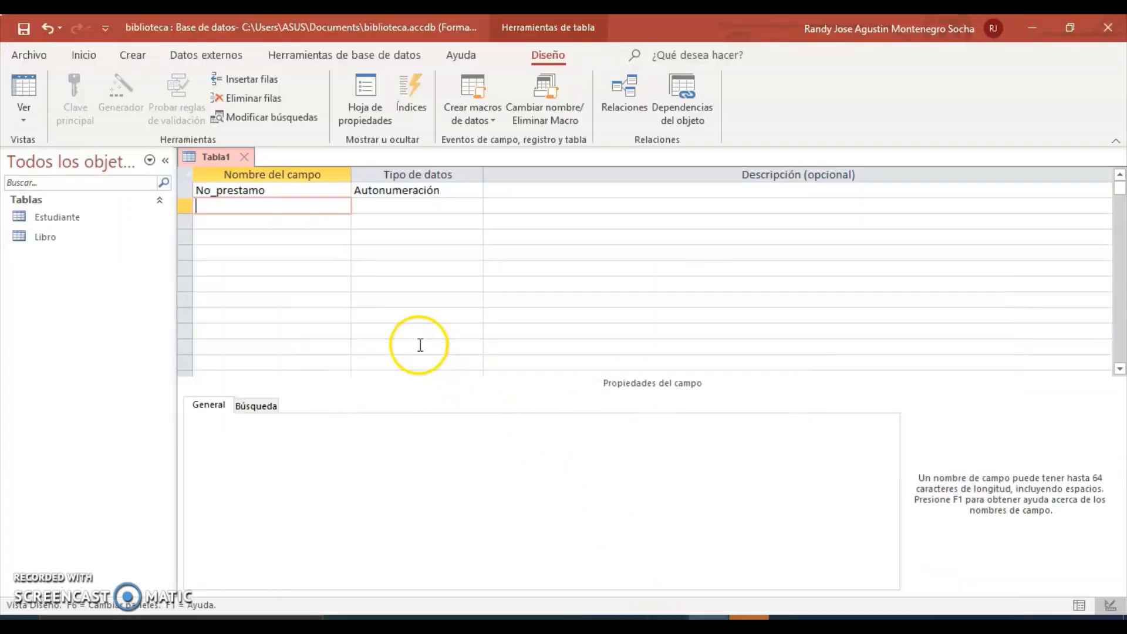
double_click(56, 217)
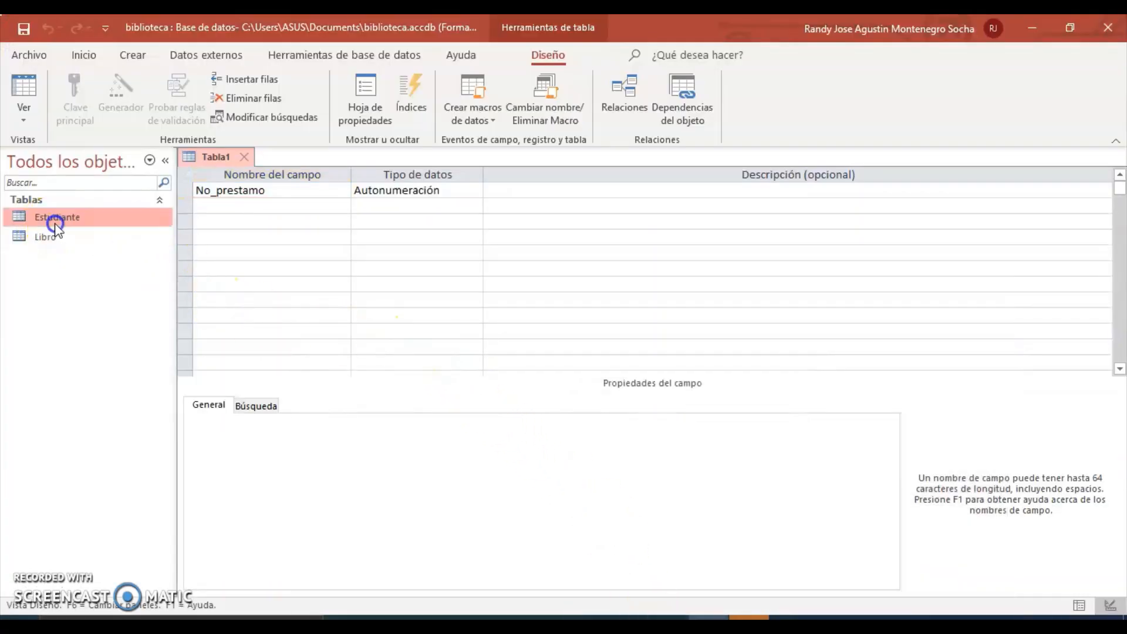
click(213, 157)
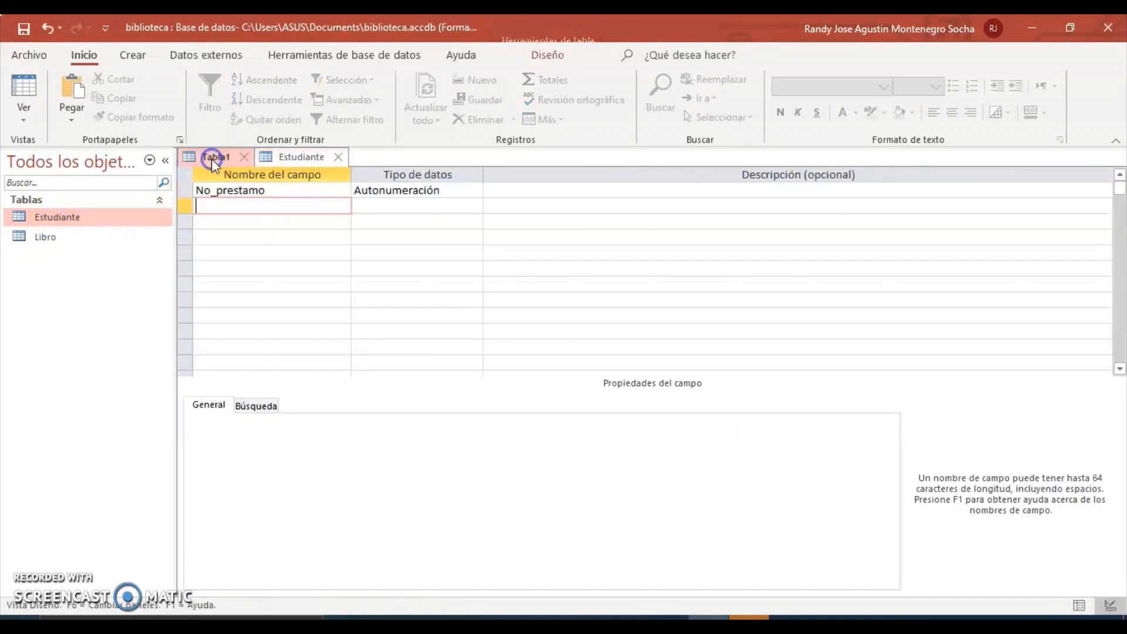
click(244, 157)
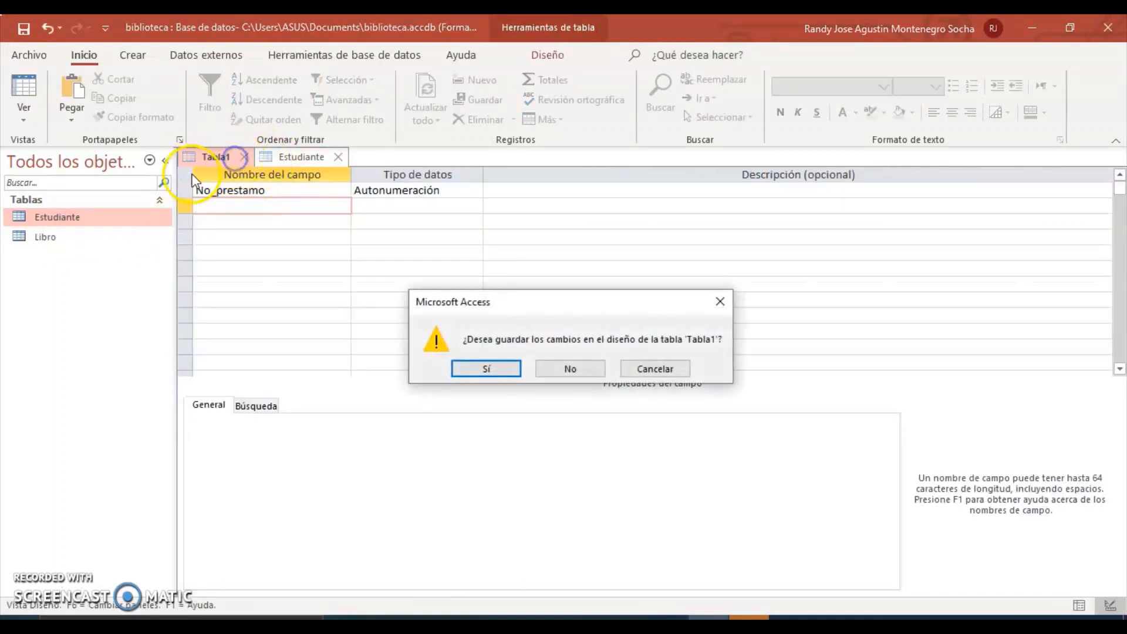
click(554, 376)
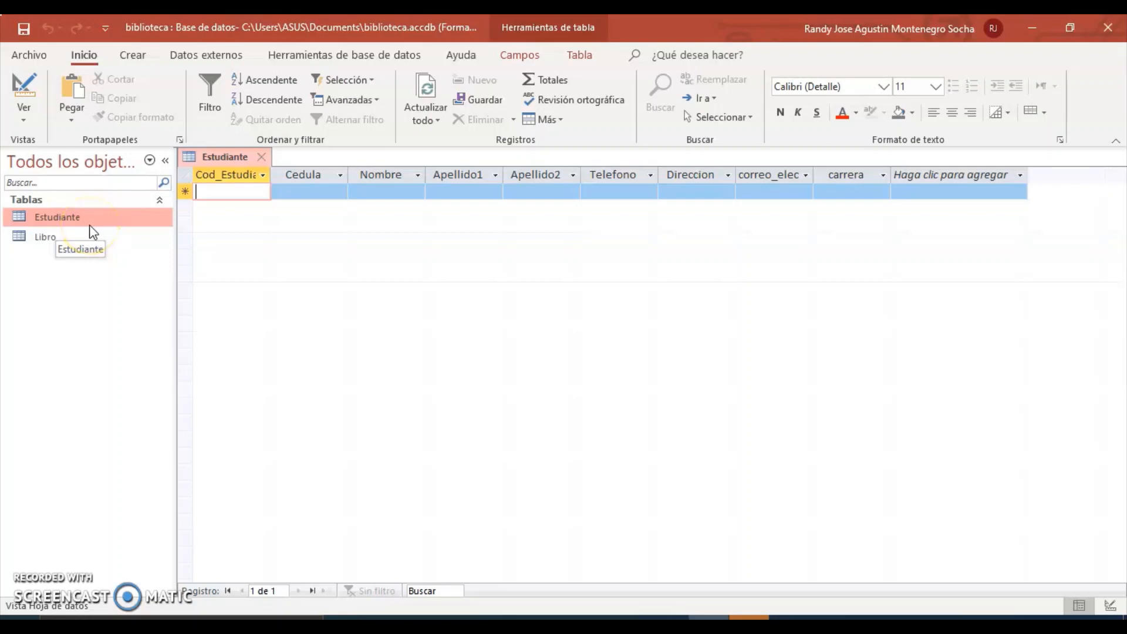
Review the Estudiante table in Design View, then close it.
click(36, 108)
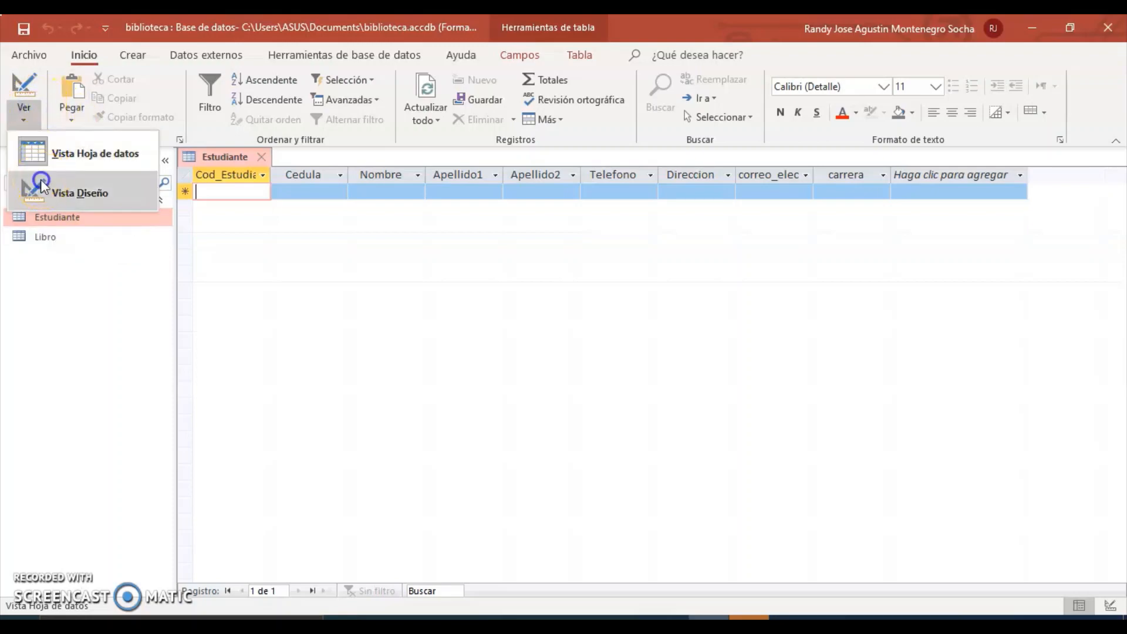
click(59, 261)
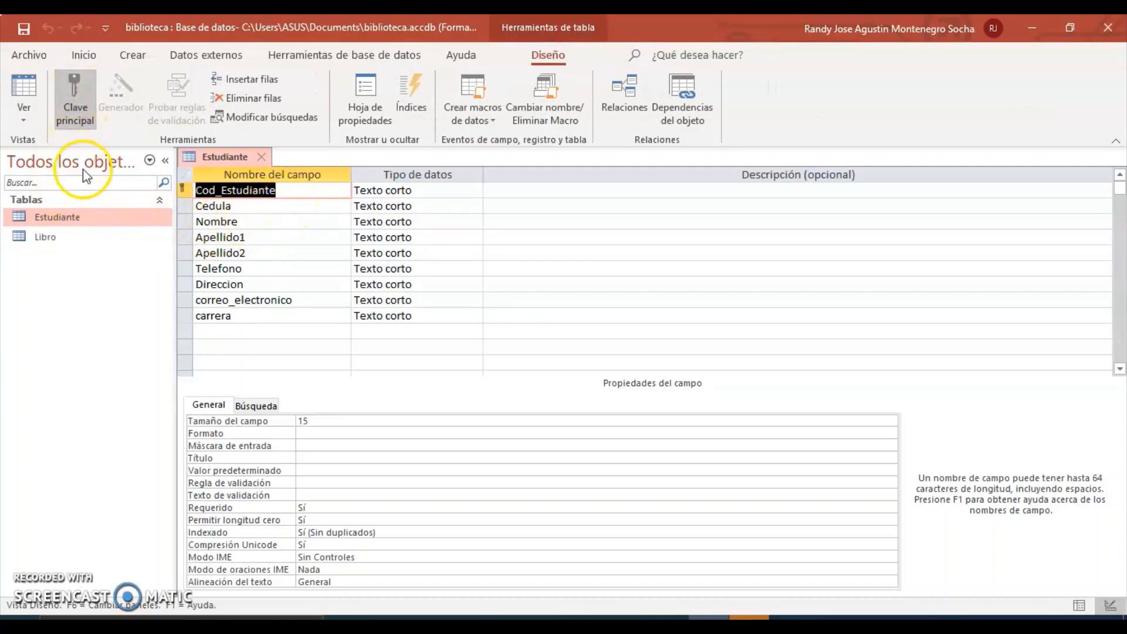
click(261, 157)
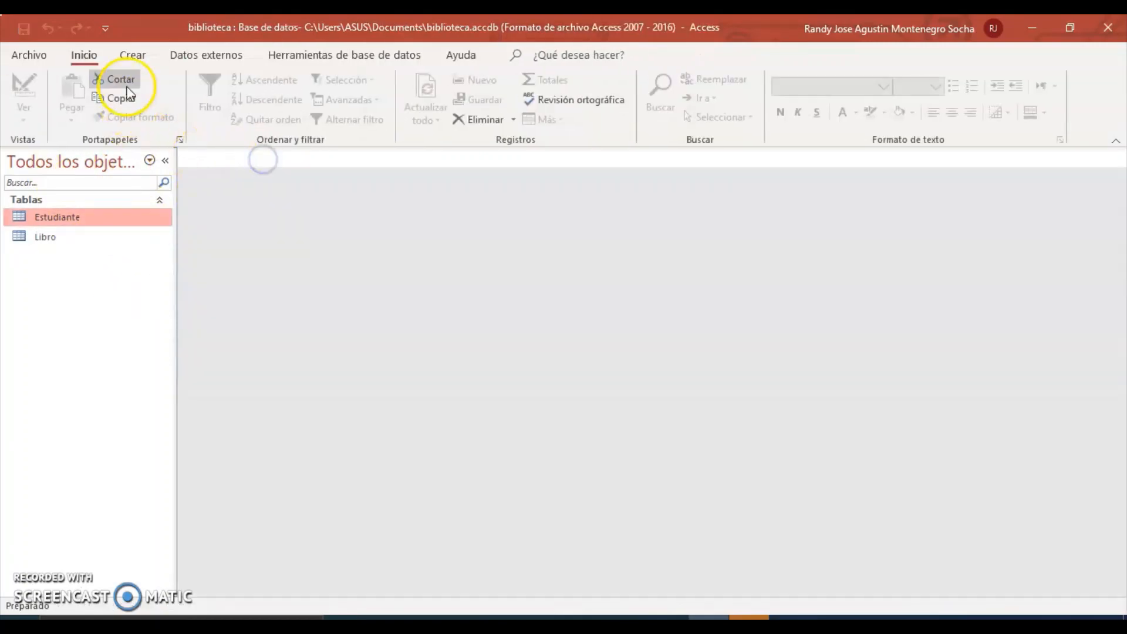
Start a new table design with a Cod_Estudiante field of type Texto corto.
click(134, 54)
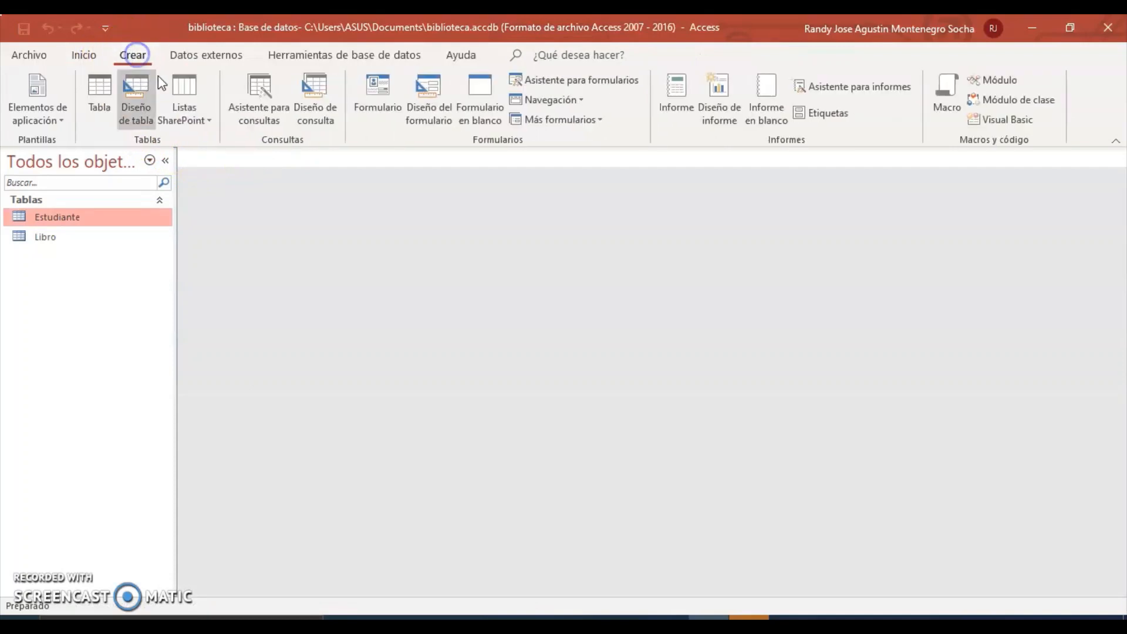
click(136, 97)
click(227, 203)
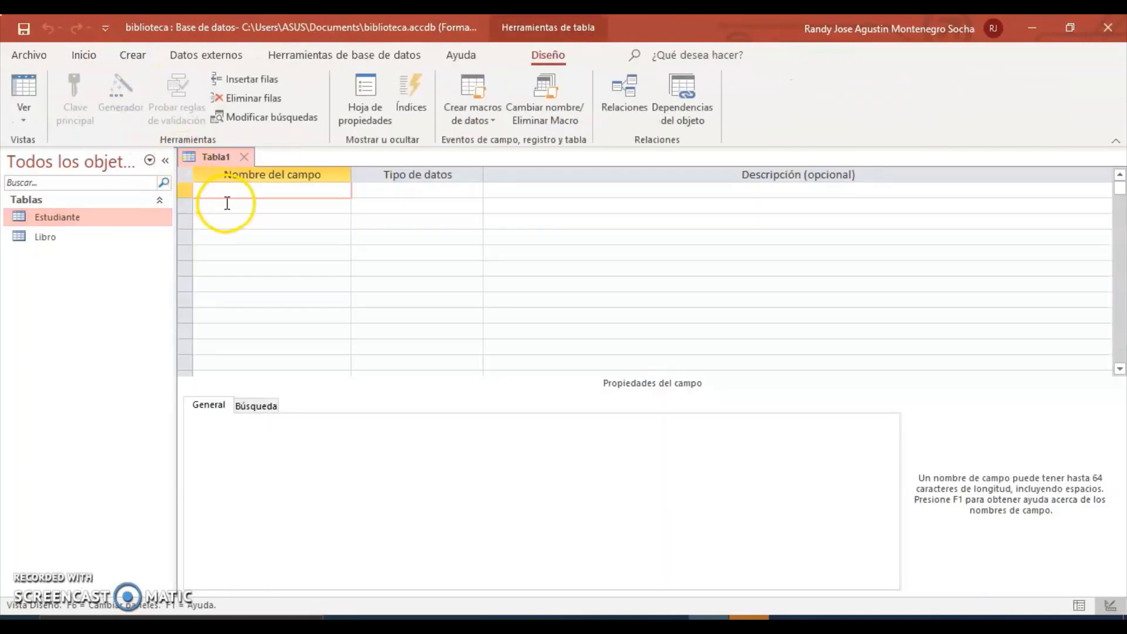
click(228, 205)
text(Cod_Estudiante)
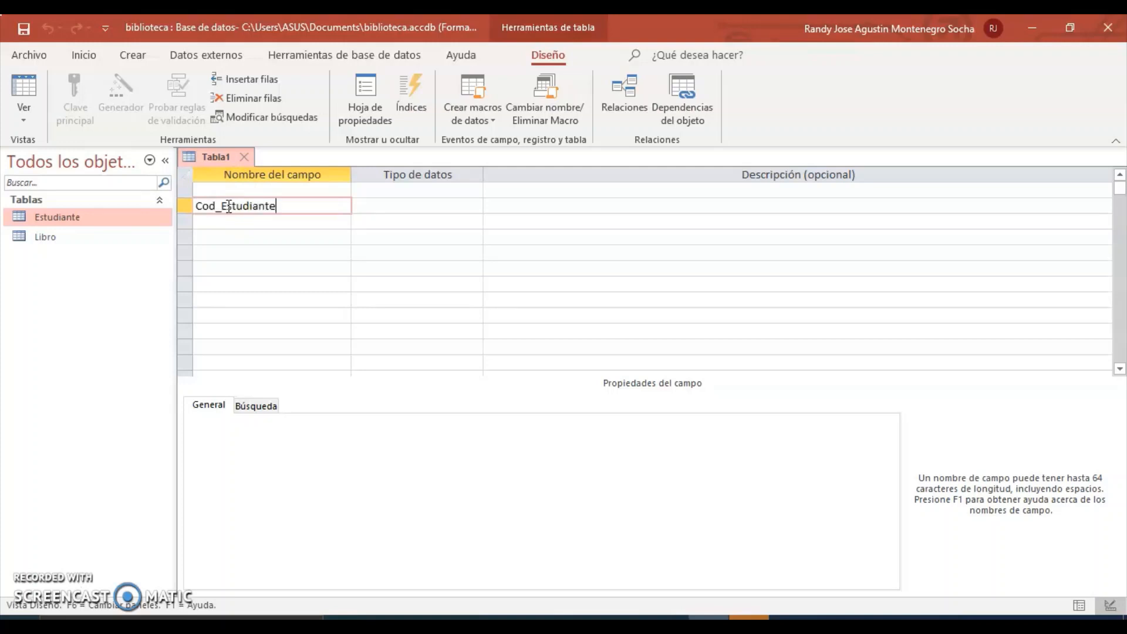
click(382, 201)
click(439, 205)
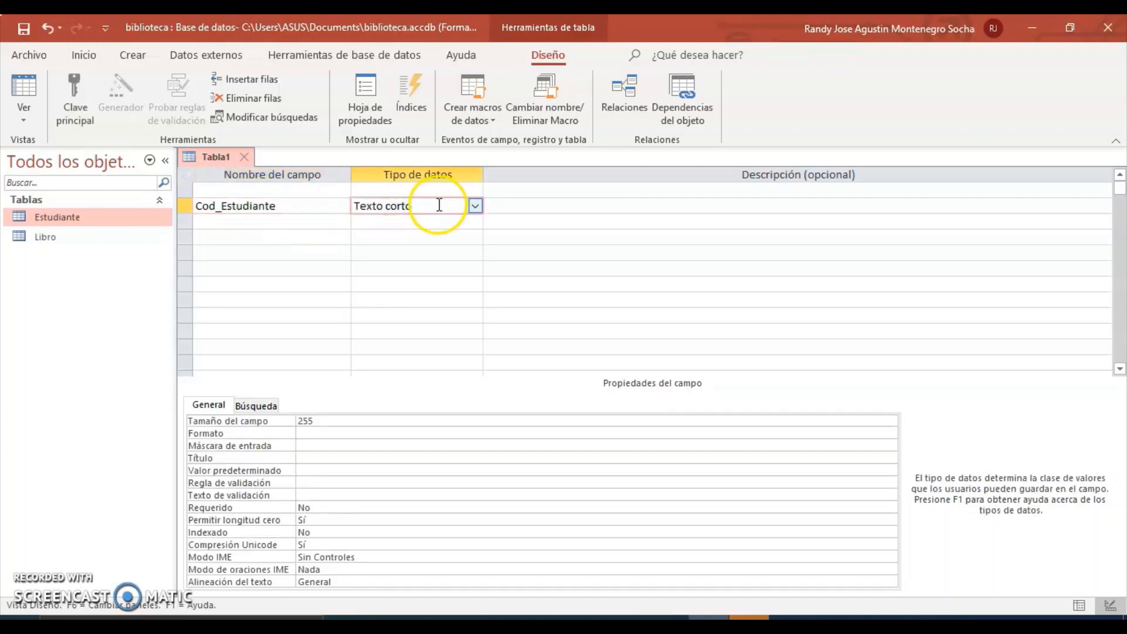
Add No_prestamo in the first row as an Autonumeración field.
click(254, 191)
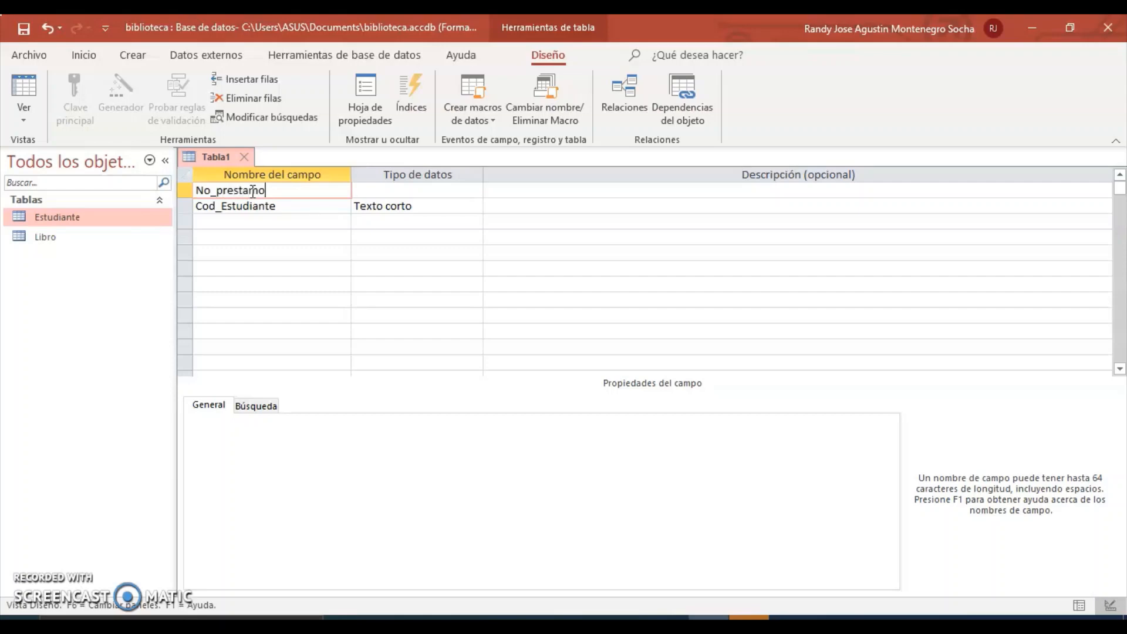
text(No_prestamo)
click(465, 196)
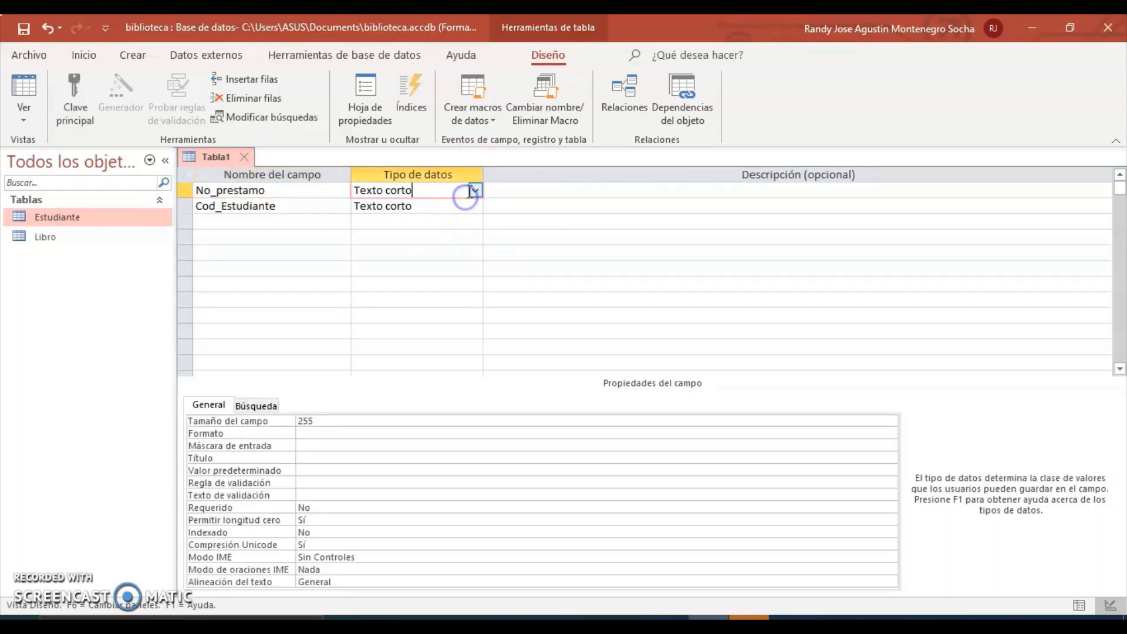
click(474, 191)
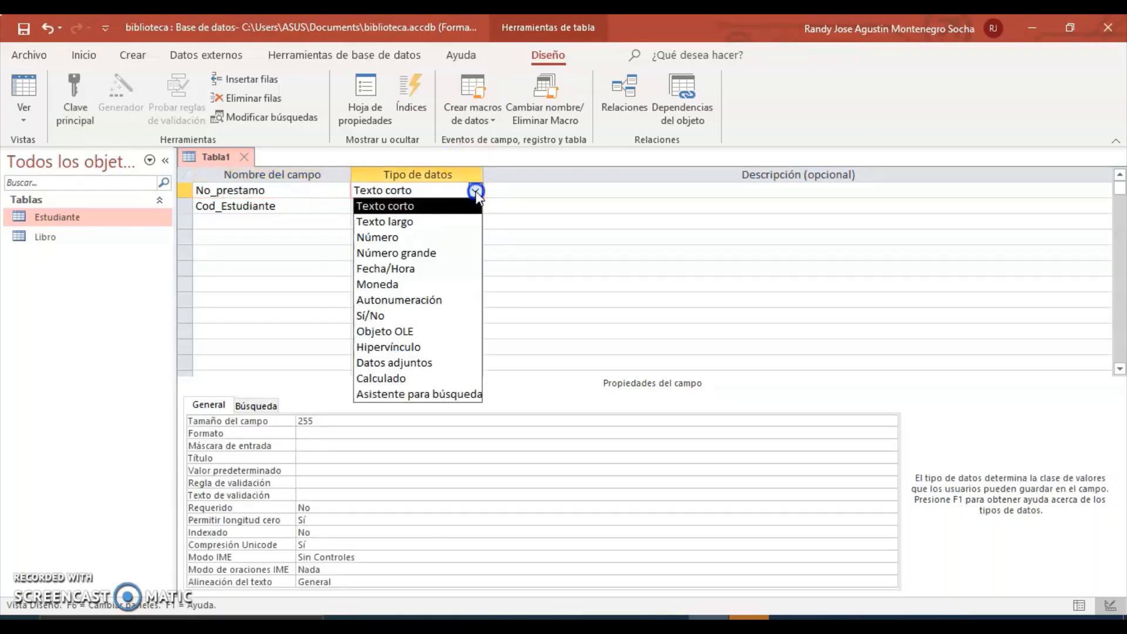
click(442, 300)
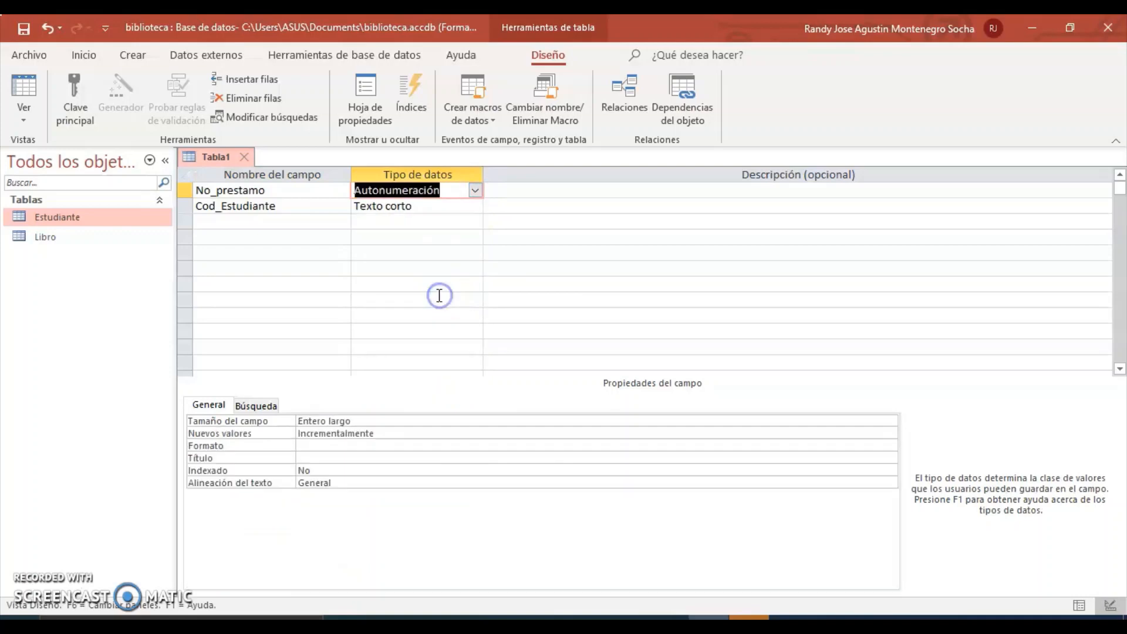
Add CodigoISBN as a Texto corto field after checking the ERD.
click(276, 222)
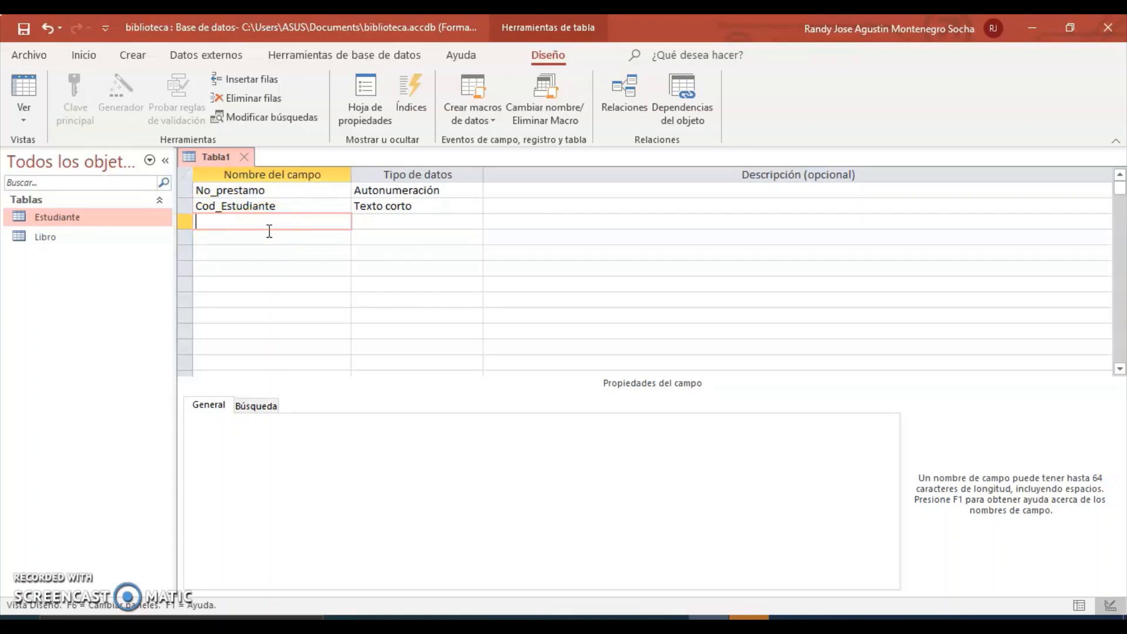
click(662, 617)
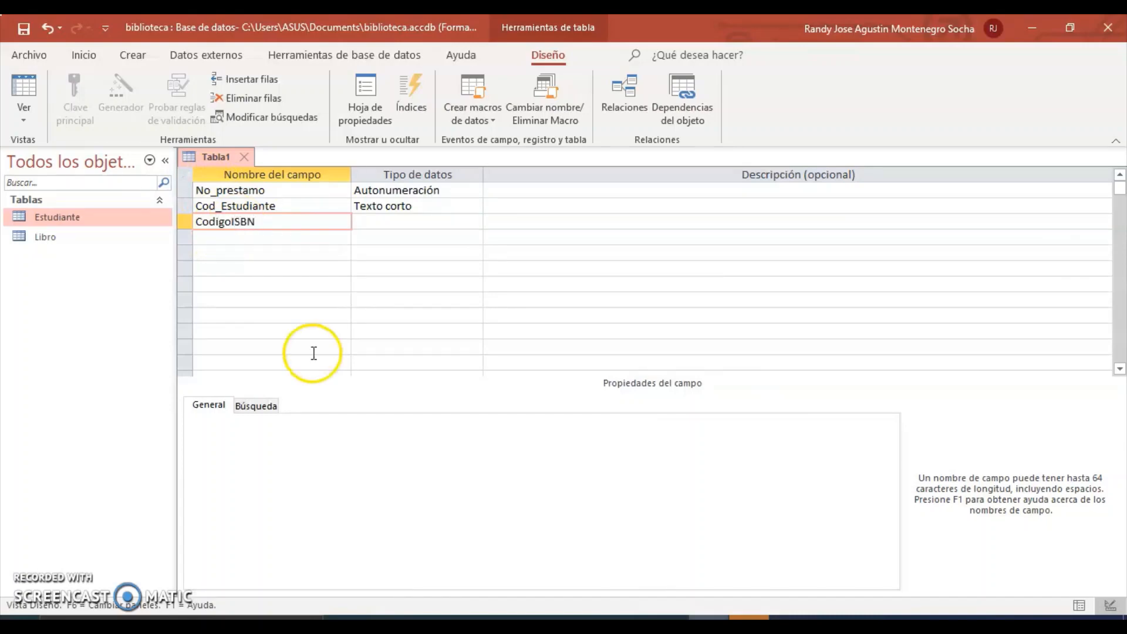
click(385, 221)
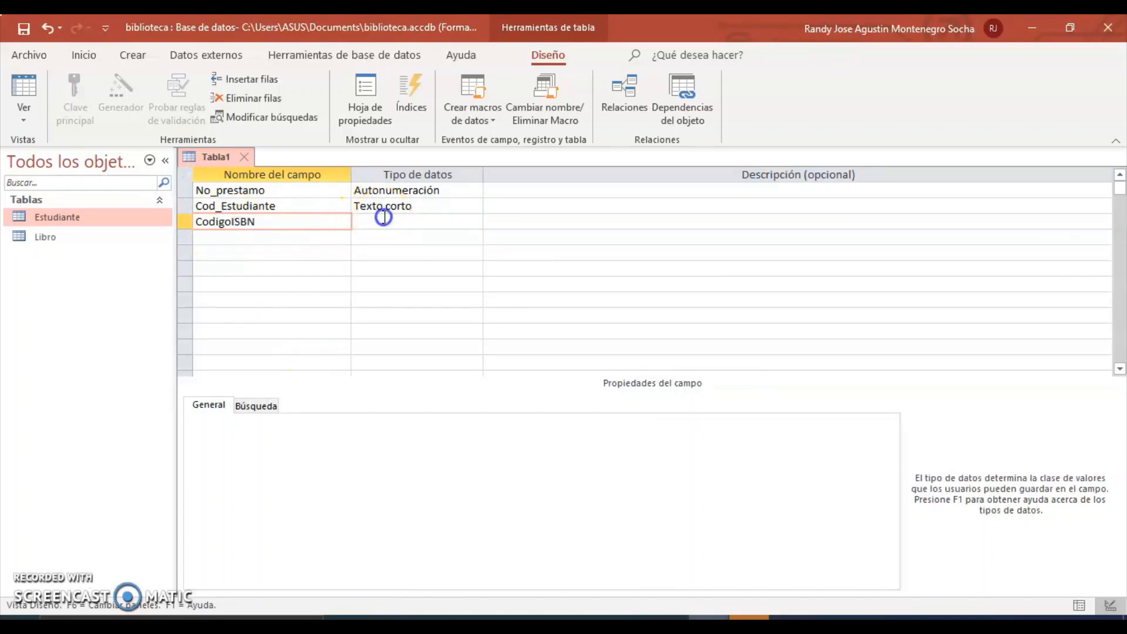
click(254, 235)
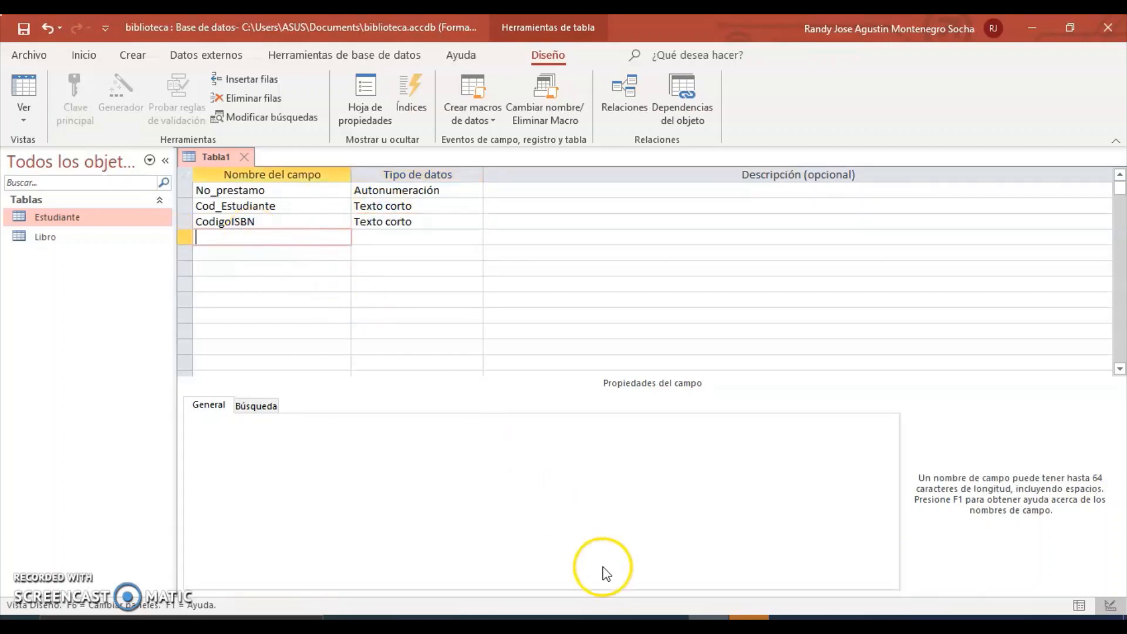
Make fechaprestamo a Fecha/Hora field with the date picker kept at Para fechas.
click(668, 618)
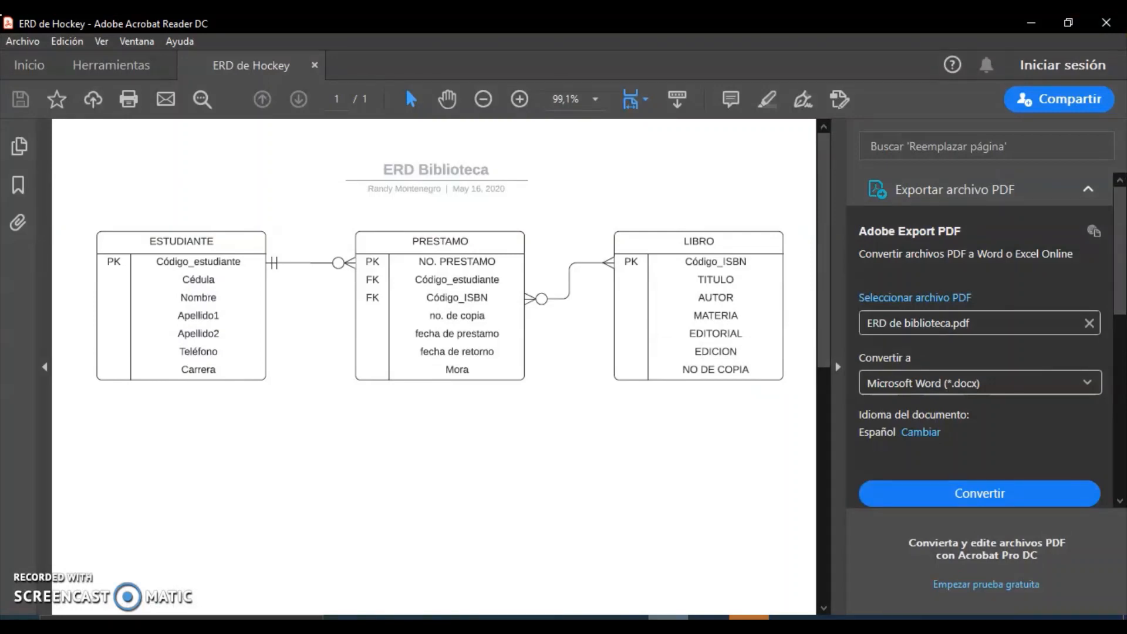
click(707, 618)
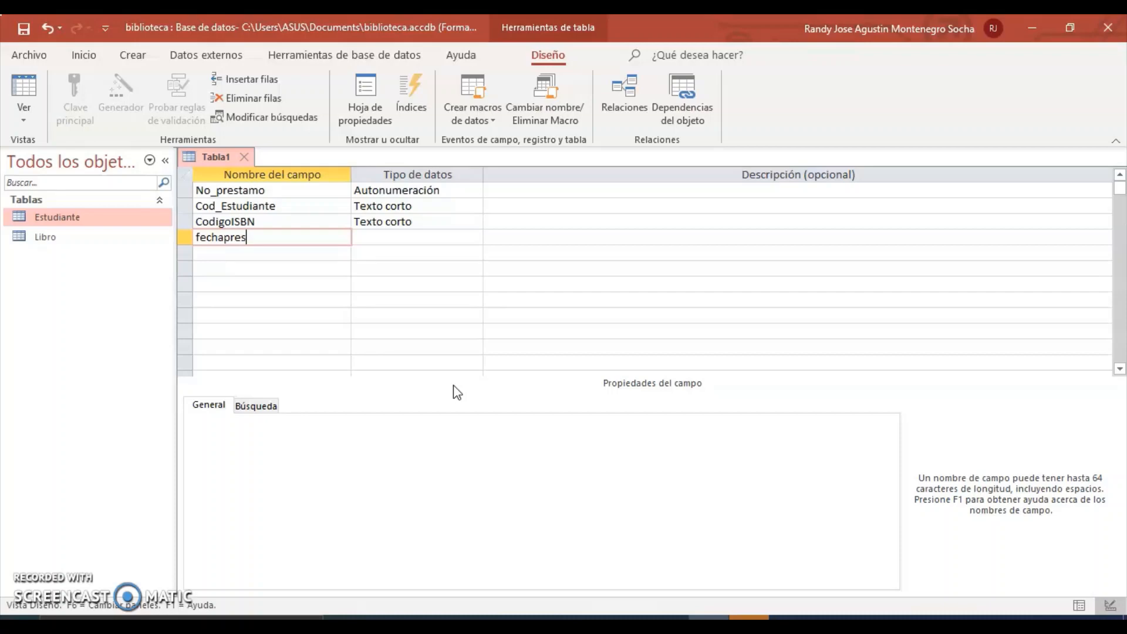
click(443, 246)
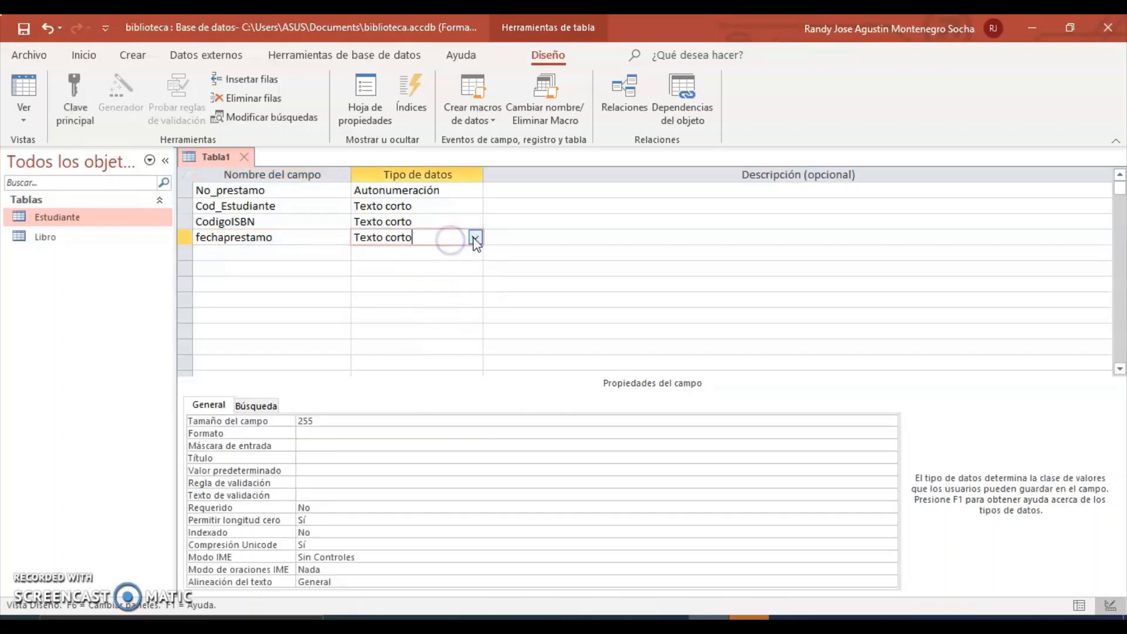
click(473, 237)
click(440, 314)
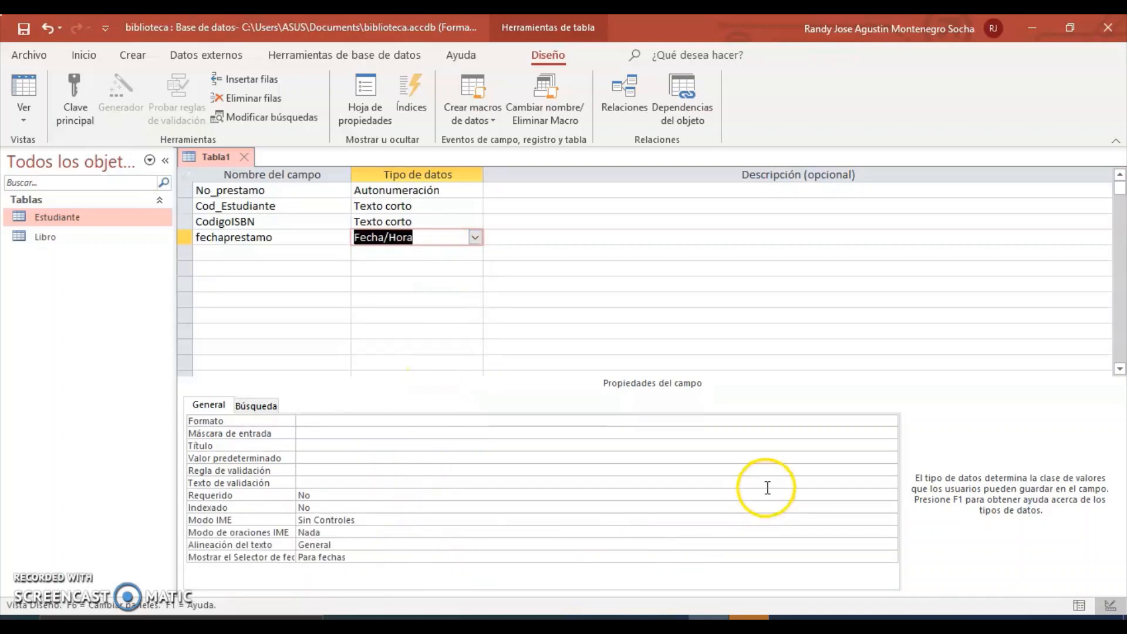
click(403, 558)
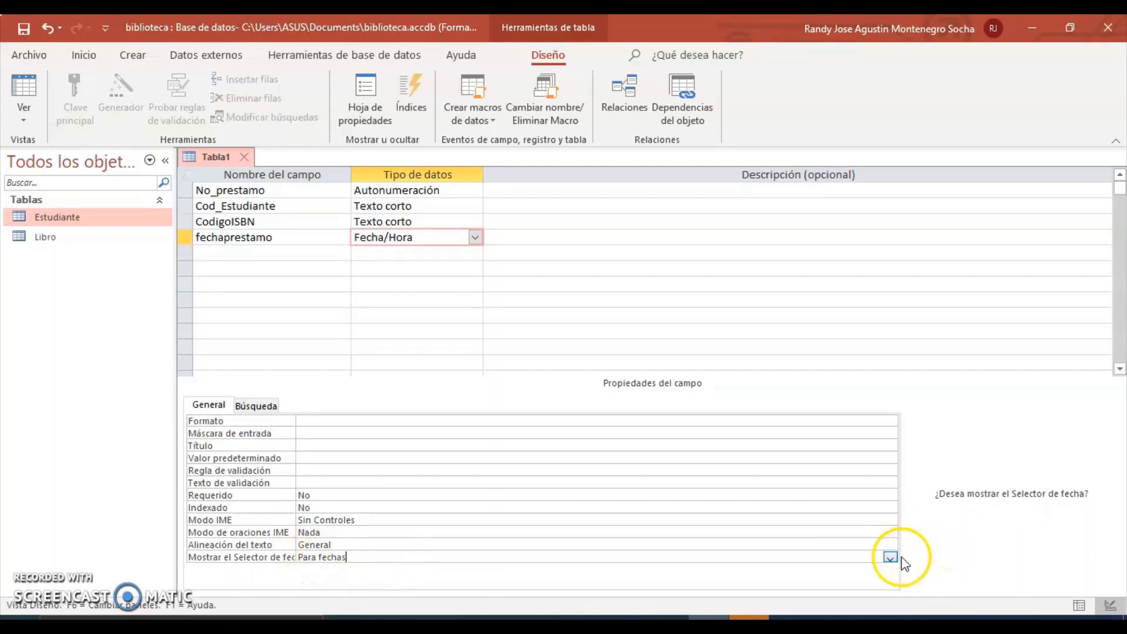
click(892, 557)
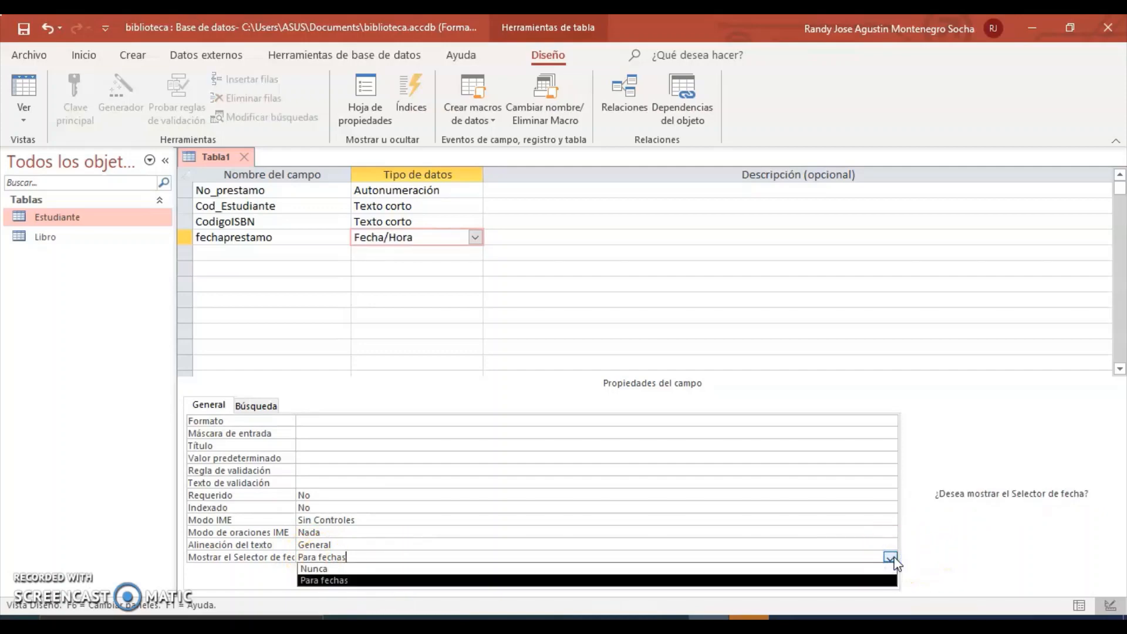
click(891, 557)
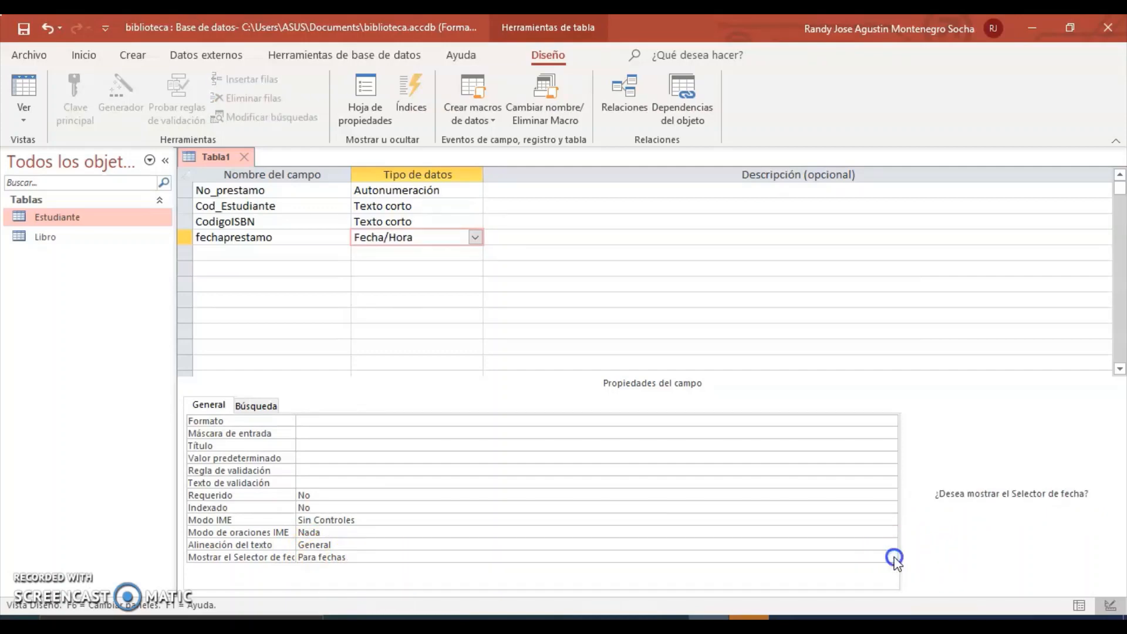
click(287, 559)
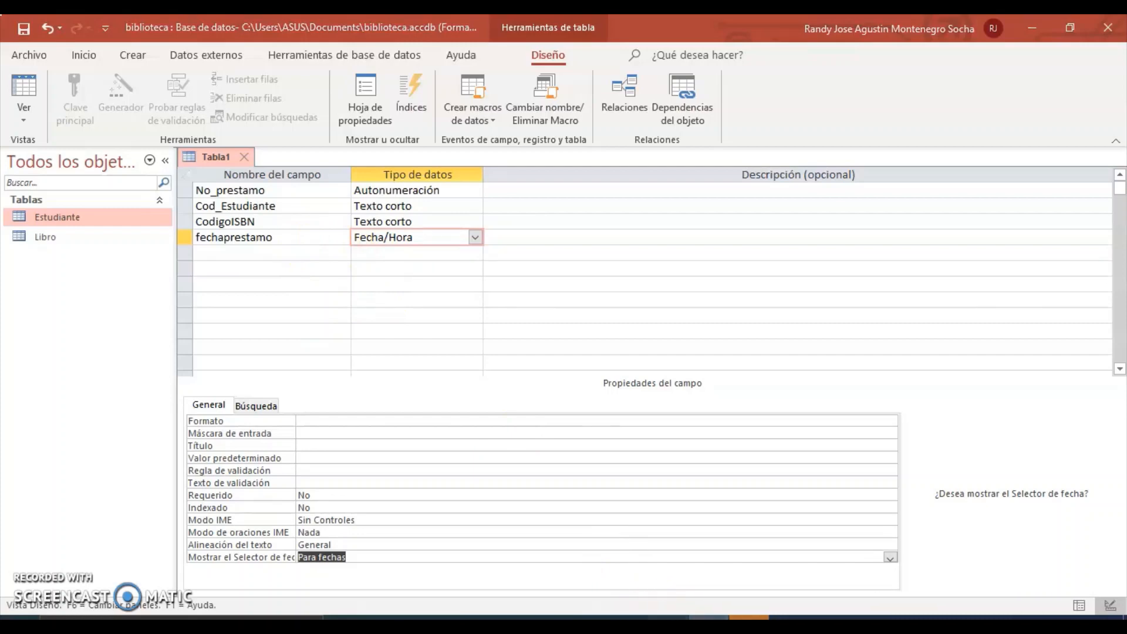
click(668, 618)
click(709, 618)
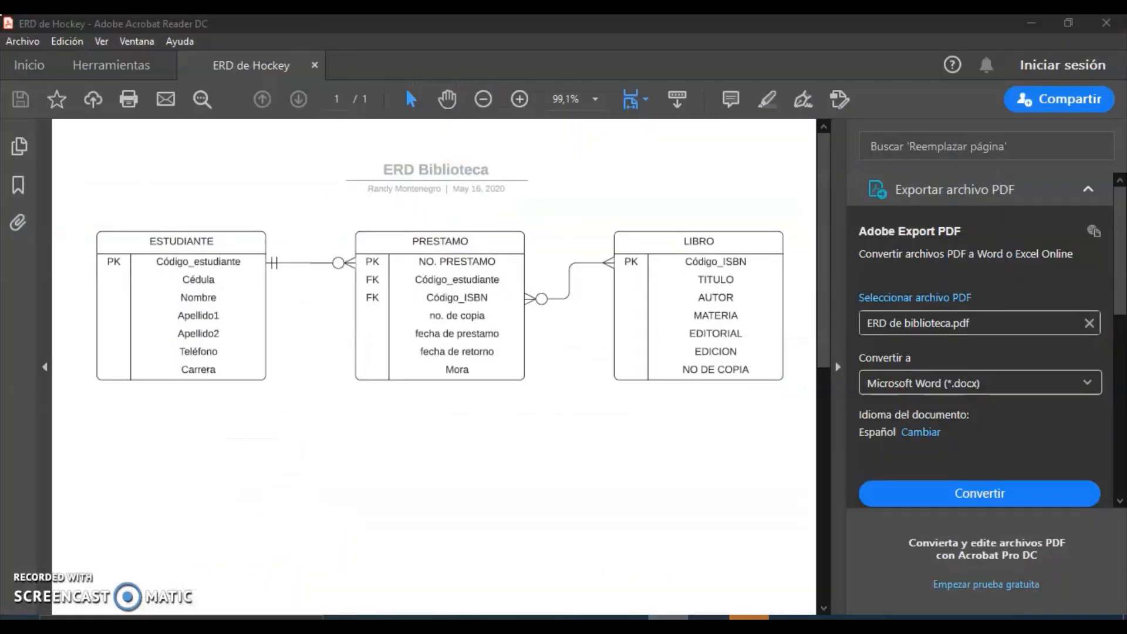
Add a 'fecha retorno' field of type Fecha/Hora.
click(244, 253)
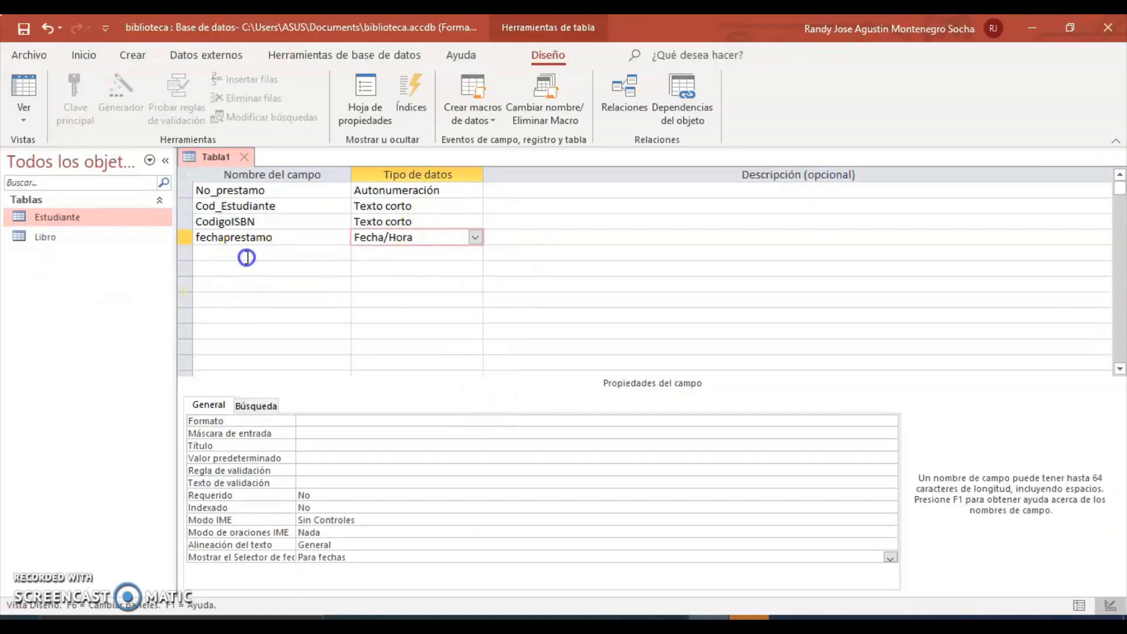
text(fecha )
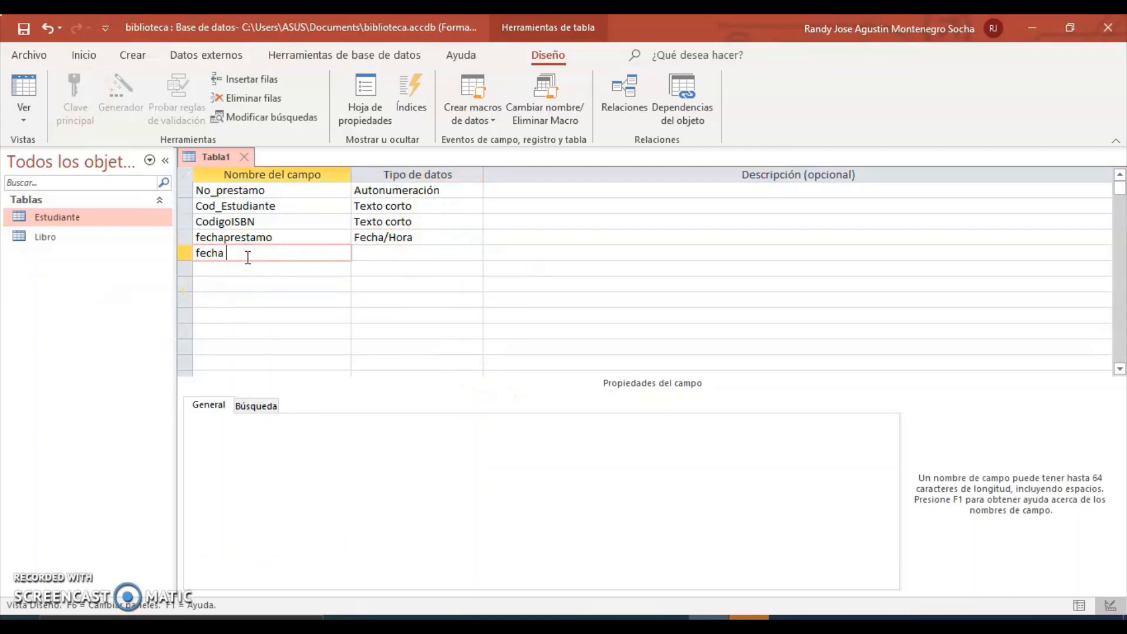
text(retorno)
click(382, 257)
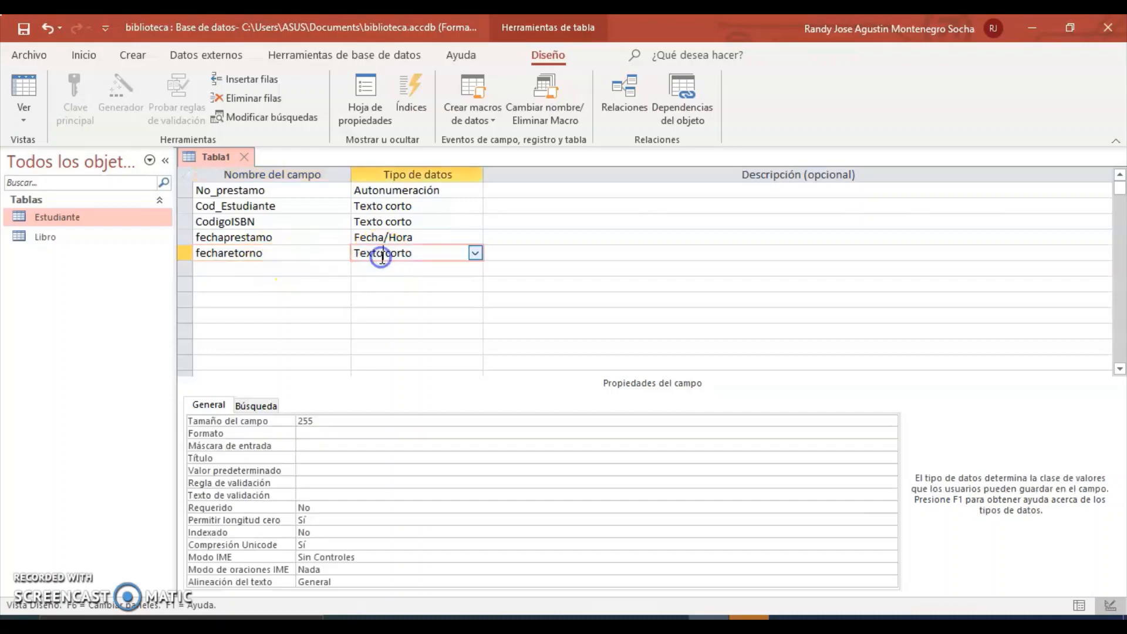
click(475, 252)
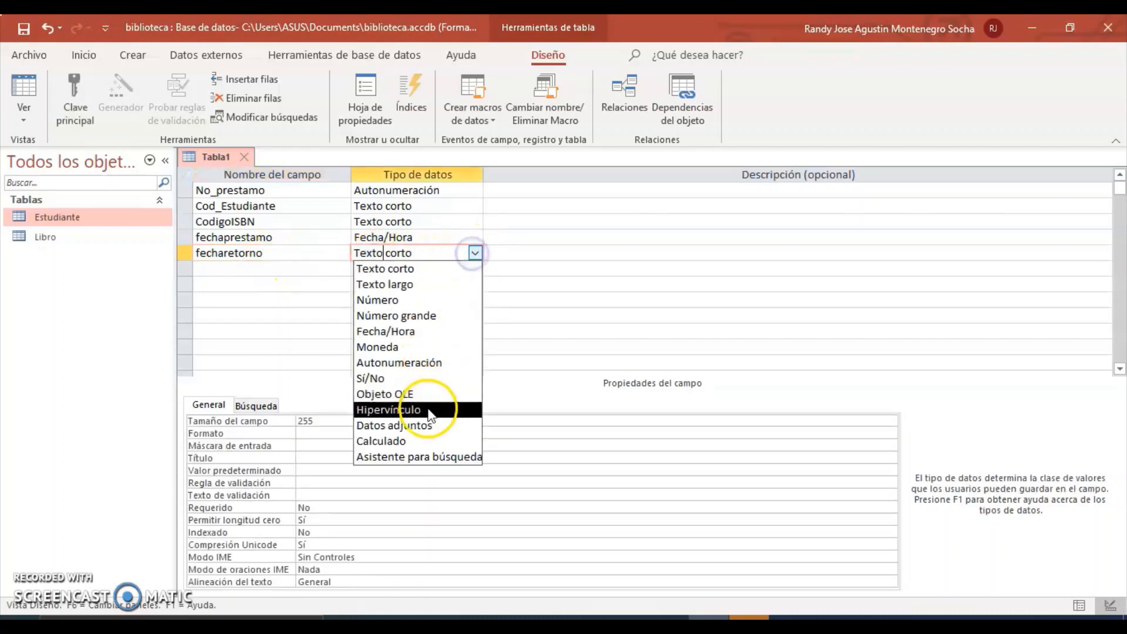
click(405, 332)
Add a Mora field of type Moneda.
click(245, 267)
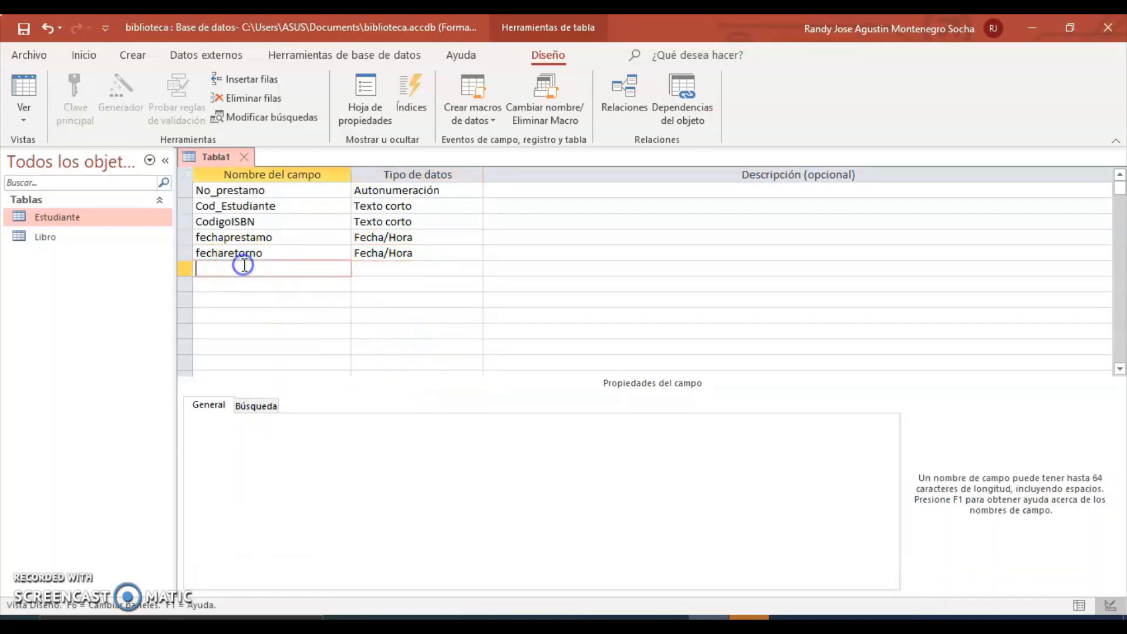
text(Mora)
click(423, 270)
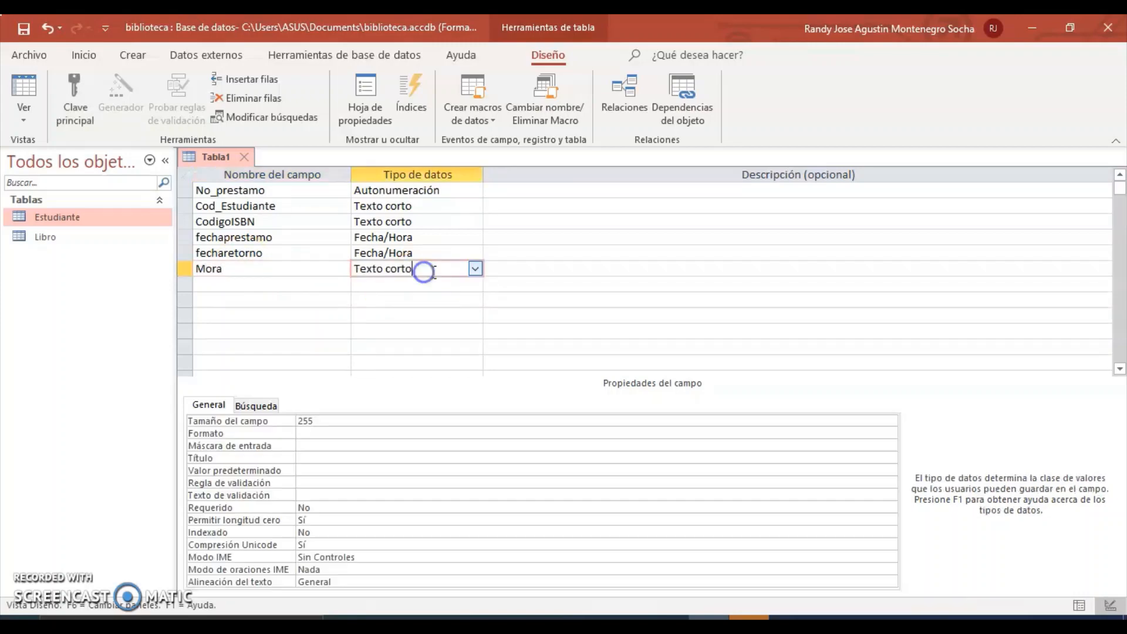
click(476, 269)
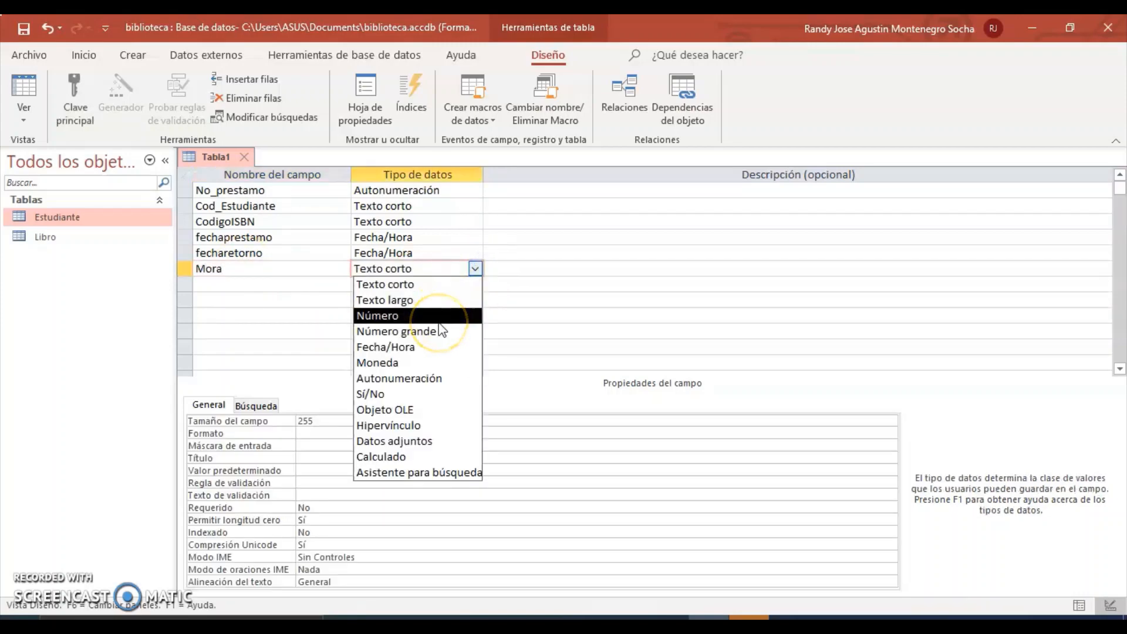
click(420, 363)
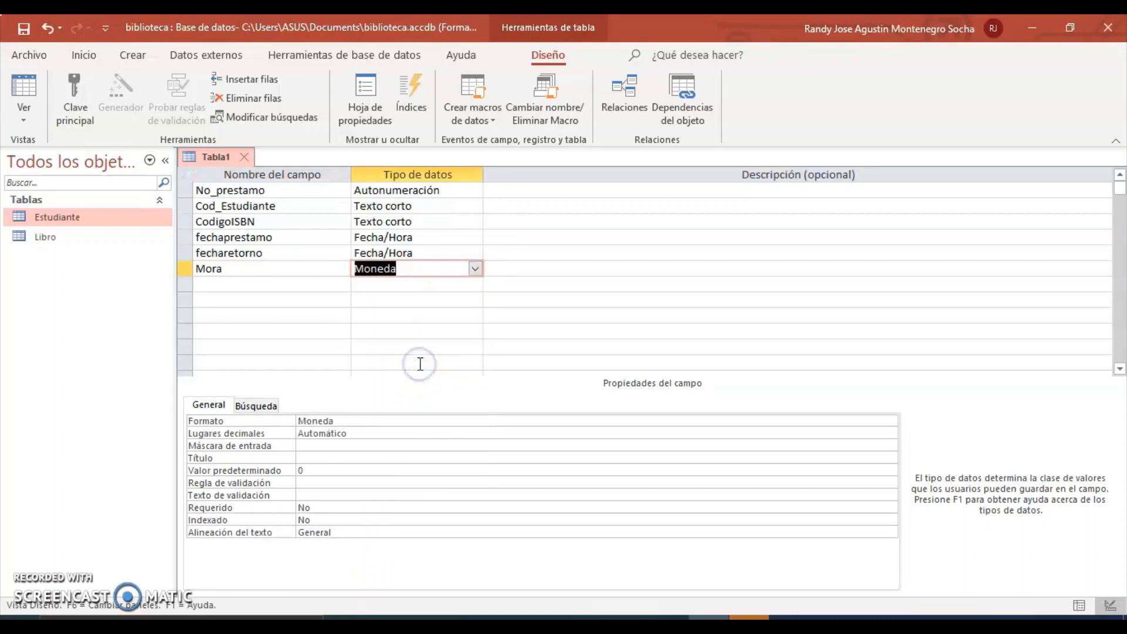
Add an Observaciones field of type Texto largo, then view the ERD again.
click(240, 284)
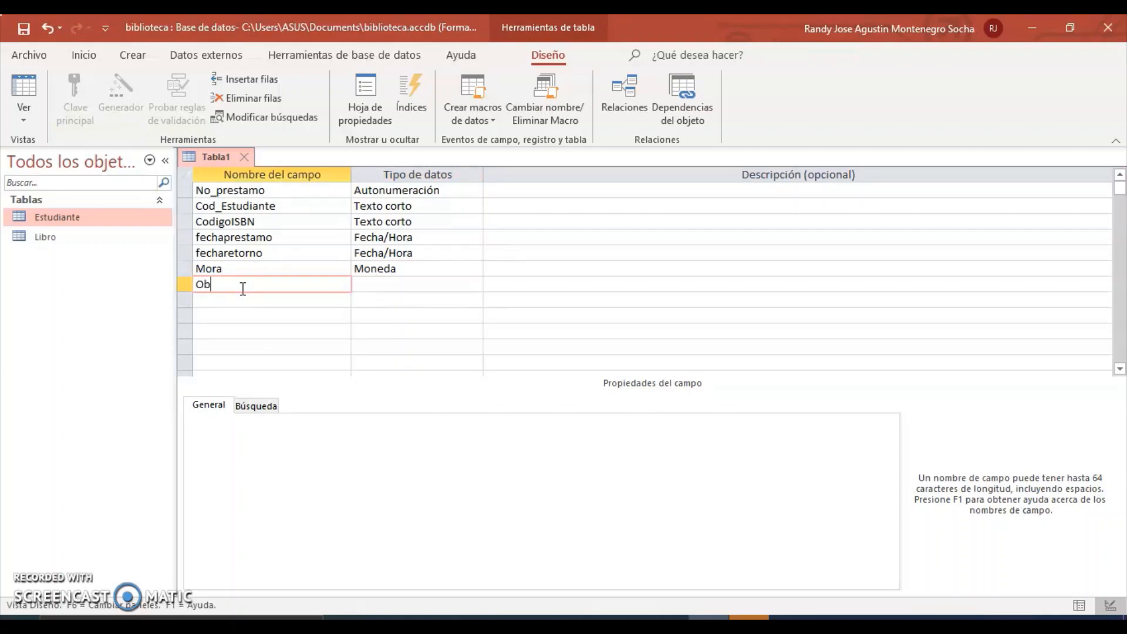
text(Observaciones)
click(389, 284)
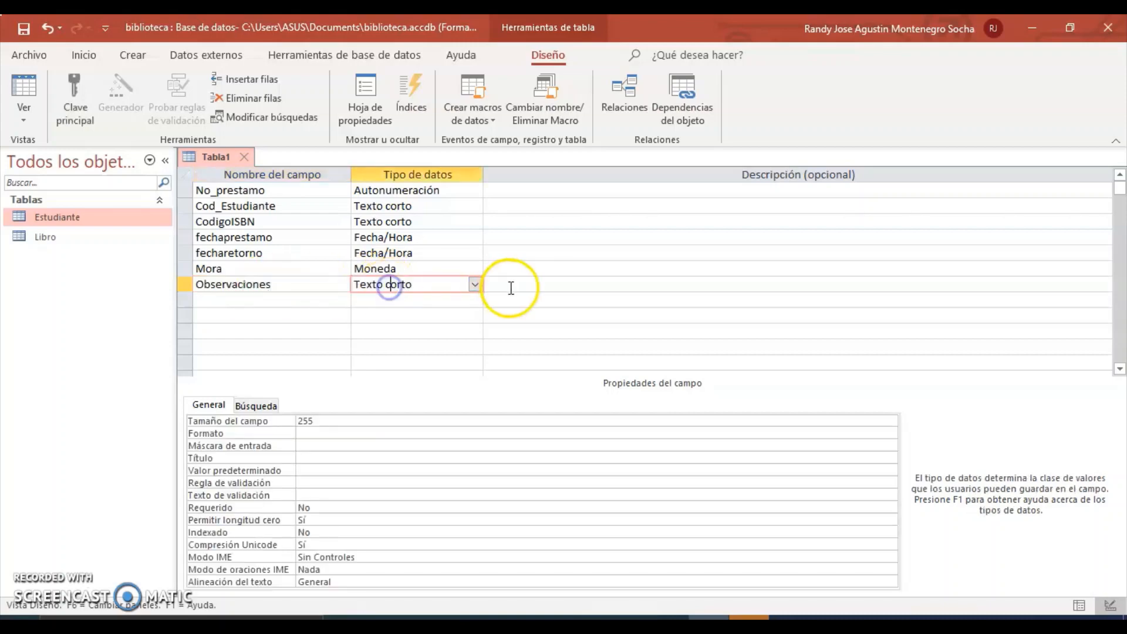
click(474, 284)
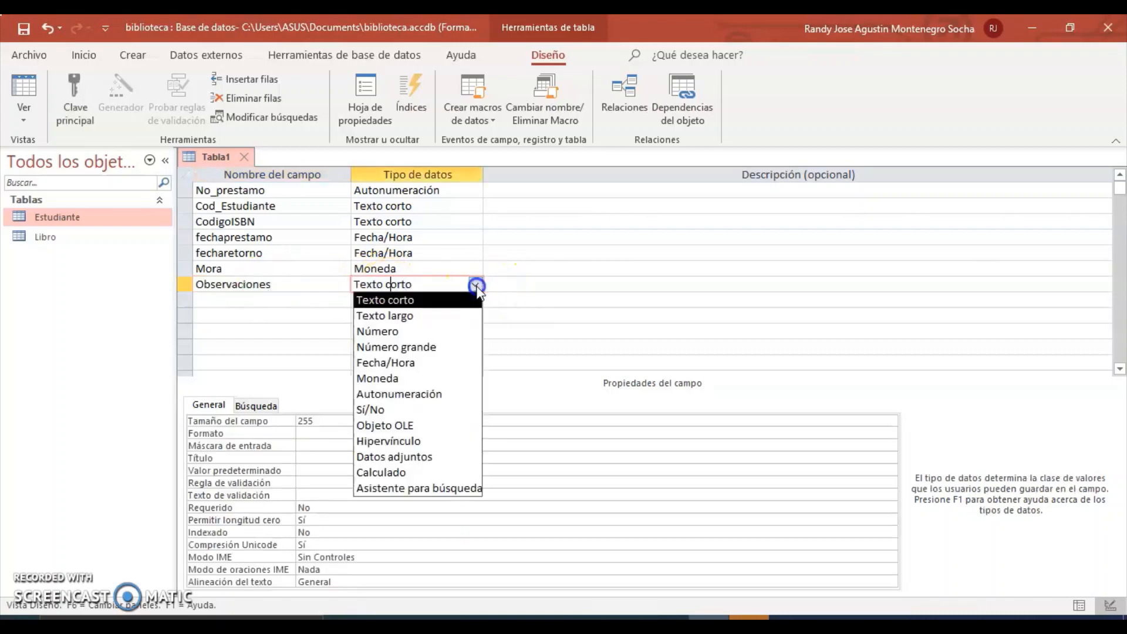
click(438, 320)
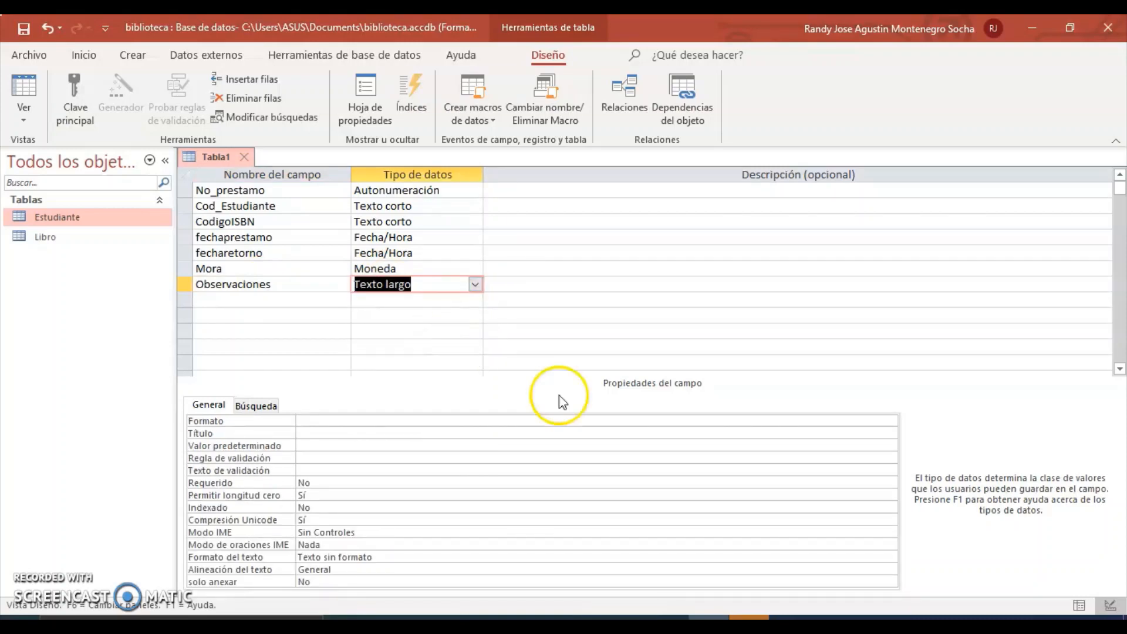
key(alt+Tab)
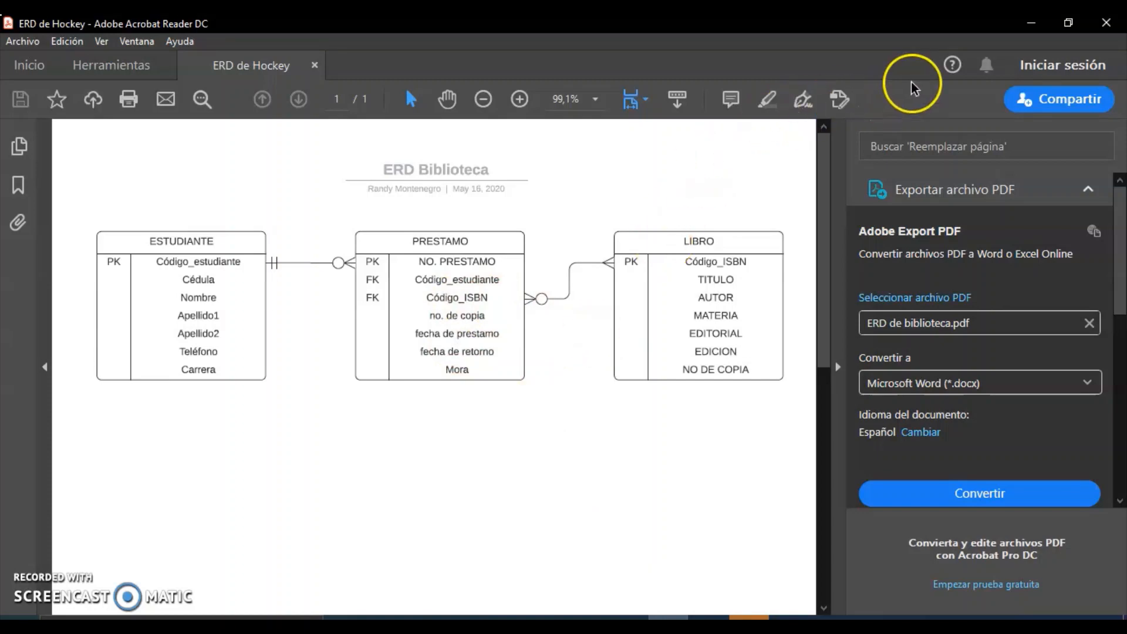
Set No_prestamo as primary key, save the table as Prestamo and close it.
click(1039, 23)
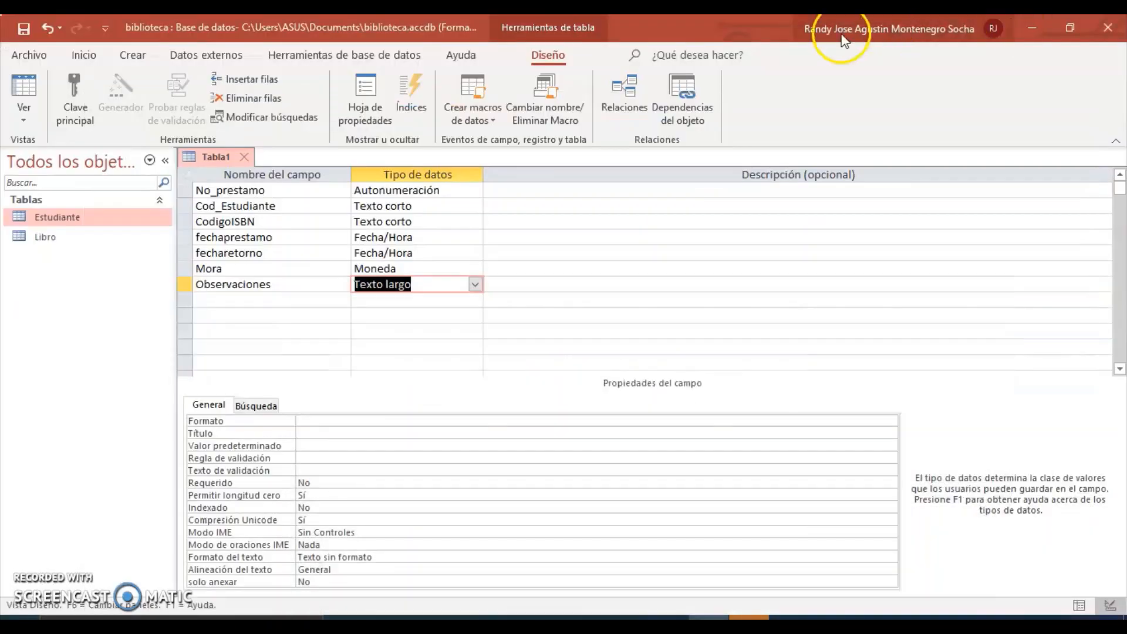
click(373, 312)
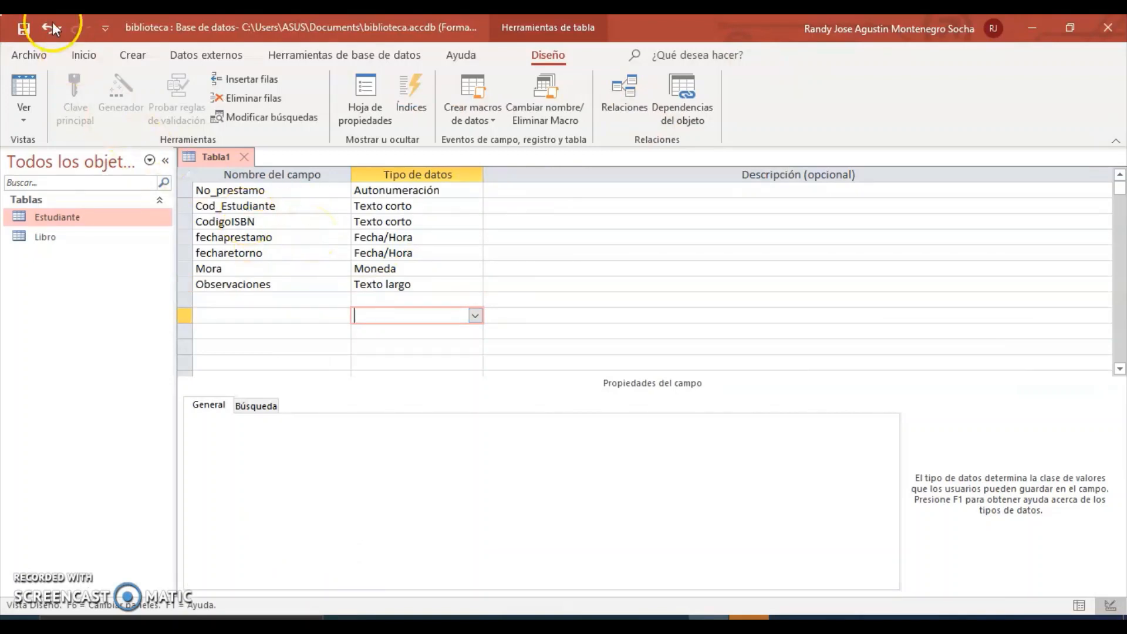
click(276, 186)
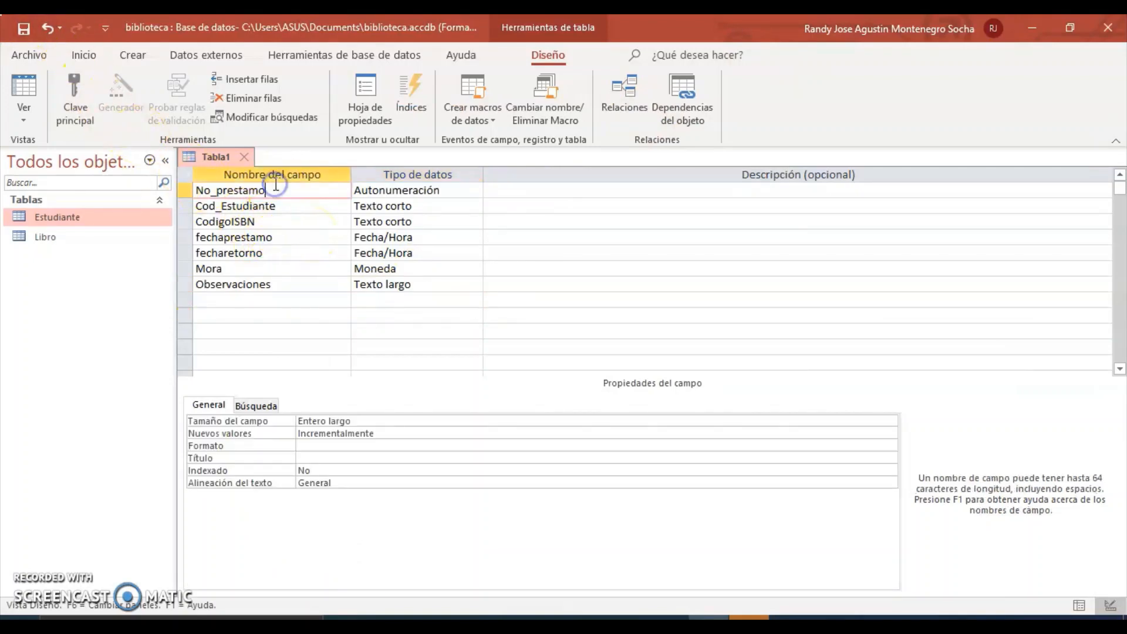
click(82, 101)
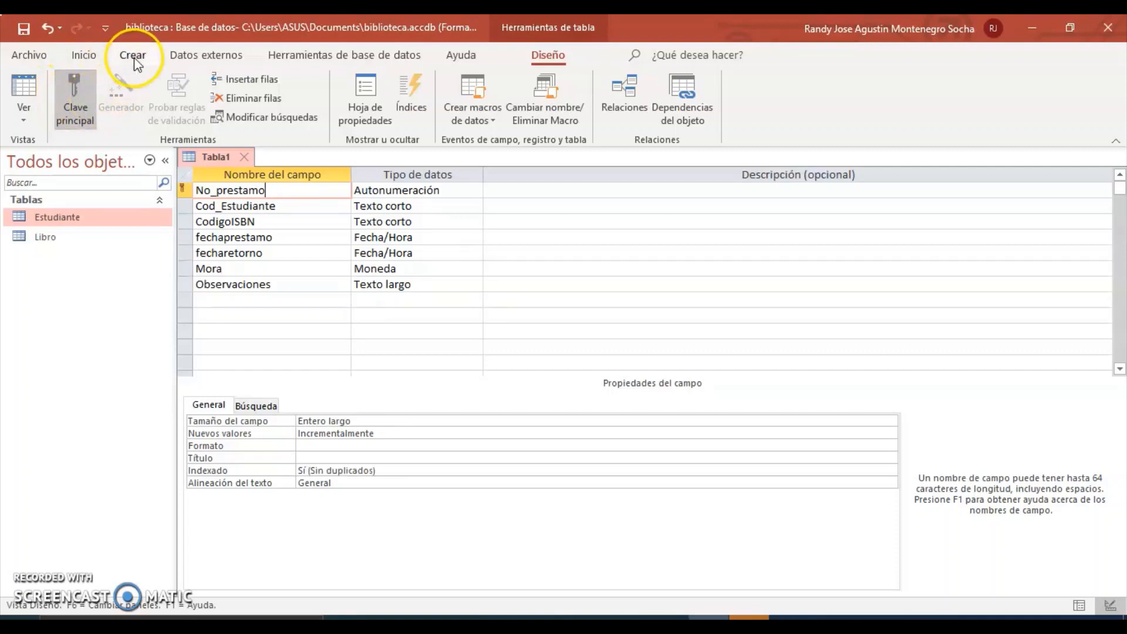
click(23, 28)
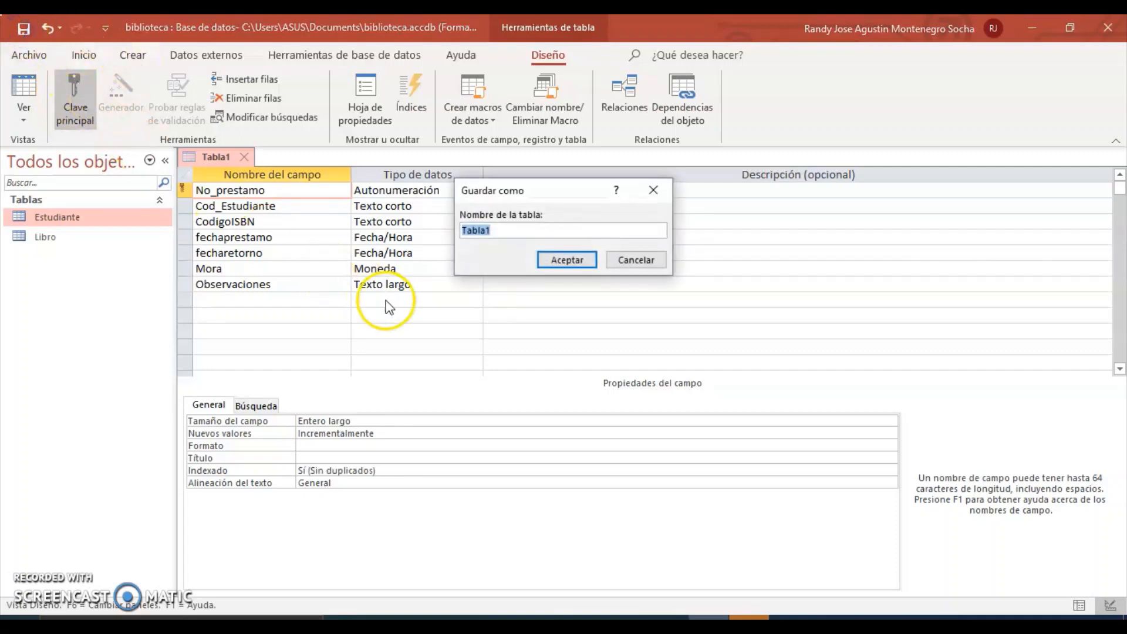
text(Prest)
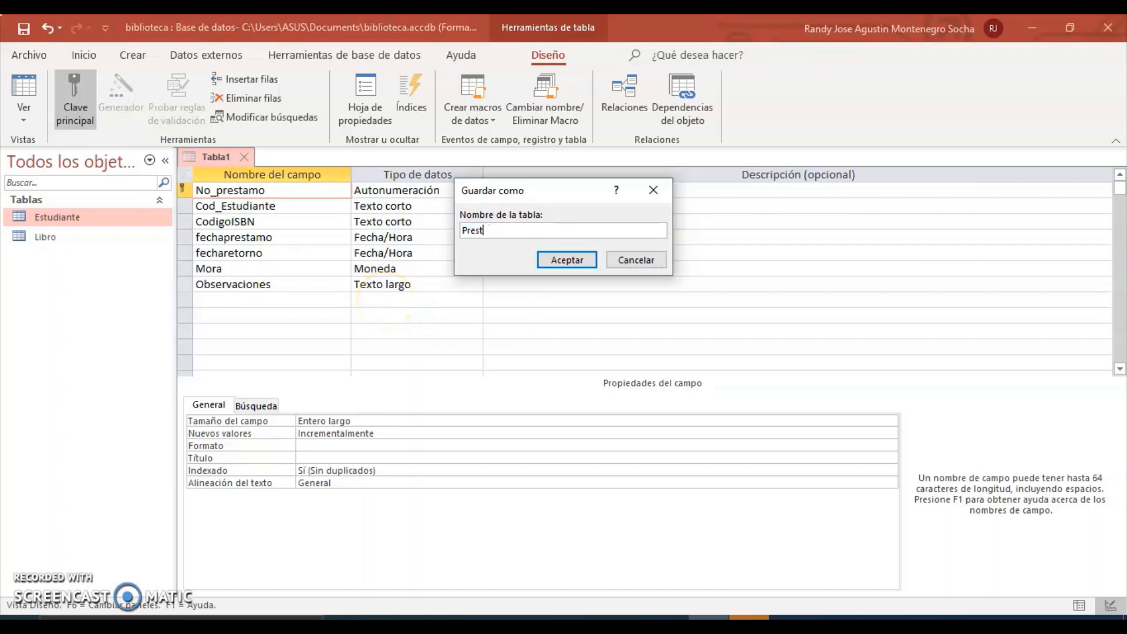
text(amo)
click(564, 260)
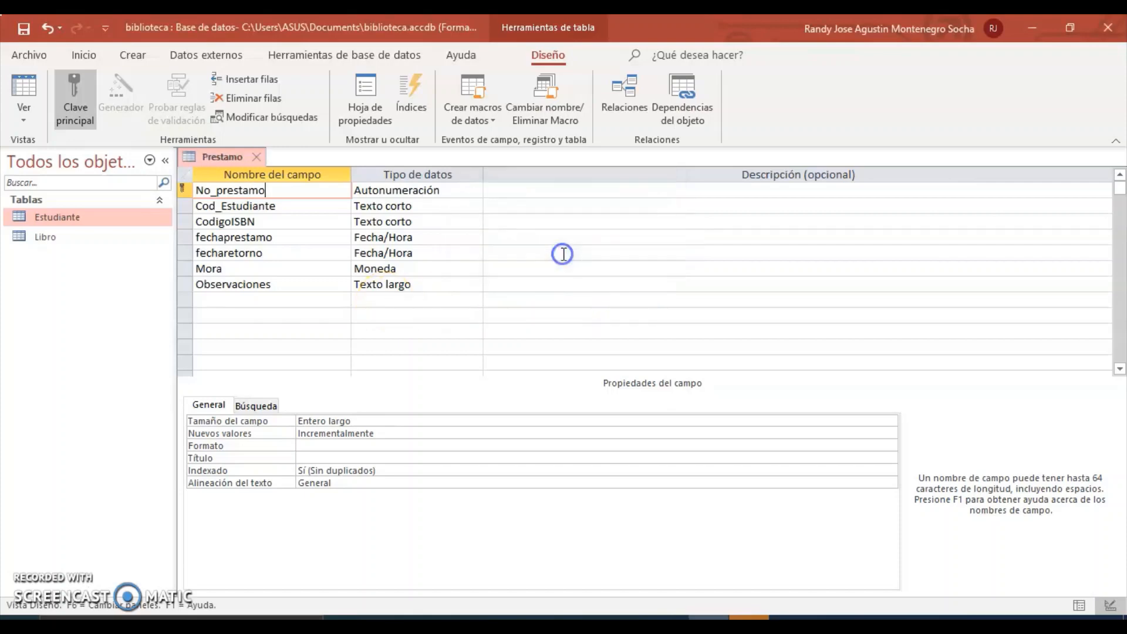
click(257, 157)
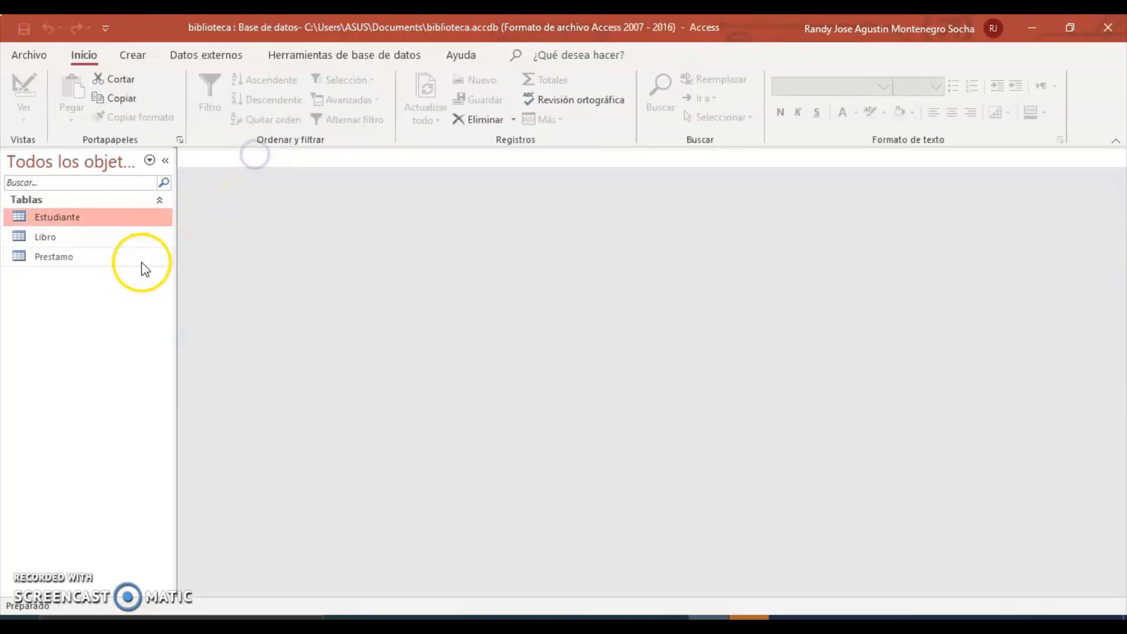
Open the Relationships window and add the Estudiante, Libro and Prestamo tables.
click(330, 53)
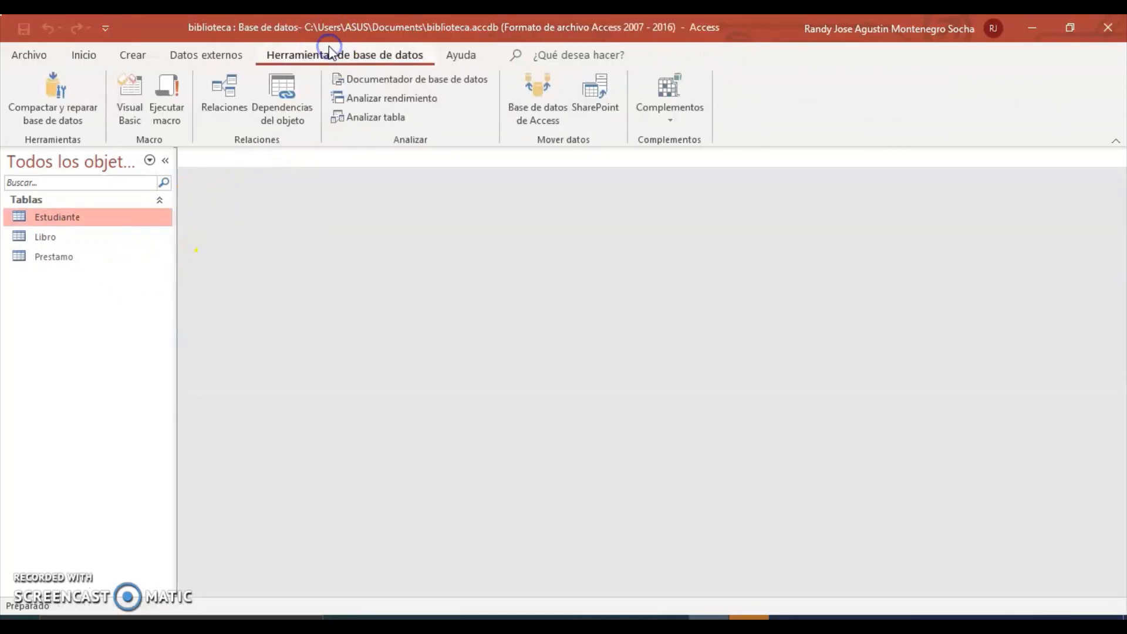
click(224, 88)
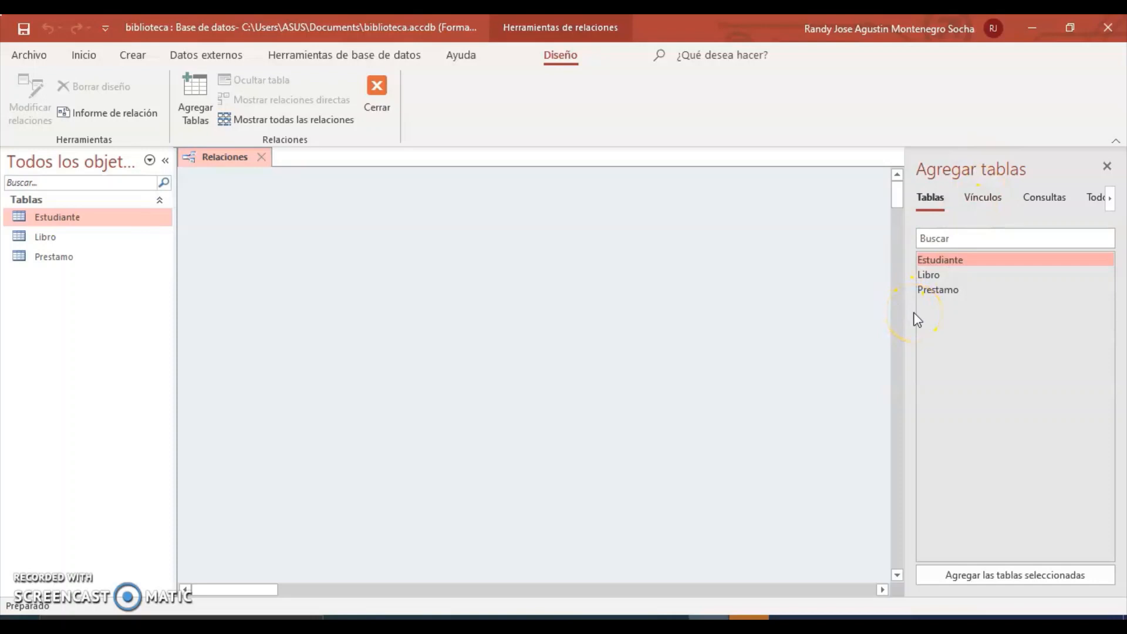
double_click(941, 262)
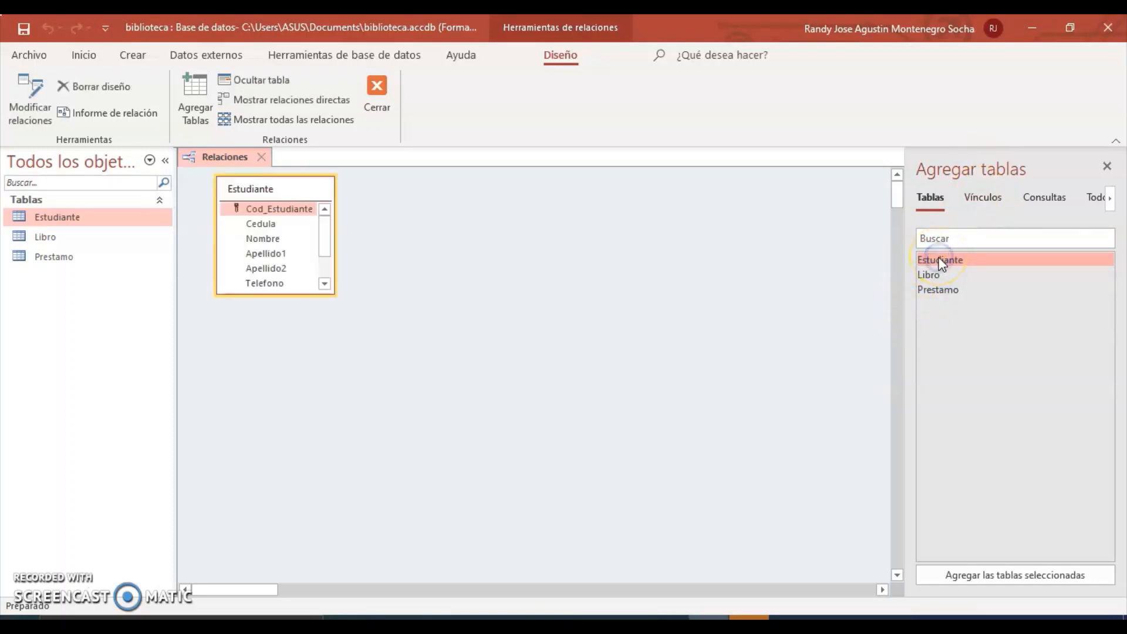
double_click(938, 276)
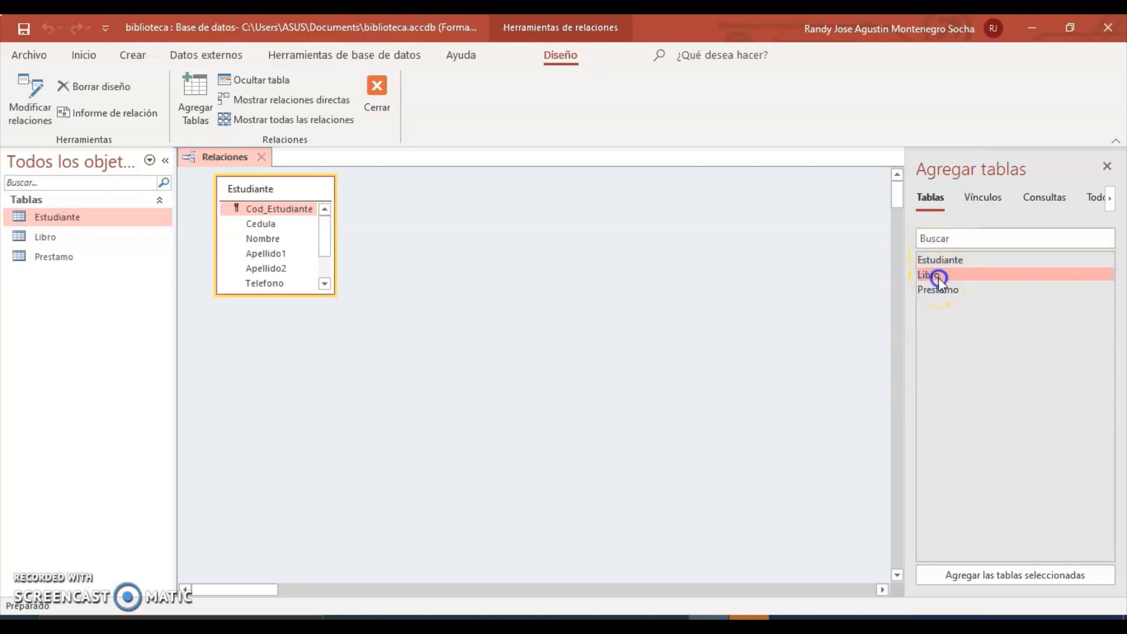
double_click(939, 289)
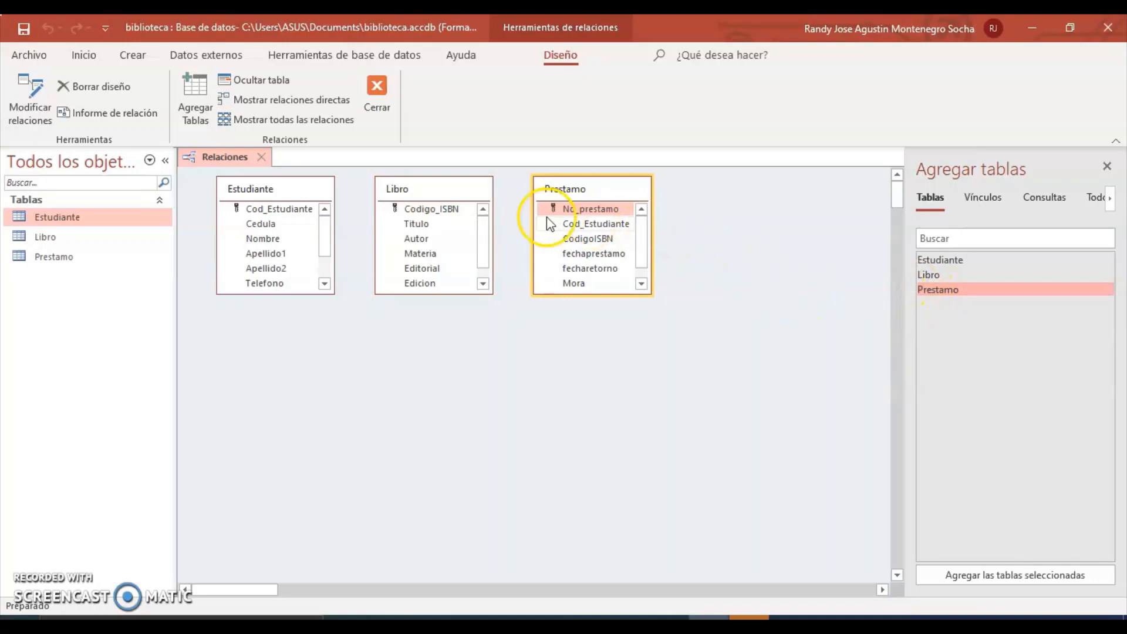
Arrange Estudiante, Prestamo and Libro side by side in one aligned row.
drag(571, 188, 695, 194)
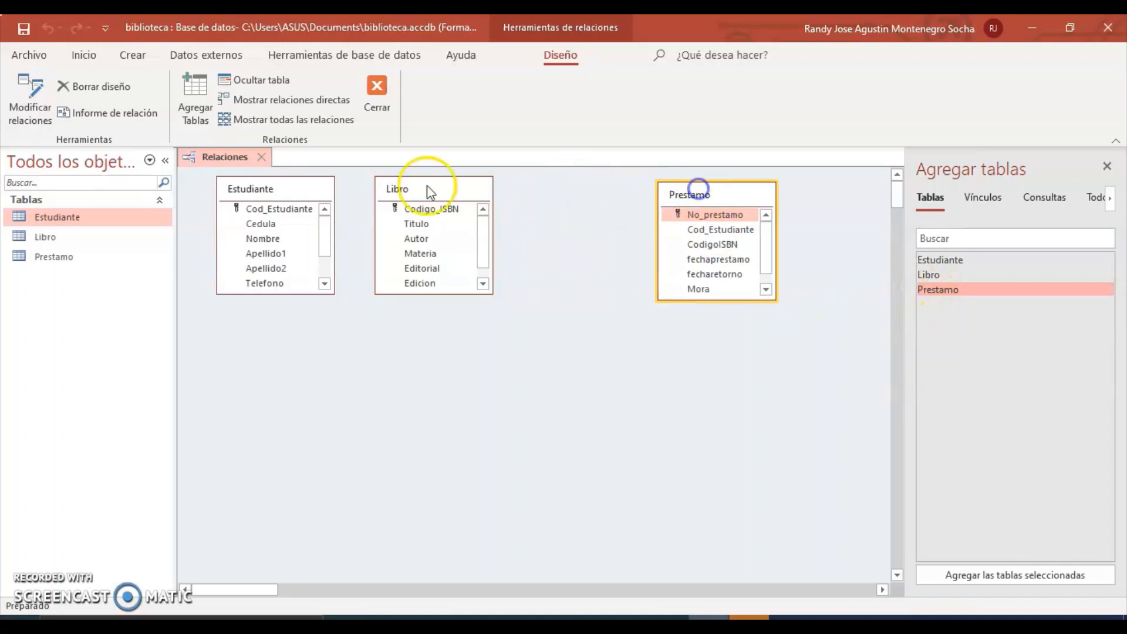
drag(402, 190, 655, 349)
drag(691, 193, 498, 209)
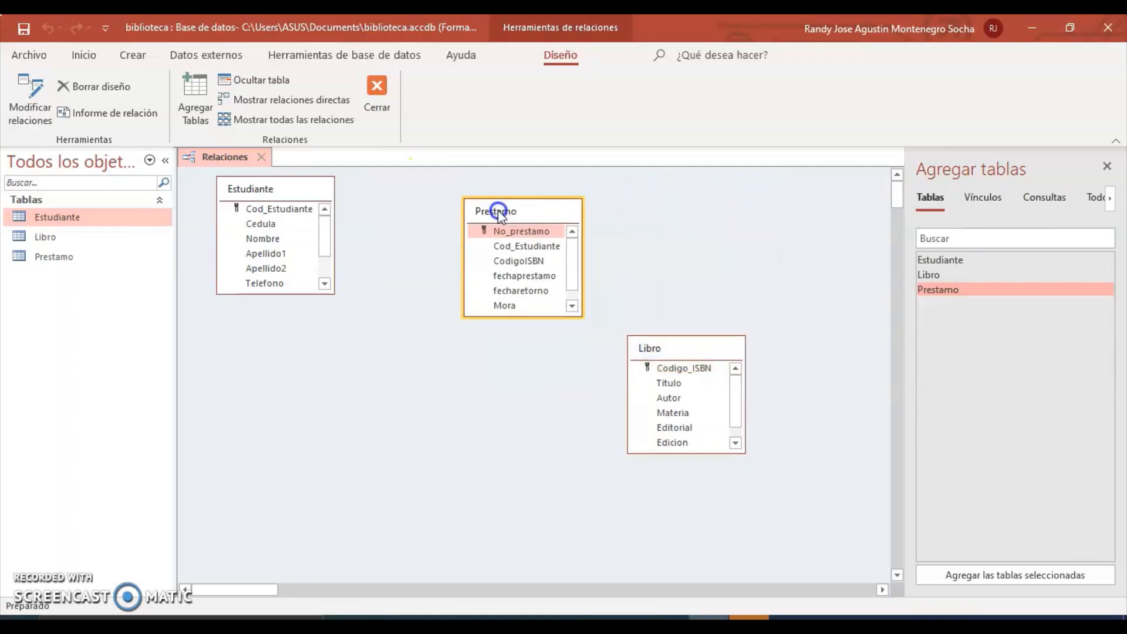
drag(667, 347, 741, 198)
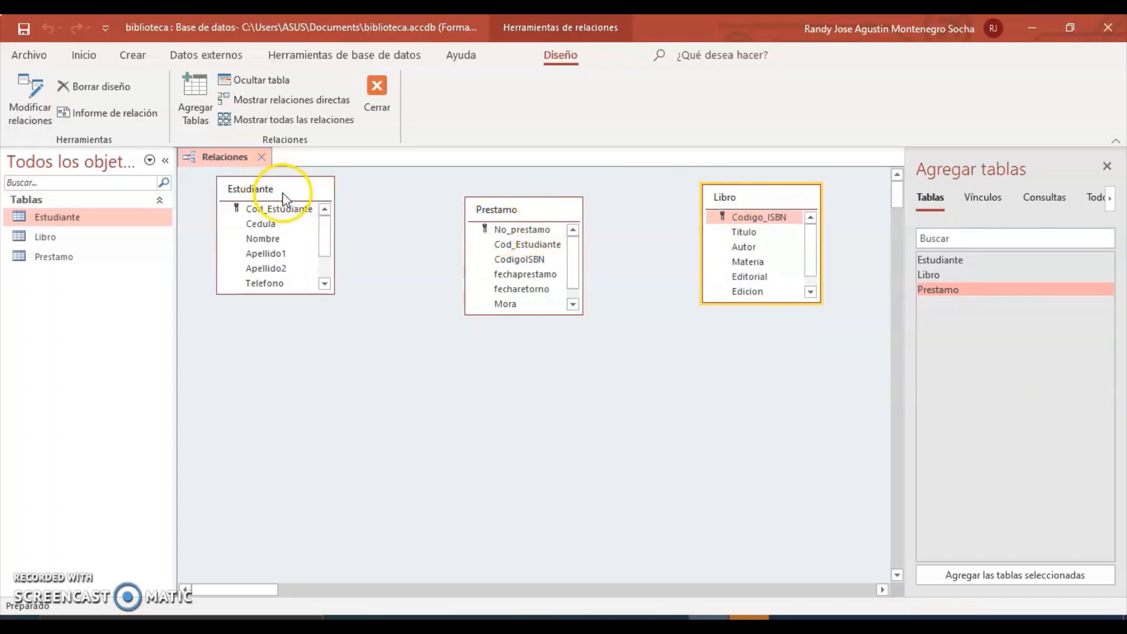
drag(286, 197, 296, 208)
drag(755, 200, 773, 216)
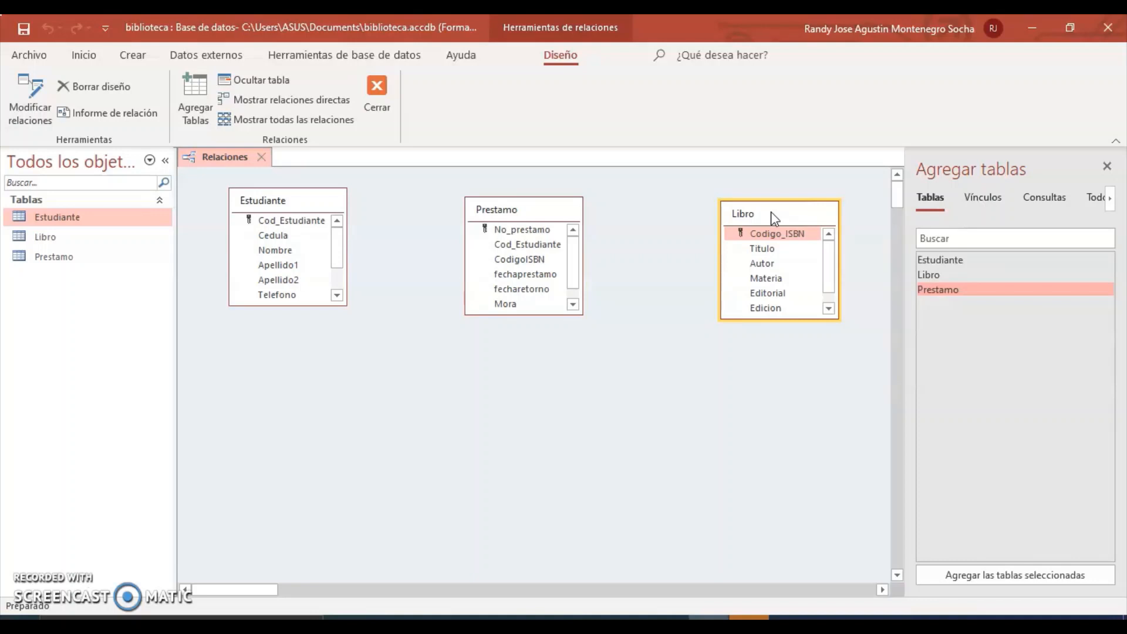
click(307, 220)
Create the Cod_Estudiante link to Prestamo with integrity, both cascades and the matching-rows join.
drag(306, 220, 498, 243)
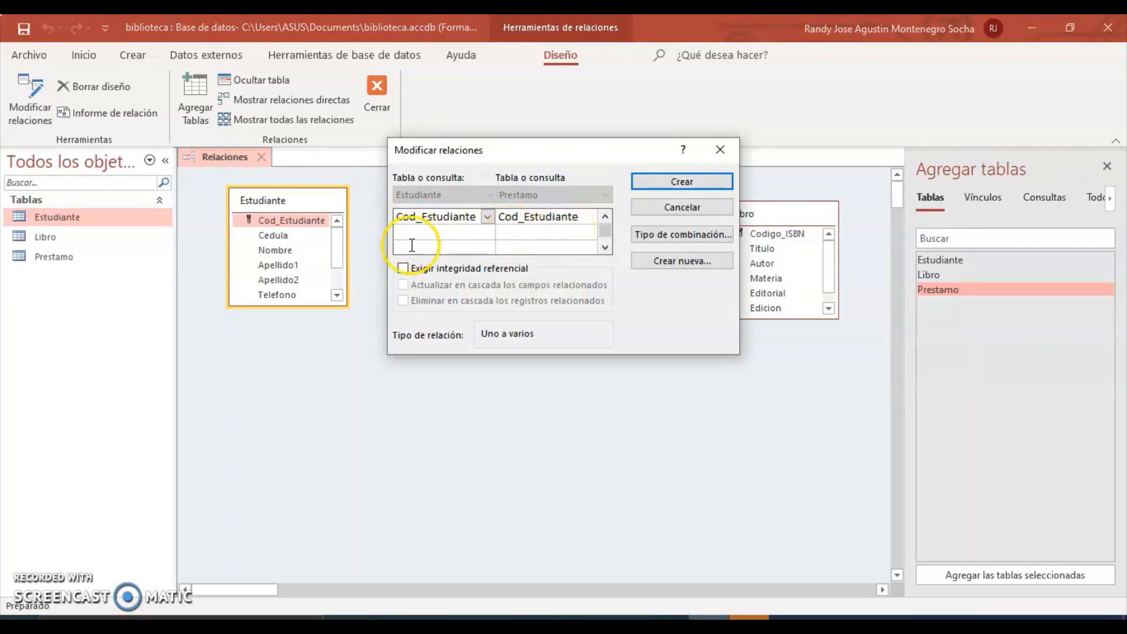
click(424, 273)
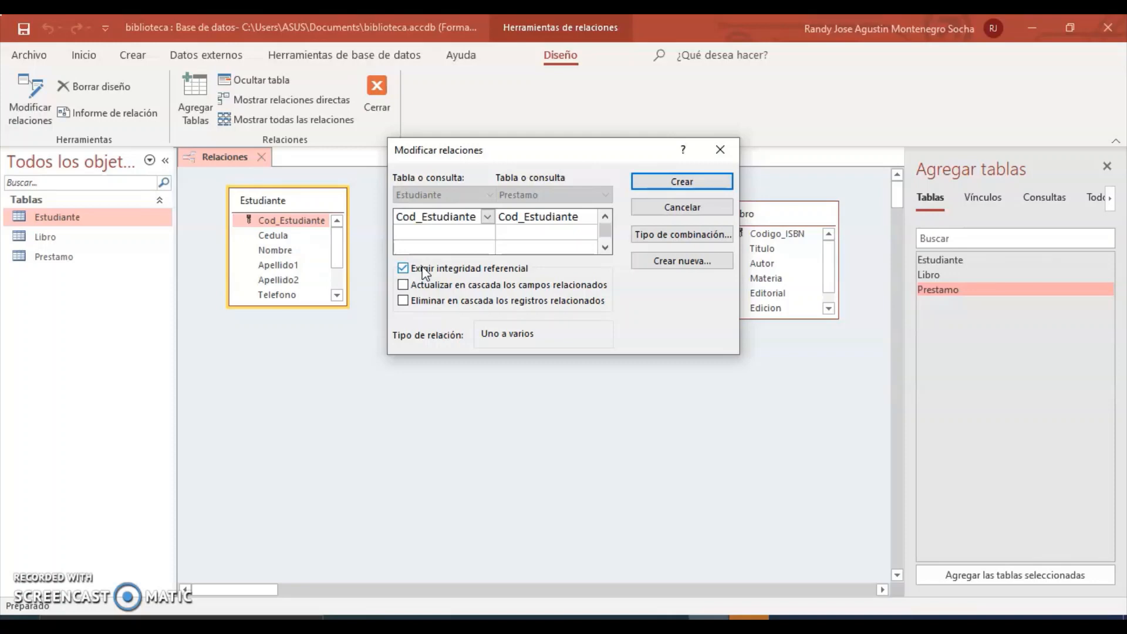
drag(501, 156, 494, 318)
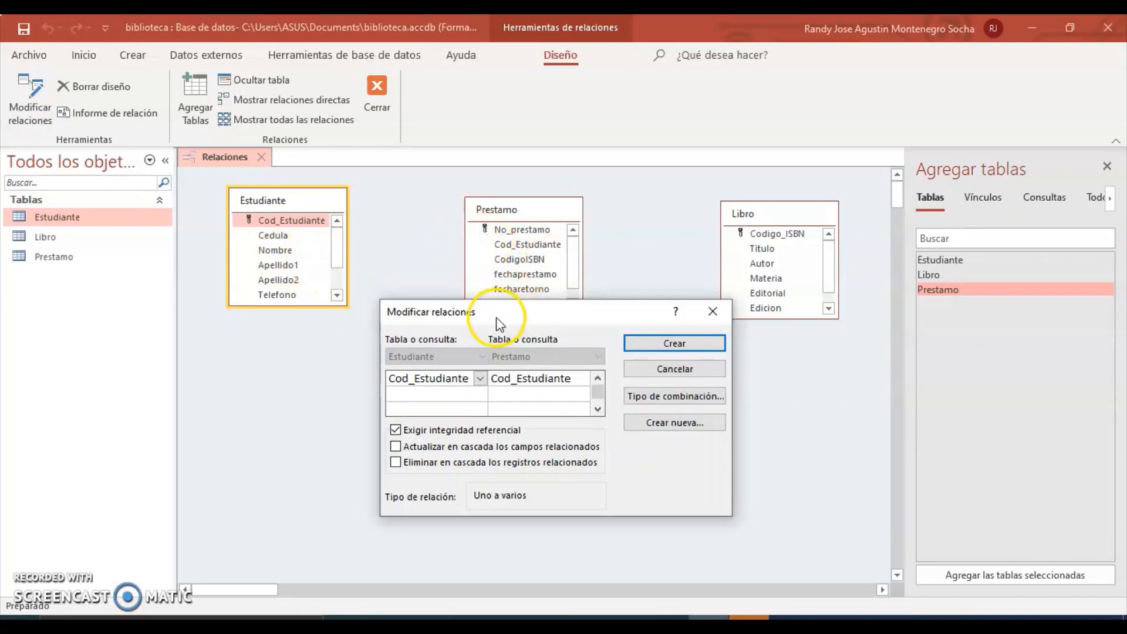
click(447, 445)
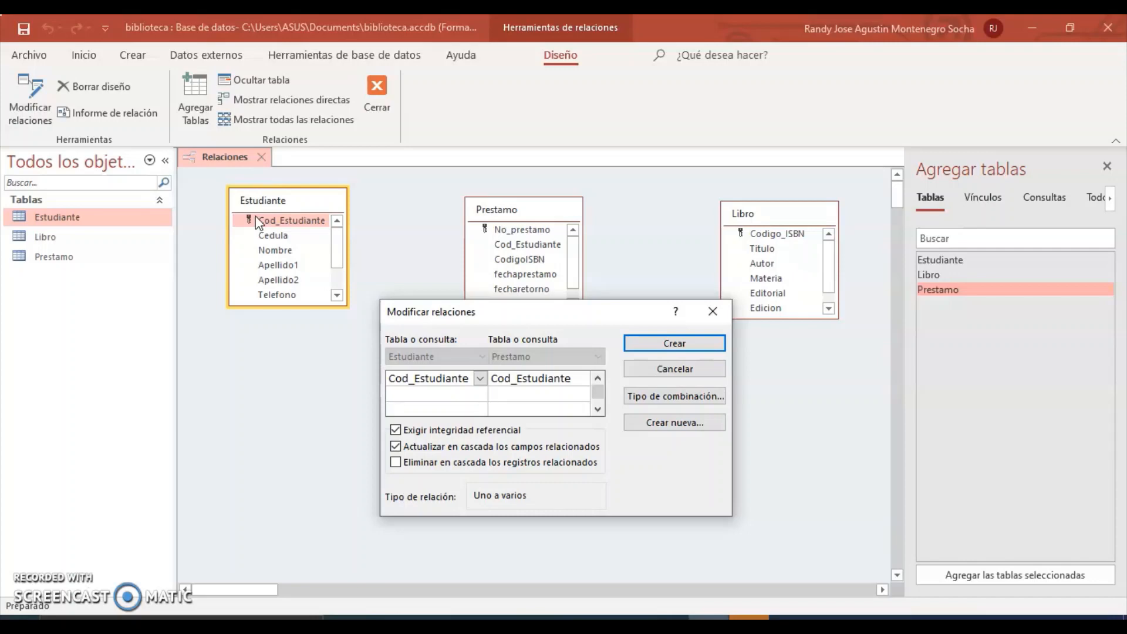
click(457, 465)
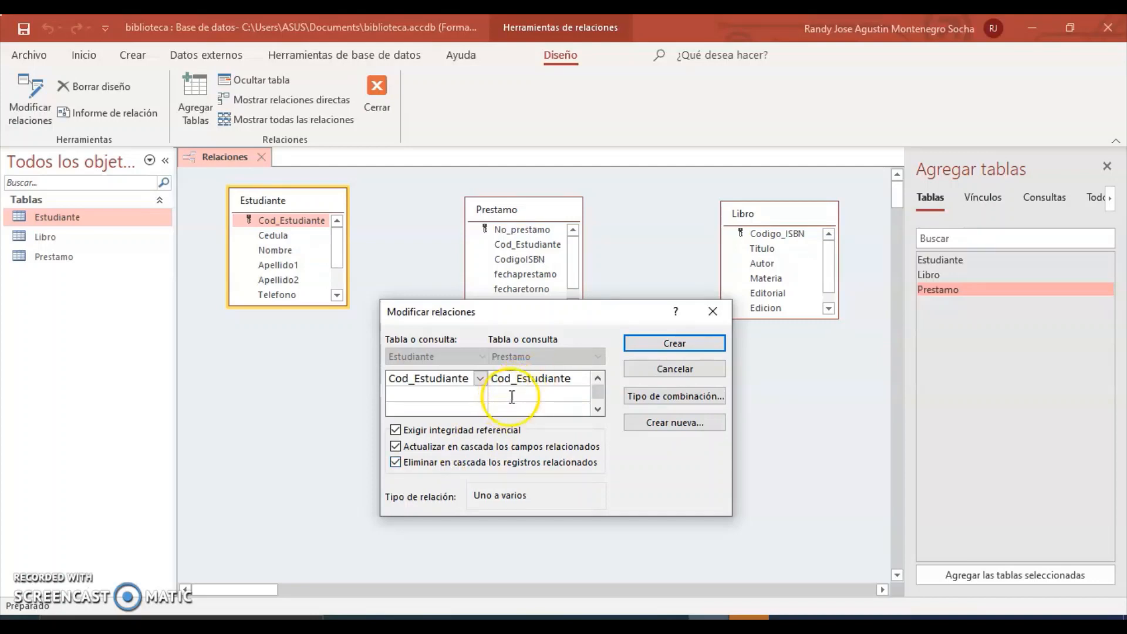
click(659, 402)
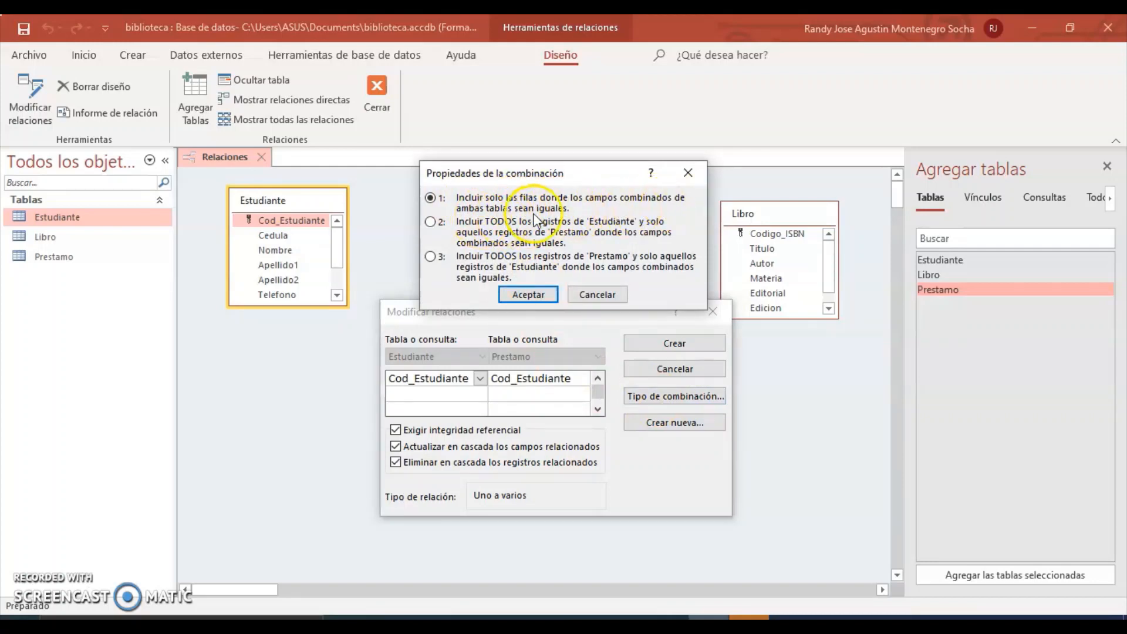
click(533, 294)
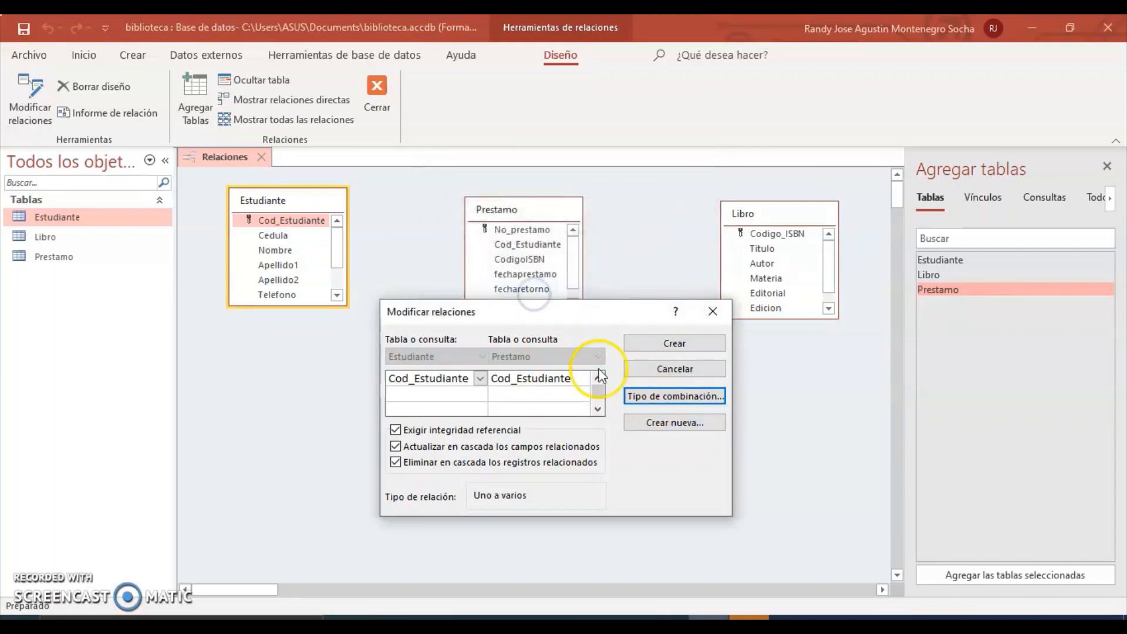
click(652, 346)
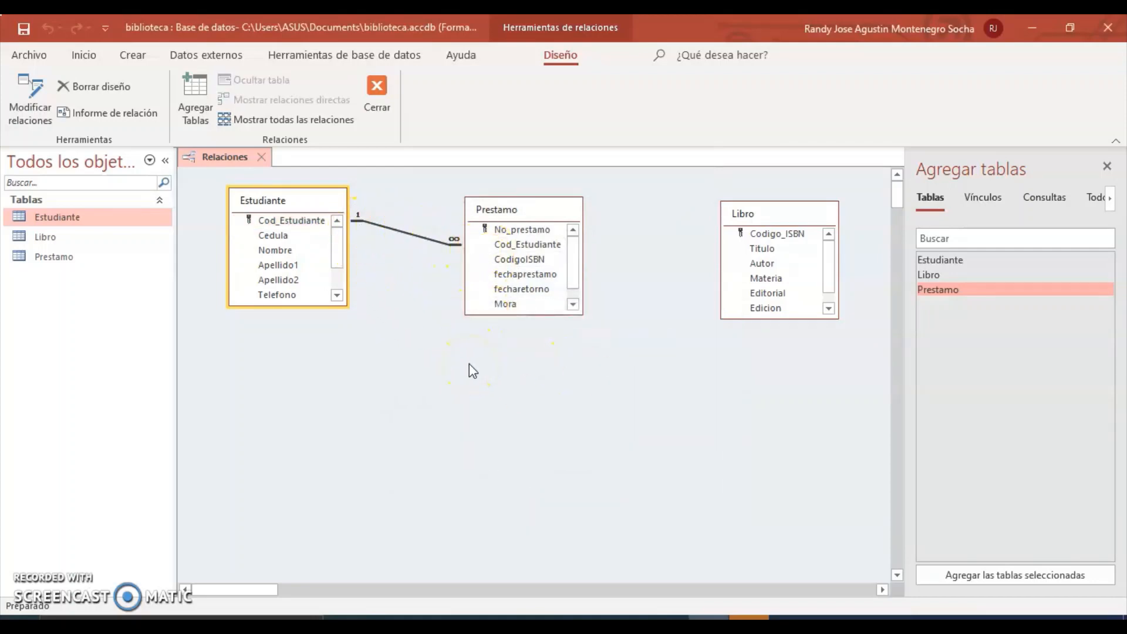
click(485, 360)
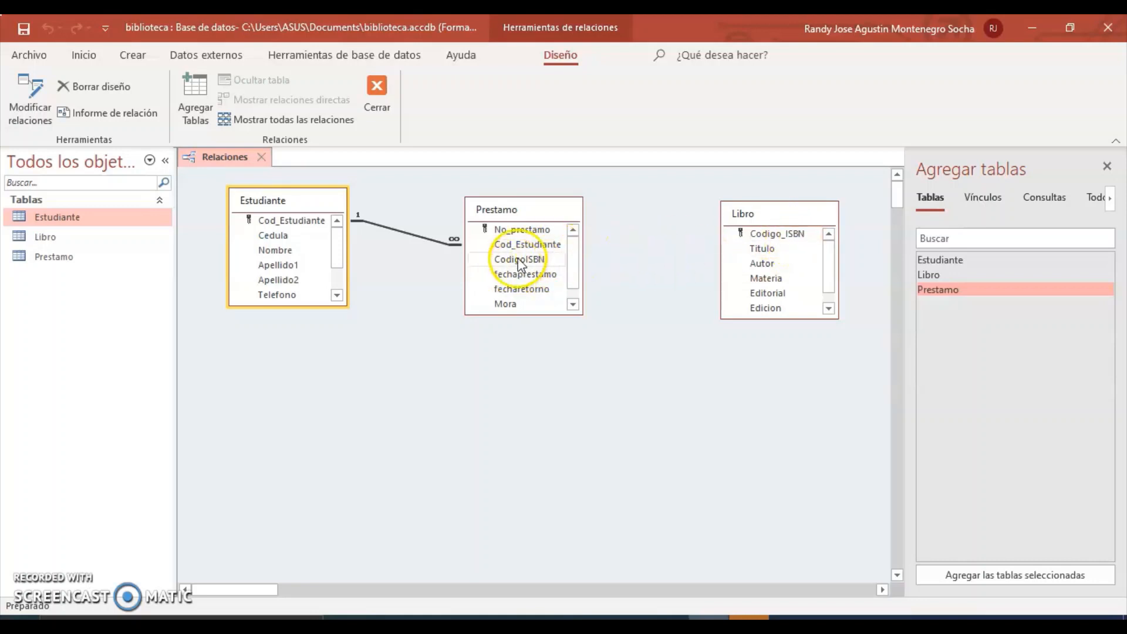
Join Prestamo's CodigoISBN to Libro's Codigo_ISBN with referential integrity and cascading updates and deletes.
drag(524, 262, 748, 240)
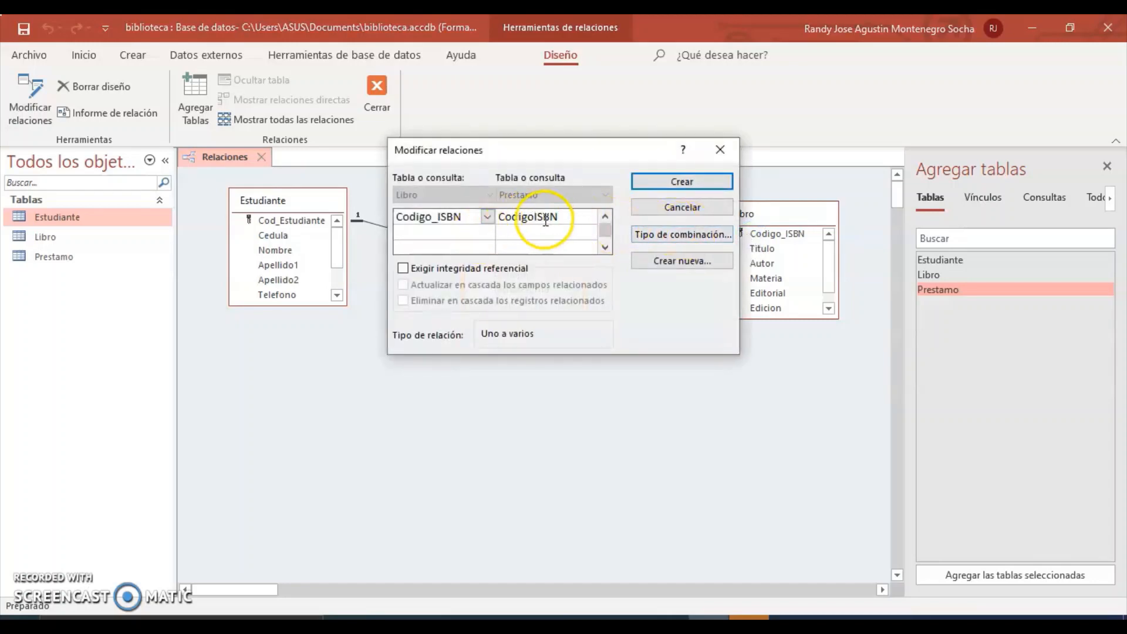
click(468, 269)
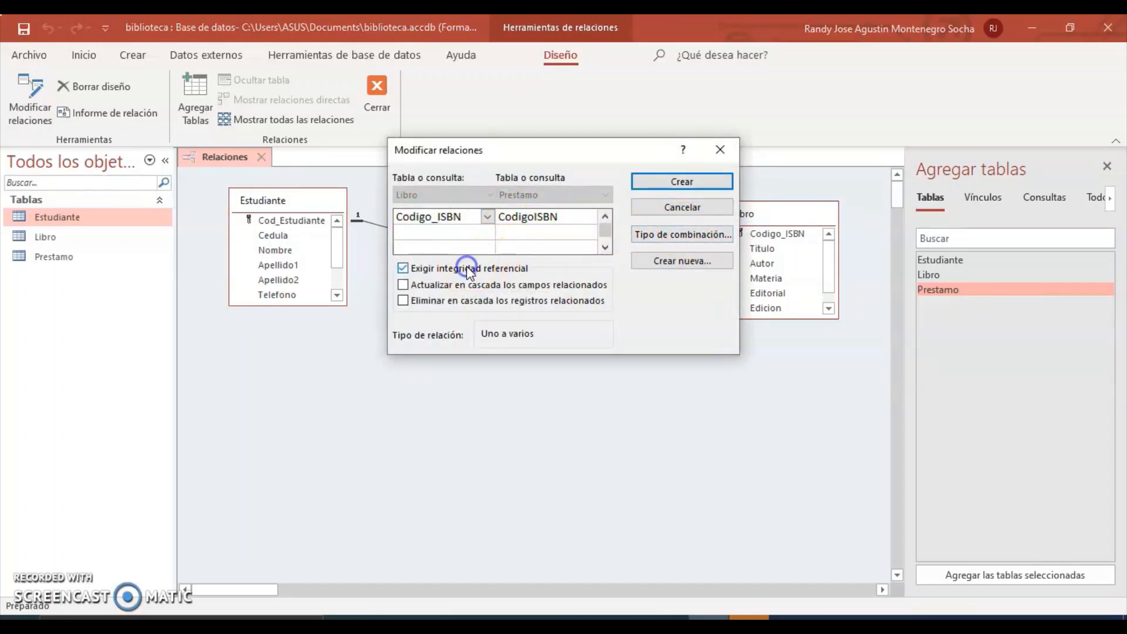
click(443, 286)
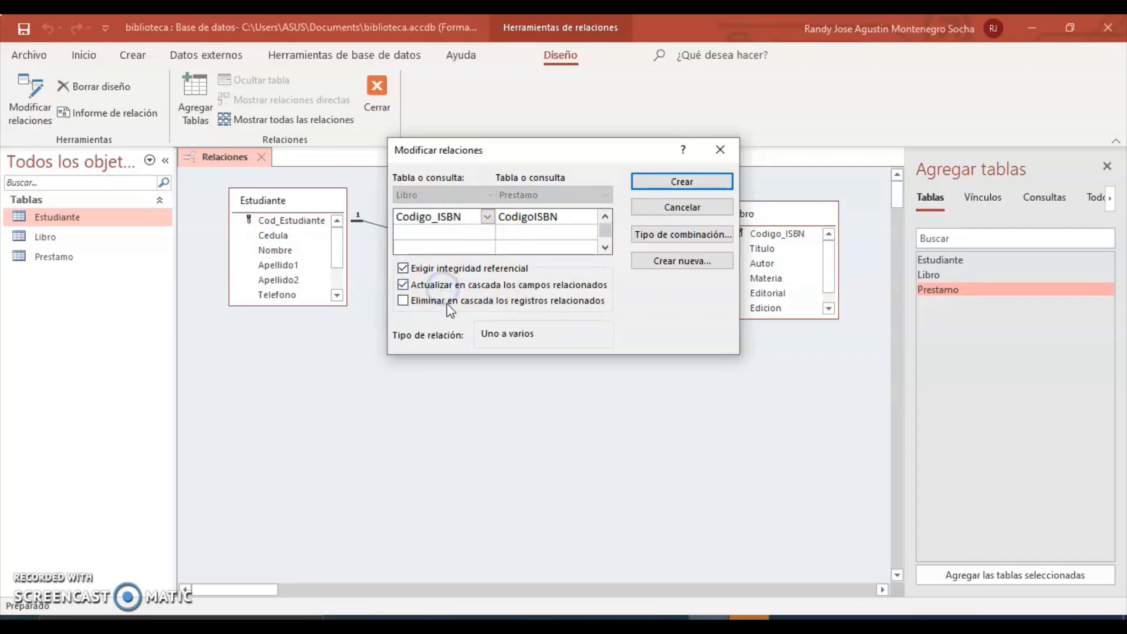
click(445, 301)
click(697, 234)
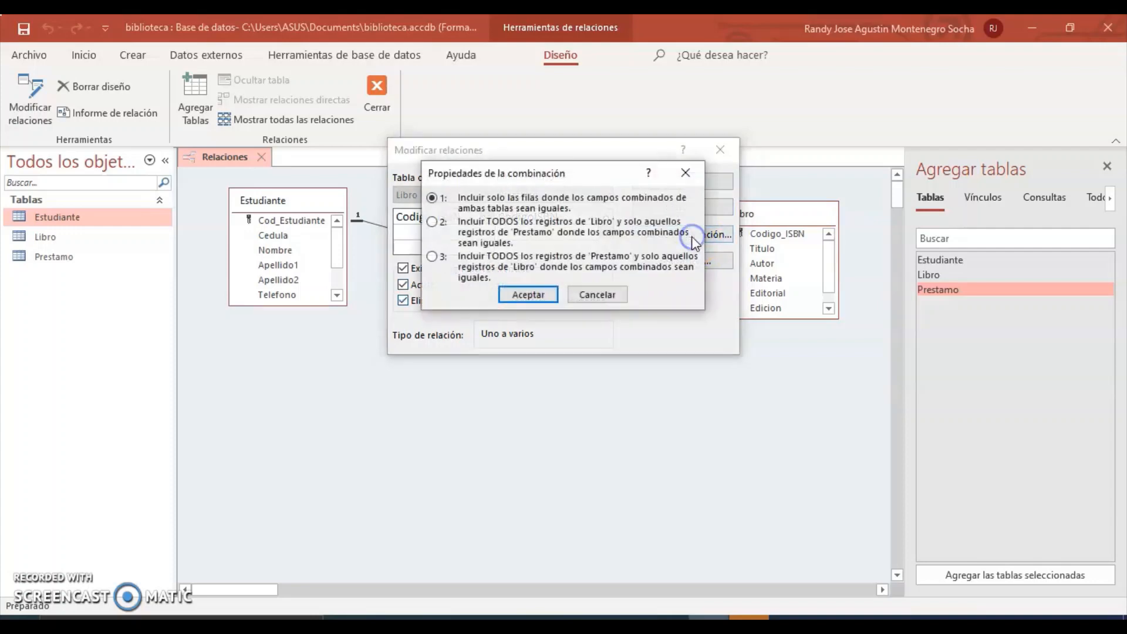
click(531, 296)
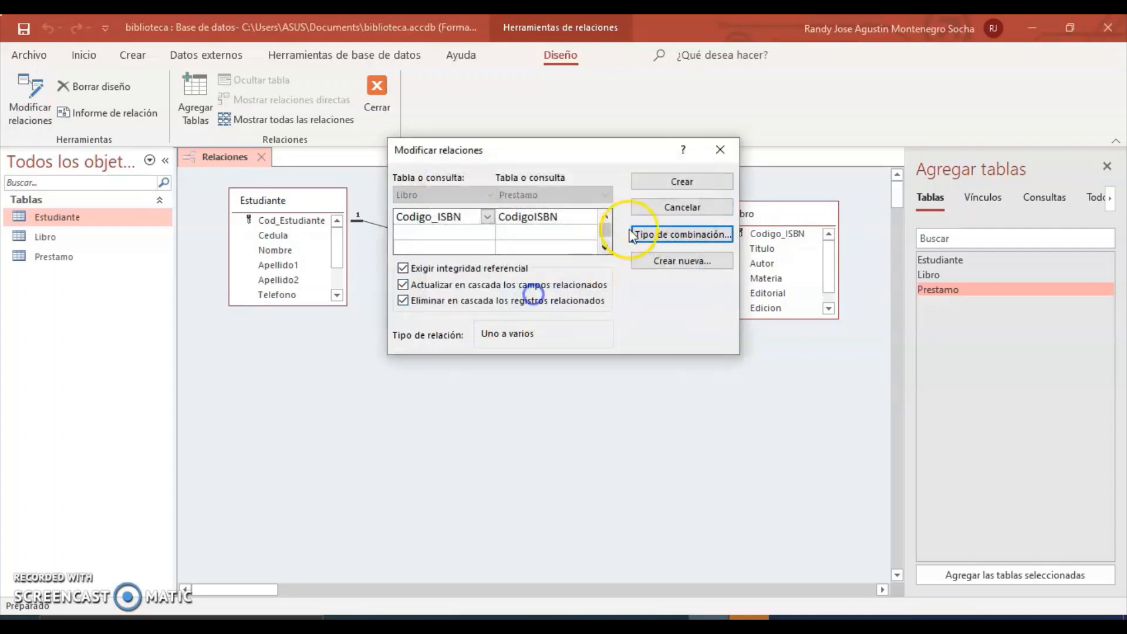
click(666, 181)
click(643, 384)
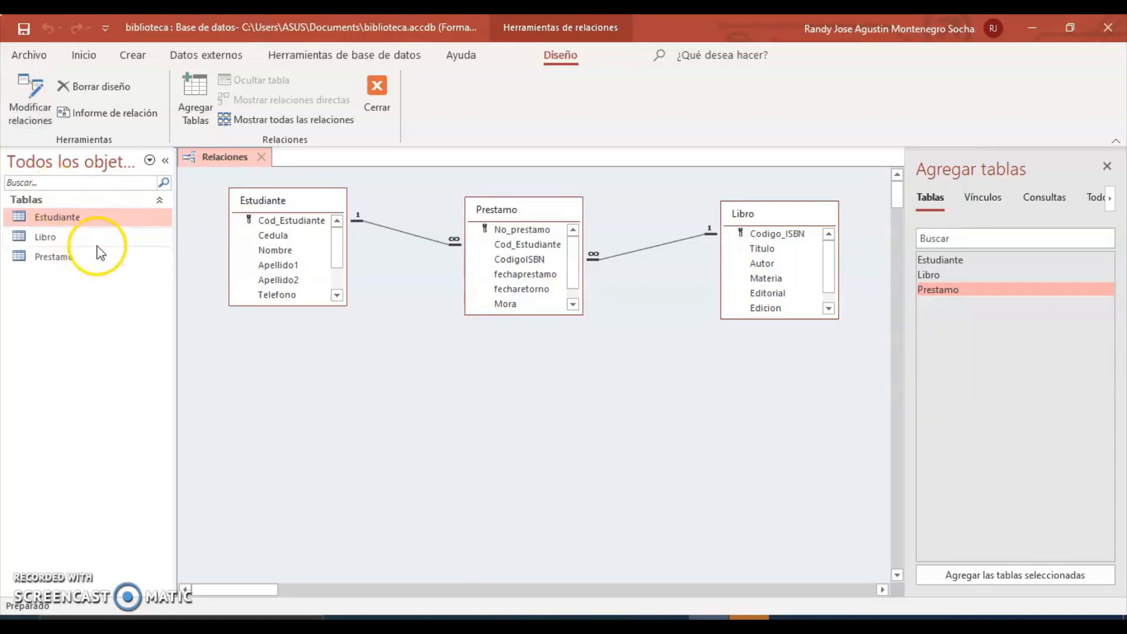
Open the Estudiante datasheet and enter the student's code and Cedula number.
click(90, 223)
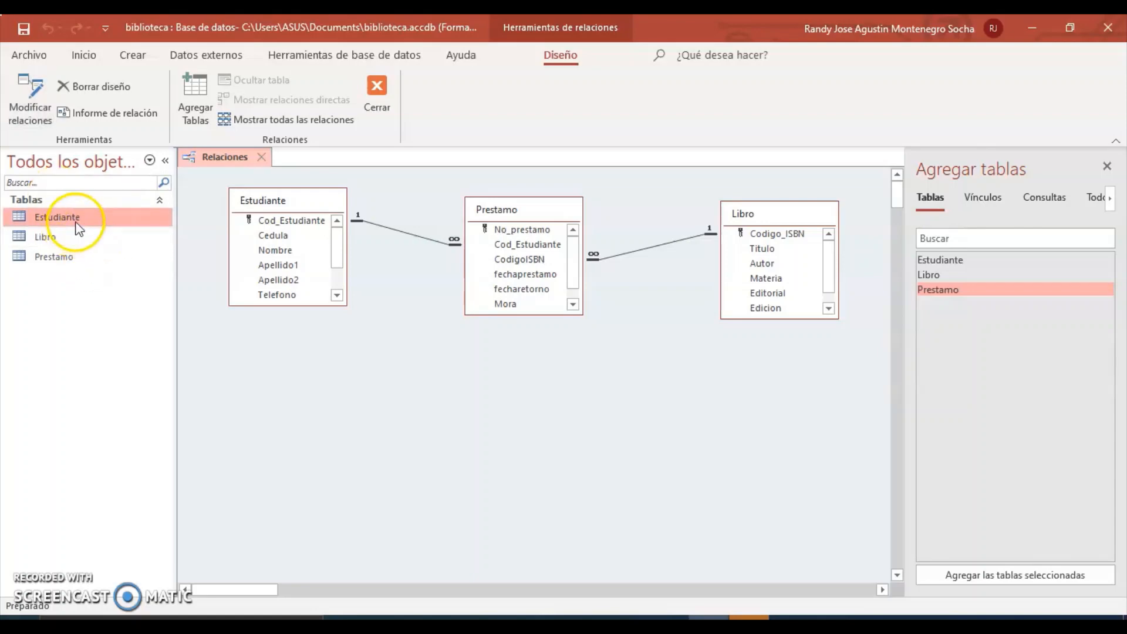
double_click(76, 219)
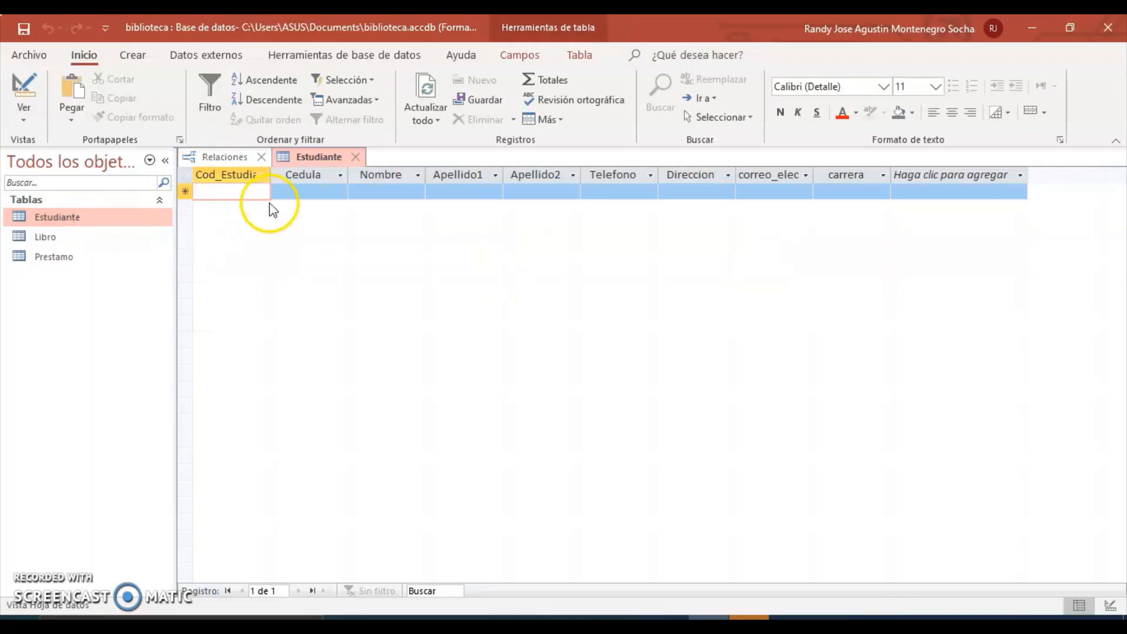
click(227, 195)
text(2020)
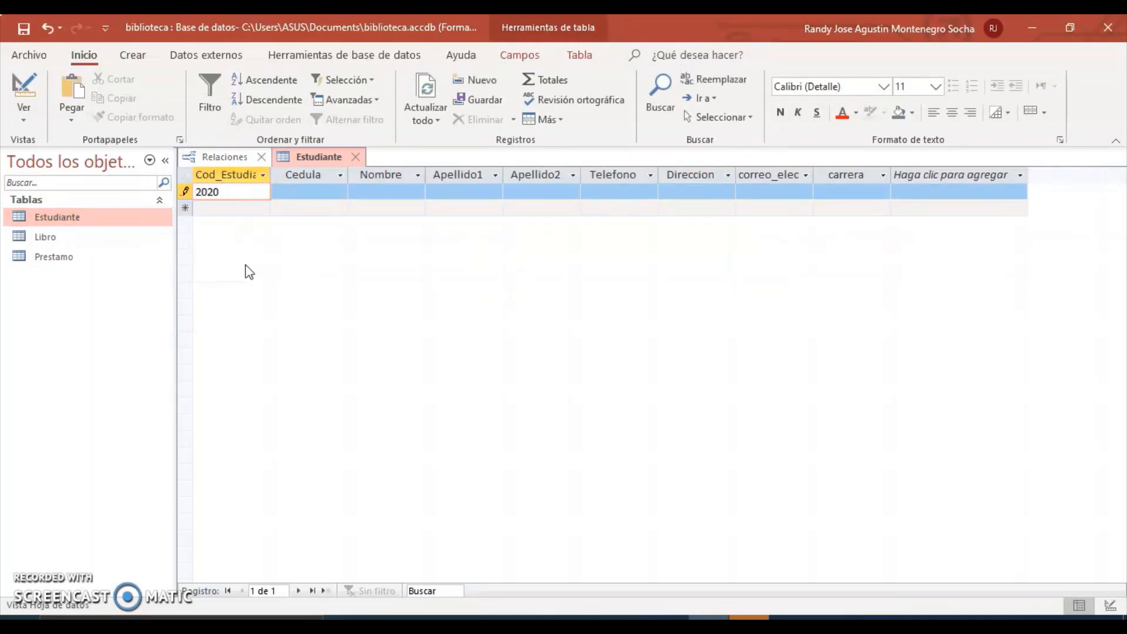
text(10035)
click(329, 207)
click(329, 192)
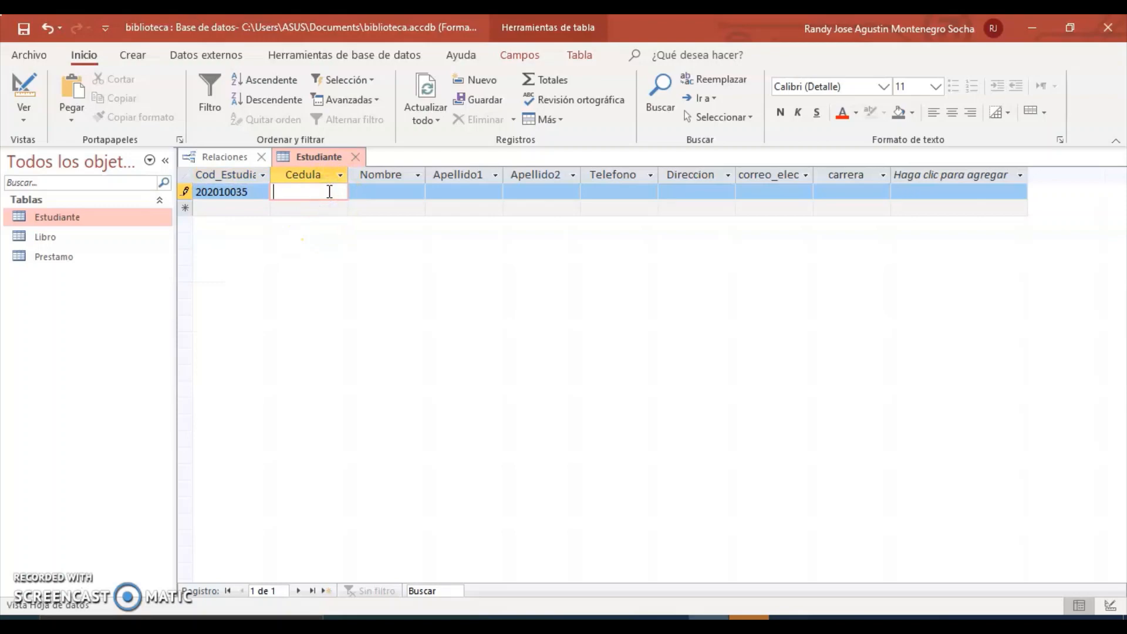
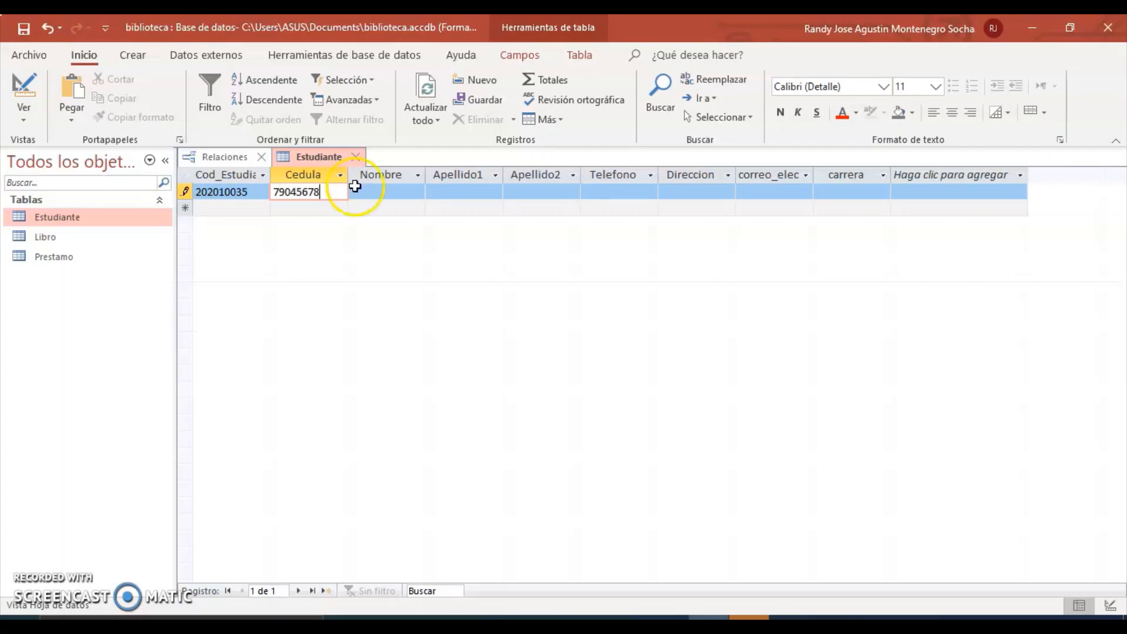
Fill in the student's first name, both surnames and phone number.
click(389, 194)
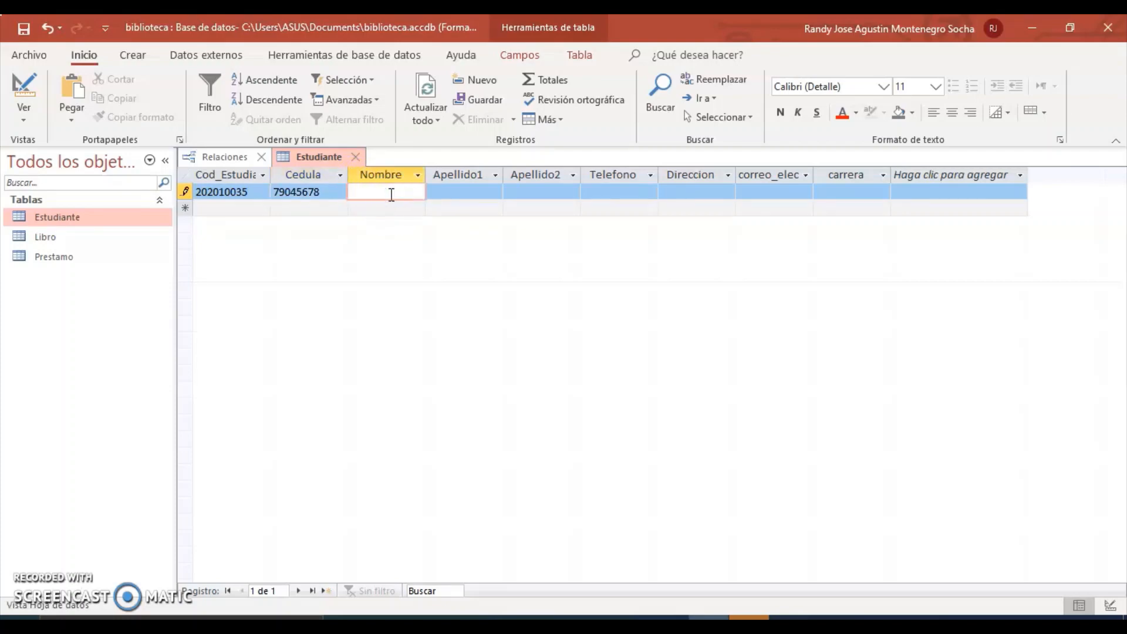
click(448, 191)
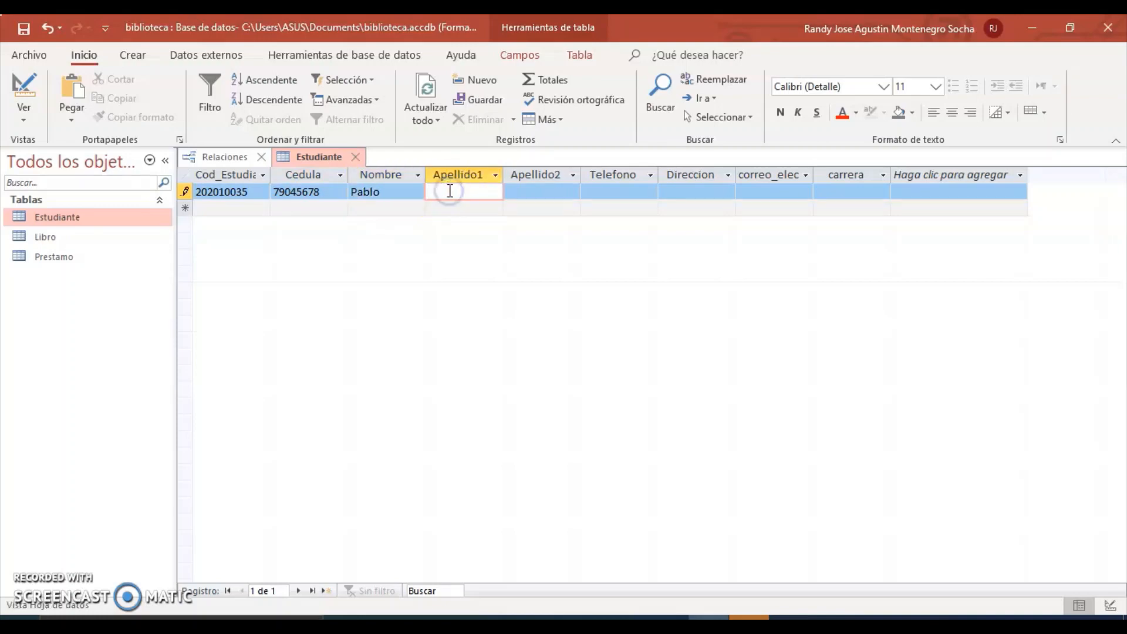
click(524, 193)
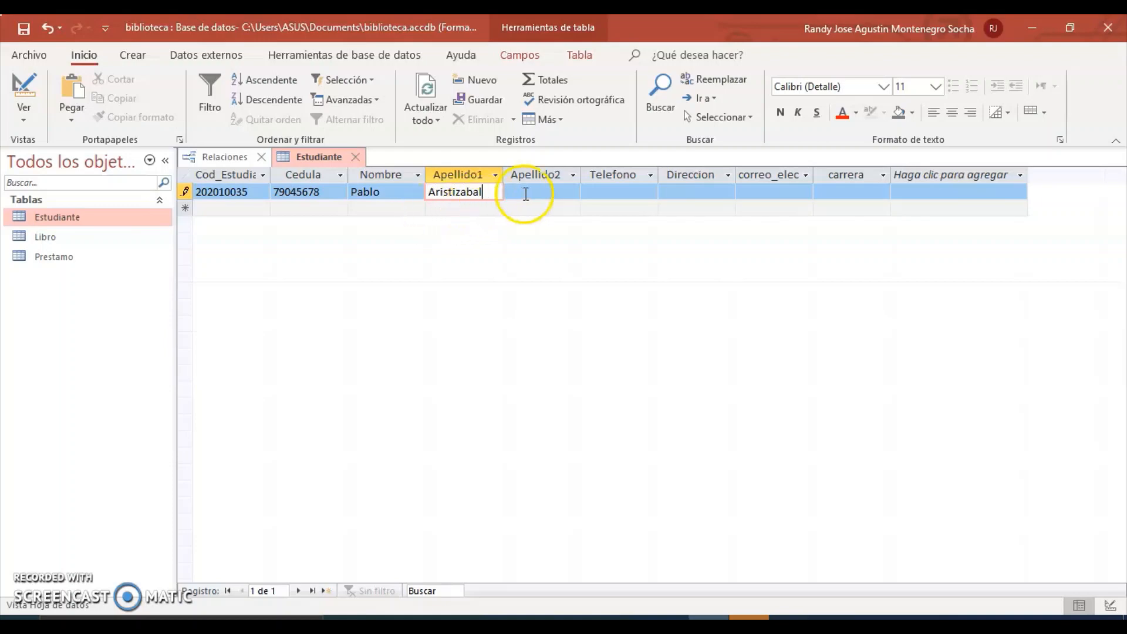
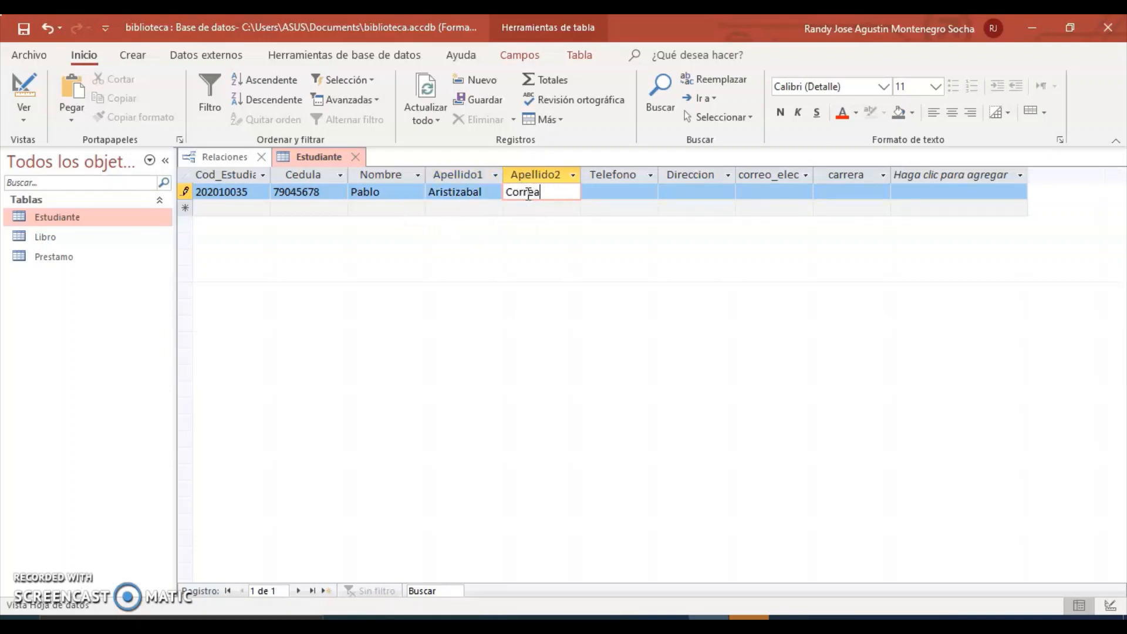
click(610, 190)
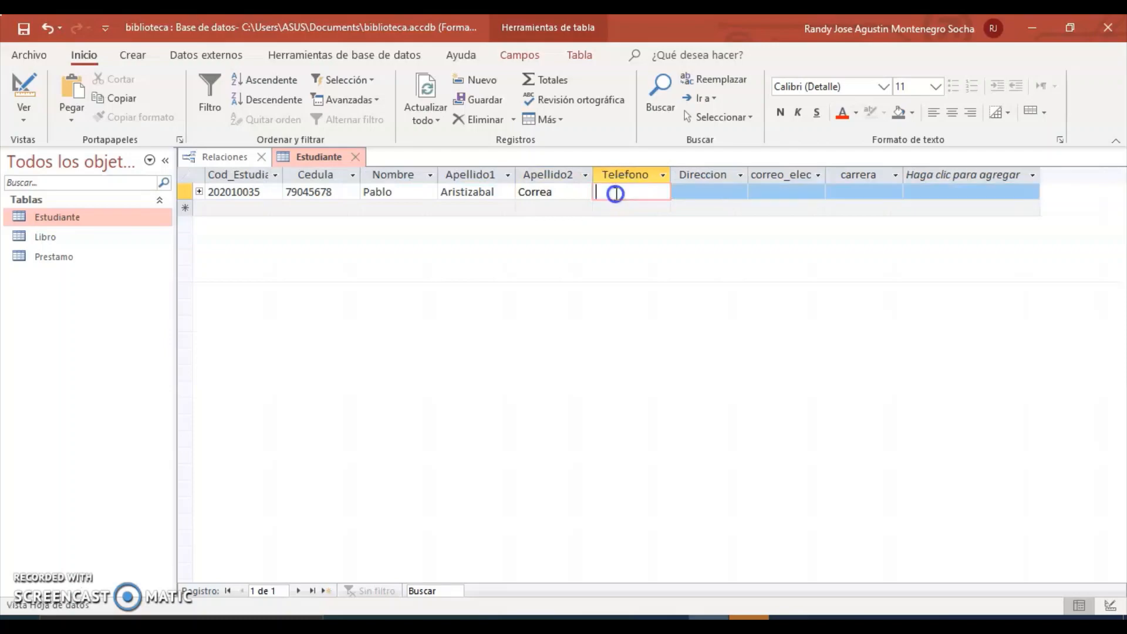
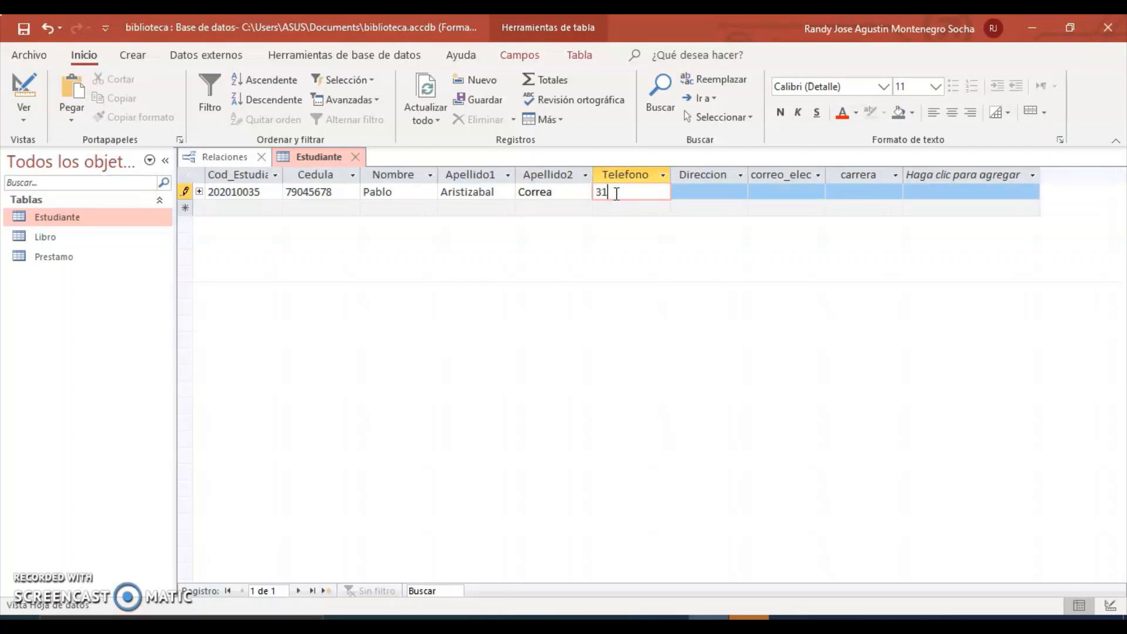
Add the student's address, e-mail and carrera Contabilidad, then save the record.
click(698, 192)
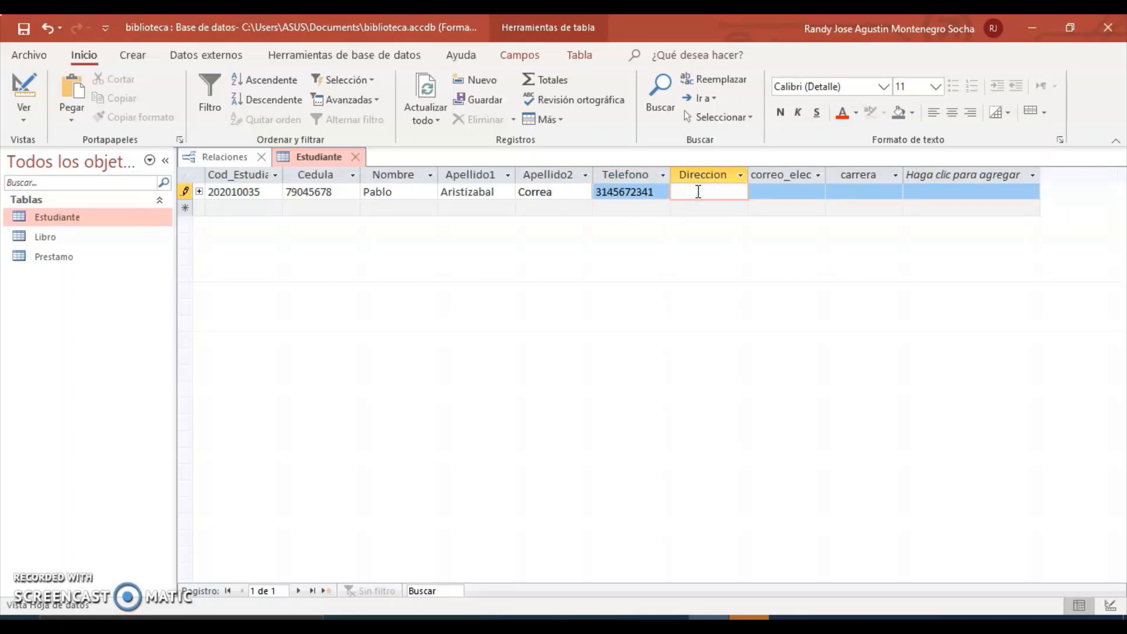
click(766, 192)
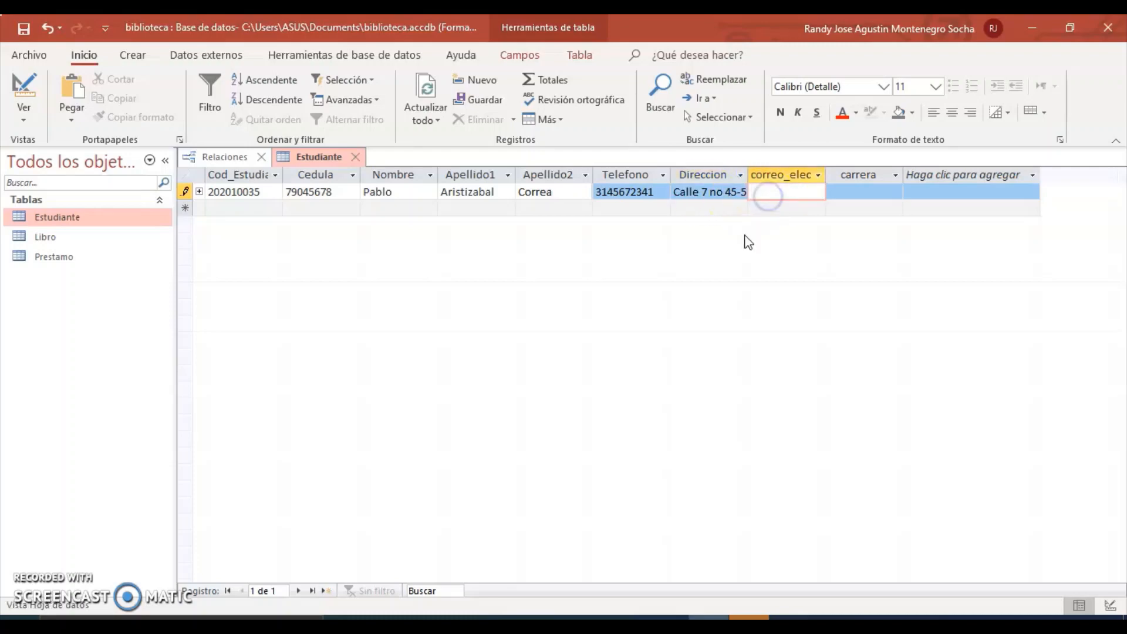
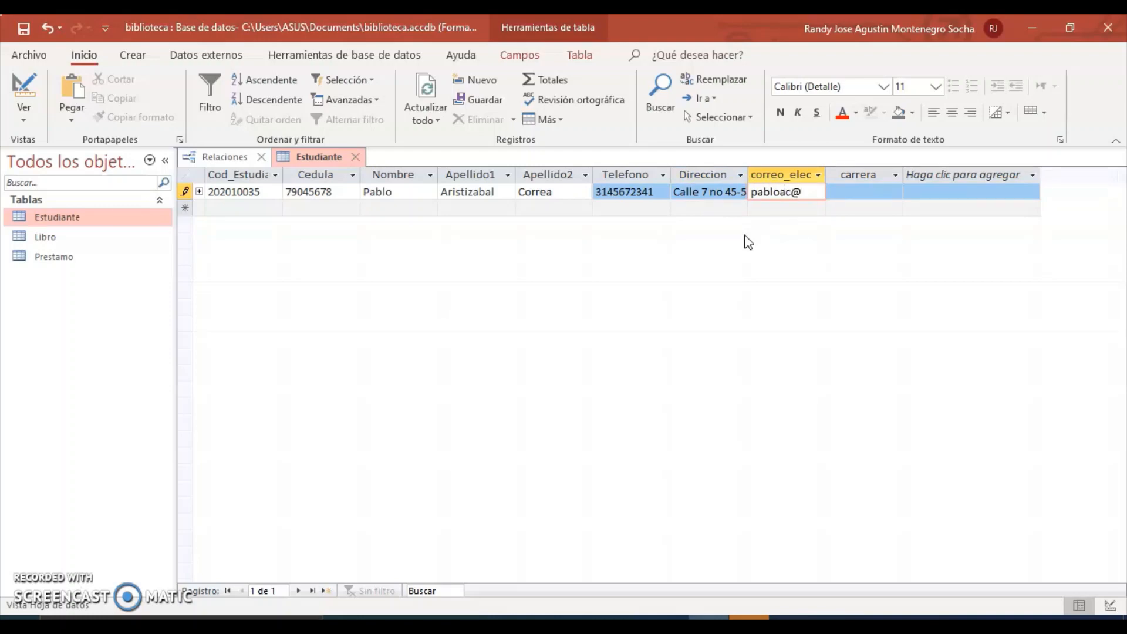
click(834, 191)
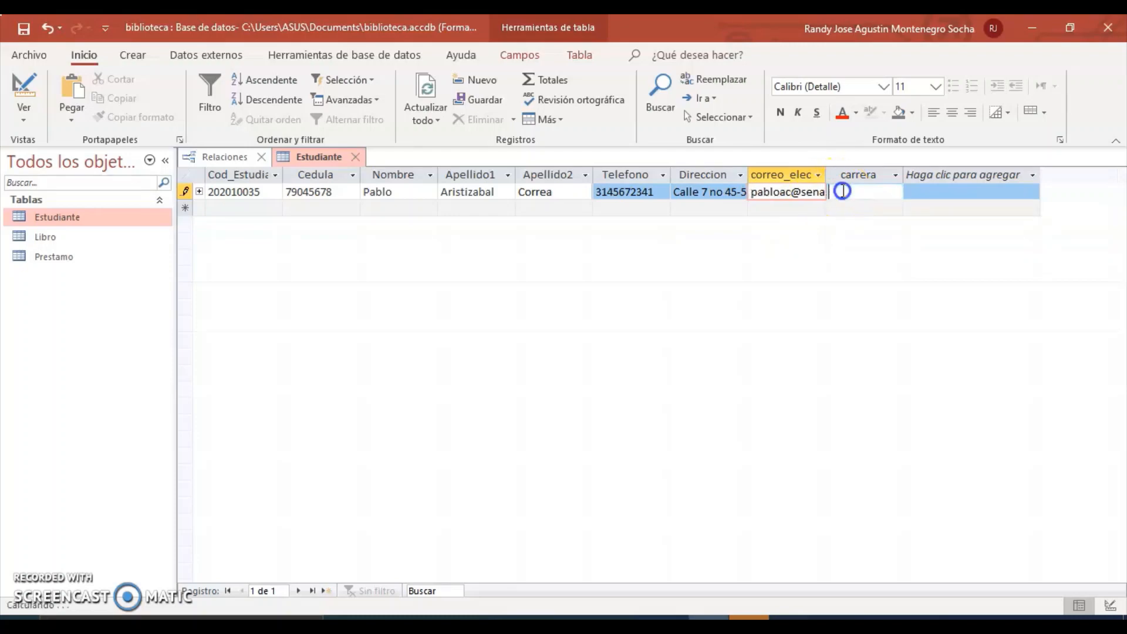
text(Co)
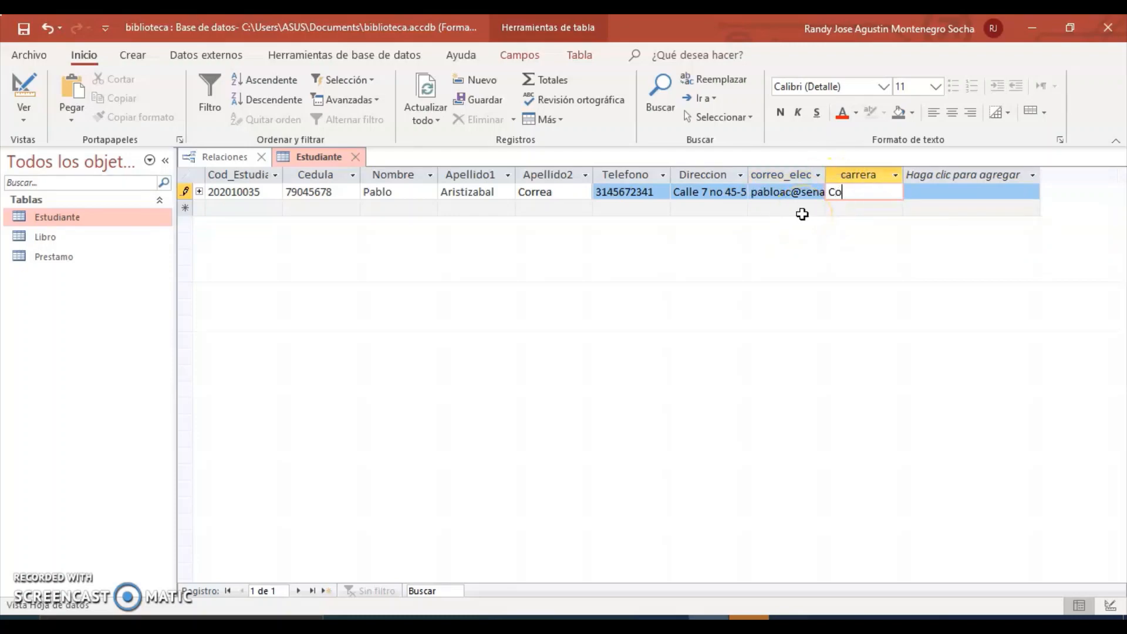
text(ntabilidad)
click(610, 359)
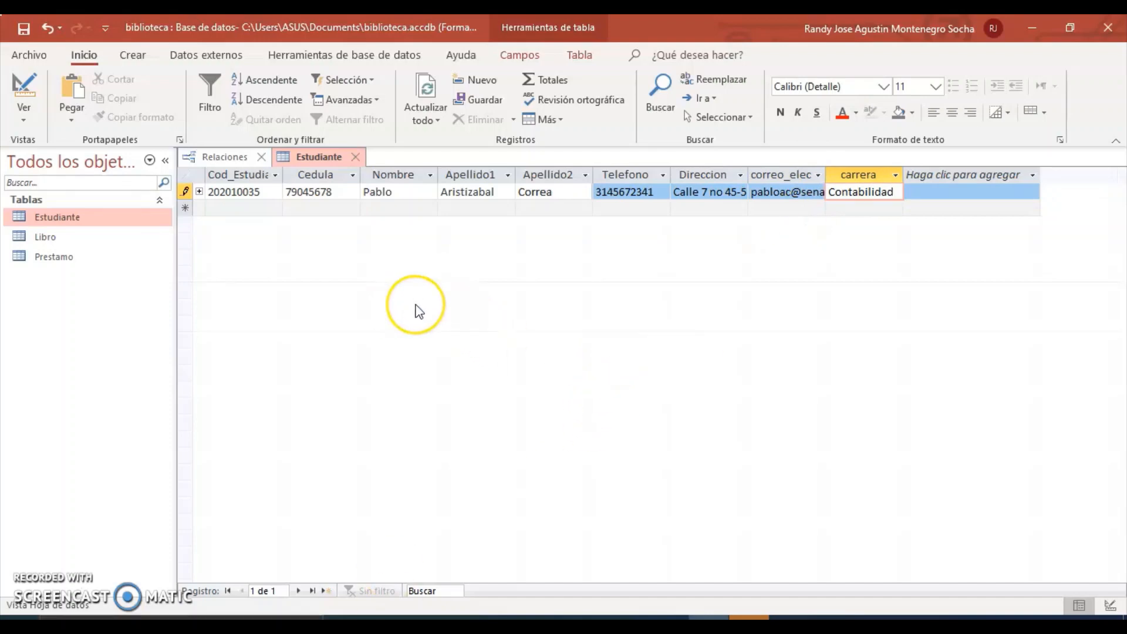
key(Tab)
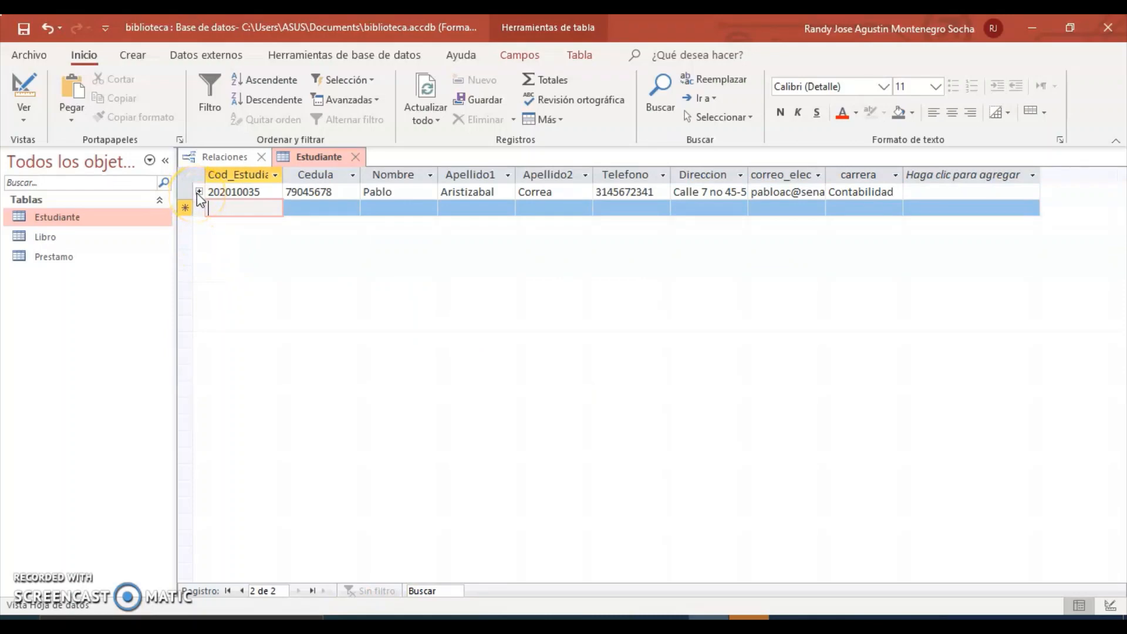
click(199, 192)
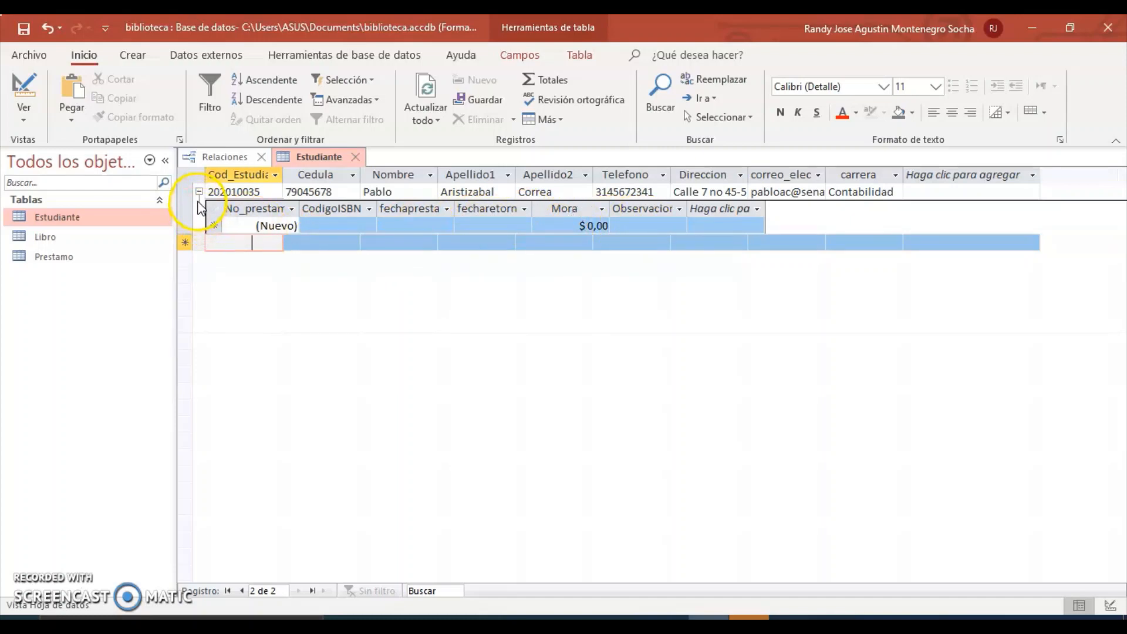
click(212, 164)
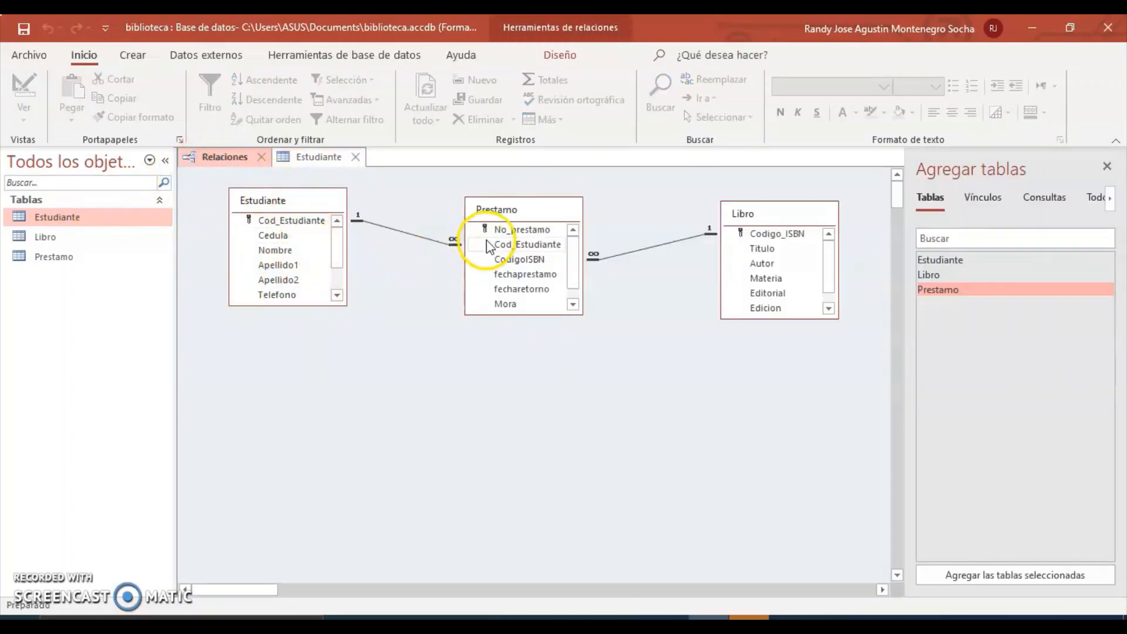
click(227, 163)
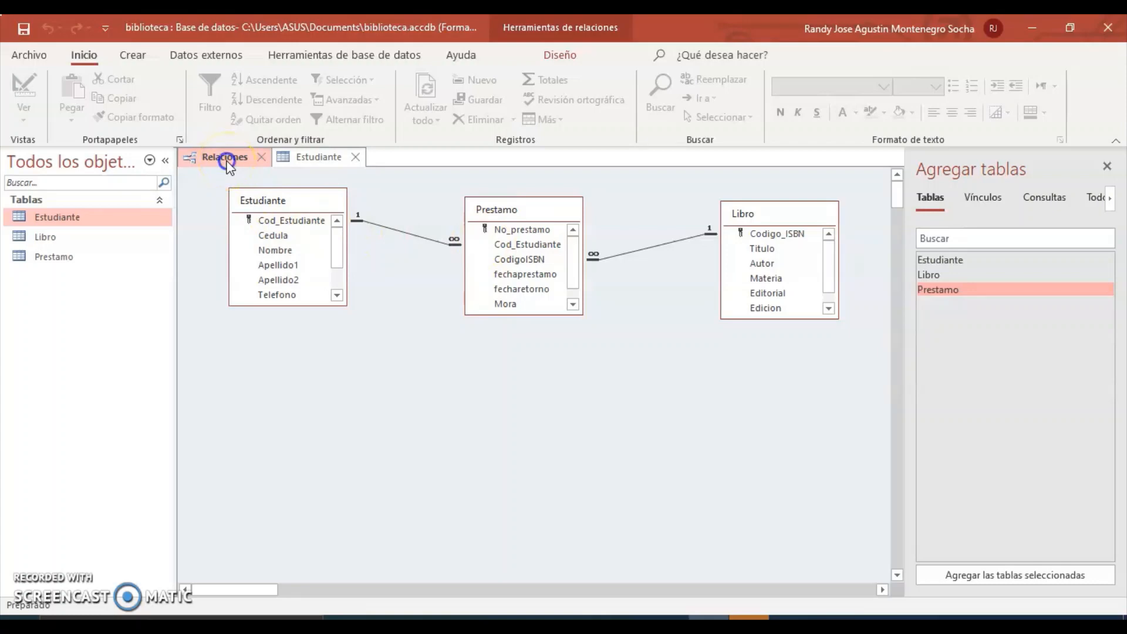
click(287, 159)
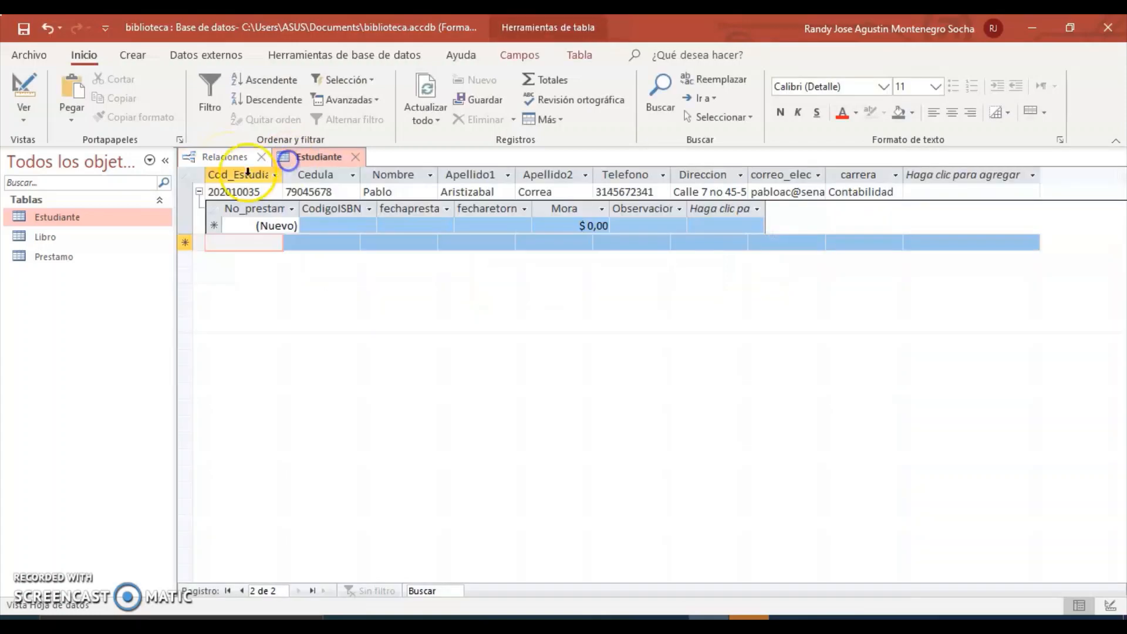
click(199, 192)
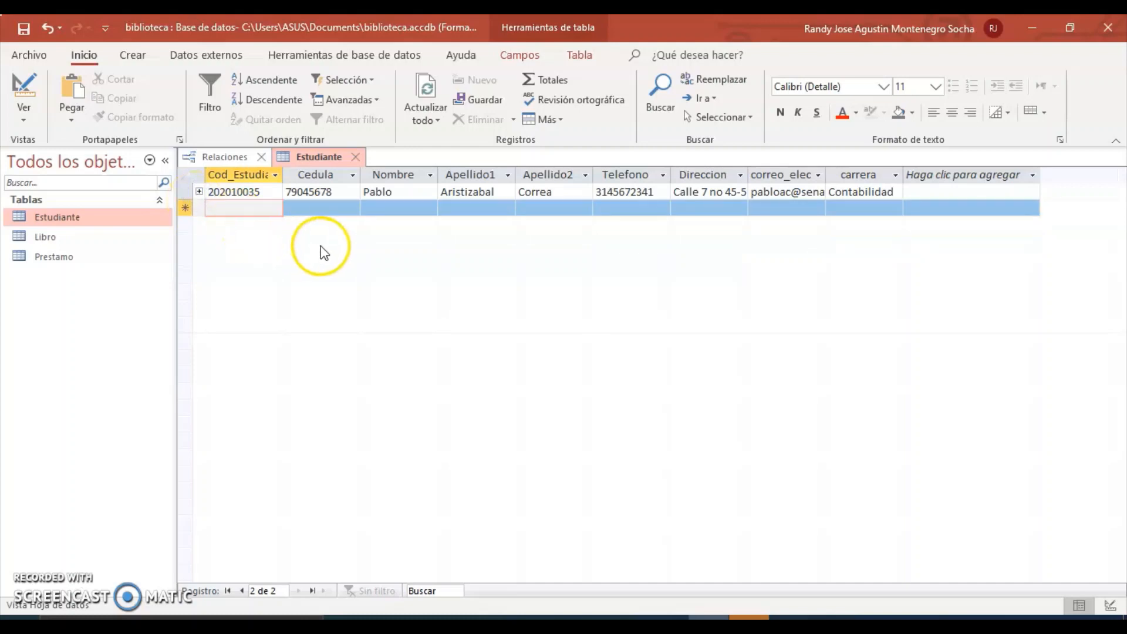
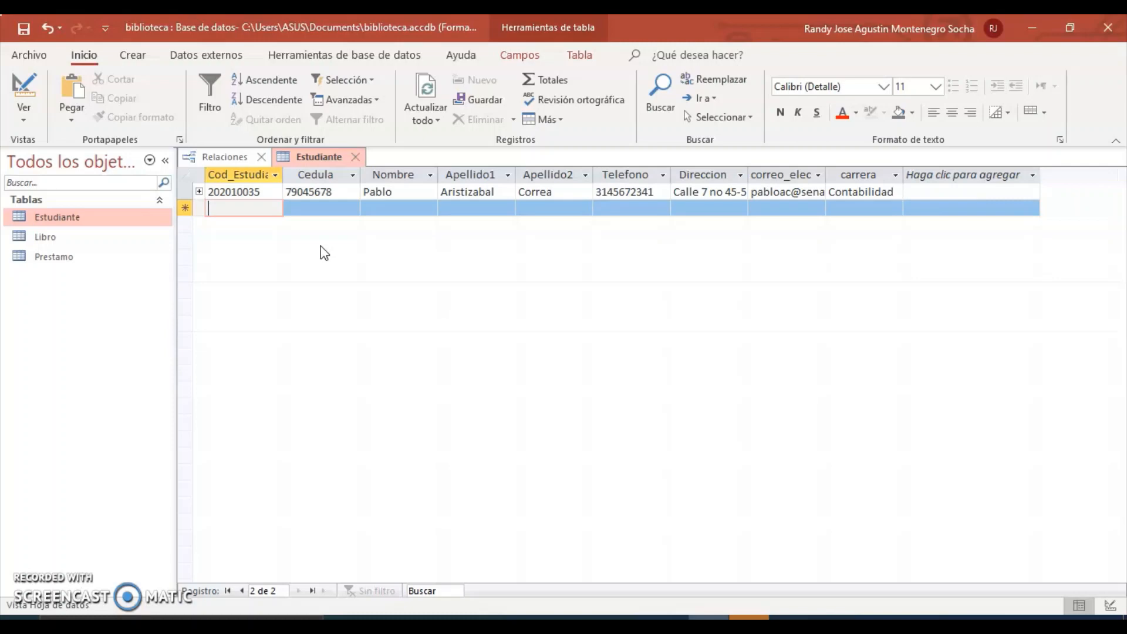
Enter the second student's code, Cedula number, first name and both surnames in the new Estudiante row.
text(20)
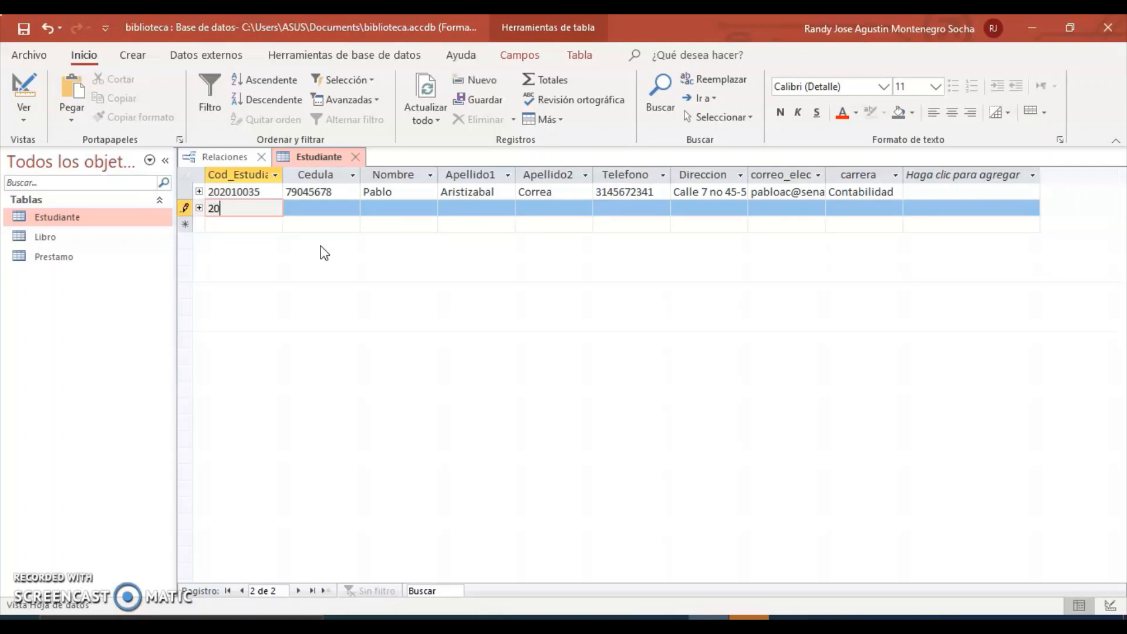
text(1920067)
click(319, 206)
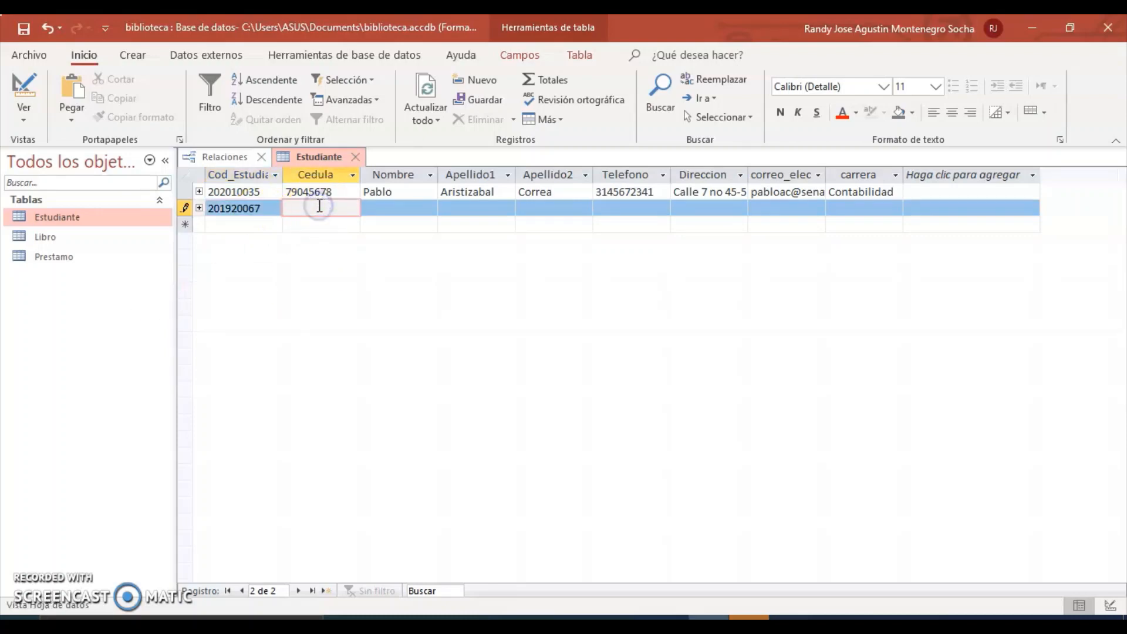
click(373, 208)
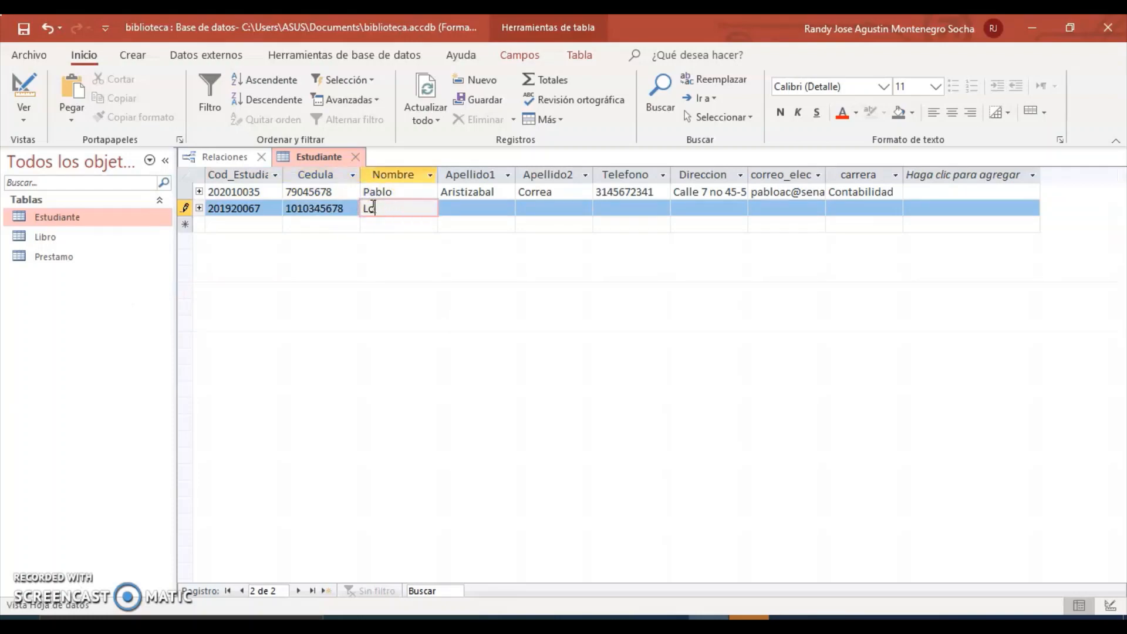
click(455, 208)
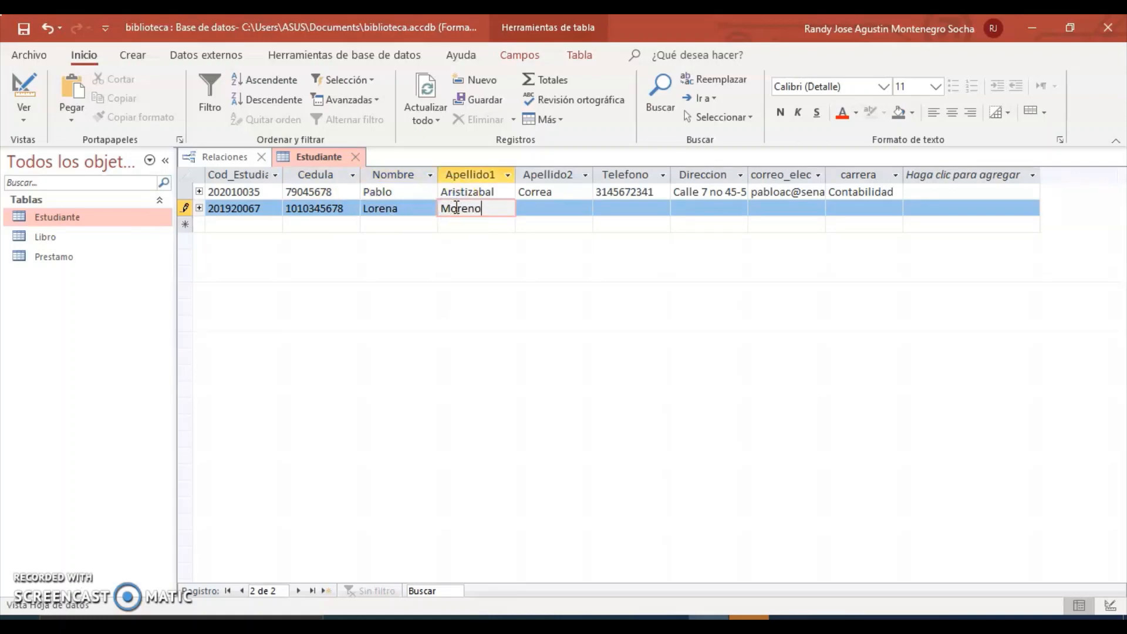
click(537, 208)
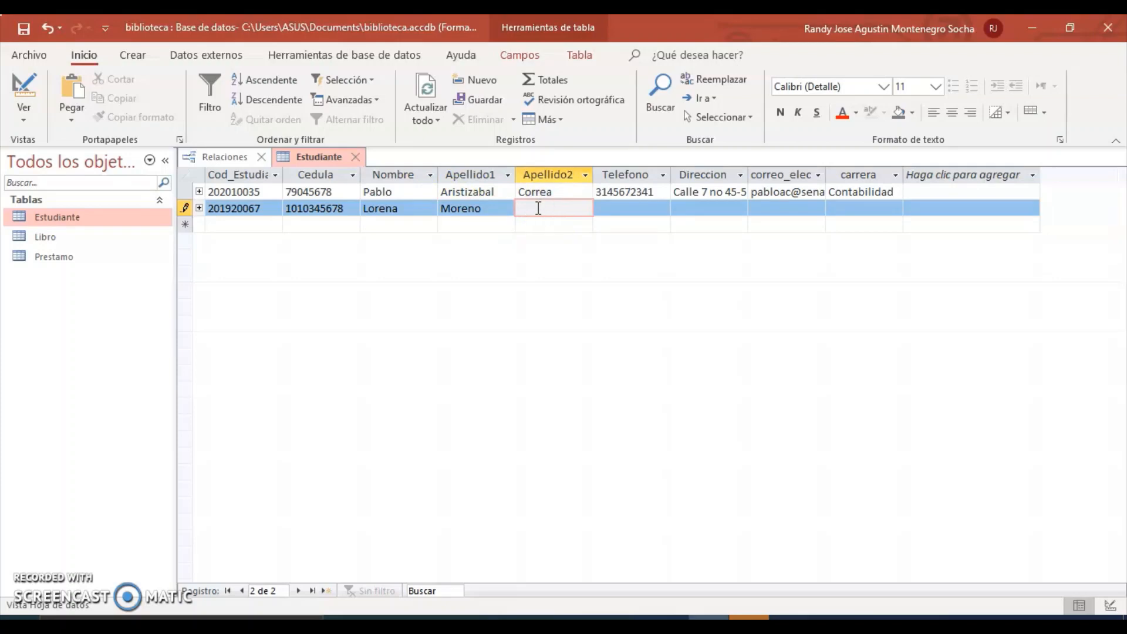
Fill in the second student's phone number, street address and e-mail.
click(607, 207)
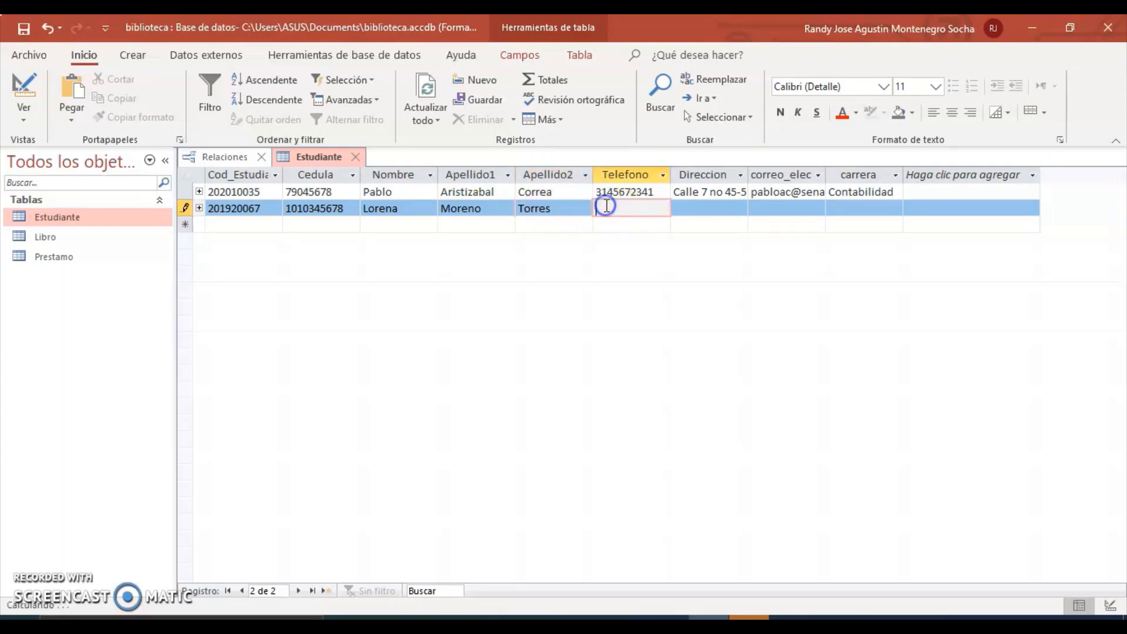
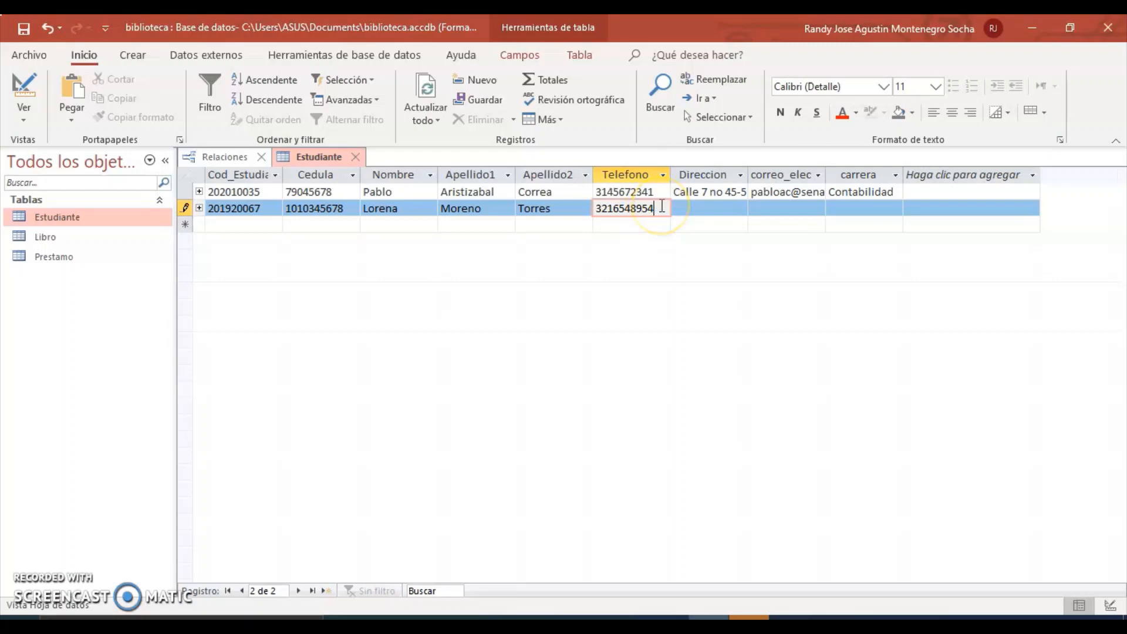
click(705, 209)
text(Crrer)
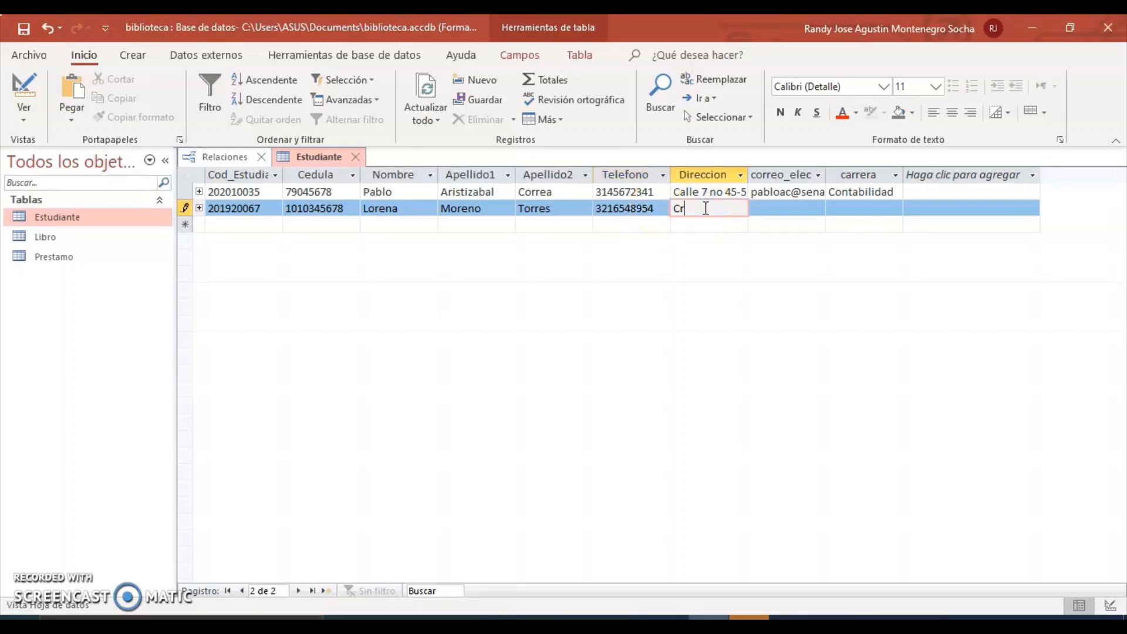
key(BackSpace)
key(BackSpace)
key(BackSpace)
key(BackSpace)
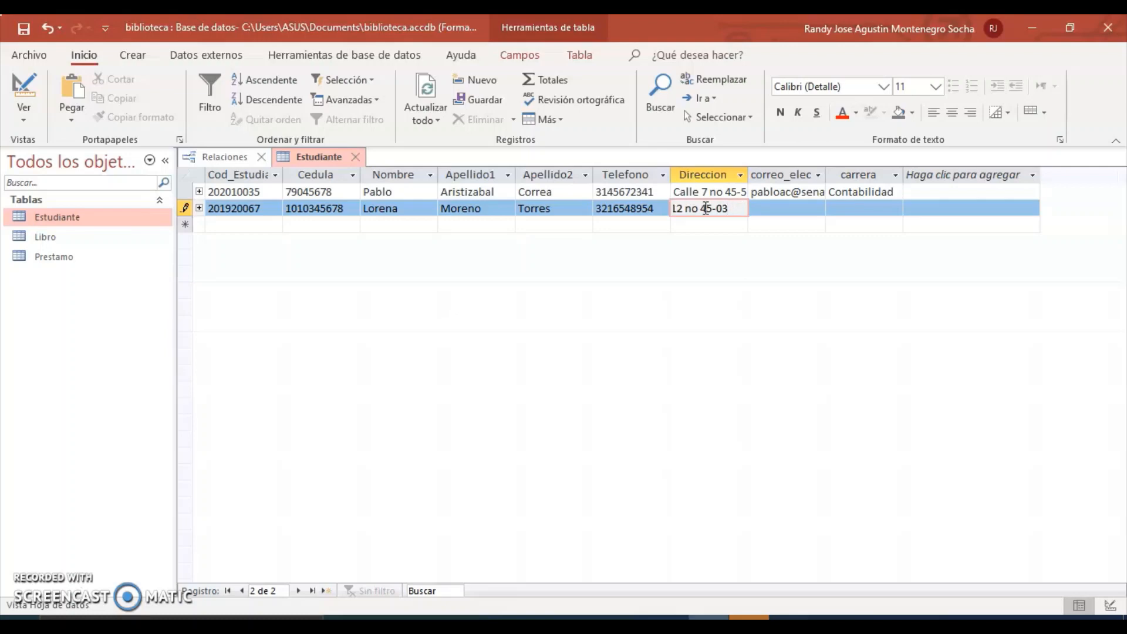
click(788, 208)
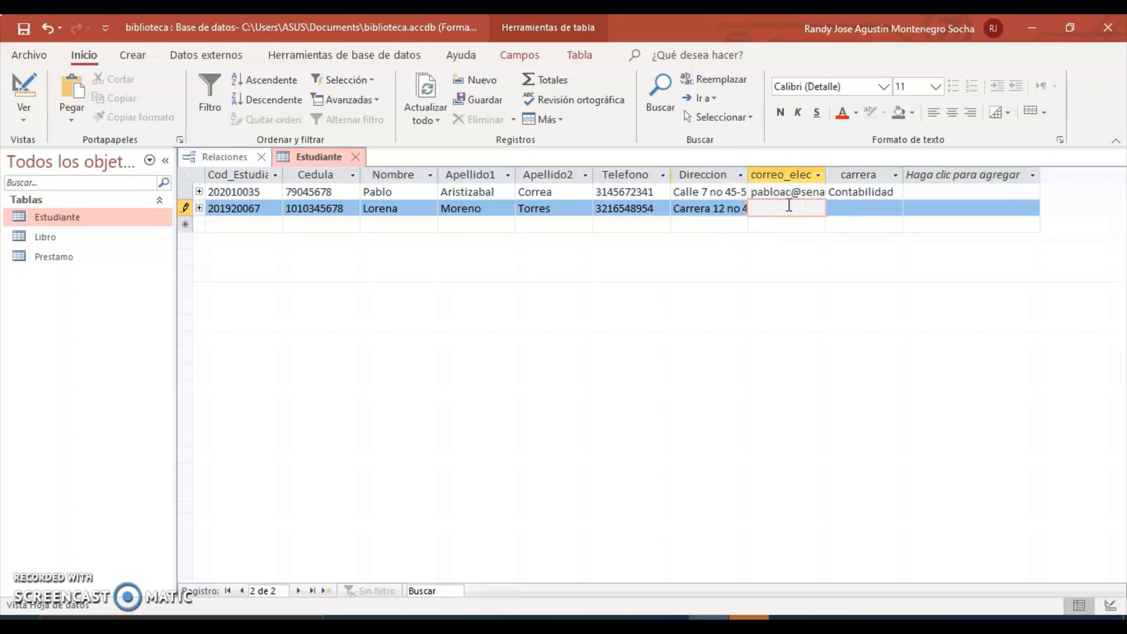
Set the carrera to Administración, save the record, and check its empty loan subdatasheet.
click(871, 205)
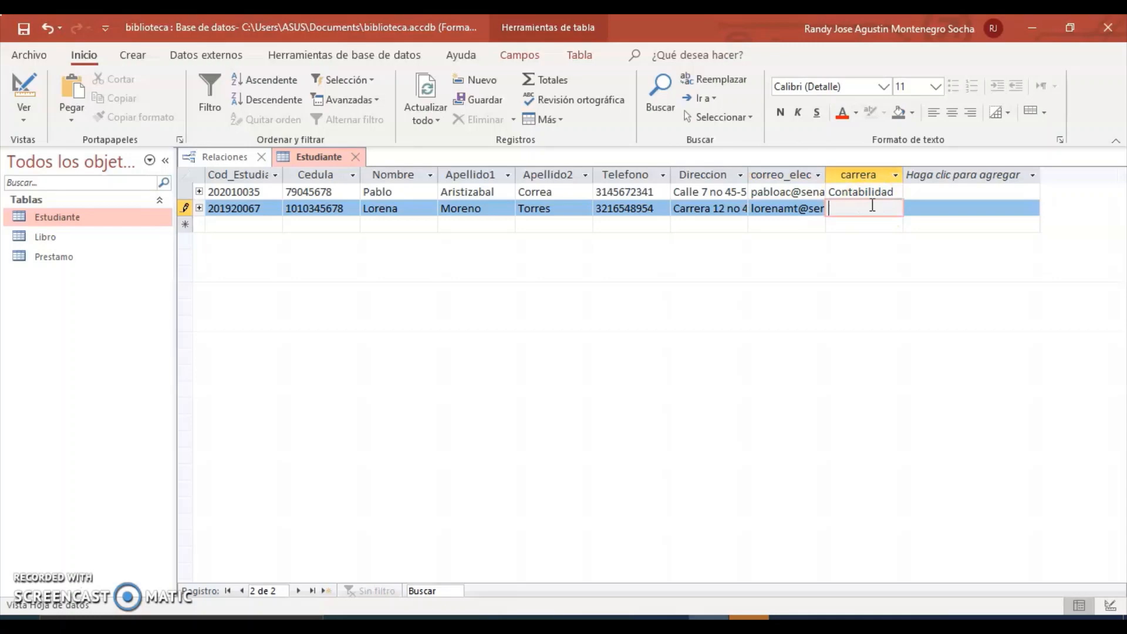
text(Afmin)
key(BackSpace)
key(BackSpace)
key(BackSpace)
key(BackSpace)
text(dministración)
key(Tab)
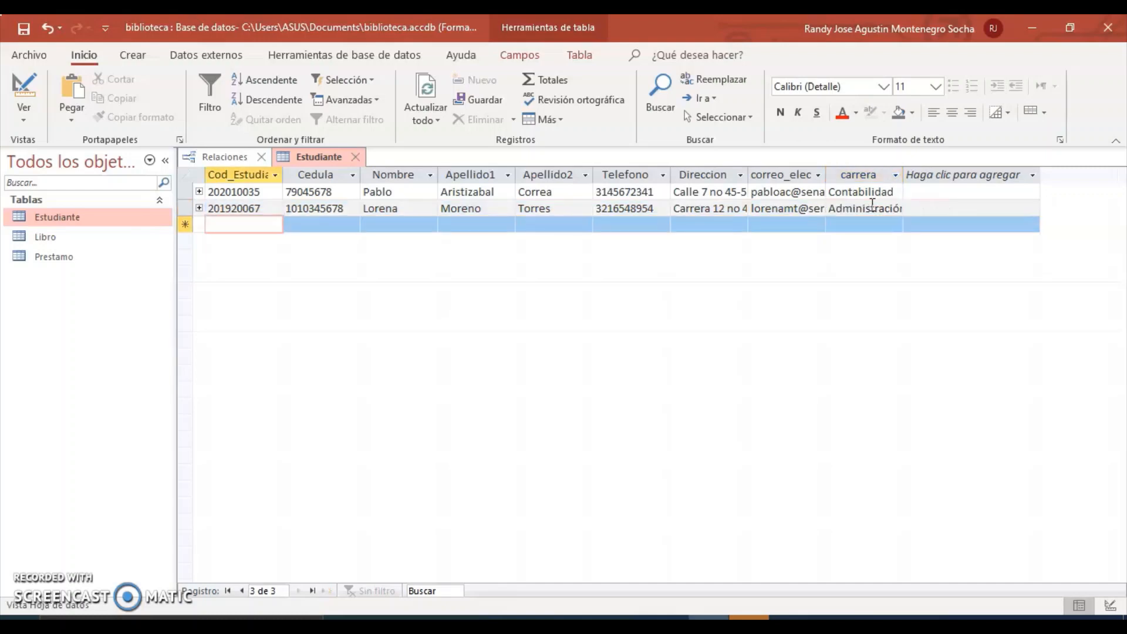
click(199, 208)
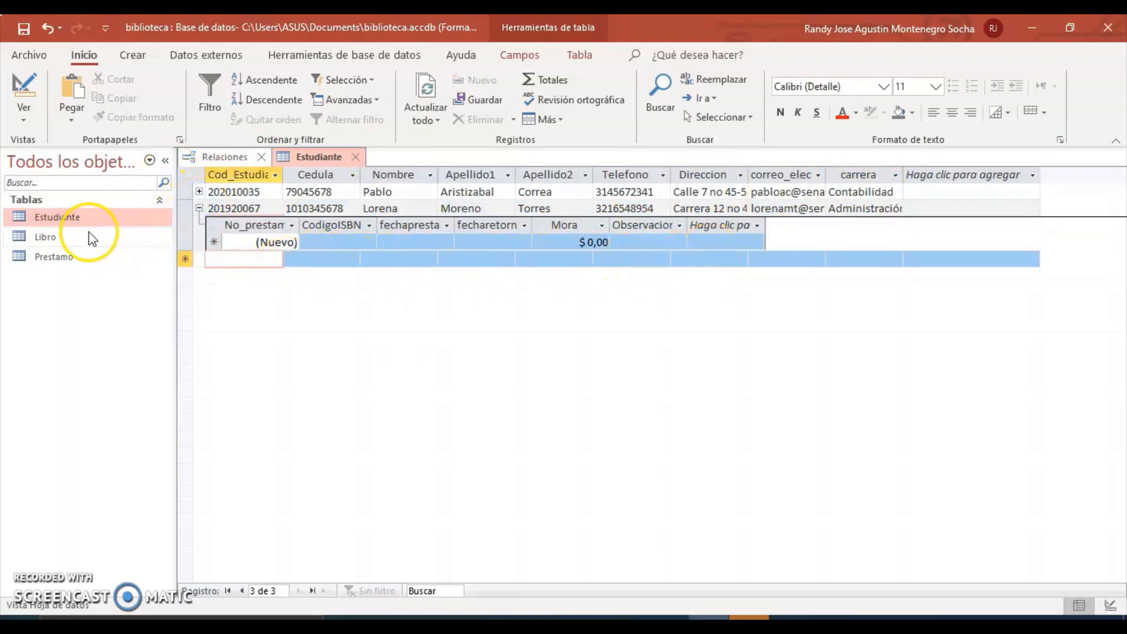
click(199, 209)
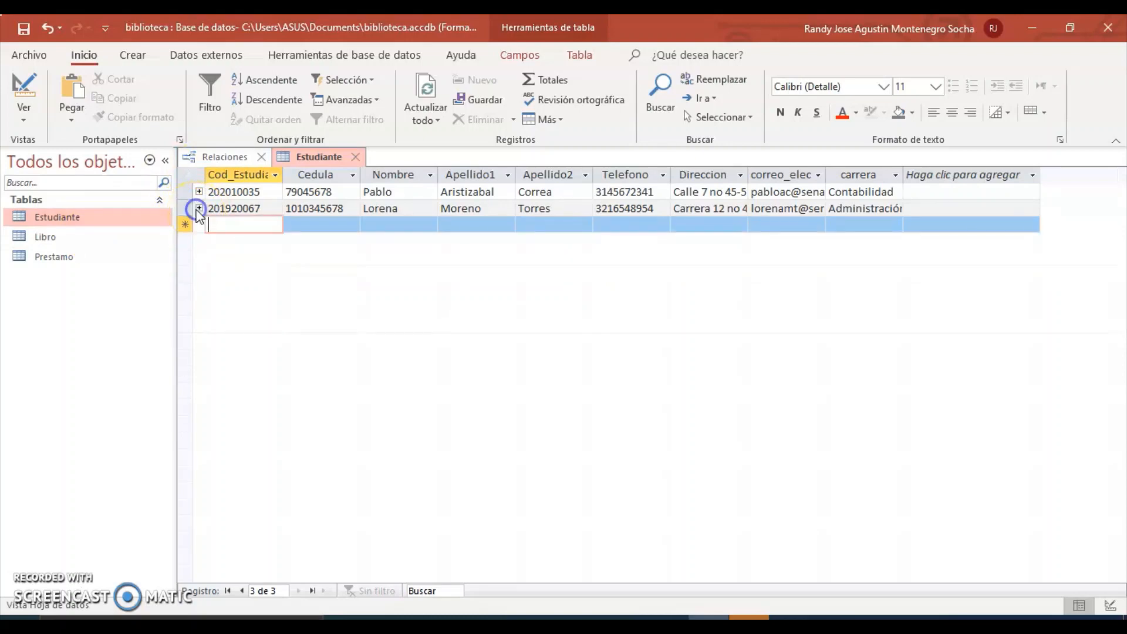
double_click(48, 240)
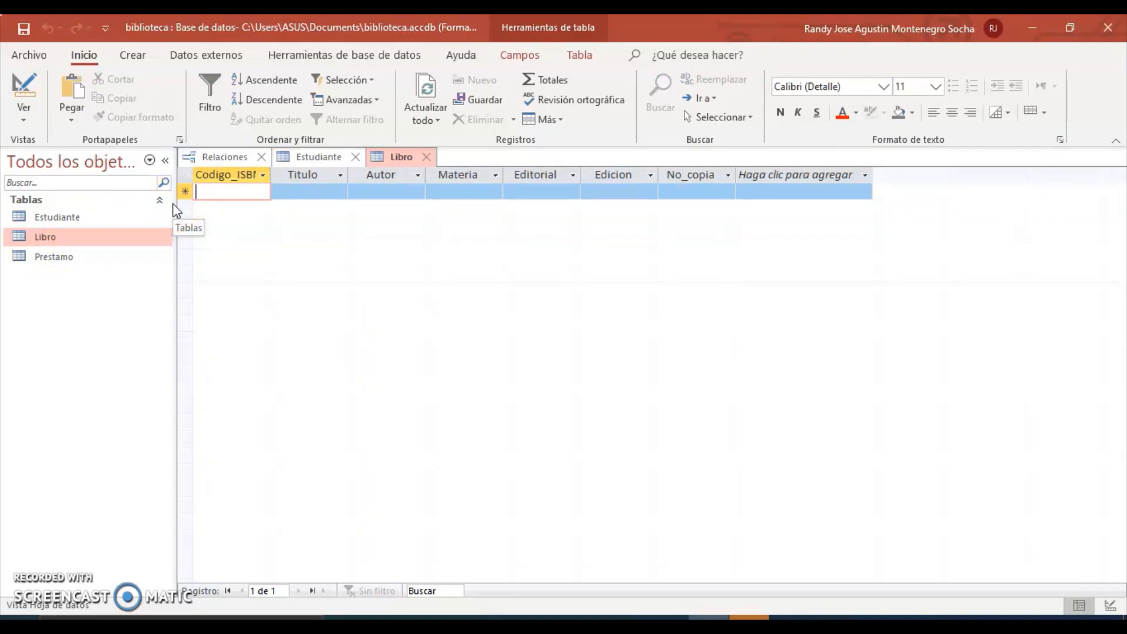
text(0)
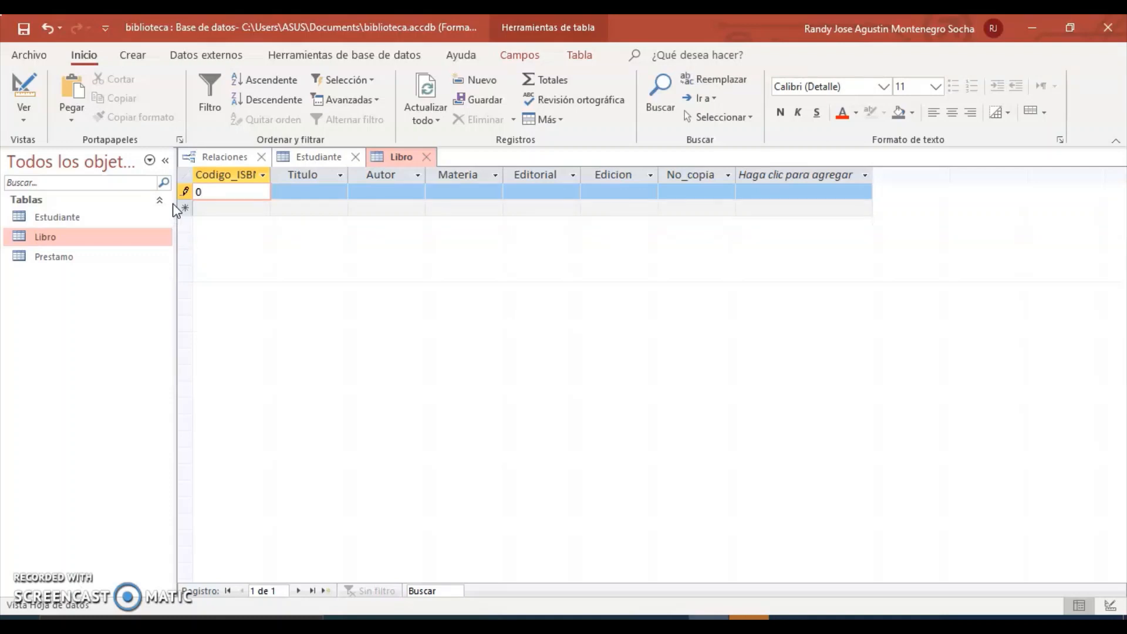
text(-13-188923-0)
click(306, 195)
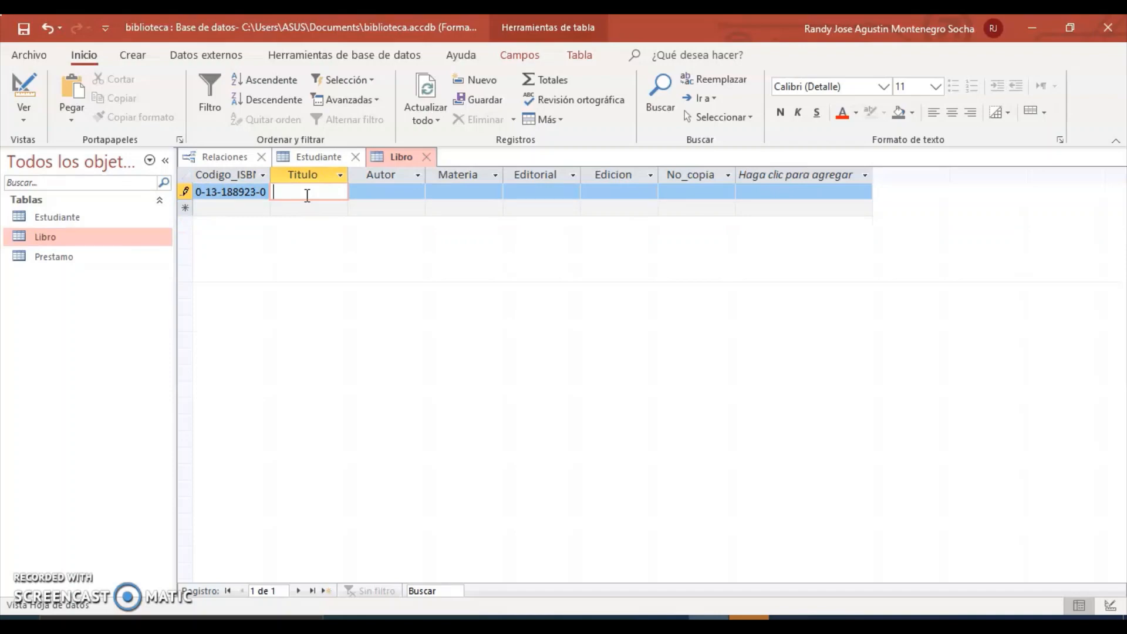
text(Operation)
text(s Resea)
text(rch)
click(382, 191)
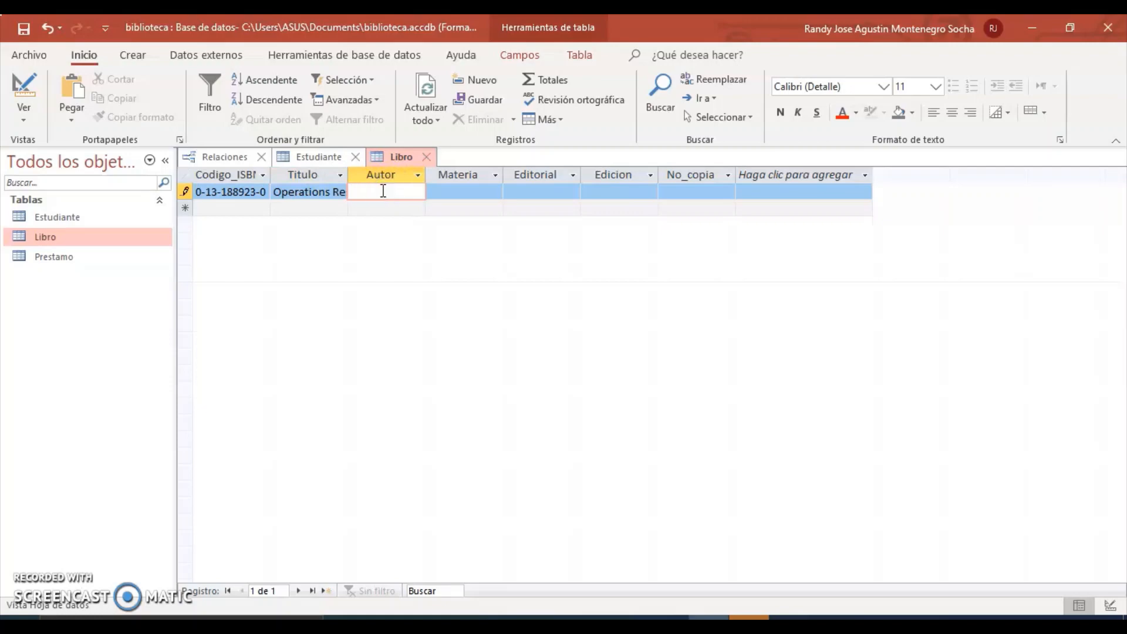
text(Hamdy taha)
key(BackSpace)
key(BackSpace)
key(BackSpace)
key(BackSpace)
text(taha)
key(BackSpace)
key(BackSpace)
key(BackSpace)
text(Taha)
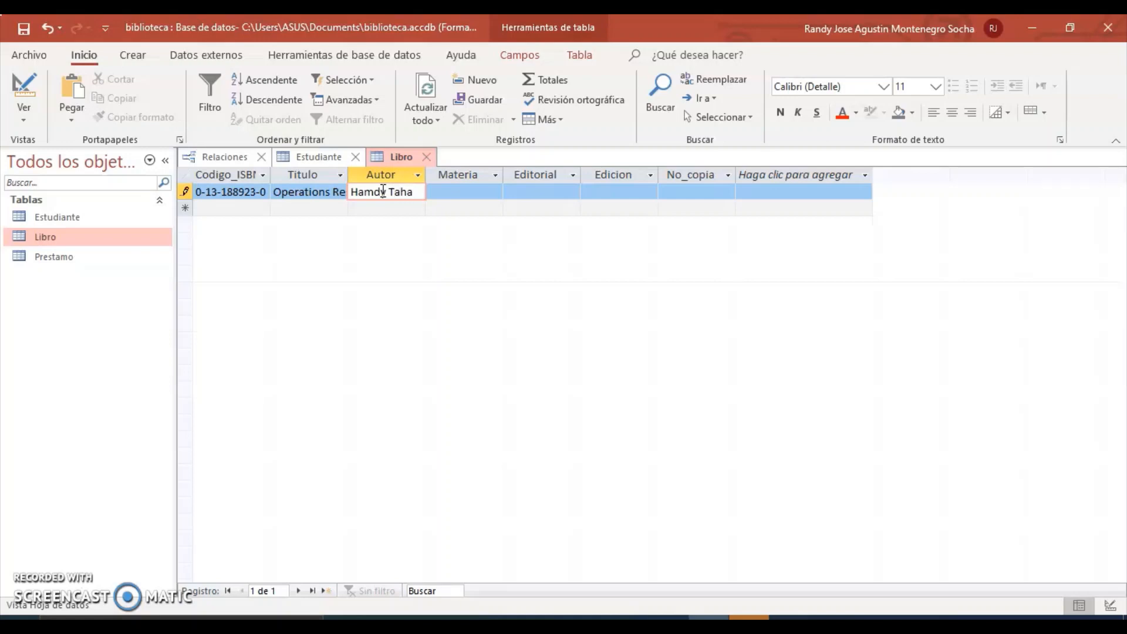
Set the book's subject to Ing. Industrial, publisher Pearson and edition Octava.
click(455, 192)
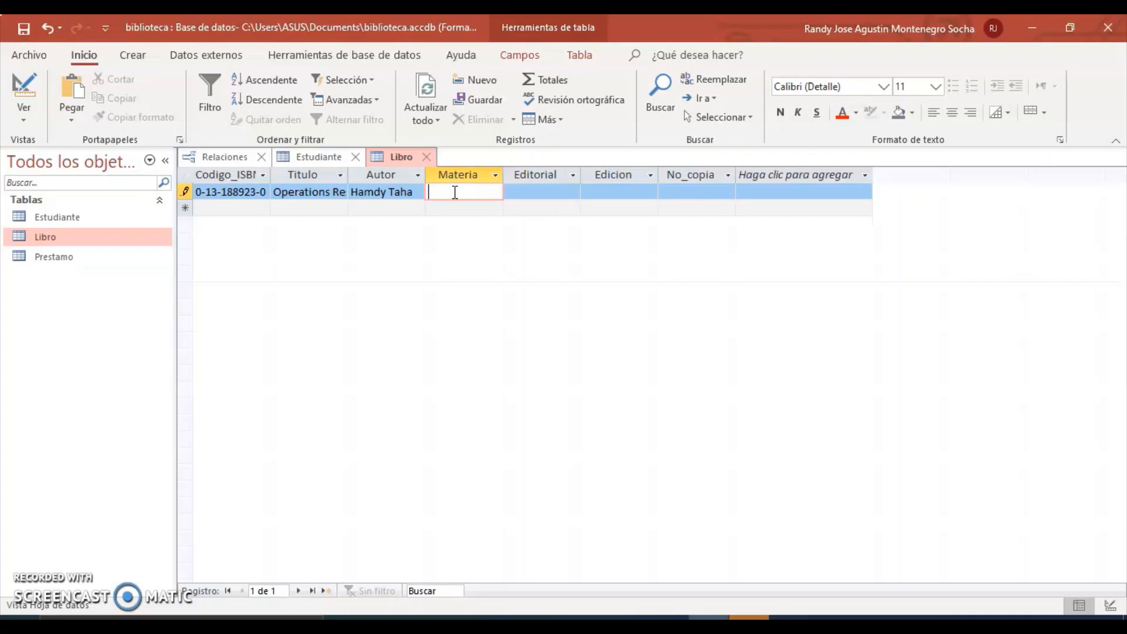
text(Ing. Industrial)
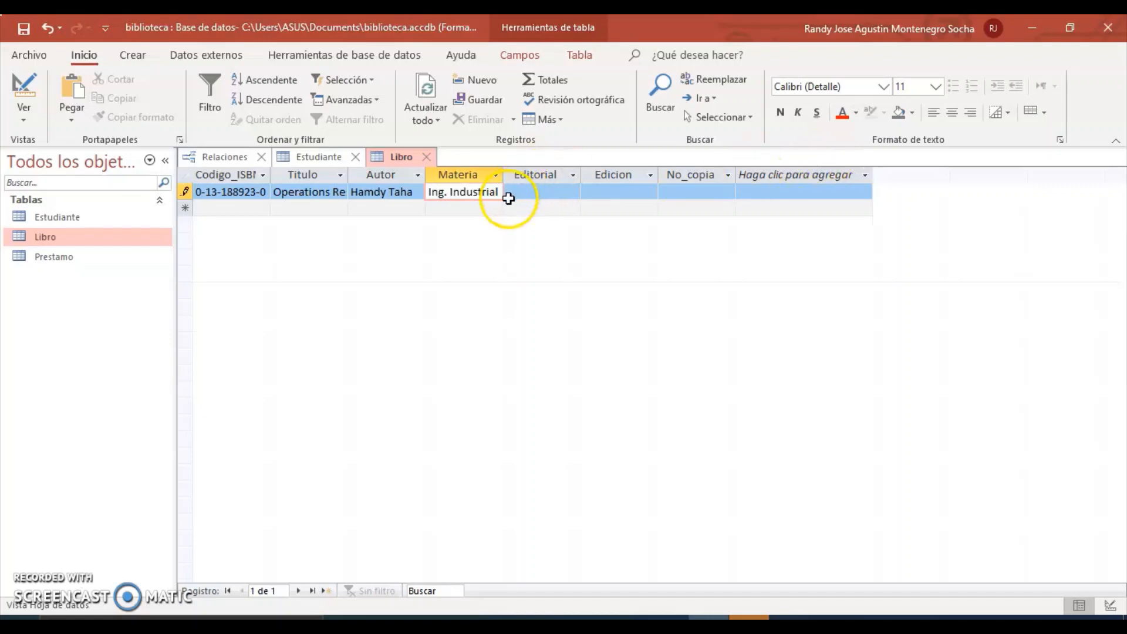
click(546, 193)
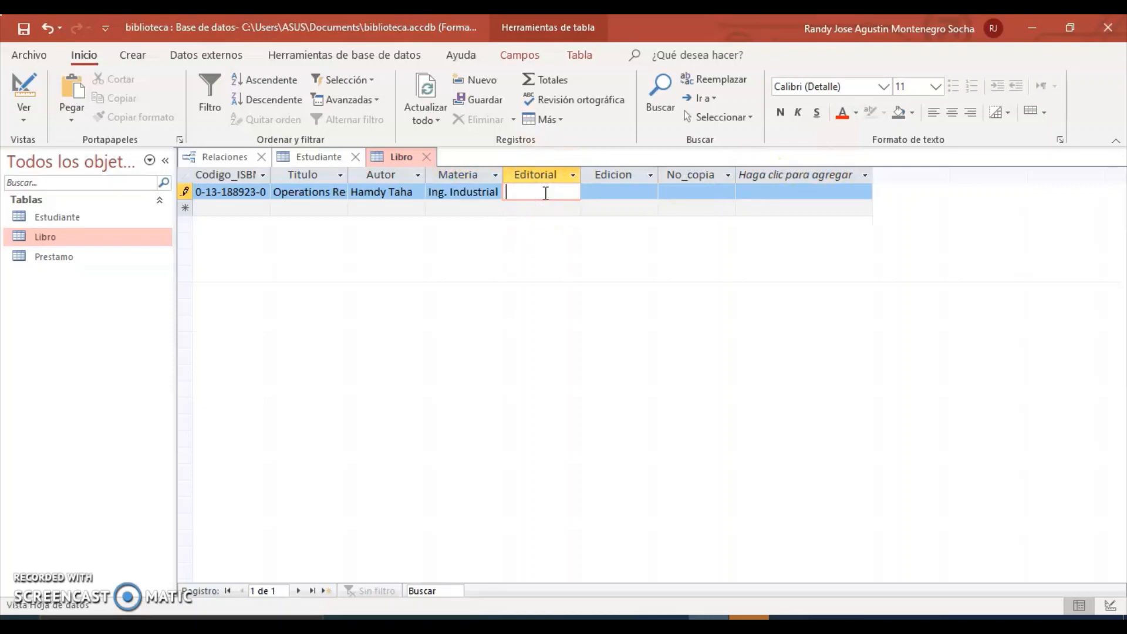
text(Pearson)
click(598, 197)
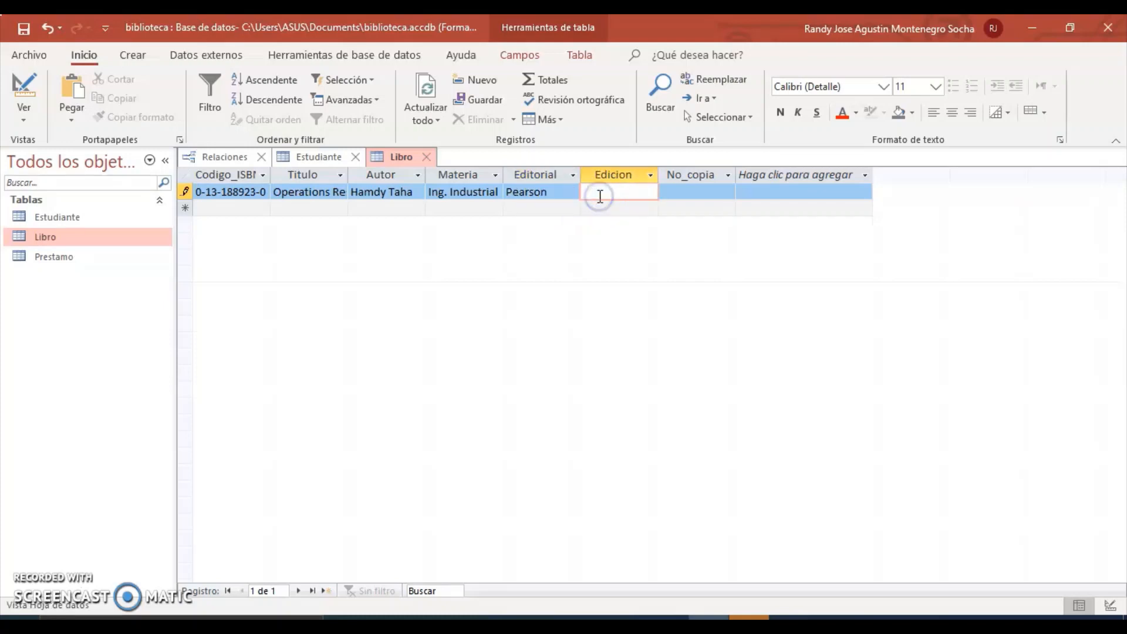
text(Octaca)
key(BackSpace)
key(BackSpace)
text(va)
Give the first book 1 copy and save the record.
drag(627, 196, 661, 190)
click(663, 191)
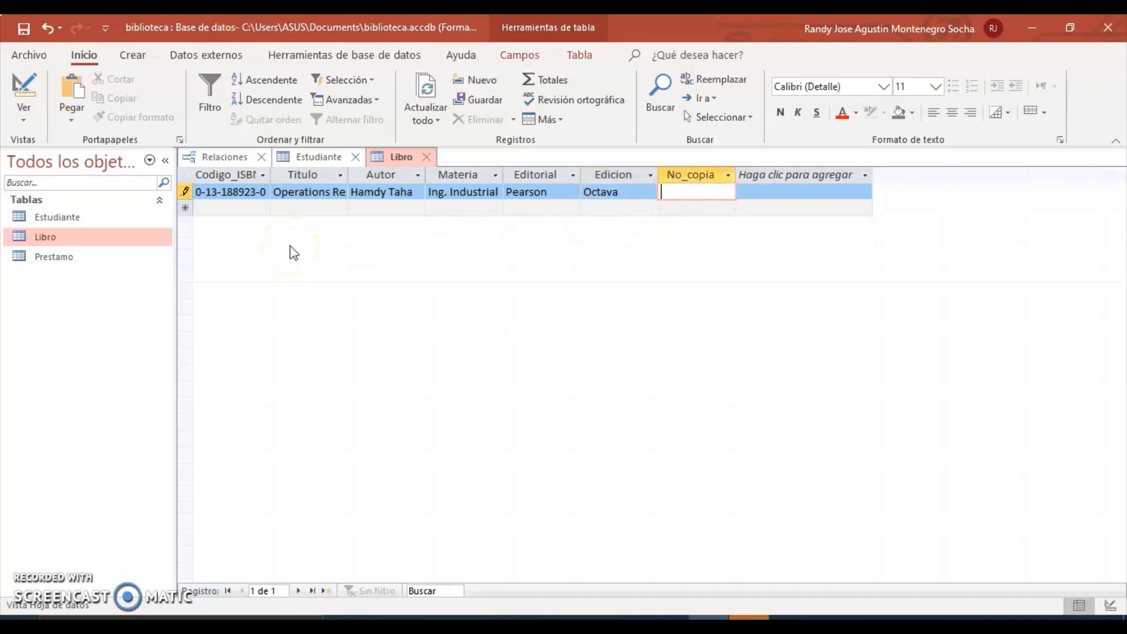
text(1)
click(128, 274)
click(216, 210)
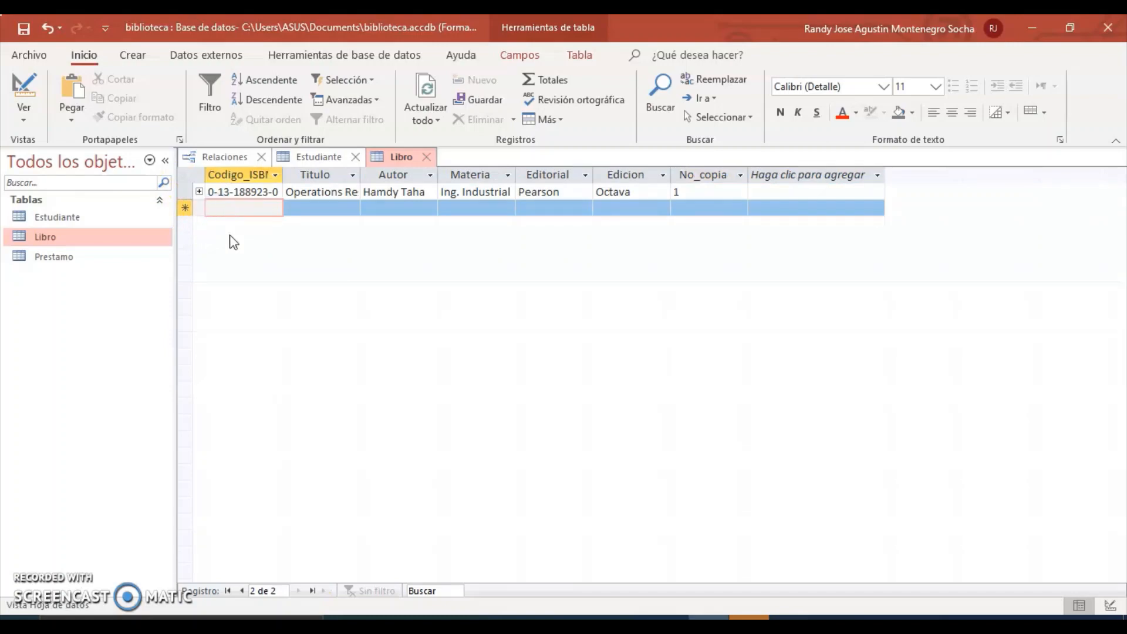
Start the second book with ISBN 0-13-240672, title Microeconomía and author Robert Pindyck.
text(0-)
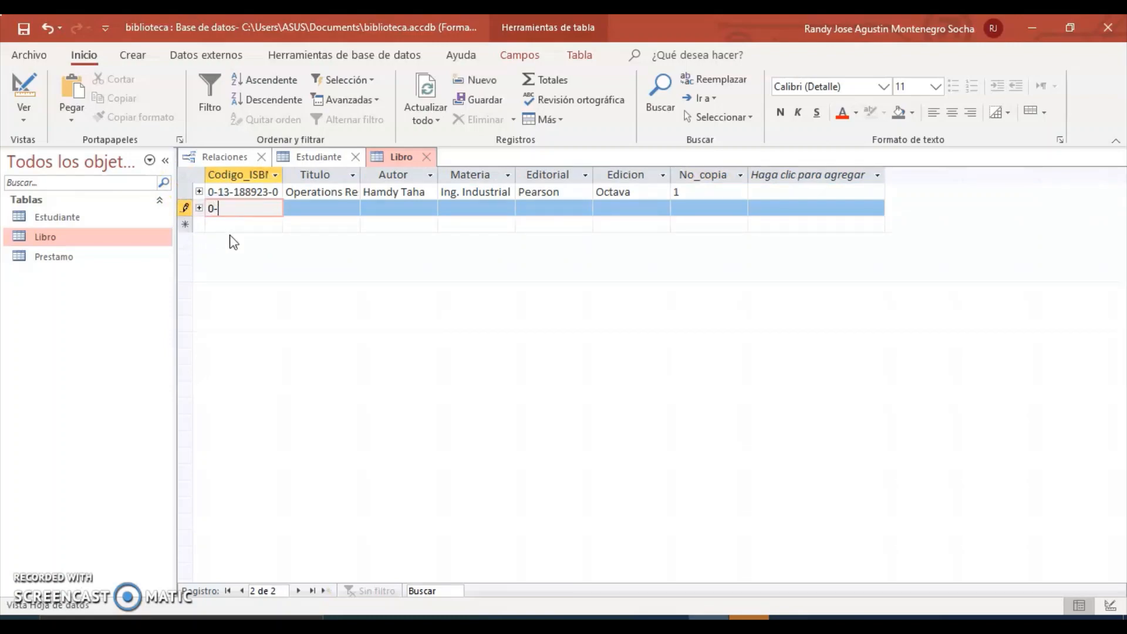
text(13-240672)
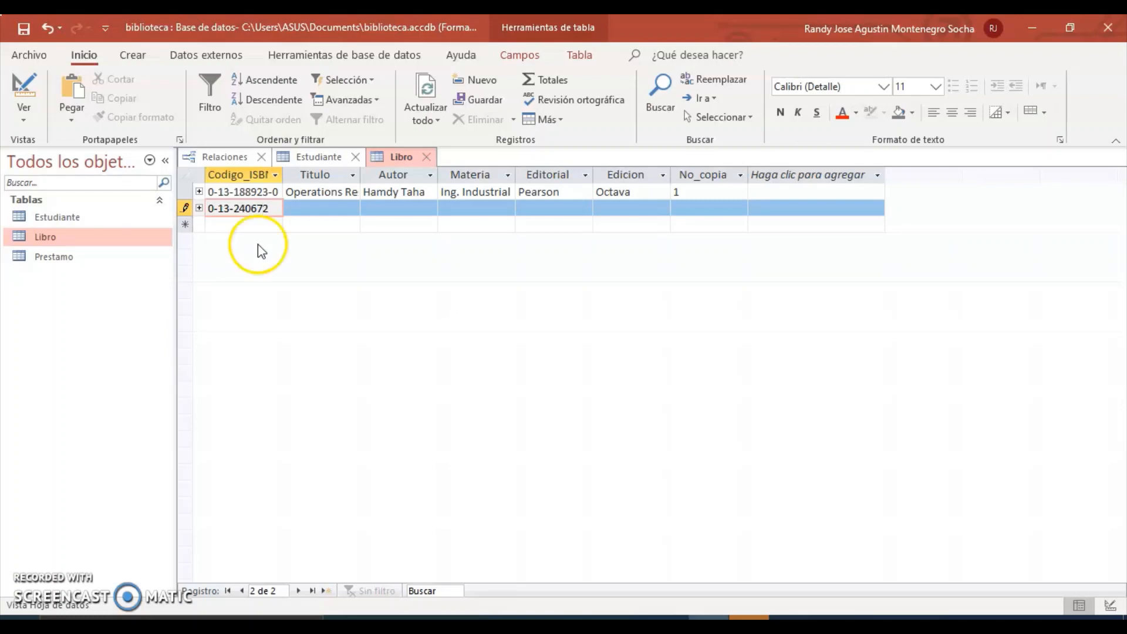
click(306, 210)
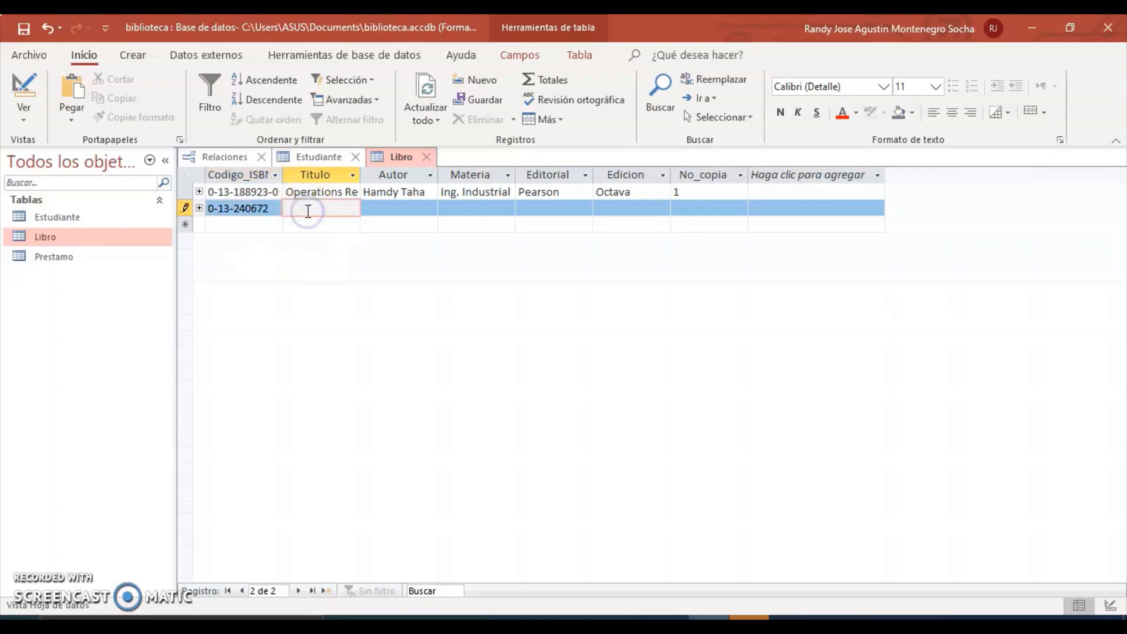
text(Microecn)
text(nomia)
click(400, 205)
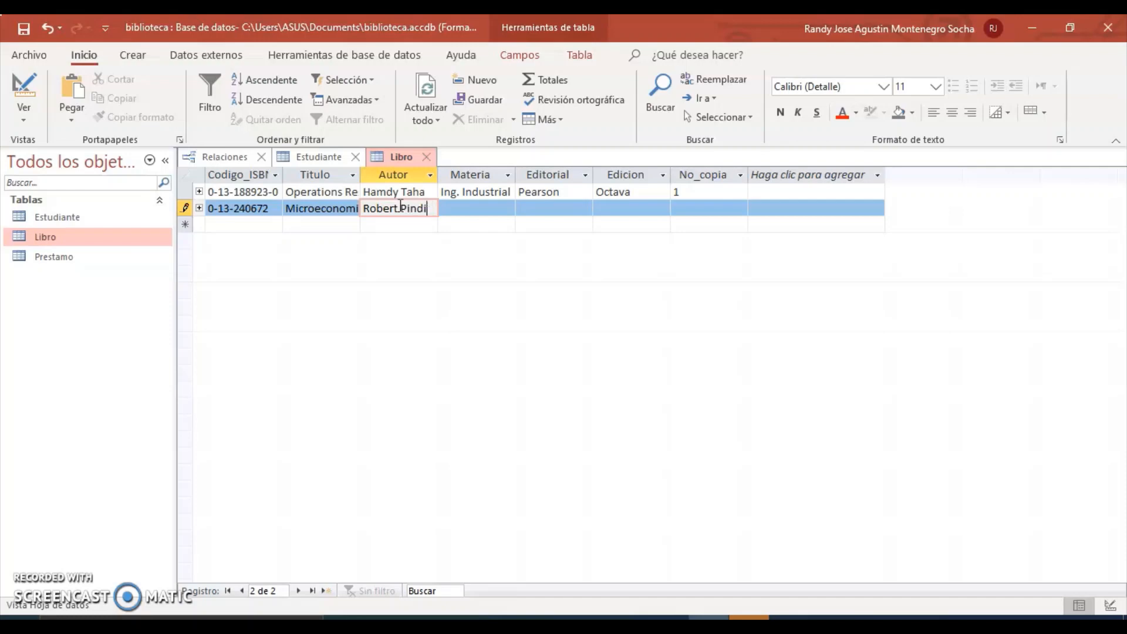
text(k)
Complete it with subject Economía, Prentice Hall, tercera edicion, 1 copy, and save.
click(460, 209)
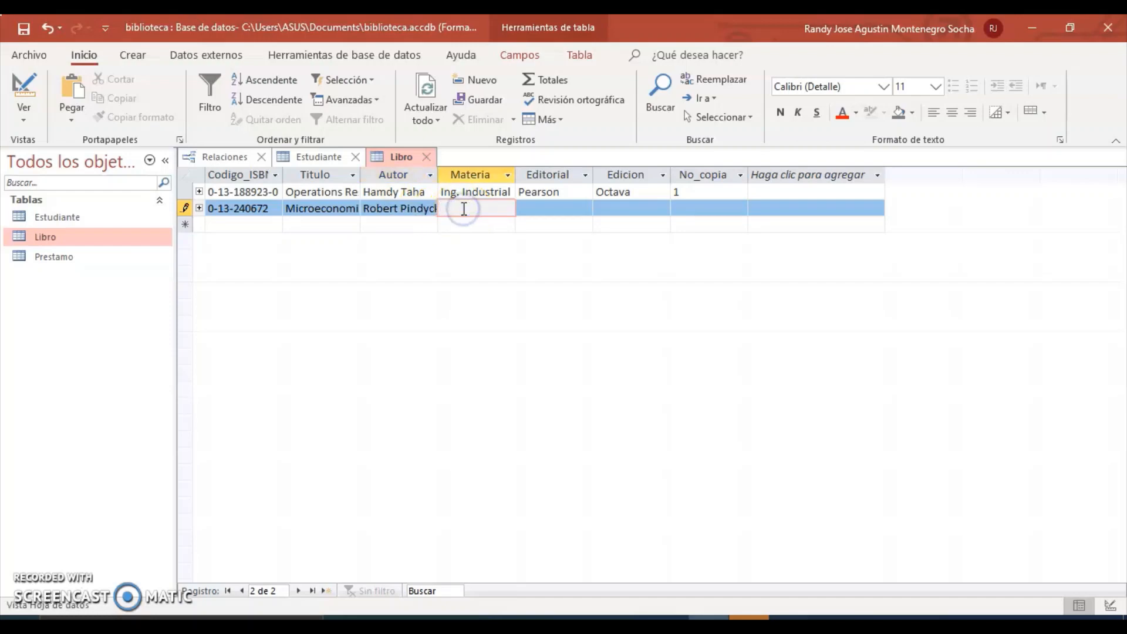
text(Economia)
click(539, 212)
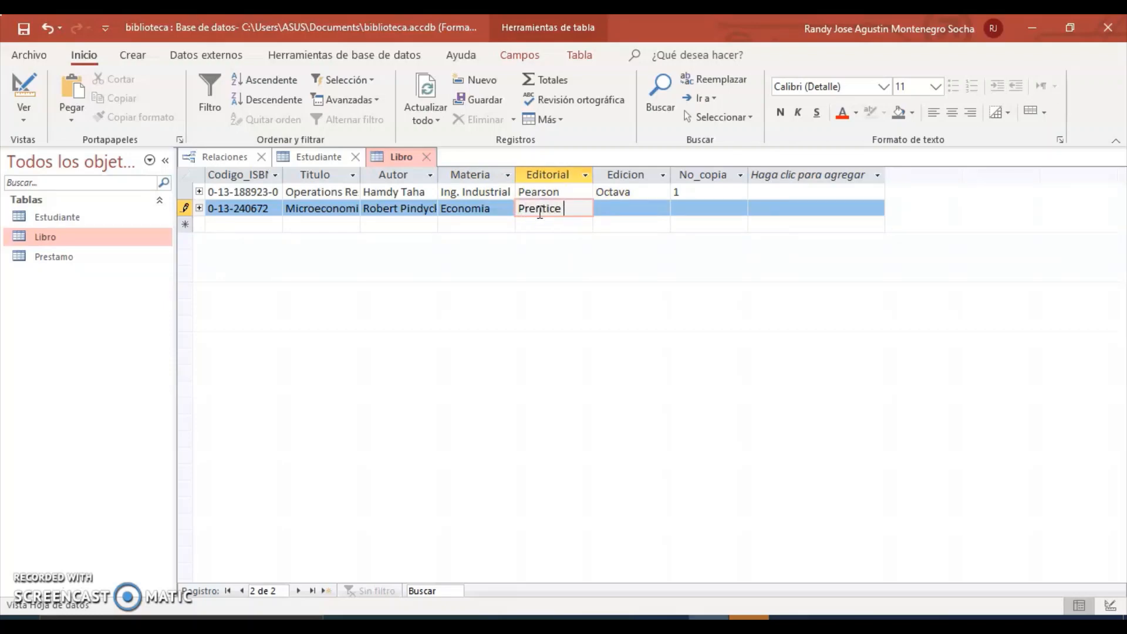
text(Prentice Hall)
click(616, 210)
text(te)
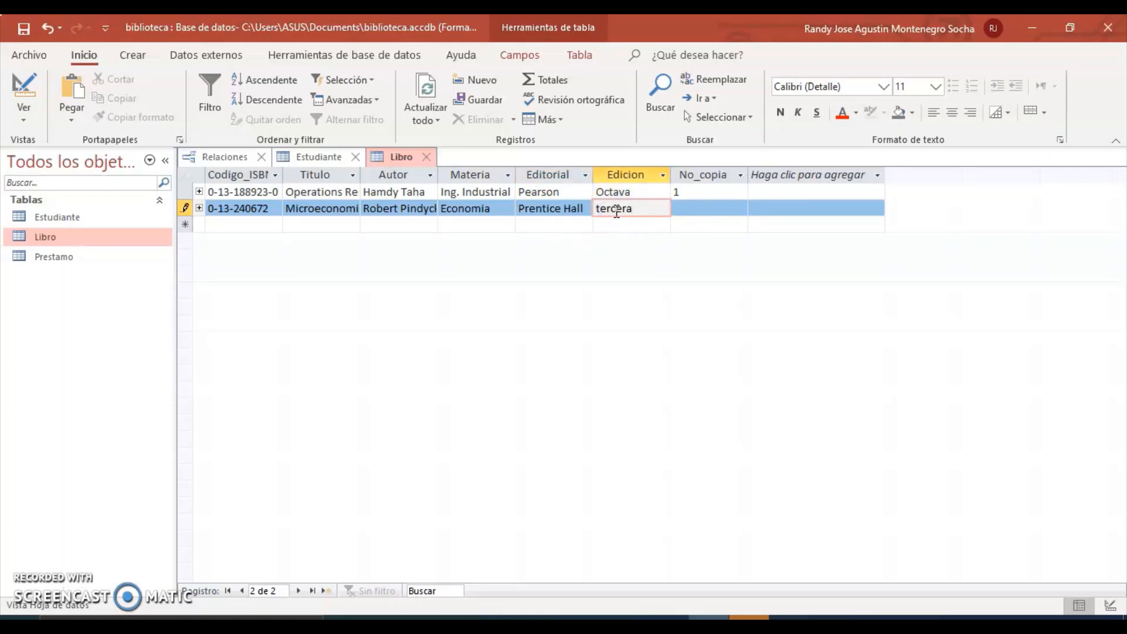
text(rcera)
click(637, 210)
text(ed)
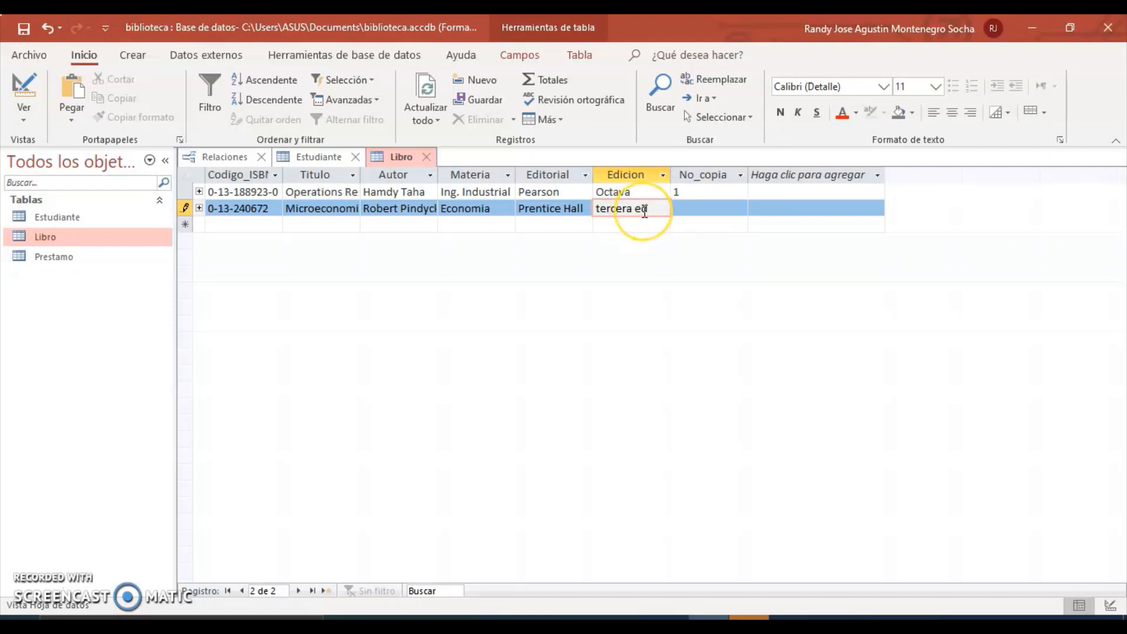
text(icion)
click(697, 209)
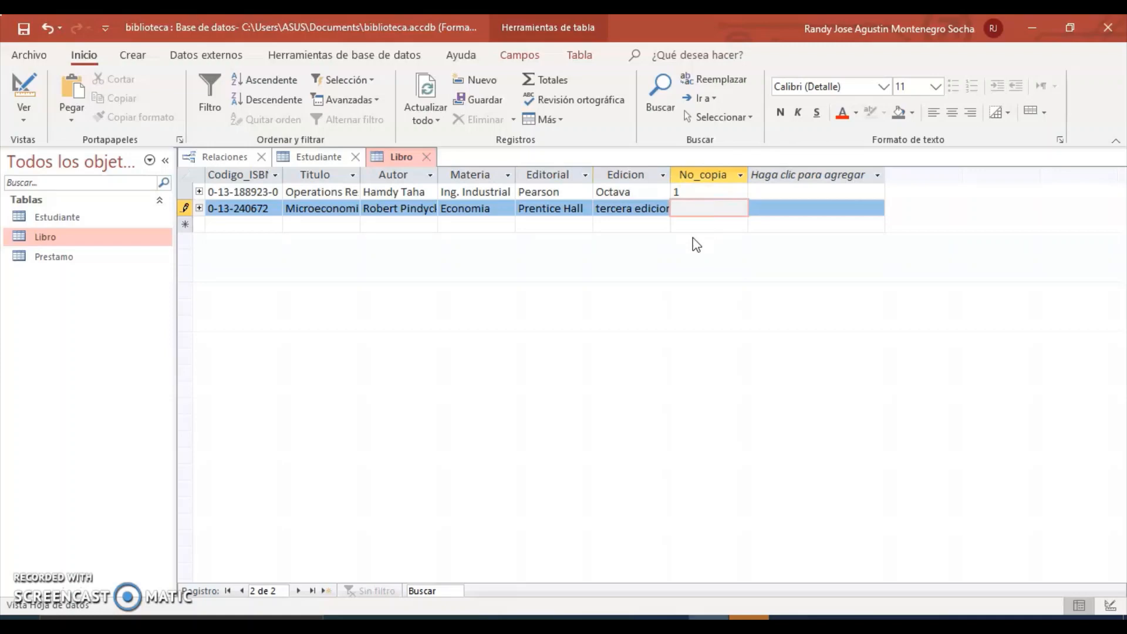
click(695, 222)
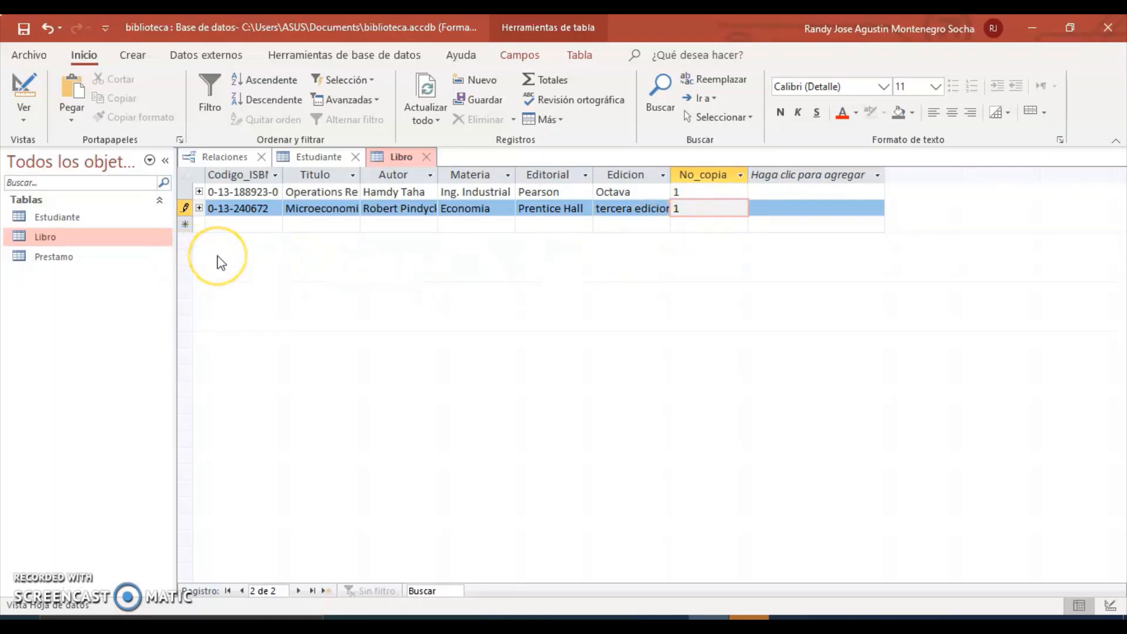
key(Tab)
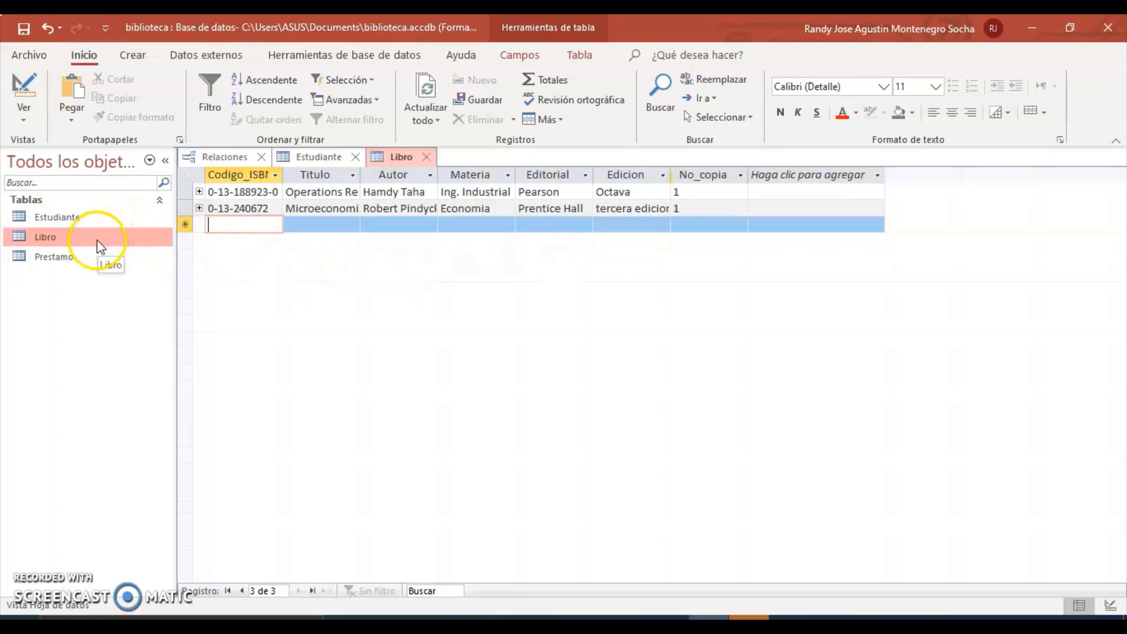
Check the second book's loan subdatasheet and the Relaciones diagram, then collapse it again.
click(199, 209)
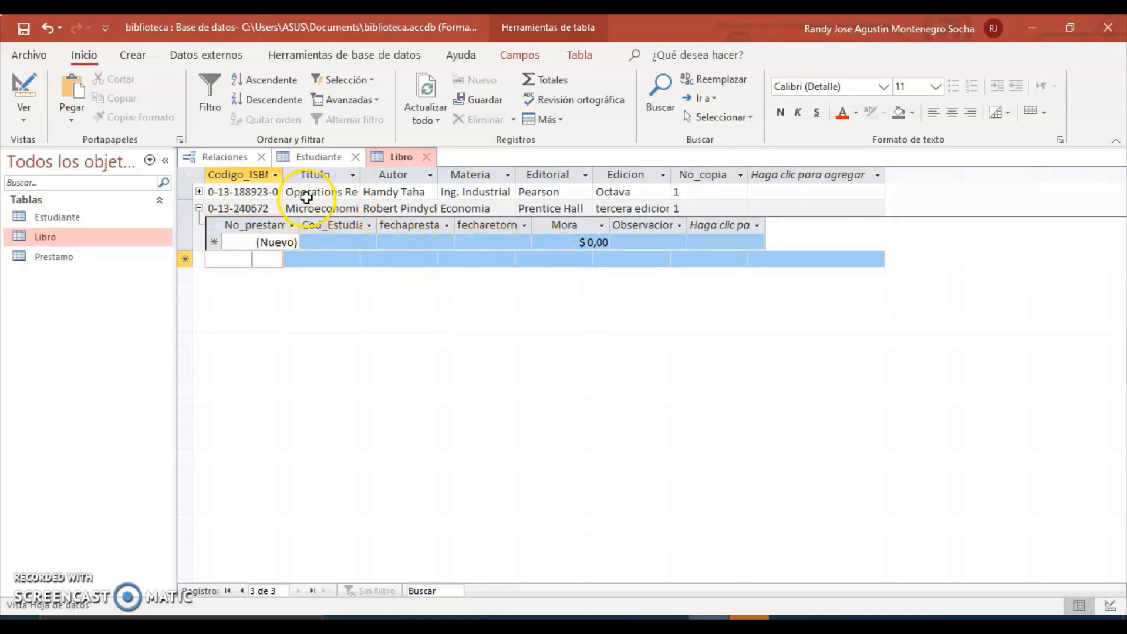
click(215, 156)
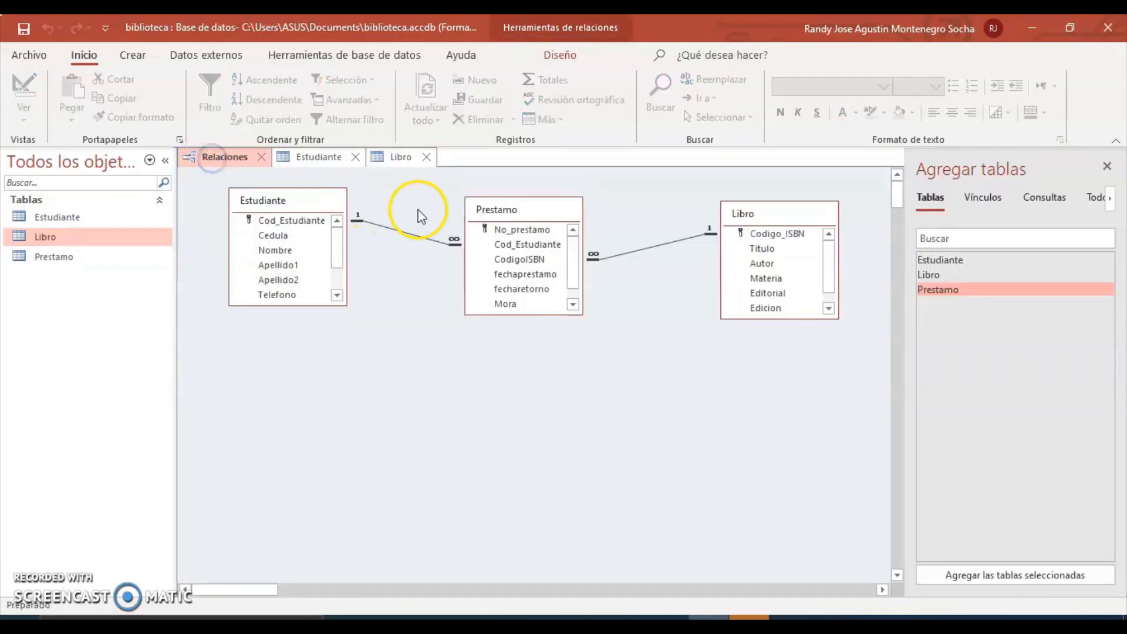
click(387, 156)
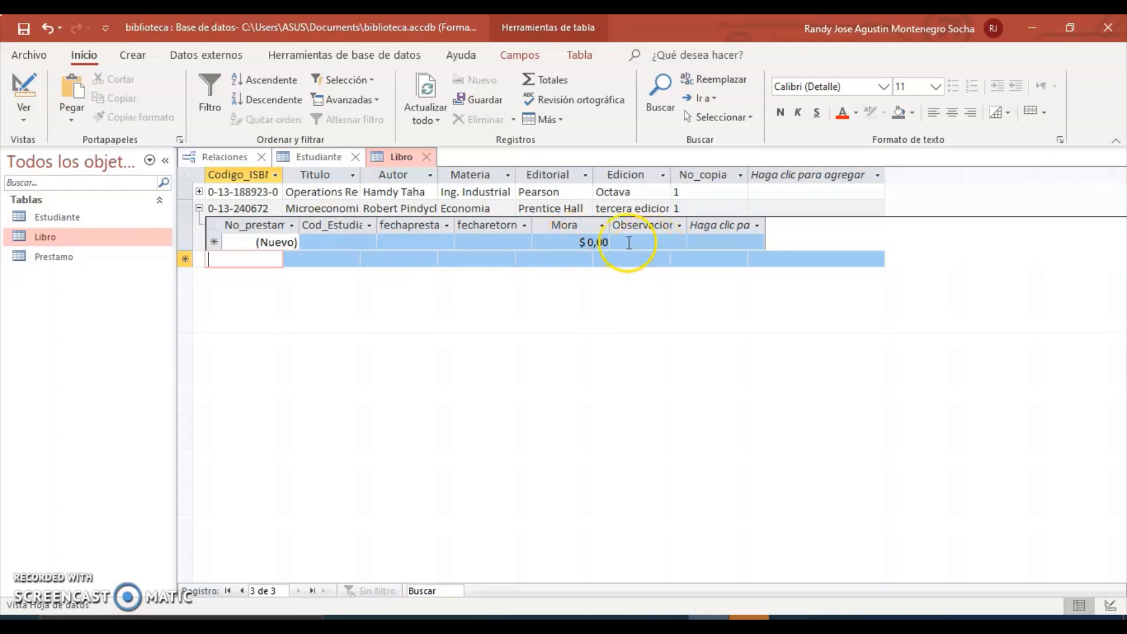
click(199, 208)
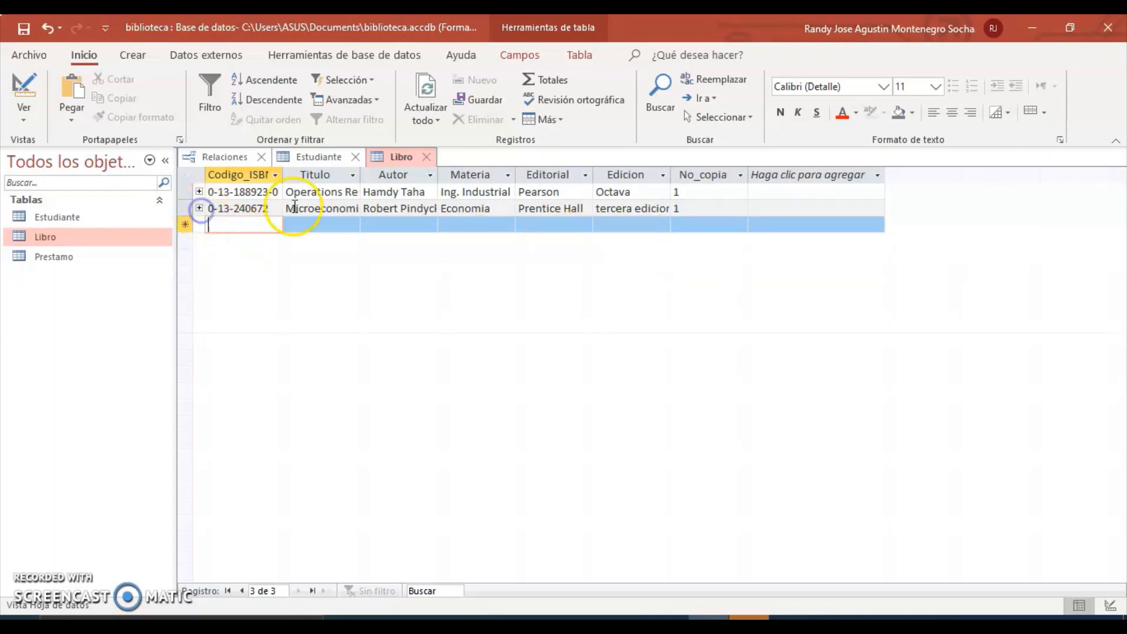
Widen the Codigo_ISBN column so the full ISBN codes are readable.
drag(284, 177, 317, 176)
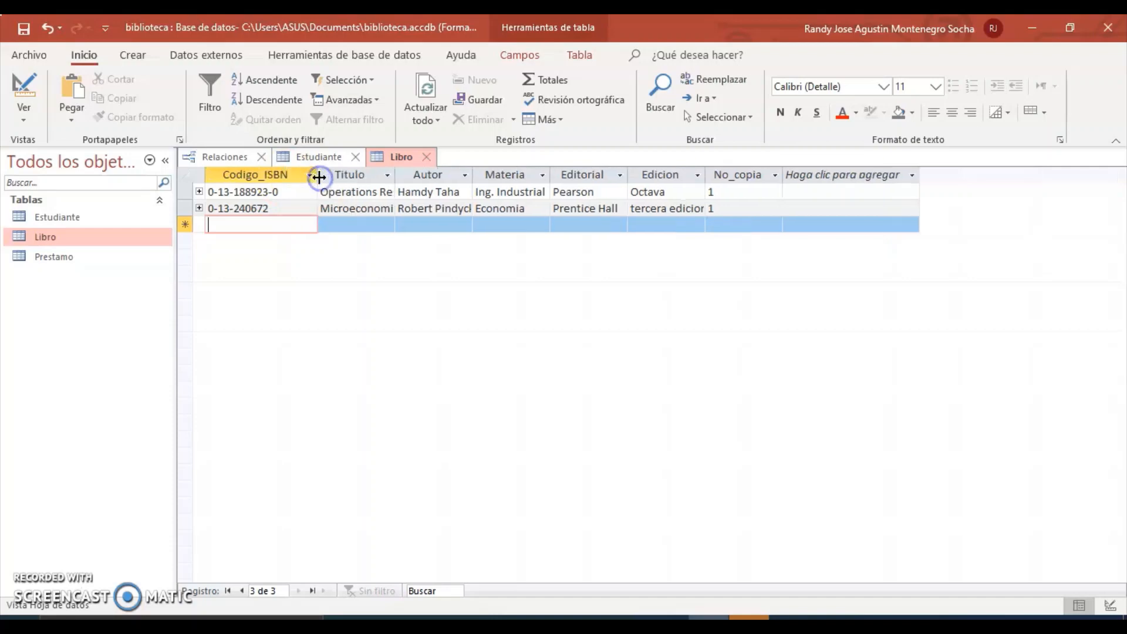
click(281, 192)
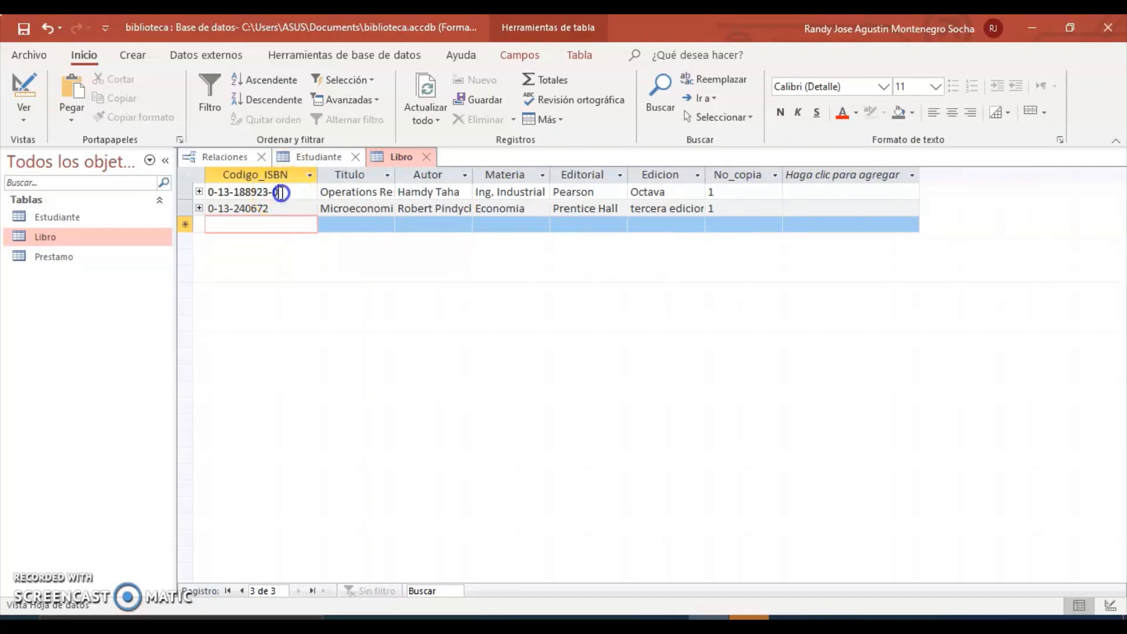
drag(281, 193, 206, 192)
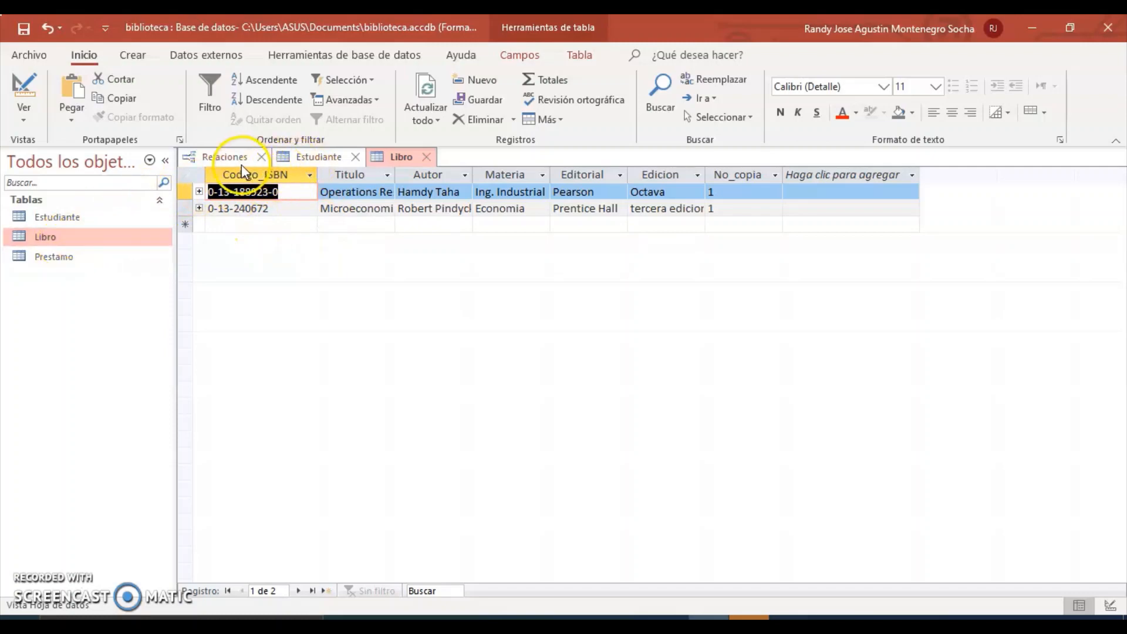
click(49, 254)
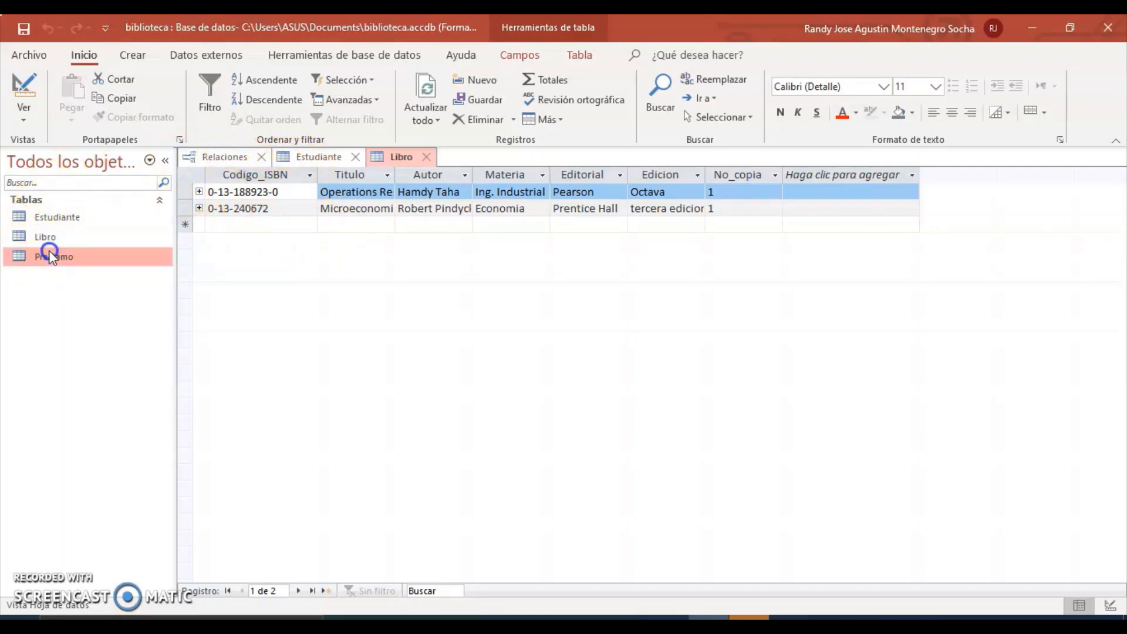
Open Prestamo and paste the first student's code, copied from Estudiante, into Cod_Estudiante.
double_click(50, 257)
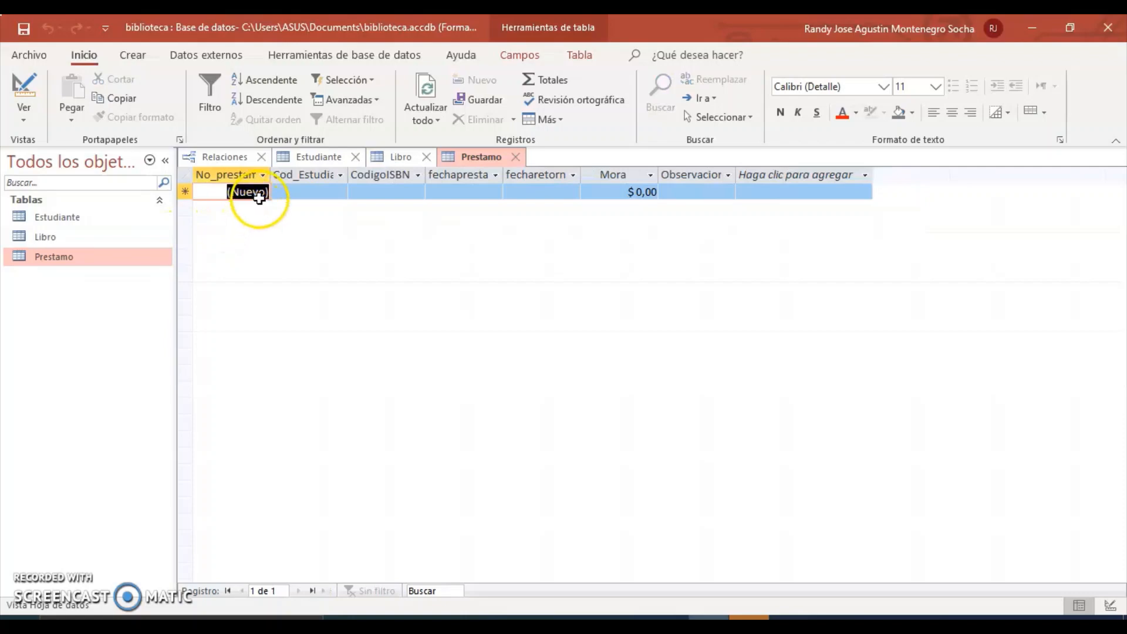
click(300, 193)
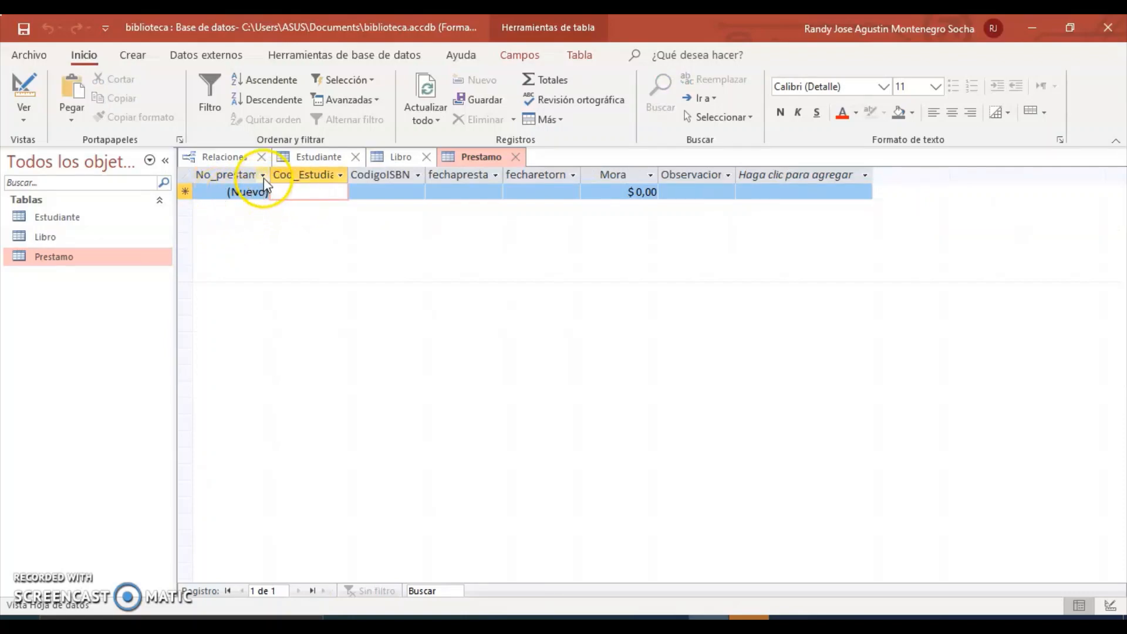
click(262, 175)
click(264, 192)
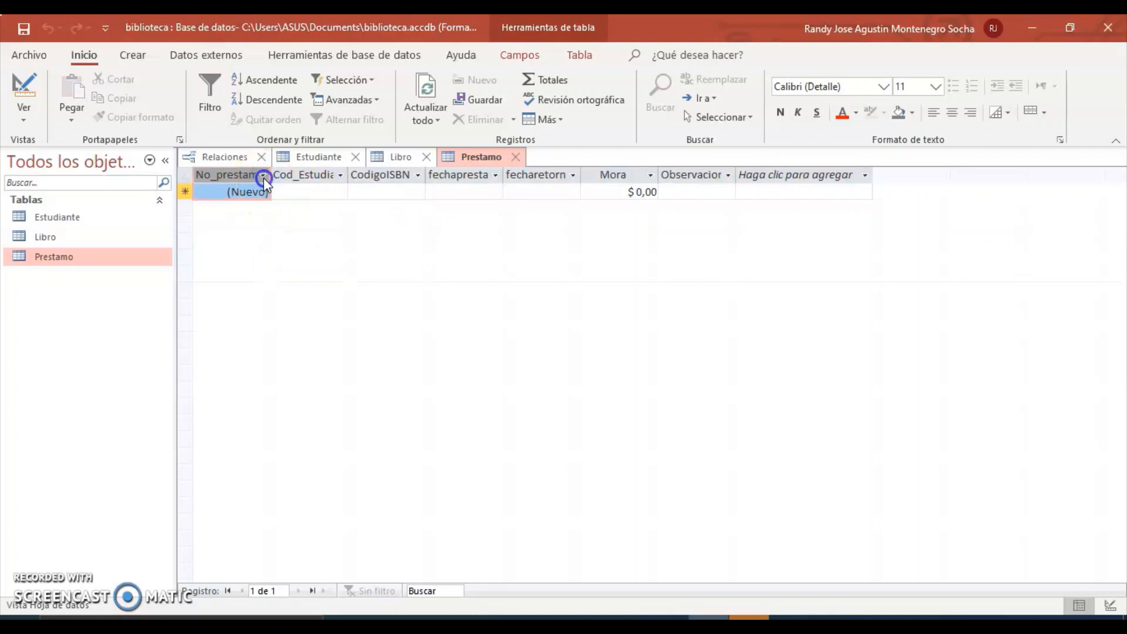
click(301, 192)
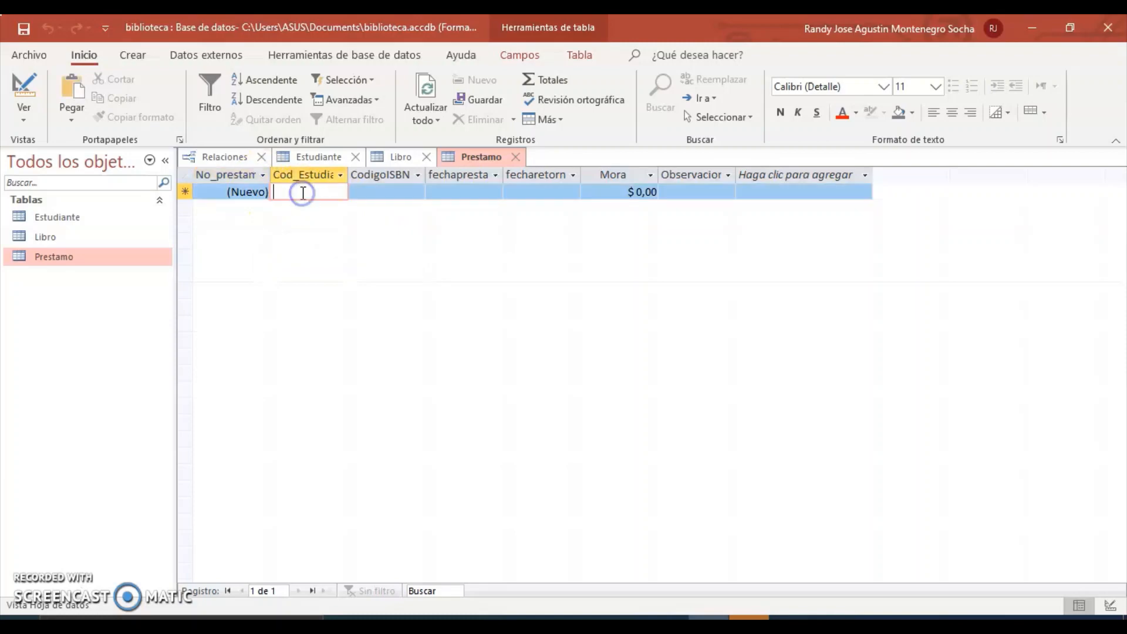
click(69, 216)
double_click(105, 220)
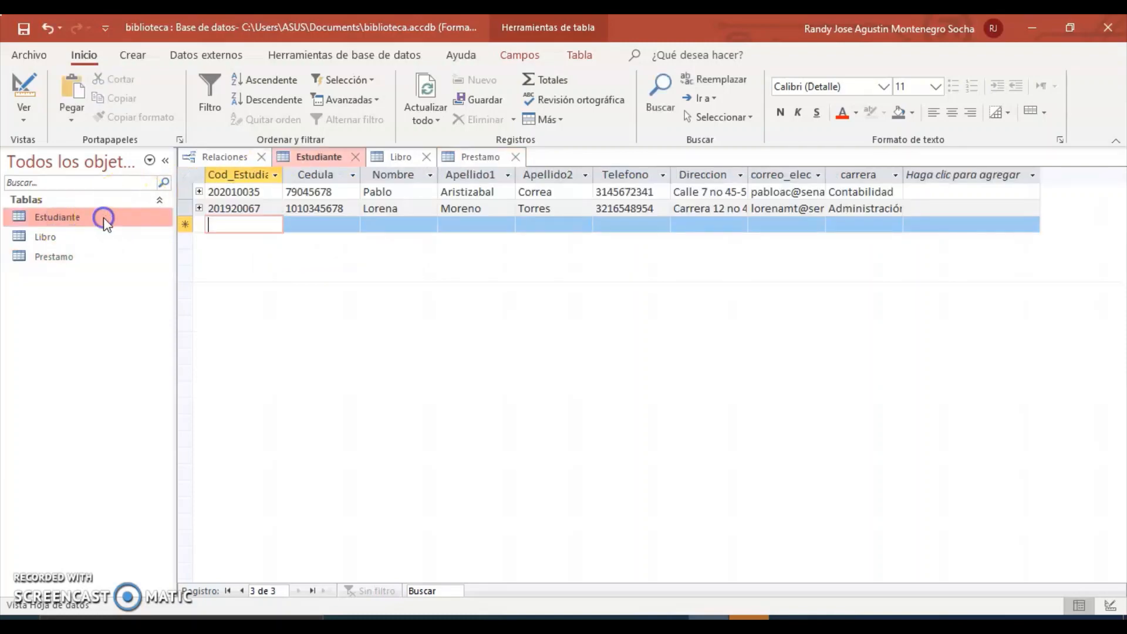
click(261, 192)
drag(261, 192, 208, 192)
key(ctrl+c)
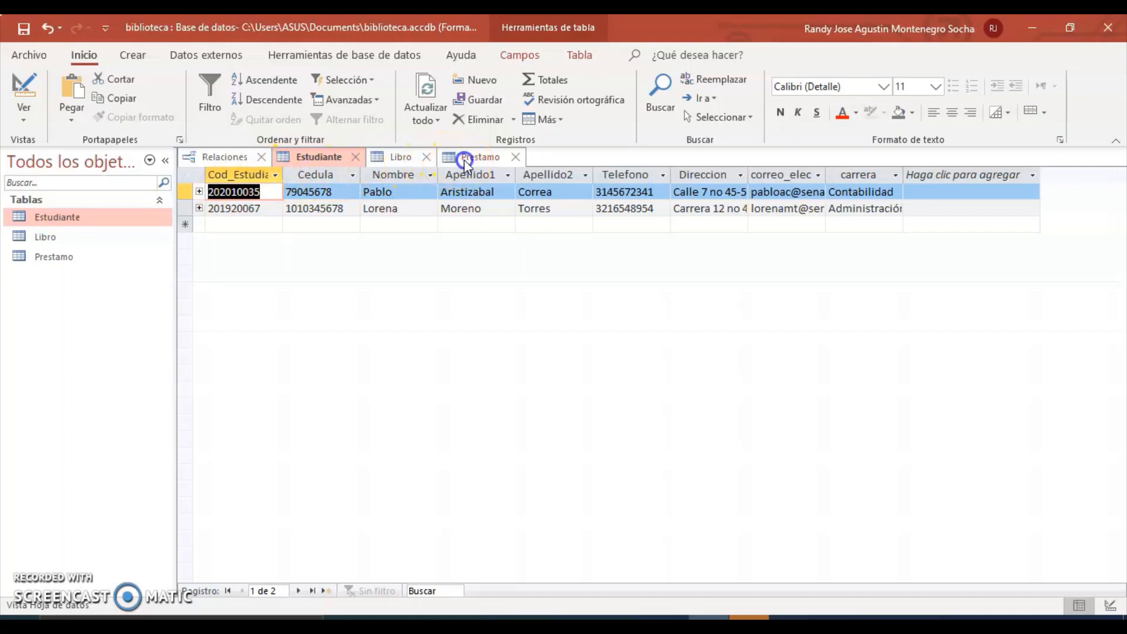
click(463, 158)
click(295, 194)
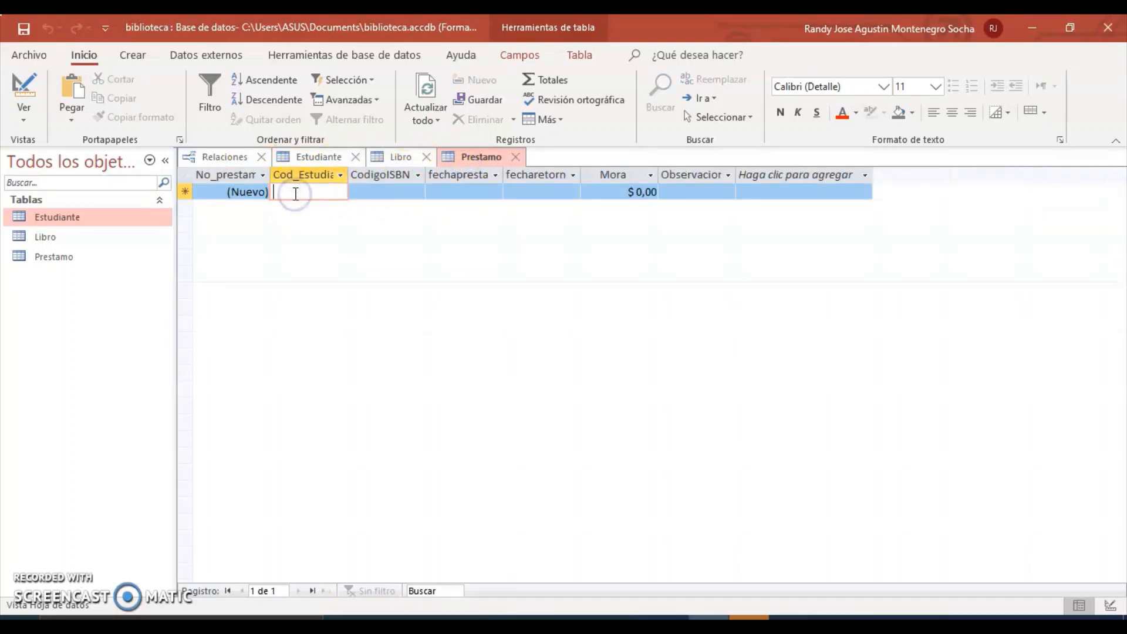
key(ctrl+v)
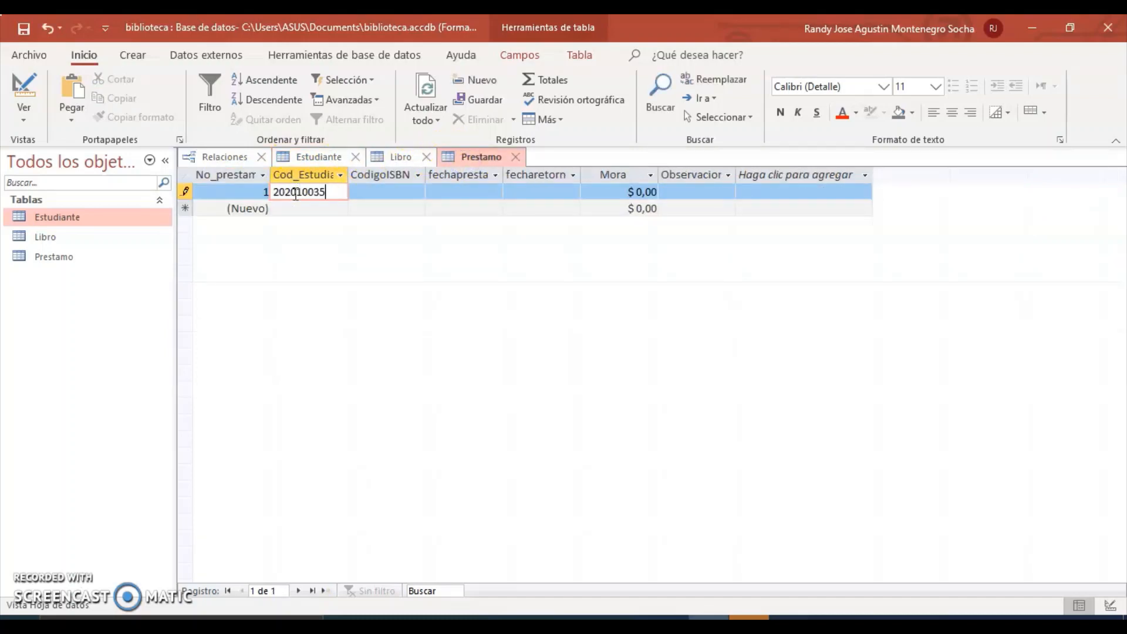
click(378, 192)
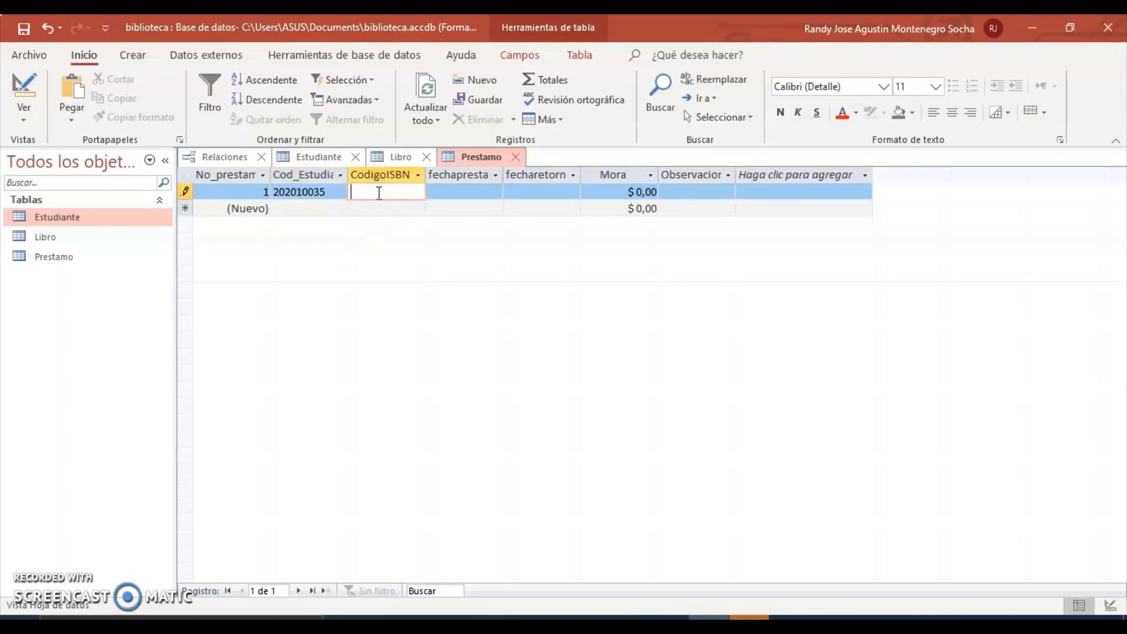
click(395, 156)
key(ctrl+c)
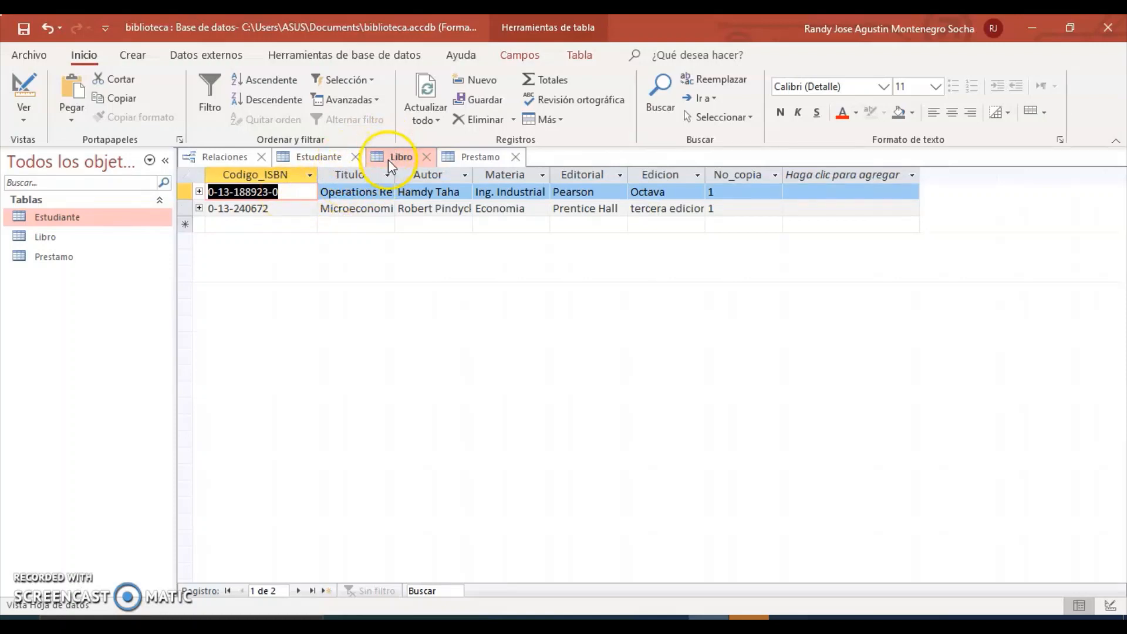
click(300, 157)
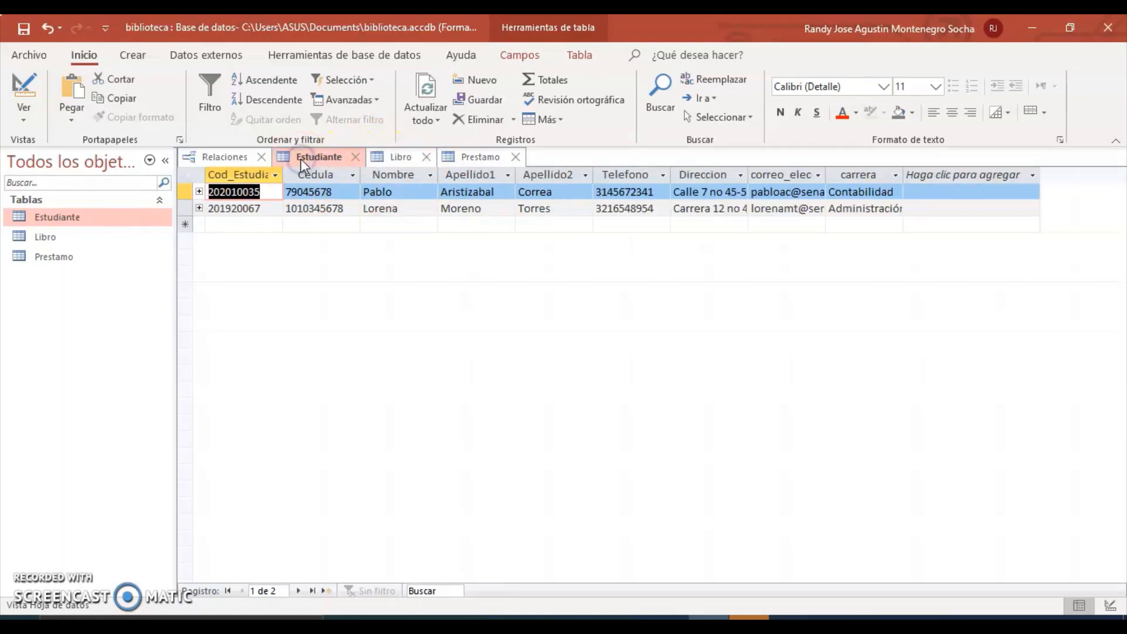
click(472, 157)
click(366, 195)
key(ctrl+v)
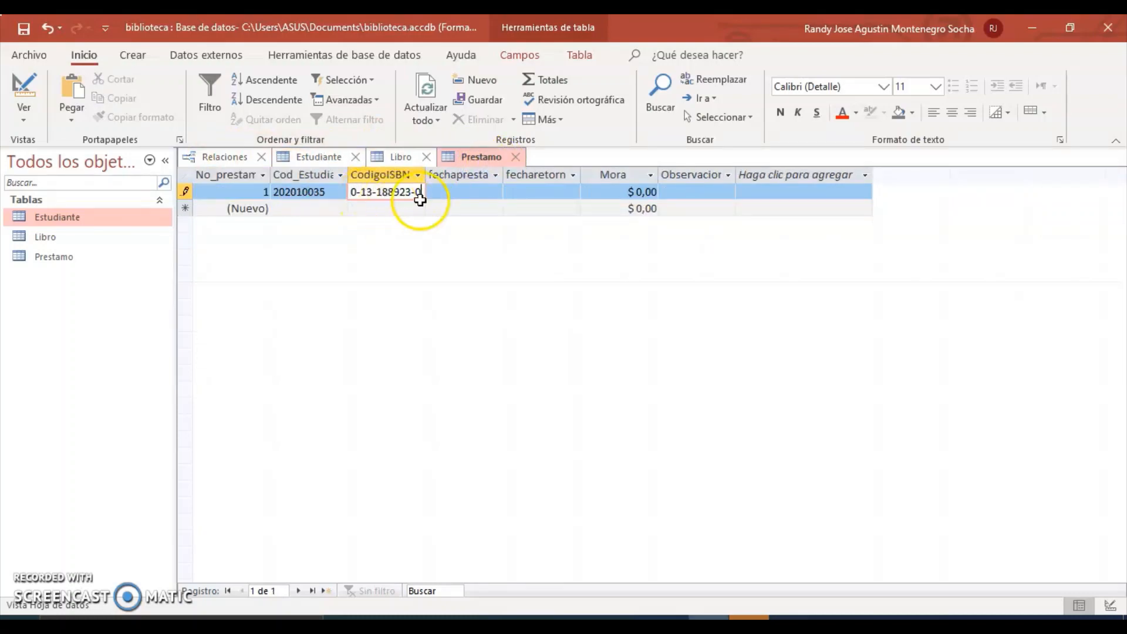
click(453, 193)
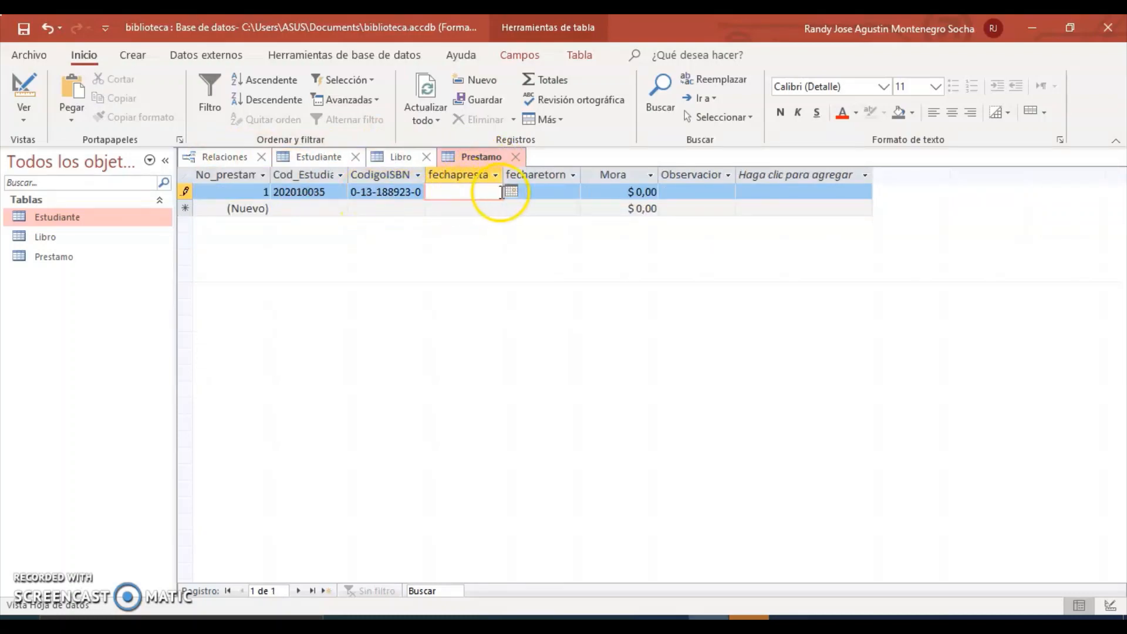
Set the loan date to 21/05/2020 and the return date to 28/05/2020 with the date pickers.
click(512, 192)
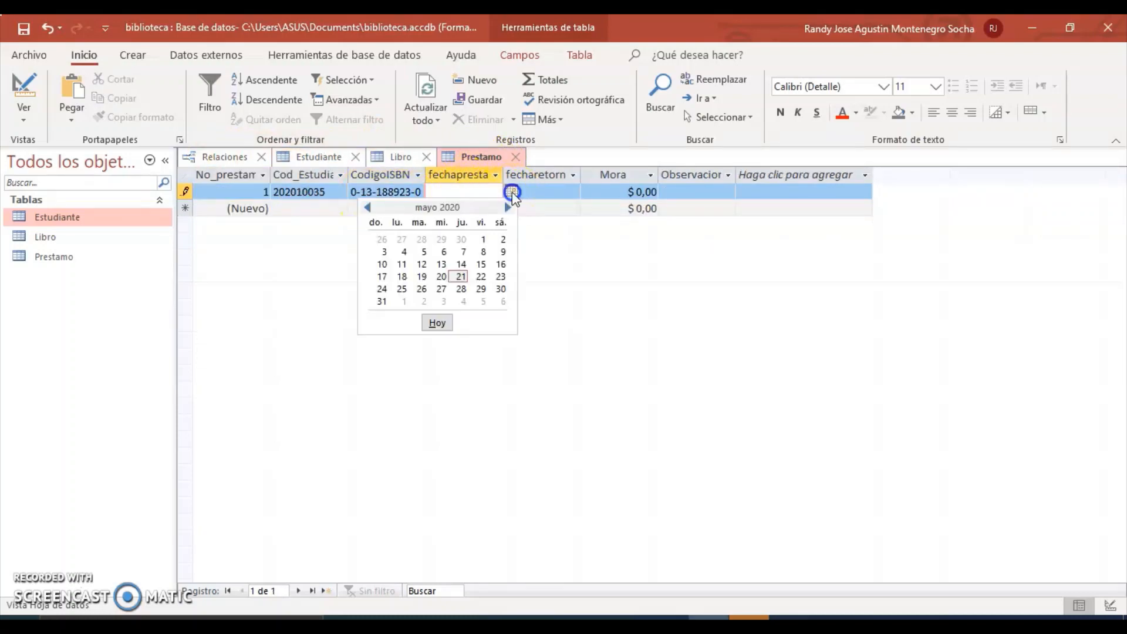
click(463, 276)
click(547, 193)
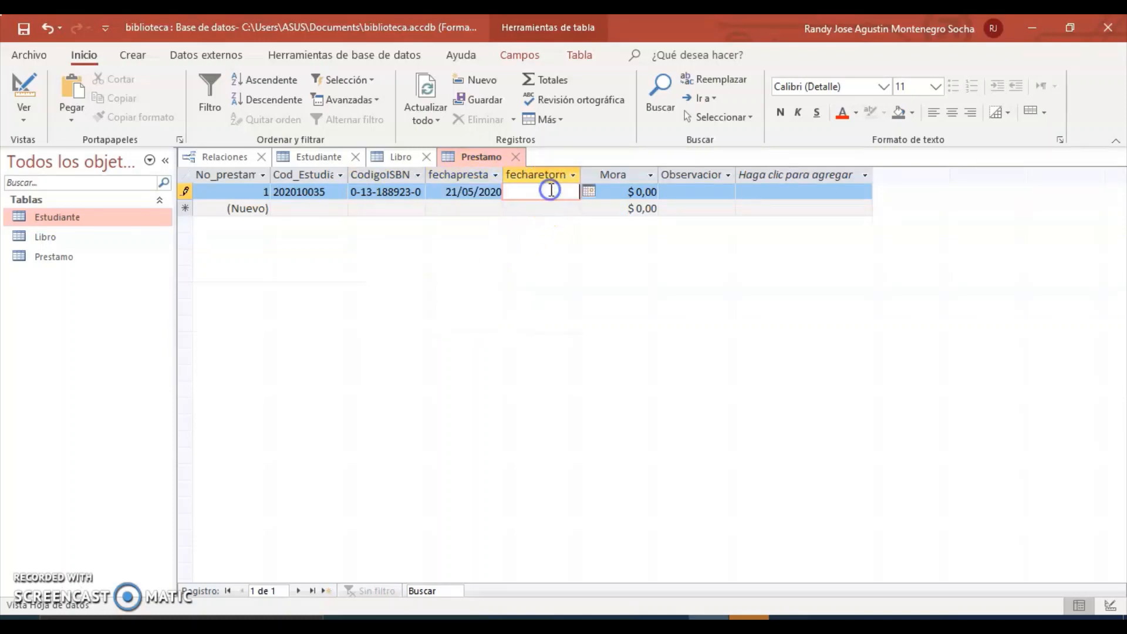
click(586, 192)
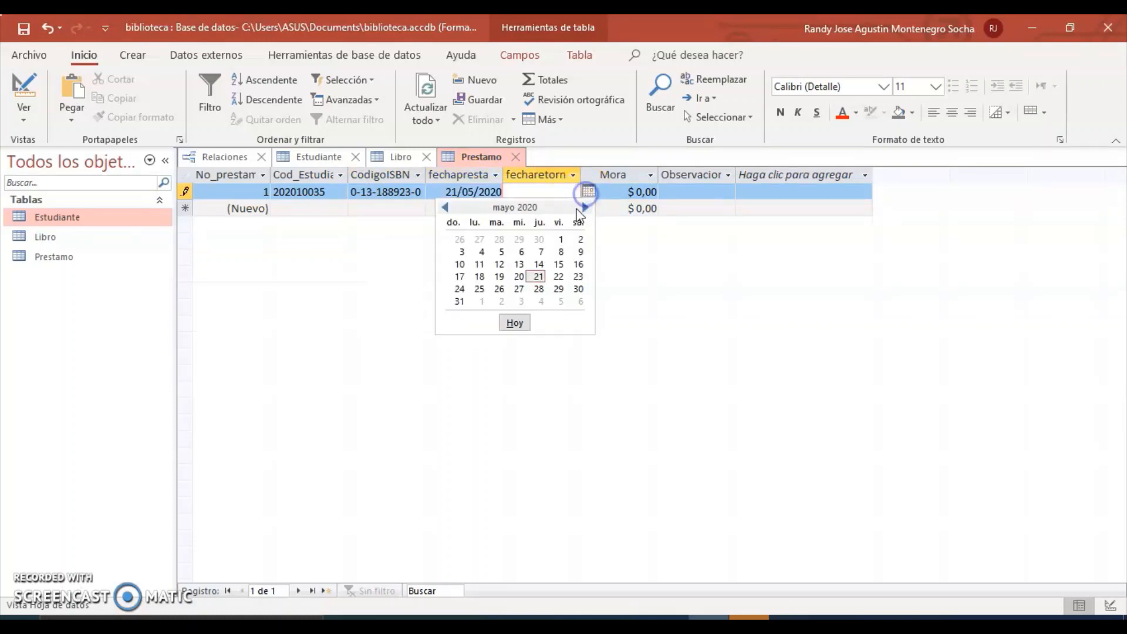
click(536, 290)
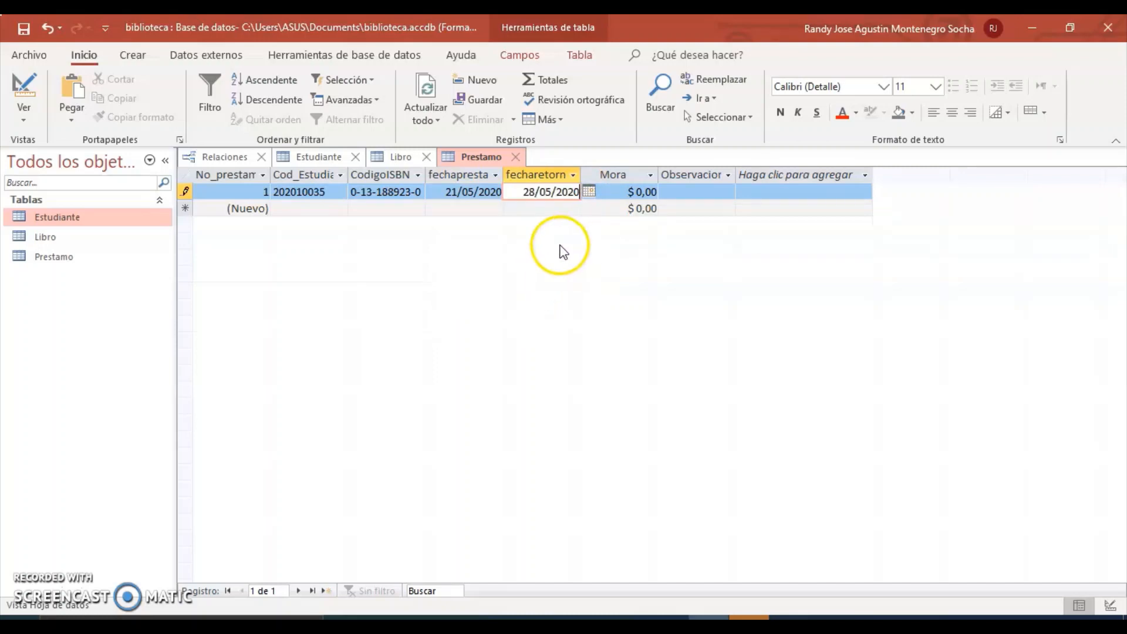
Add the observation 'El libro se presta sin DVD' and save the loan.
click(690, 191)
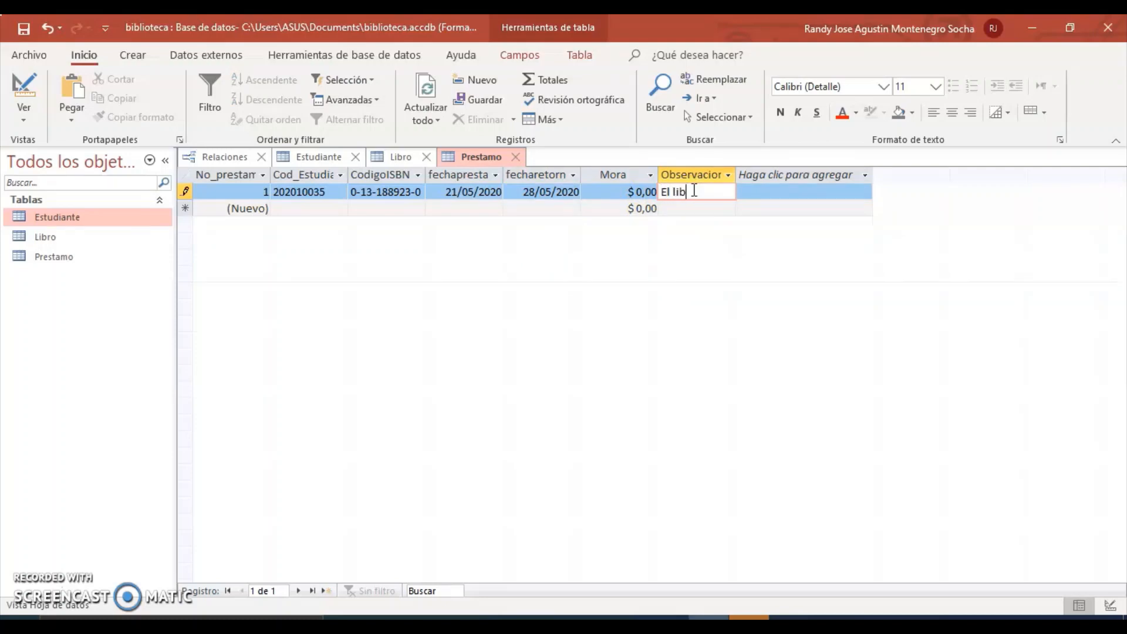
text(El libro se presta sin DVD.)
key(Tab)
click(278, 372)
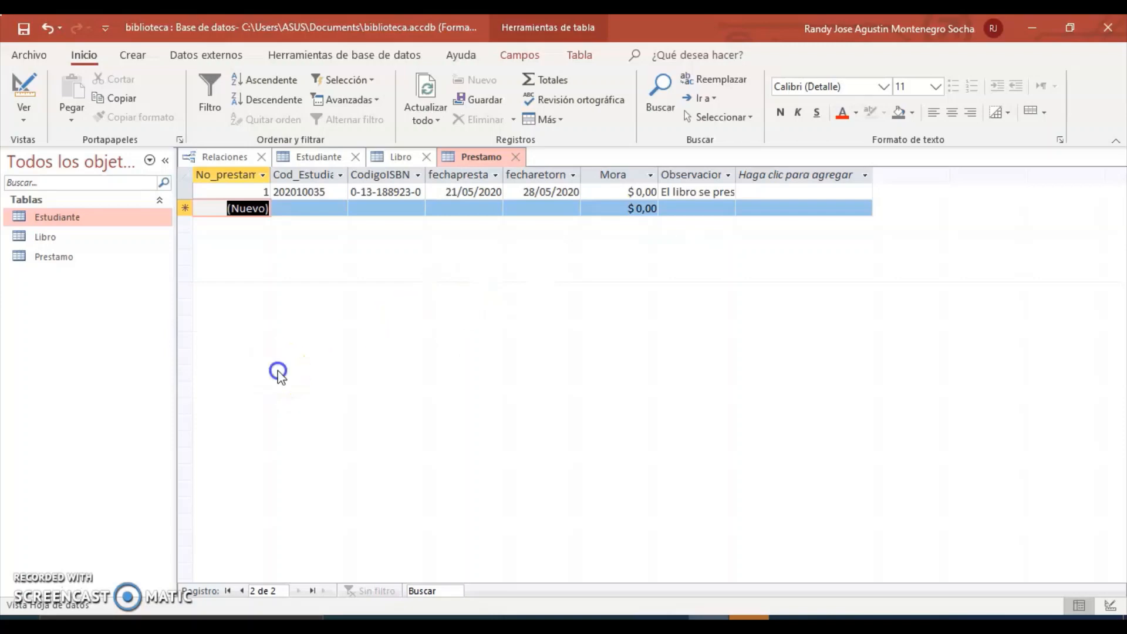
Verify loan 1 appears in the first student's subdatasheet in Estudiante.
double_click(58, 218)
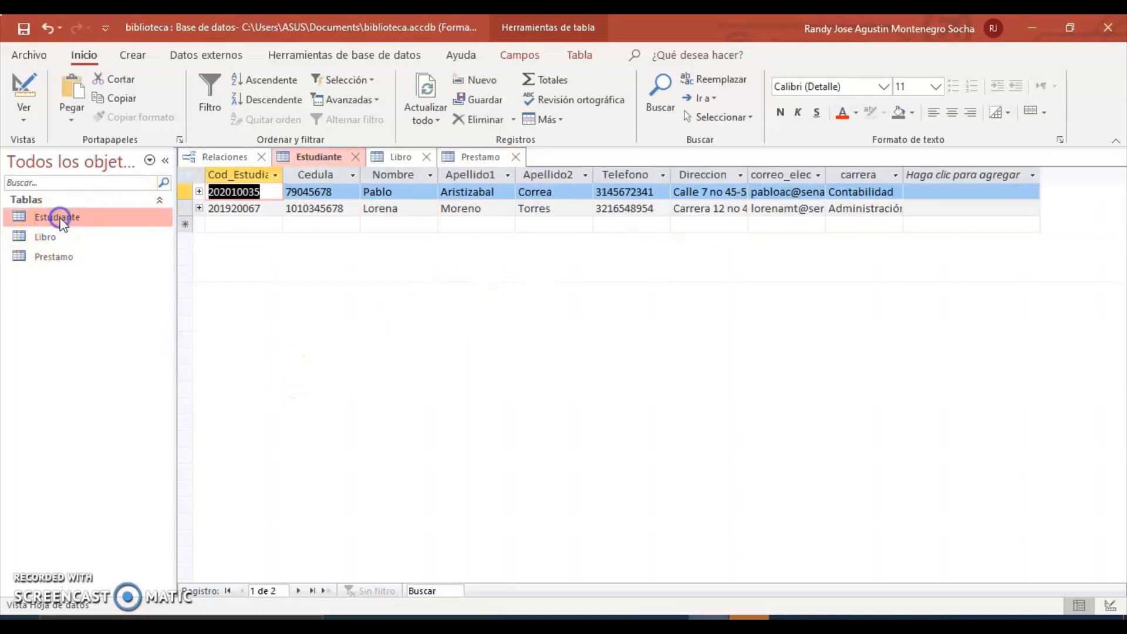
click(200, 193)
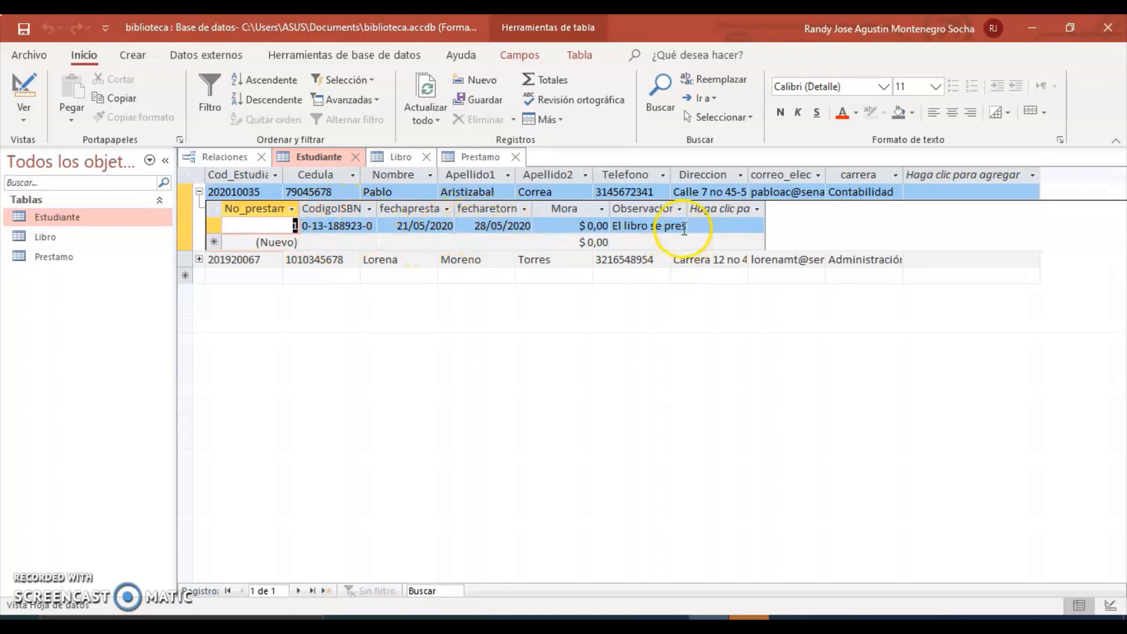
click(679, 210)
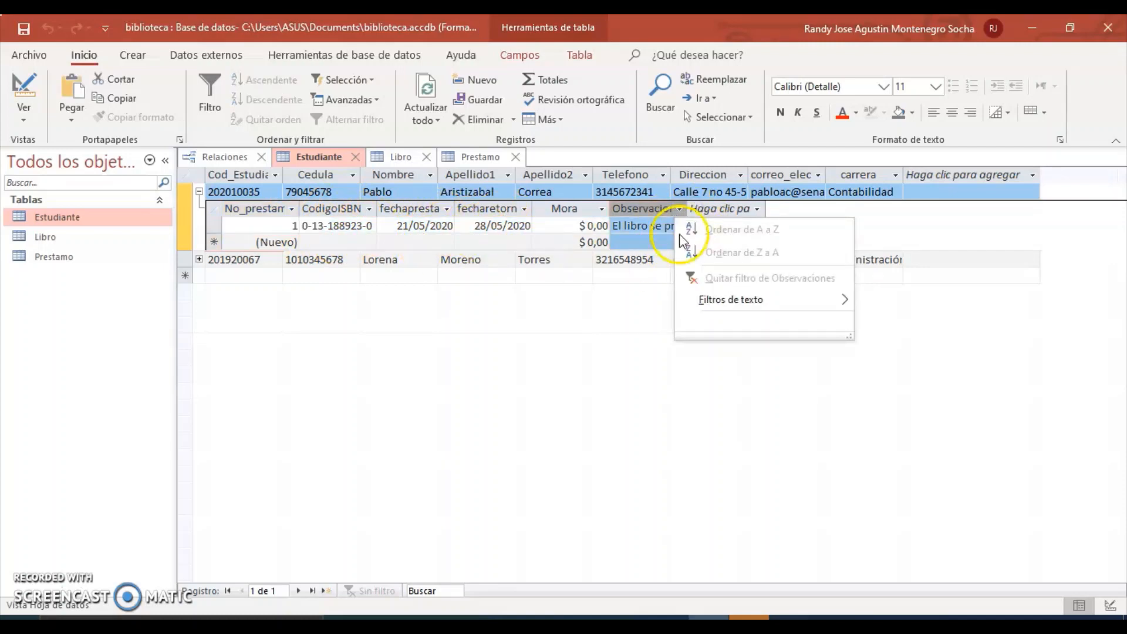
double_click(74, 237)
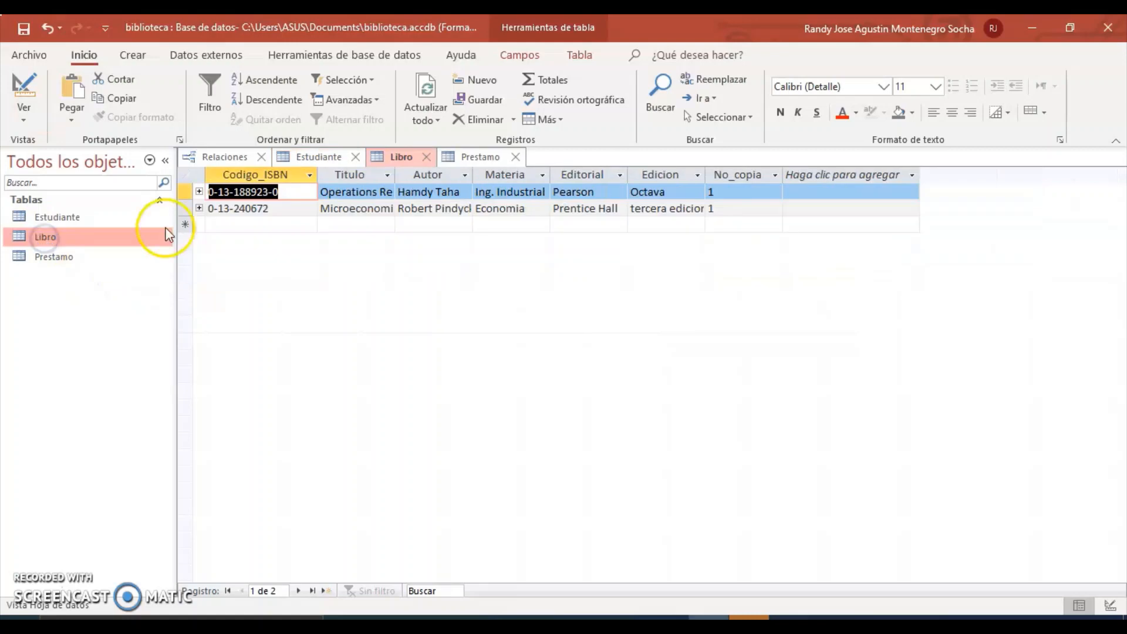
click(198, 191)
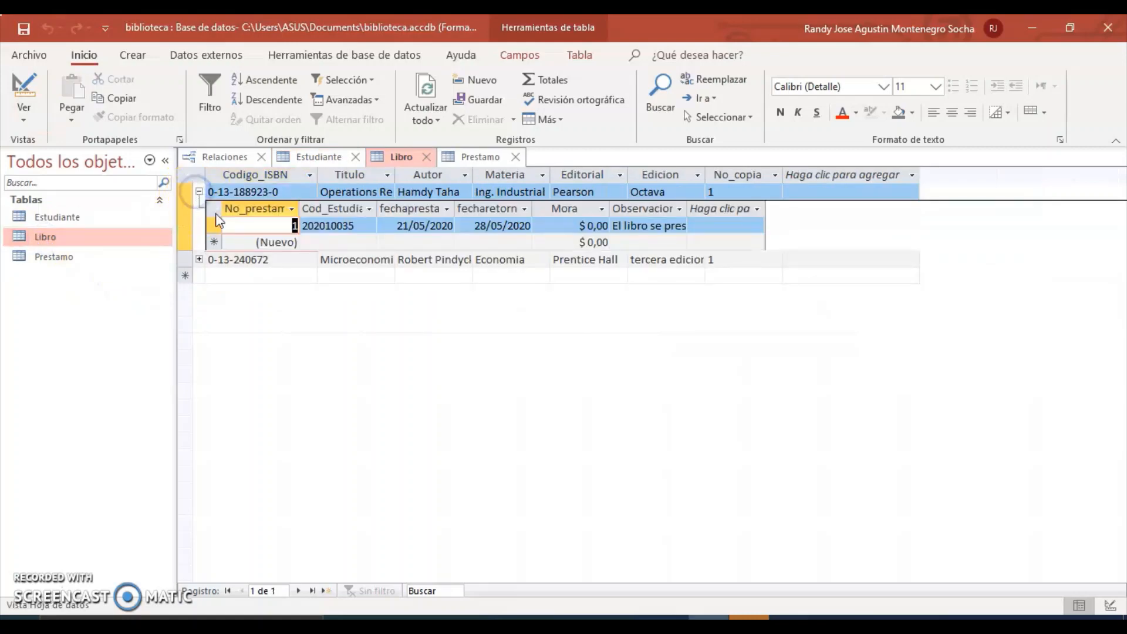
click(264, 212)
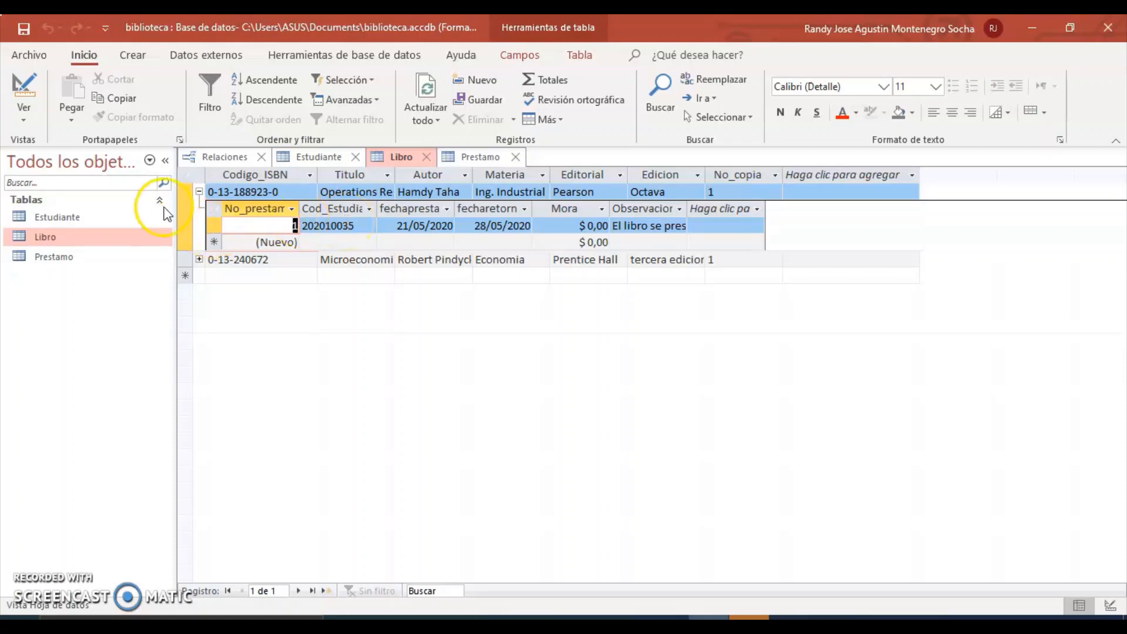
click(199, 192)
click(218, 157)
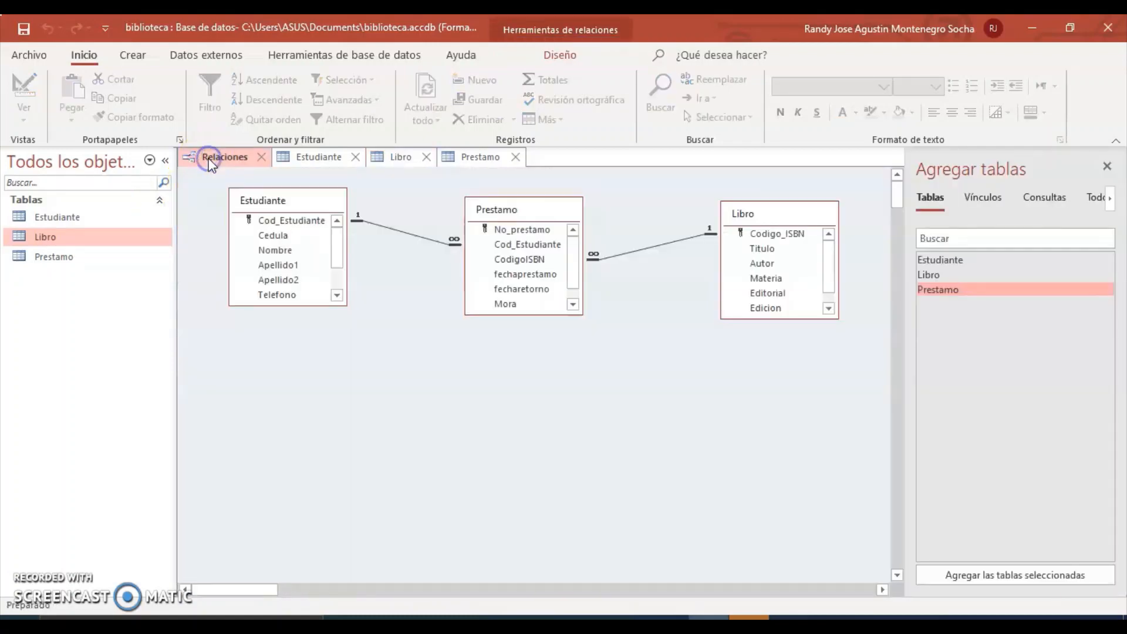